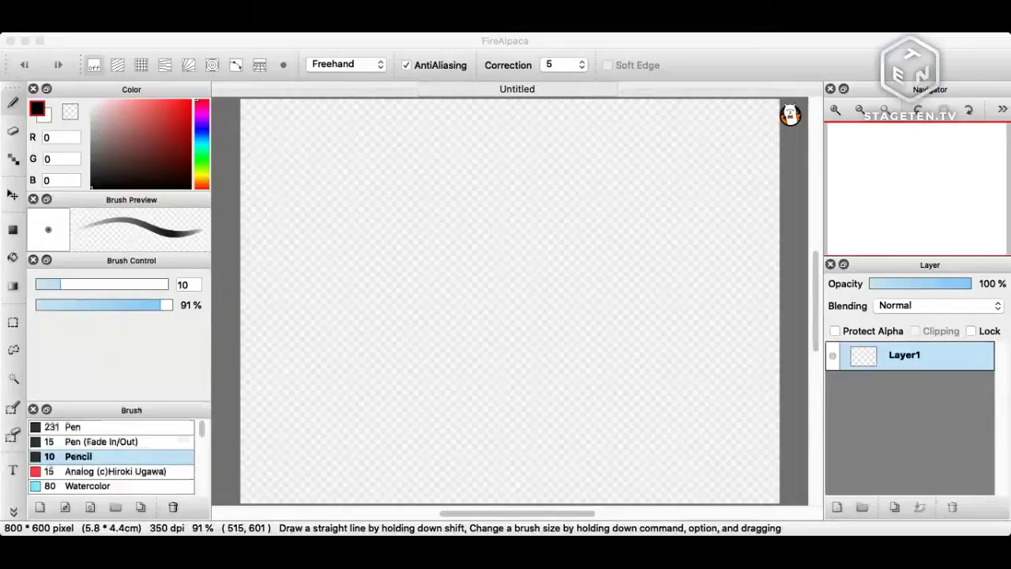
# Choose an orange hue and a dark brown shade (RGB 89, 53, 31) for sketching with the Brush tool.
pyautogui.press('super+Tab')
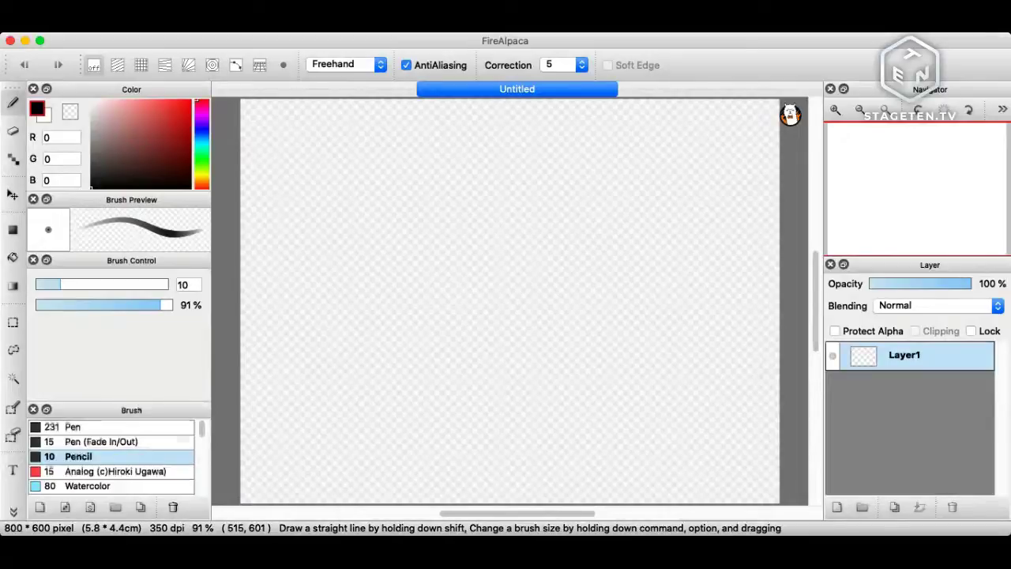
pyautogui.click(202, 184)
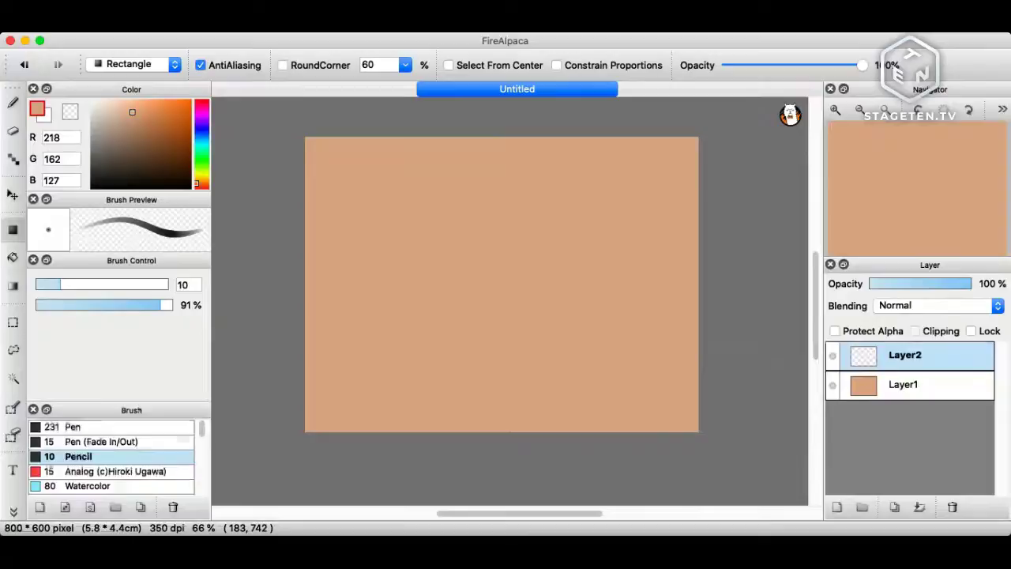
pyautogui.click(156, 157)
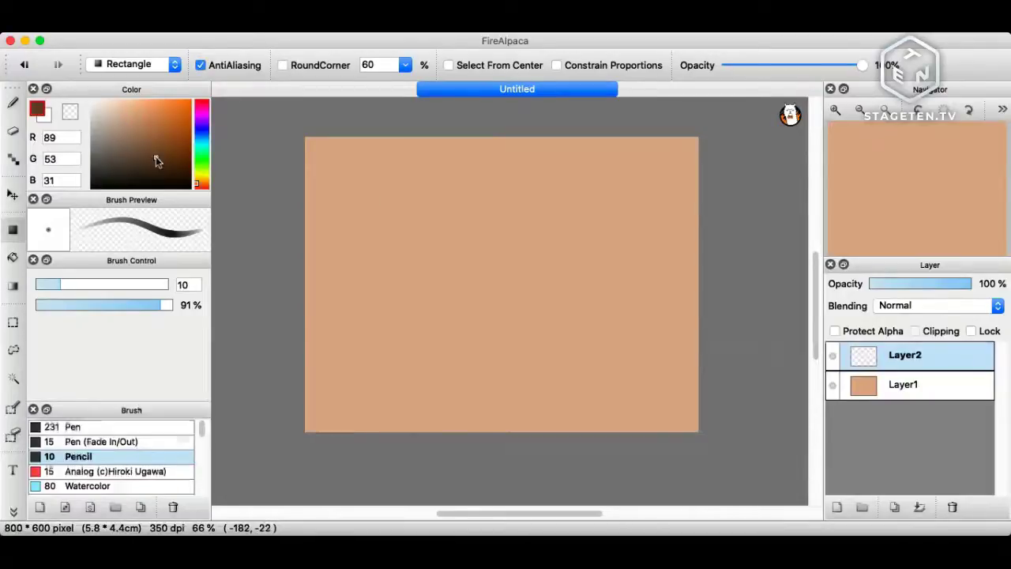
pyautogui.press('b')
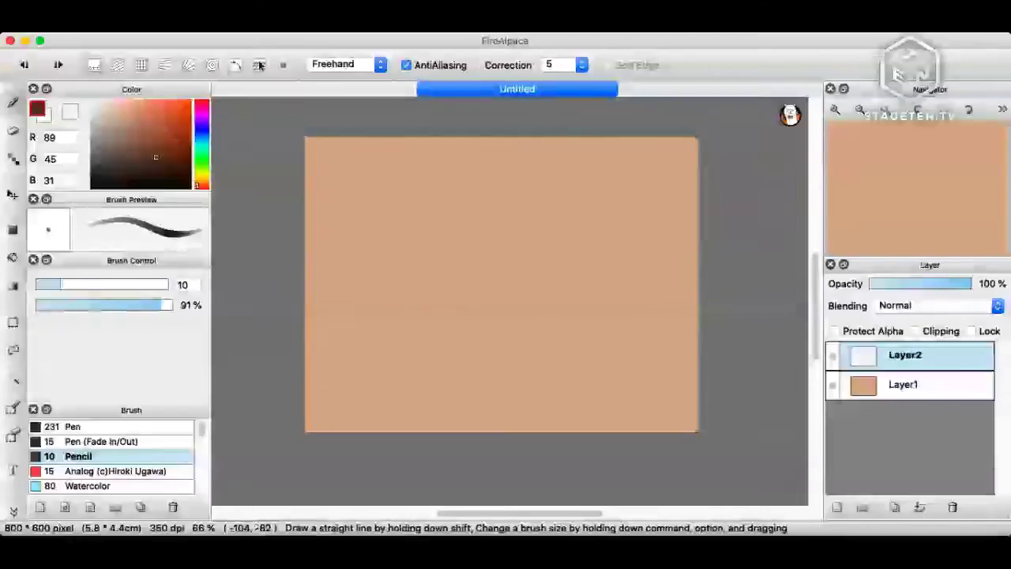
pyautogui.moveTo(433, 275); pyautogui.dragTo(632, 298)
pyautogui.press('super+z')
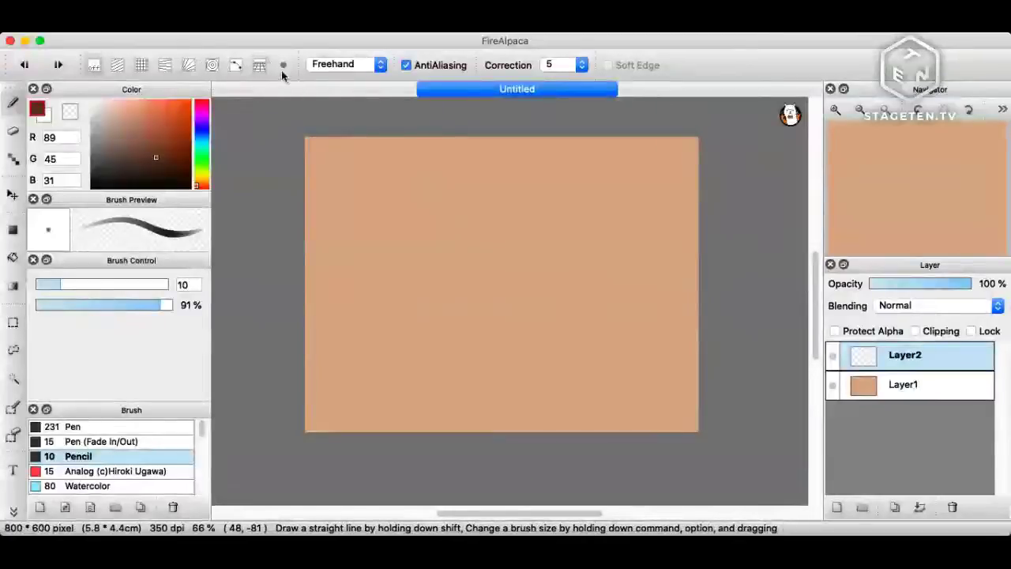
pyautogui.click(236, 65)
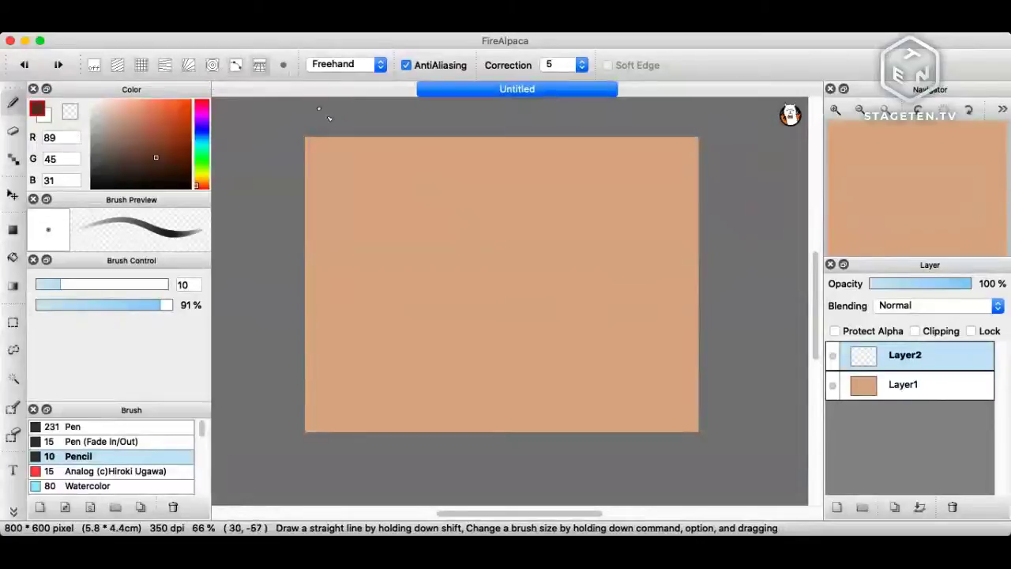
pyautogui.moveTo(481, 259)
pyautogui.mouseDown()
pyautogui.moveTo(591, 300)
pyautogui.moveTo(497, 388)
pyautogui.mouseUp()
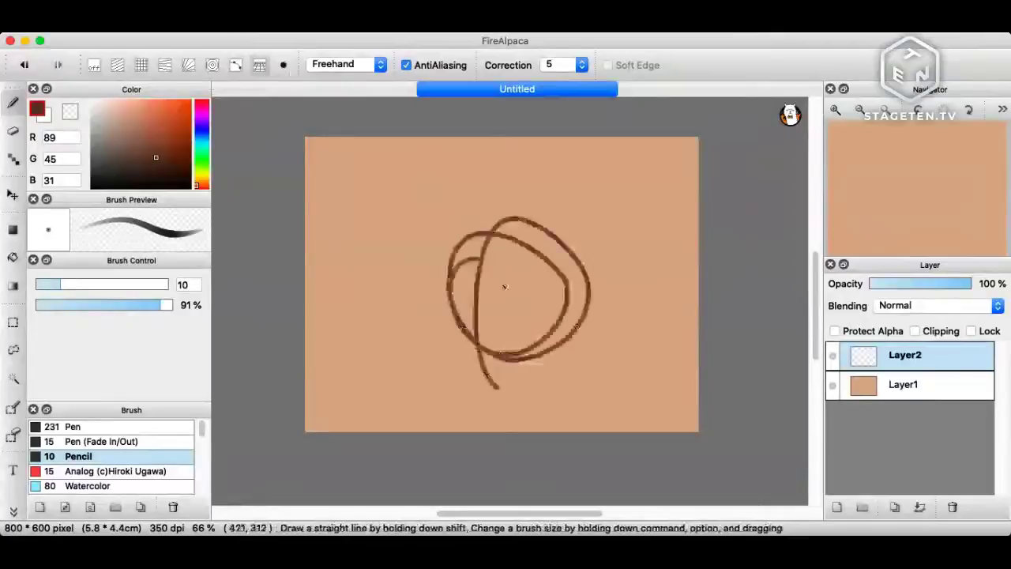
pyautogui.press('super+z')
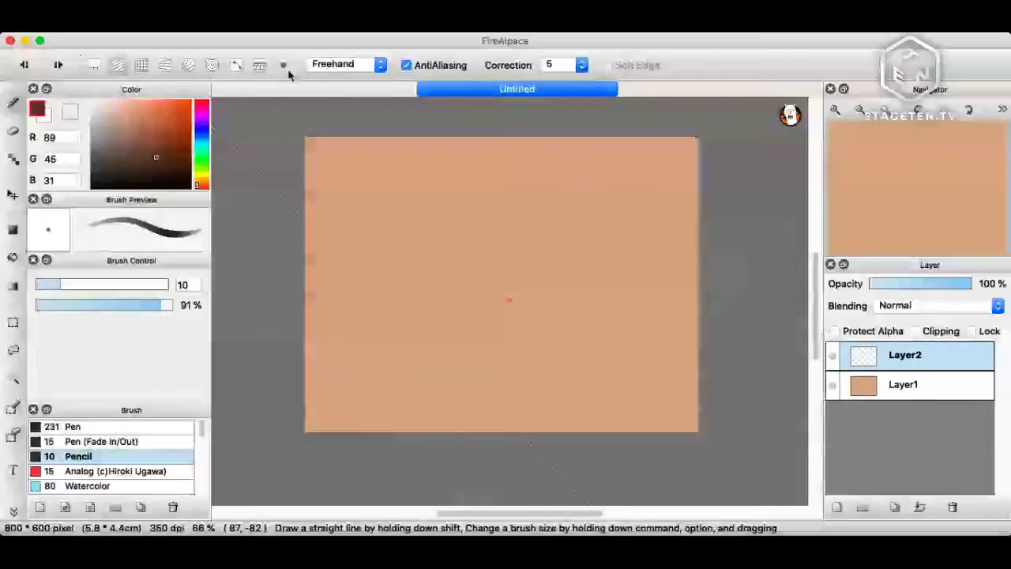
pyautogui.moveTo(357, 226); pyautogui.dragTo(588, 332)
pyautogui.press('super+z')
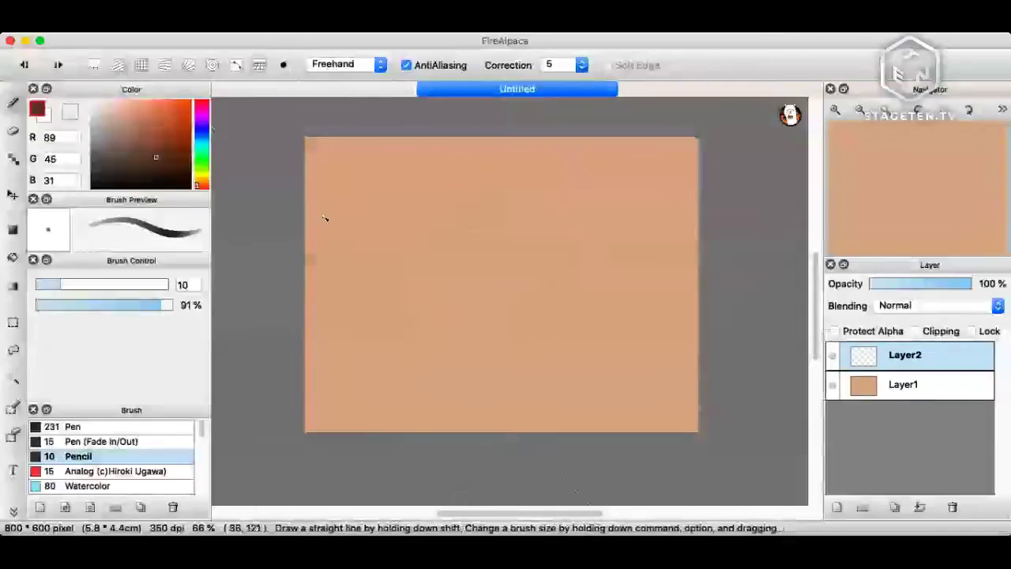
pyautogui.moveTo(280, 287)
pyautogui.mouseDown()
pyautogui.moveTo(700, 305)
pyautogui.moveTo(735, 291)
pyautogui.mouseUp()
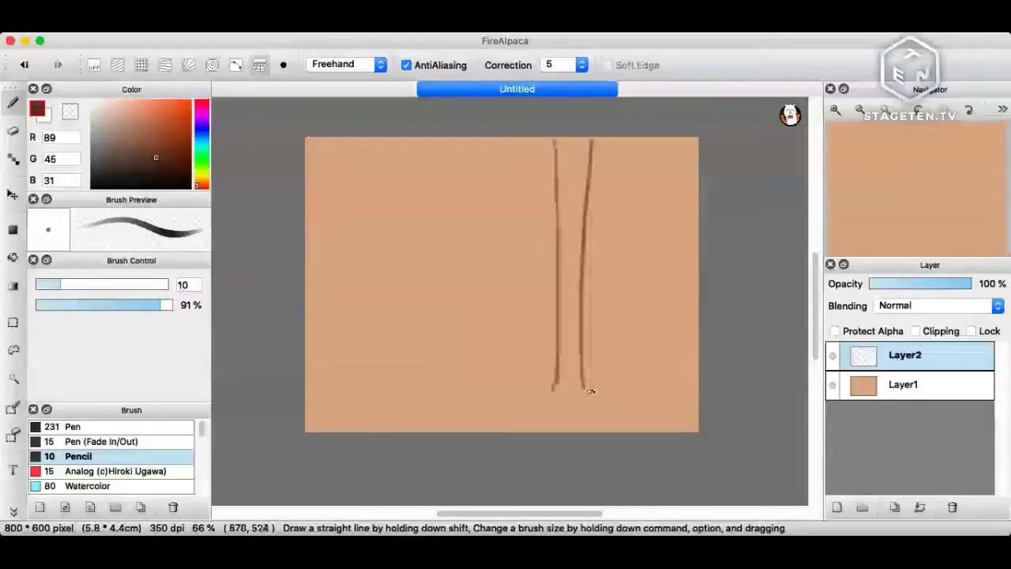
pyautogui.press('super+z')
pyautogui.press('super+z')
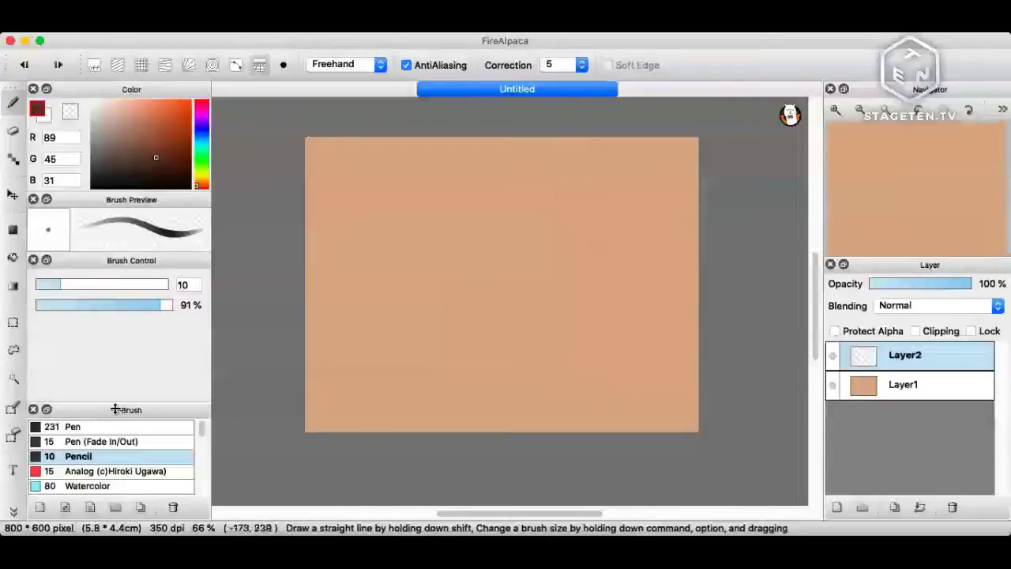
# Select the Marker brush and set it to size 9.8 and 76% opacity.
pyautogui.moveTo(203, 429)
pyautogui.mouseDown()
pyautogui.moveTo(201, 445)
pyautogui.moveTo(201, 436)
pyautogui.mouseUp()
pyautogui.click(136, 456)
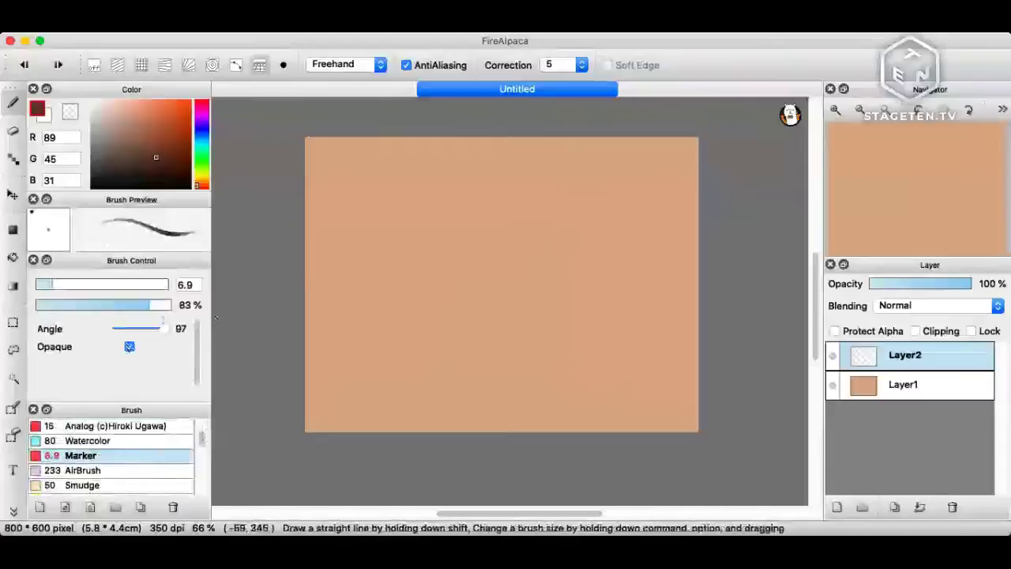
pyautogui.moveTo(145, 306); pyautogui.dragTo(140, 306)
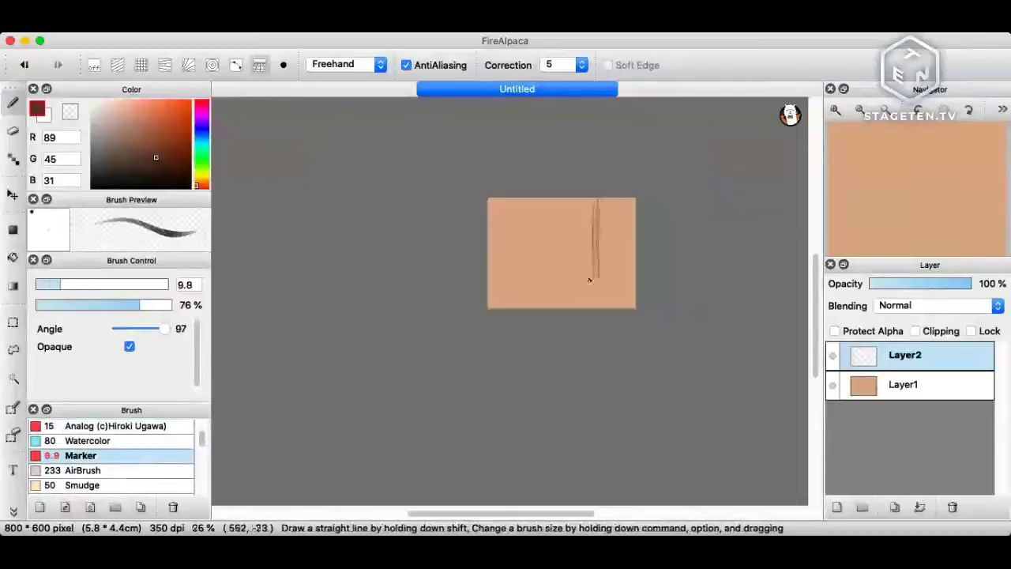
# Sketch a narrow vertical tree trunk with a flat base on Layer2, on the right-hand part of the canvas.
pyautogui.moveTo(591, 277); pyautogui.dragTo(591, 234)
pyautogui.scroll(2, 594, 240)
pyautogui.moveTo(592, 169)
pyautogui.mouseDown()
pyautogui.moveTo(591, 291)
pyautogui.moveTo(580, 314)
pyautogui.mouseUp()
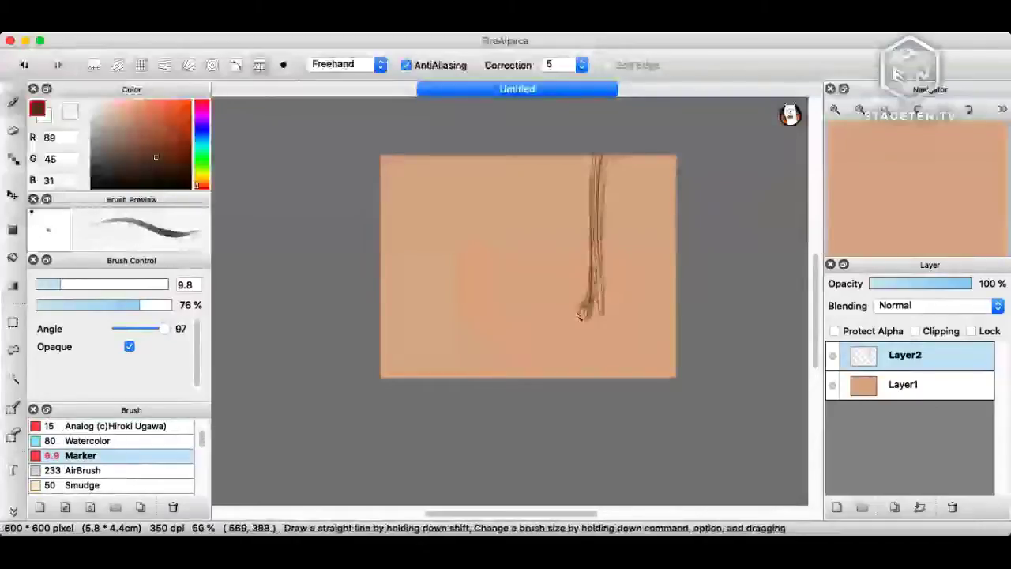
pyautogui.moveTo(580, 316); pyautogui.dragTo(630, 320)
pyautogui.moveTo(578, 302); pyautogui.dragTo(617, 301)
pyautogui.moveTo(587, 158); pyautogui.dragTo(590, 294)
pyautogui.moveTo(598, 203); pyautogui.dragTo(603, 286)
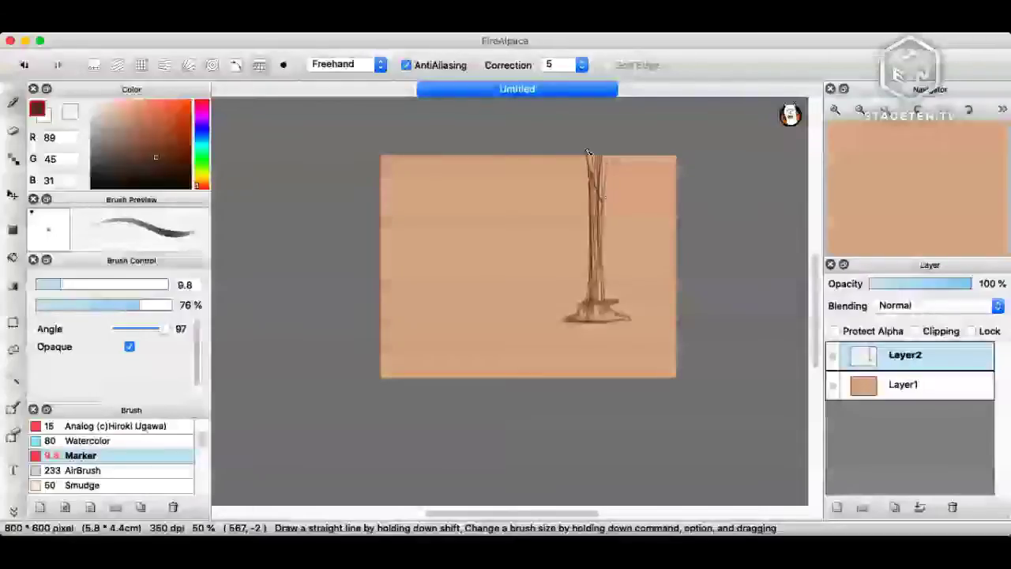
# Widen the upper trunk with outer lines and sketch a root flaring out to its left along the ground.
pyautogui.moveTo(581, 158); pyautogui.dragTo(579, 229)
pyautogui.press('super+z')
pyautogui.moveTo(579, 153); pyautogui.dragTo(577, 246)
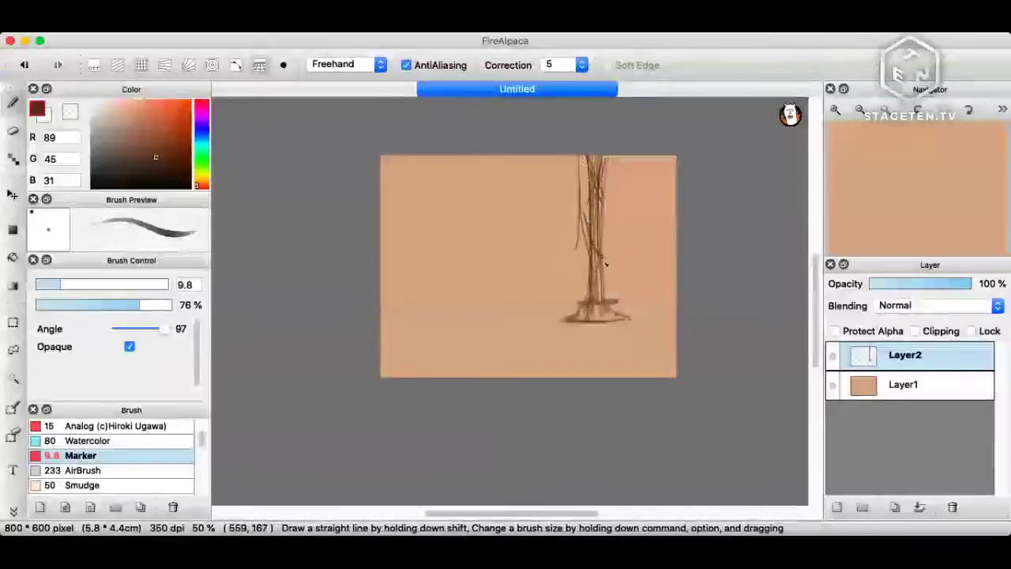
pyautogui.moveTo(616, 158); pyautogui.dragTo(610, 221)
pyautogui.moveTo(610, 161)
pyautogui.mouseDown()
pyautogui.moveTo(599, 233)
pyautogui.moveTo(541, 322)
pyautogui.mouseUp()
pyautogui.moveTo(585, 243); pyautogui.dragTo(528, 326)
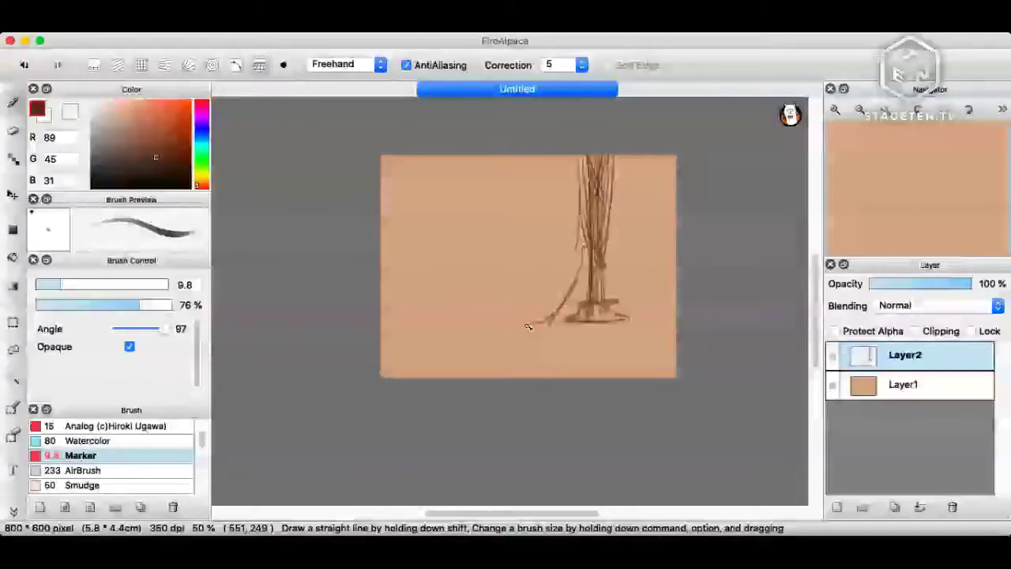
pyautogui.moveTo(529, 326); pyautogui.dragTo(515, 327)
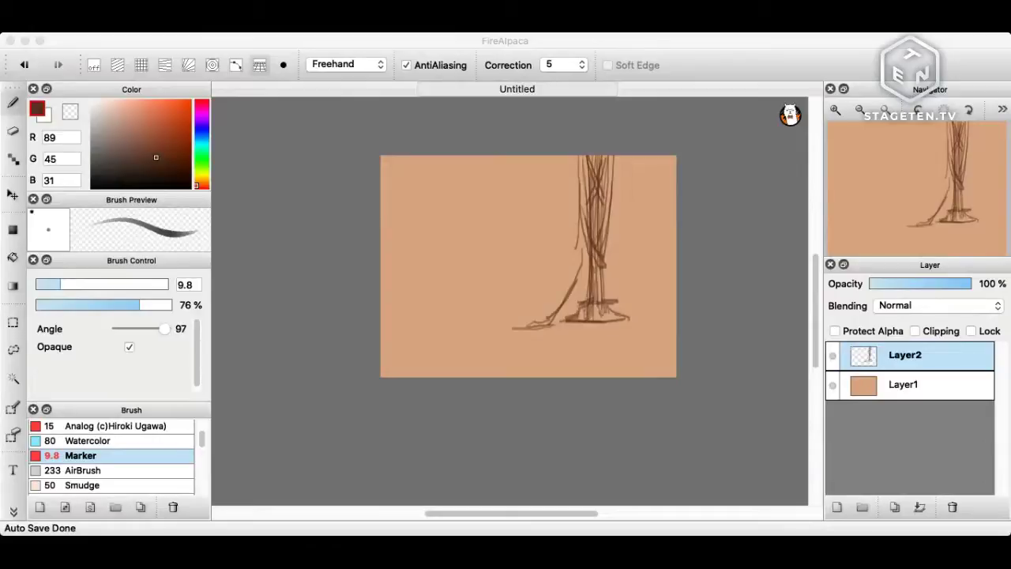
pyautogui.click(624, 482)
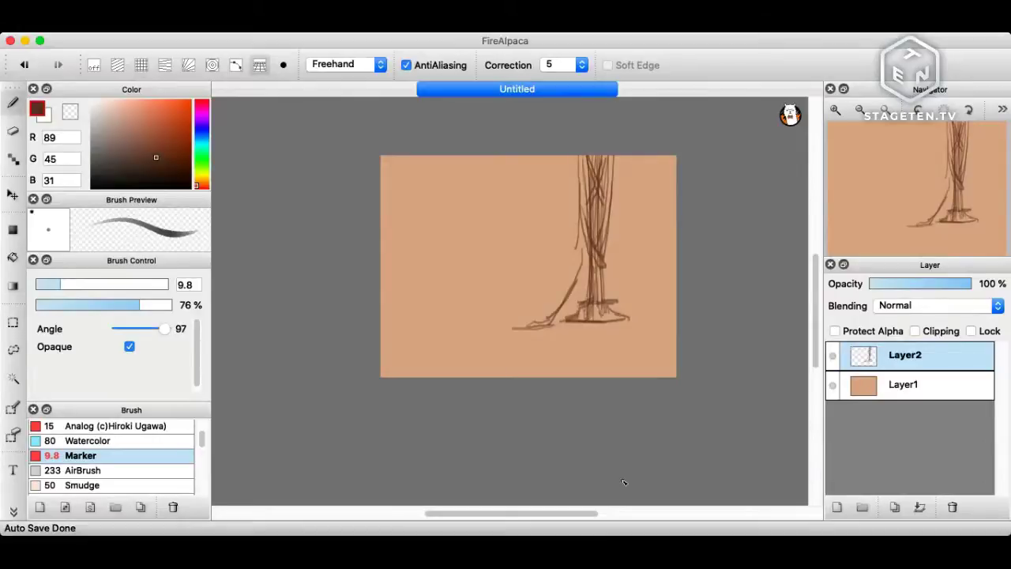
pyautogui.moveTo(588, 256); pyautogui.dragTo(547, 327)
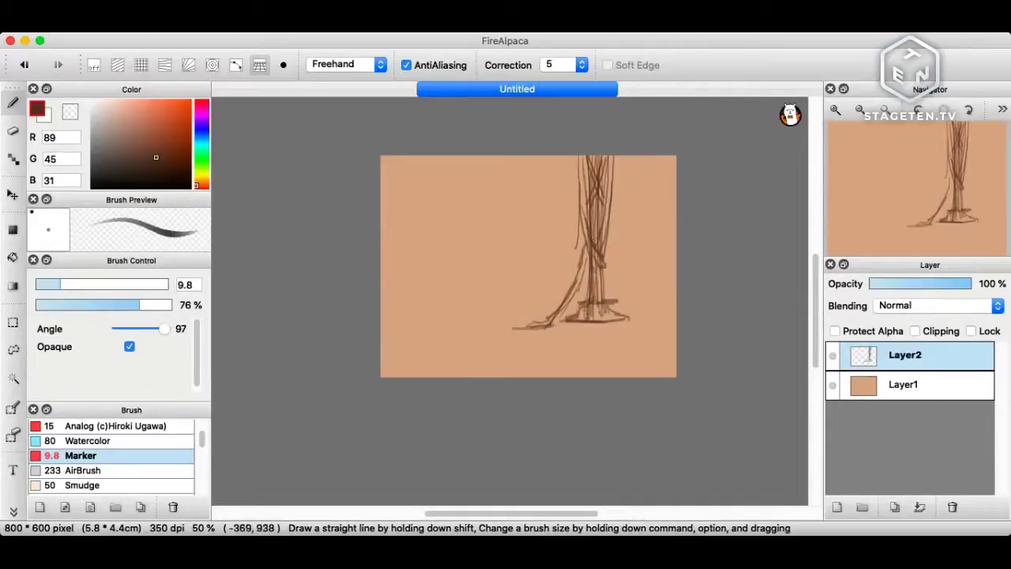
# Sketch the right side of the trunk with roots spreading down toward the canvas's lower-right corner.
pyautogui.press('super+Tab')
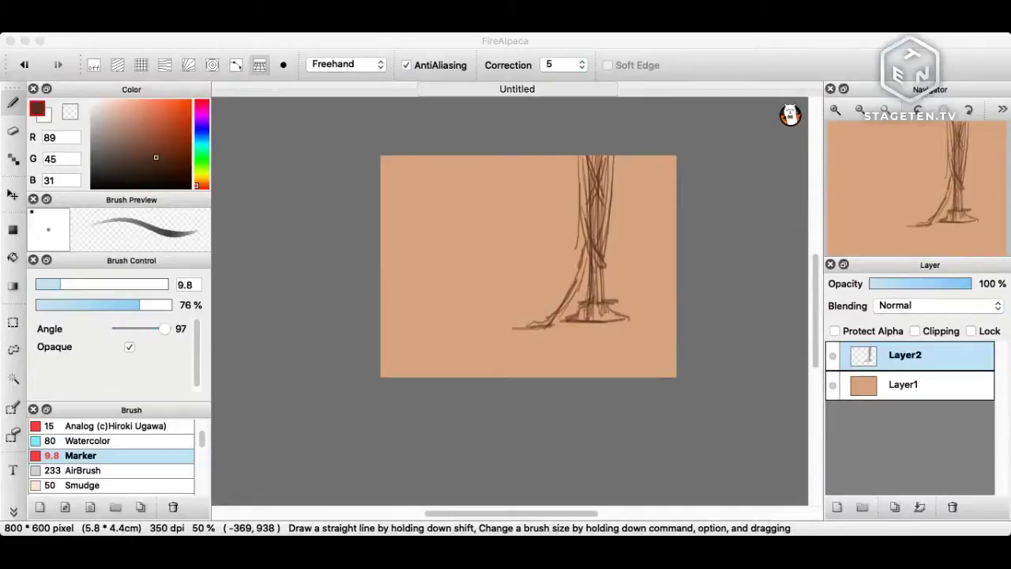
pyautogui.press('super+Tab')
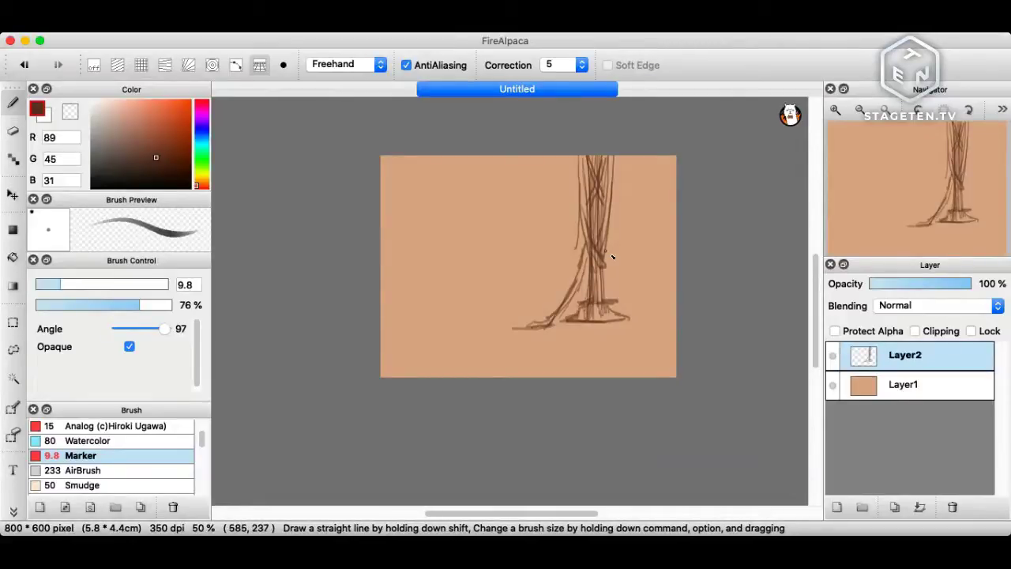
pyautogui.moveTo(623, 155)
pyautogui.mouseDown()
pyautogui.moveTo(632, 313)
pyautogui.moveTo(648, 343)
pyautogui.moveTo(630, 319)
pyautogui.mouseUp()
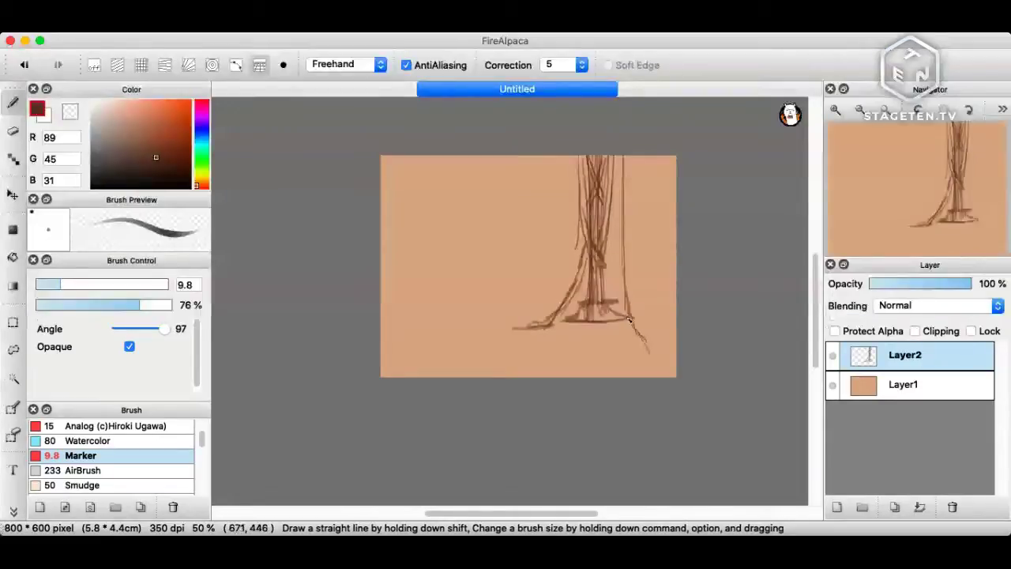
pyautogui.moveTo(630, 319); pyautogui.dragTo(654, 346)
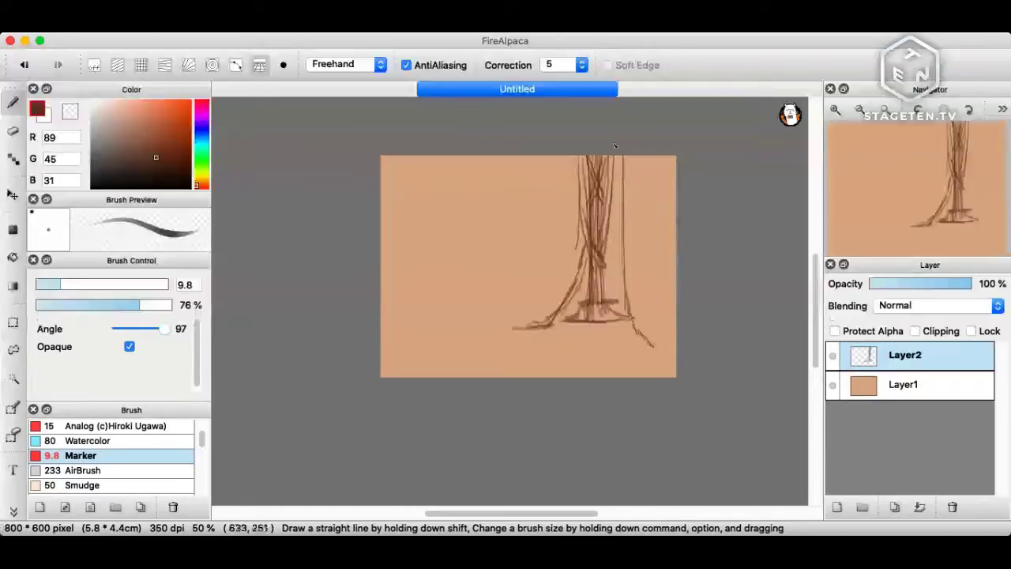
pyautogui.press('super+z')
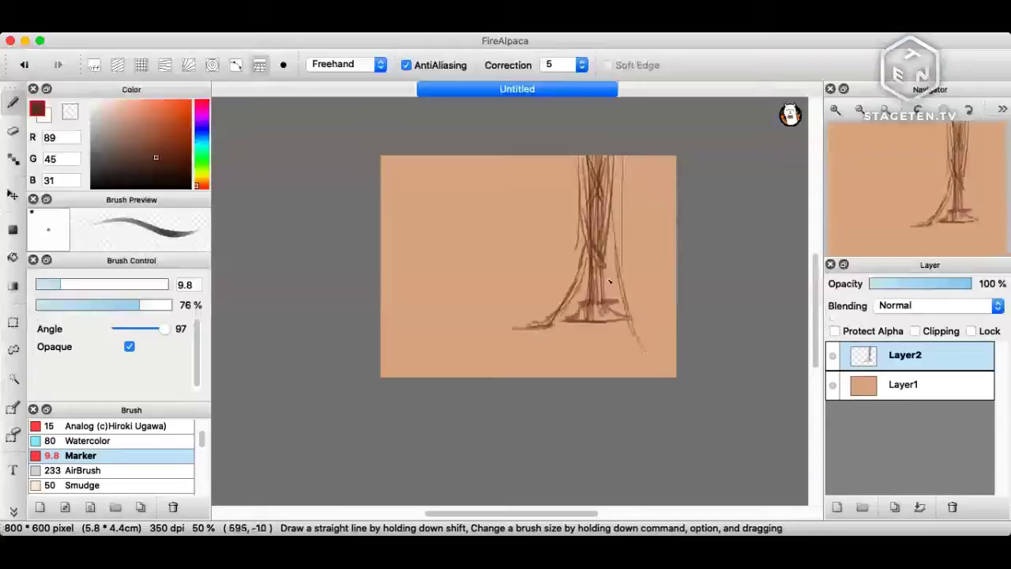
pyautogui.moveTo(632, 346); pyautogui.dragTo(646, 358)
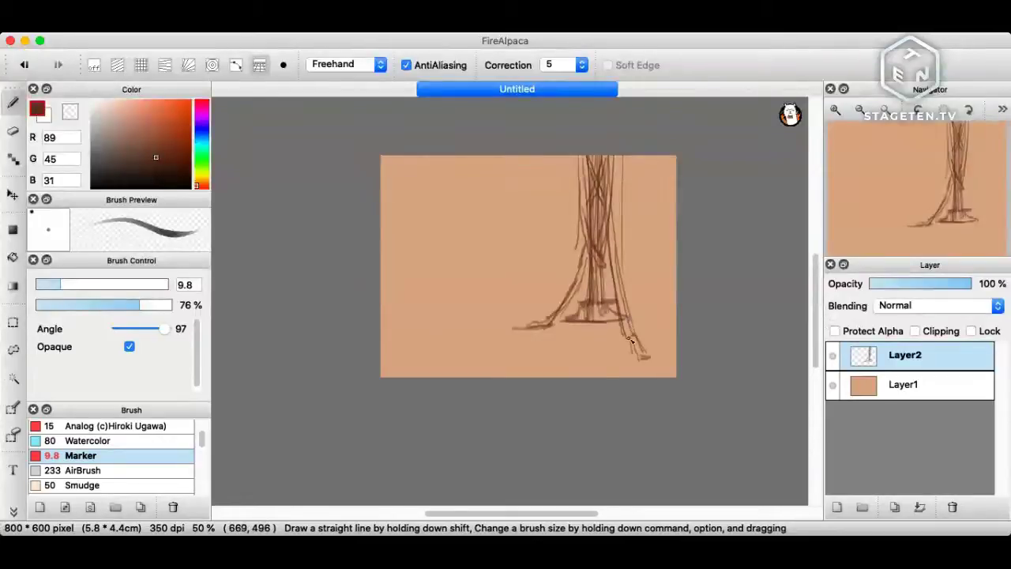
pyautogui.press('super+z')
pyautogui.moveTo(623, 216); pyautogui.dragTo(642, 321)
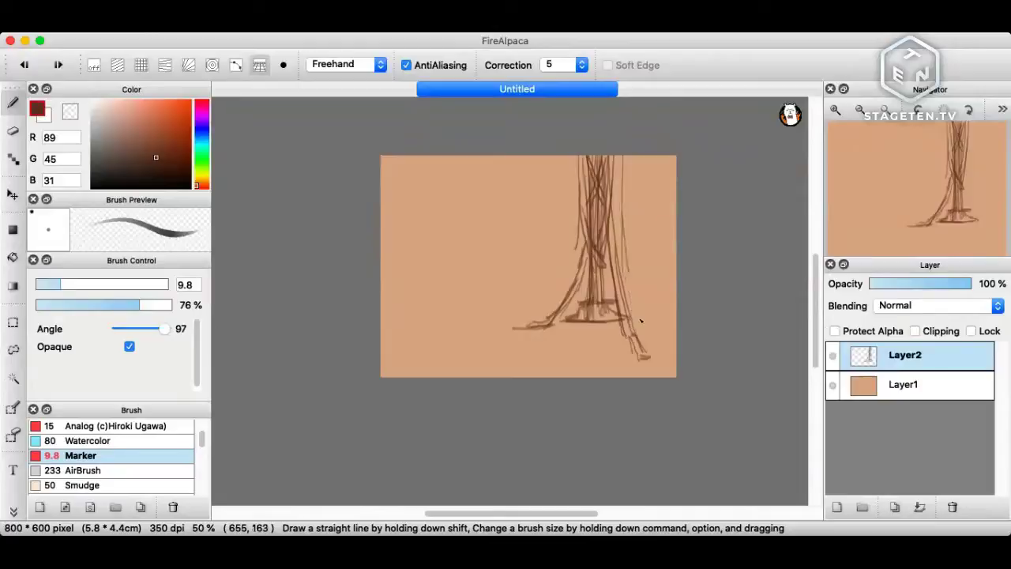
pyautogui.moveTo(621, 254)
pyautogui.mouseDown()
pyautogui.moveTo(653, 322)
pyautogui.moveTo(635, 319)
pyautogui.moveTo(655, 321)
pyautogui.moveTo(595, 330)
pyautogui.mouseUp()
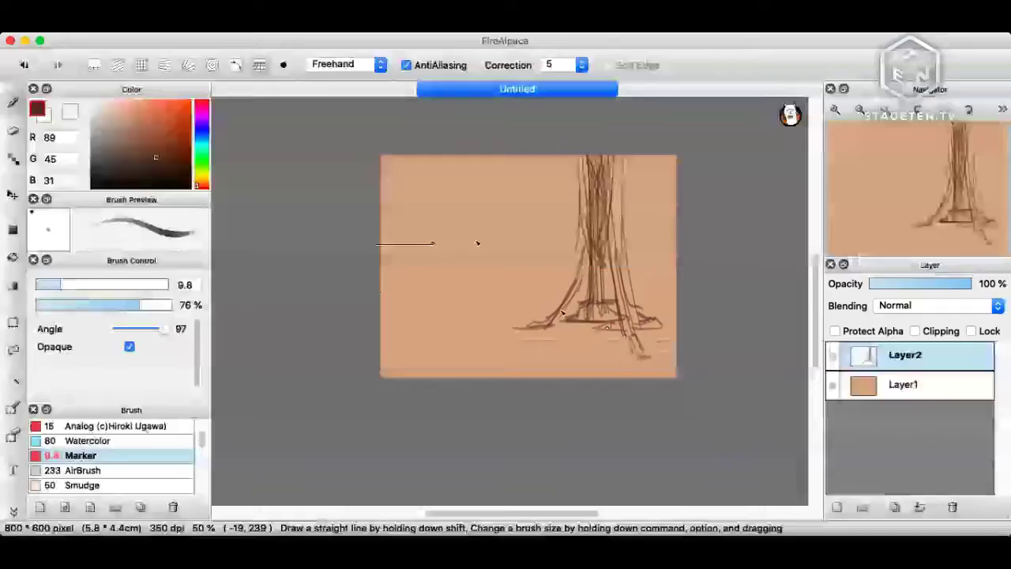
# Undo the last stroke and set the Marker brush to size 15, 66% opacity and an angle of 80.
pyautogui.press('super+z')
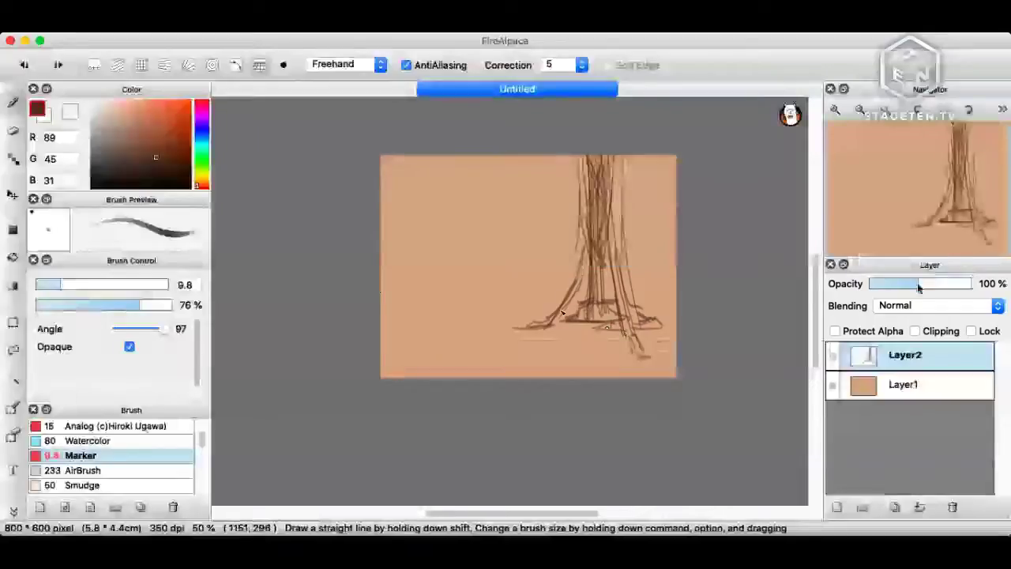
pyautogui.click(919, 284)
pyautogui.click(123, 304)
pyautogui.click(76, 284)
pyautogui.click(155, 329)
pyautogui.moveTo(514, 287); pyautogui.dragTo(470, 314)
pyautogui.moveTo(628, 372)
pyautogui.mouseDown()
pyautogui.moveTo(648, 283)
pyautogui.moveTo(614, 364)
pyautogui.moveTo(569, 256)
pyautogui.mouseUp()
pyautogui.press('super+z')
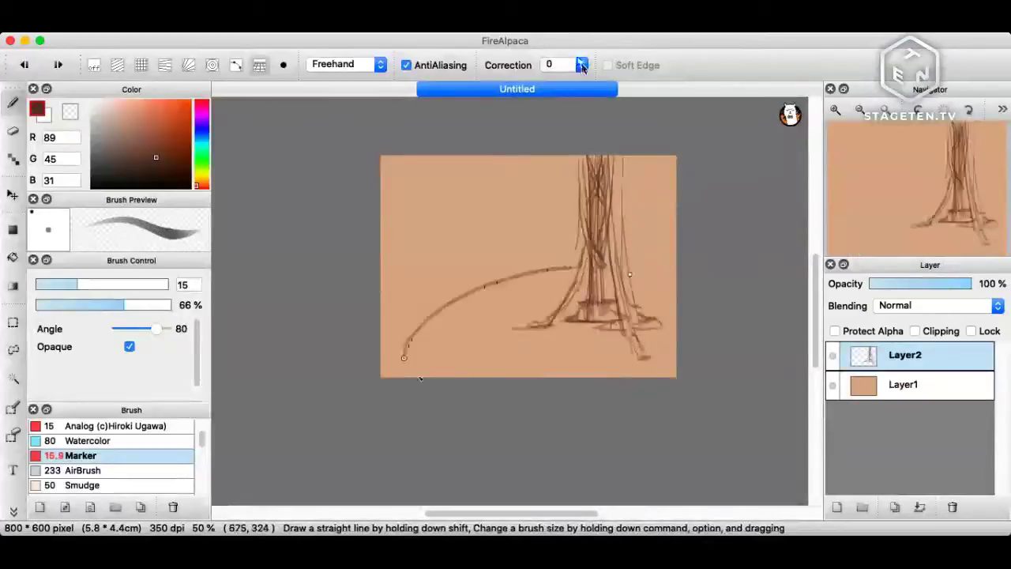
pyautogui.press('super+z')
pyautogui.moveTo(577, 267)
pyautogui.mouseDown()
pyautogui.moveTo(469, 322)
pyautogui.moveTo(672, 335)
pyautogui.mouseUp()
pyautogui.press('super+z')
pyautogui.moveTo(618, 277)
pyautogui.mouseDown()
pyautogui.moveTo(548, 271)
pyautogui.moveTo(700, 300)
pyautogui.moveTo(602, 258)
pyautogui.moveTo(407, 351)
pyautogui.mouseUp()
pyautogui.press('super+z')
pyautogui.press('super+z')
pyautogui.moveTo(382, 291)
pyautogui.mouseDown()
pyautogui.moveTo(461, 237)
pyautogui.moveTo(653, 215)
pyautogui.mouseUp()
pyautogui.press('super+z')
pyautogui.moveTo(378, 320); pyautogui.dragTo(585, 244)
pyautogui.press('super+z')
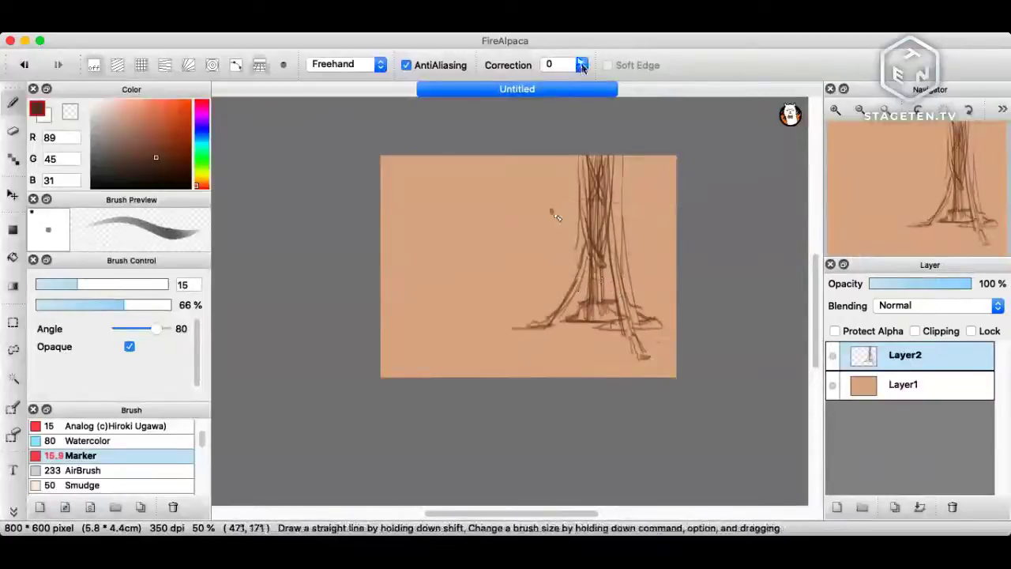
# Mark a vanishing point left of the upper trunk and draw a straight horizon line through it.
pyautogui.press('Tab')
pyautogui.moveTo(553, 213); pyautogui.dragTo(521, 215)
pyautogui.press('Tab')
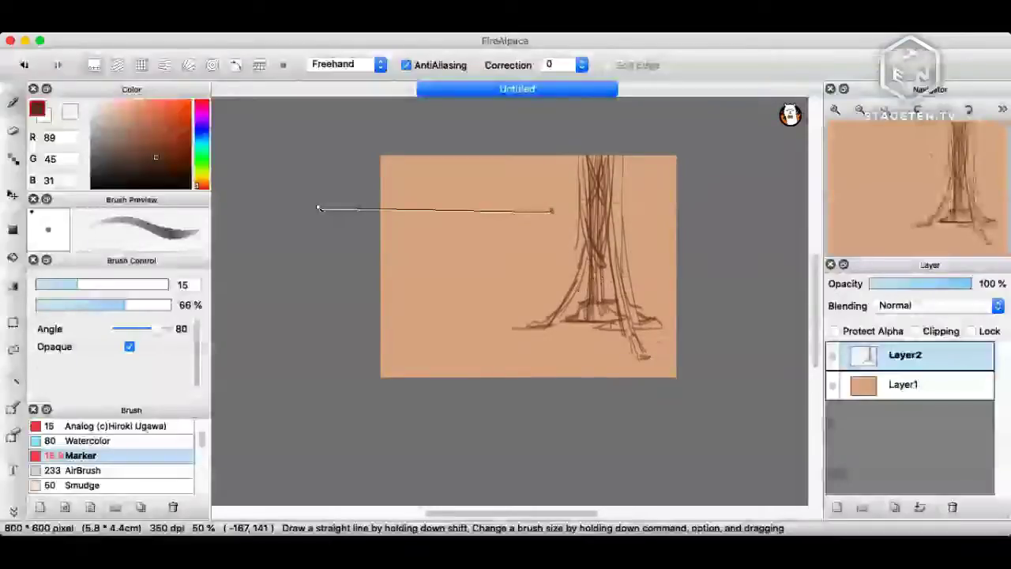
pyautogui.keyDown('shift'); pyautogui.click(319, 208); pyautogui.keyUp('shift')
# Draw straight perspective lines fanning out from the vanishing point to the canvas's left, bottom and right edges on the tree layer.
pyautogui.keyDown('shift'); pyautogui.click(366, 248); pyautogui.keyUp('shift')
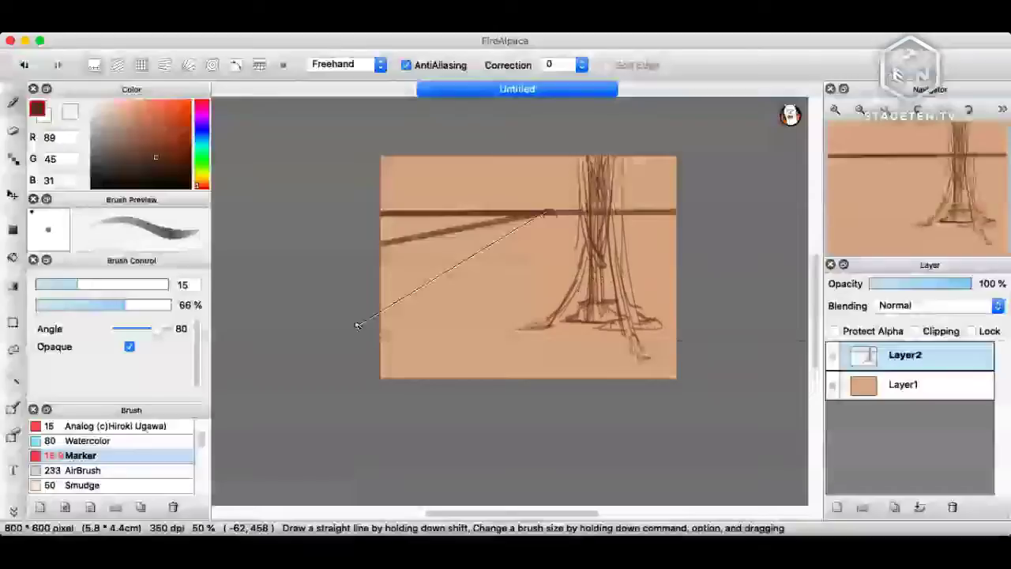
pyautogui.keyDown('shift'); pyautogui.click(358, 326); pyautogui.keyUp('shift')
pyautogui.keyDown('shift'); pyautogui.click(391, 403); pyautogui.keyUp('shift')
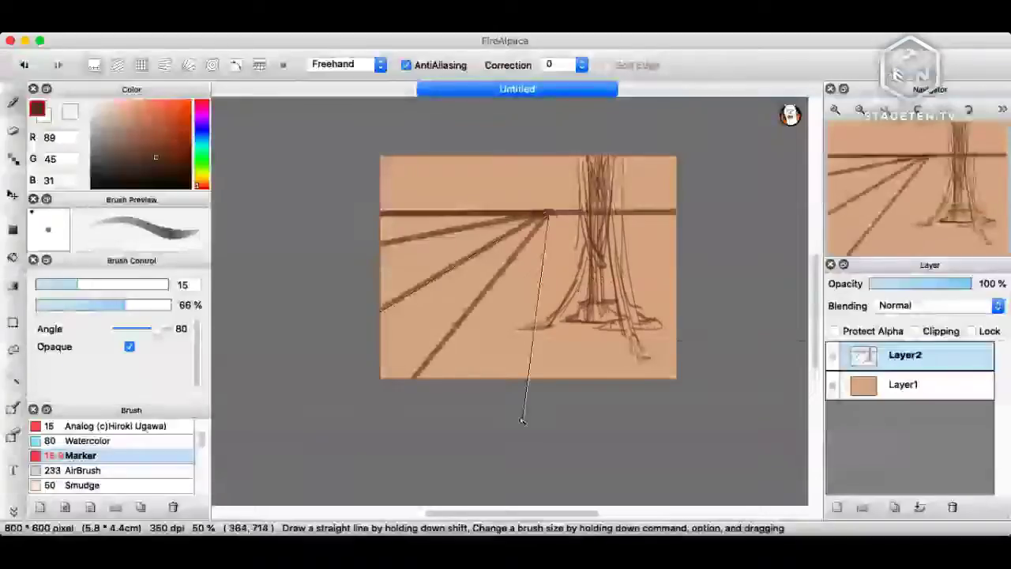
pyautogui.keyDown('shift'); pyautogui.click(521, 420); pyautogui.keyUp('shift')
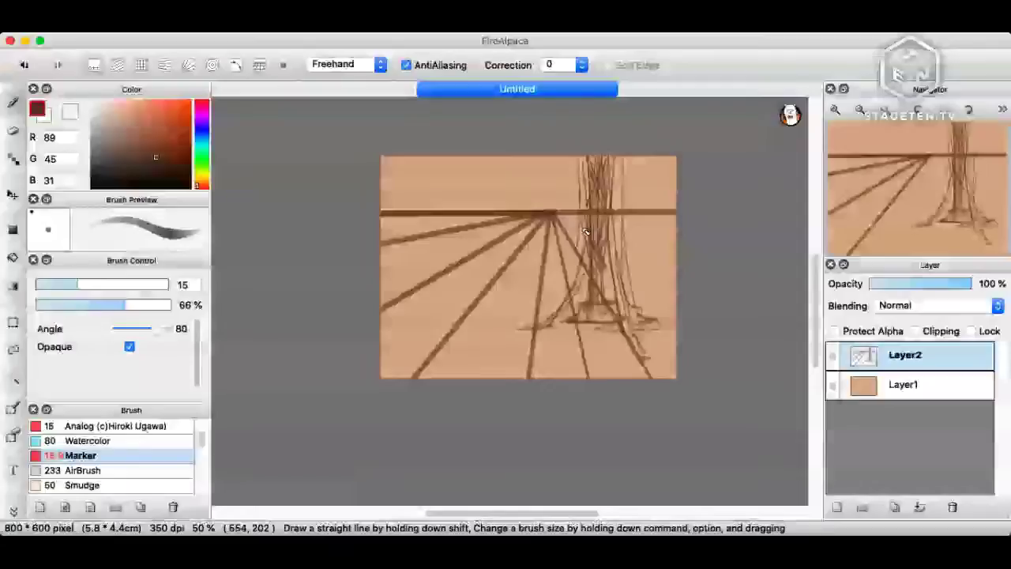
pyautogui.keyDown('shift'); pyautogui.click(685, 312); pyautogui.keyUp('shift')
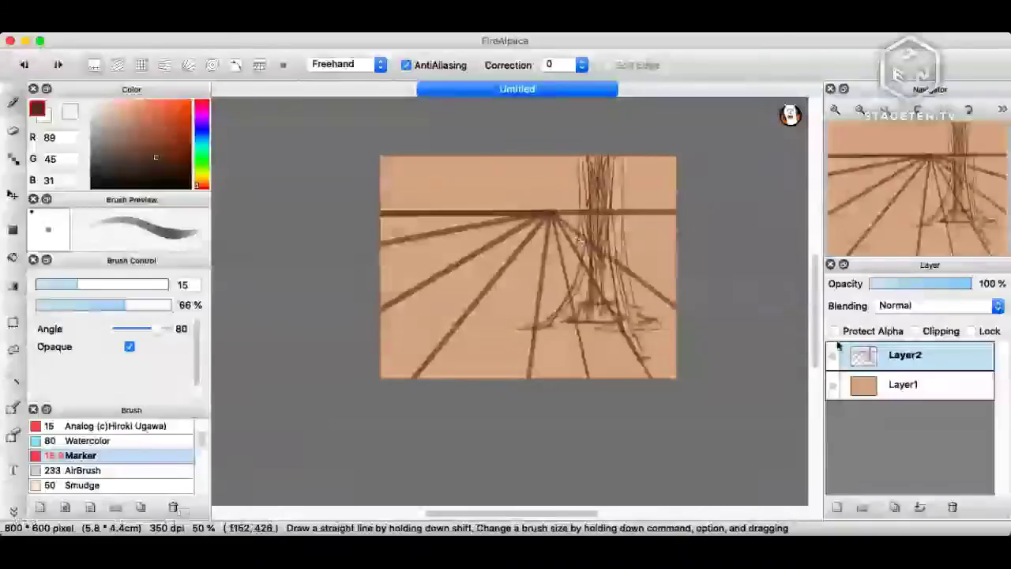
# Undo the fan of perspective lines and the horizon line drawn on the tree layer.
pyautogui.press('super+z')
pyautogui.press('super+z')
pyautogui.press('super+z')
pyautogui.press('super+z')
pyautogui.press('super+z')
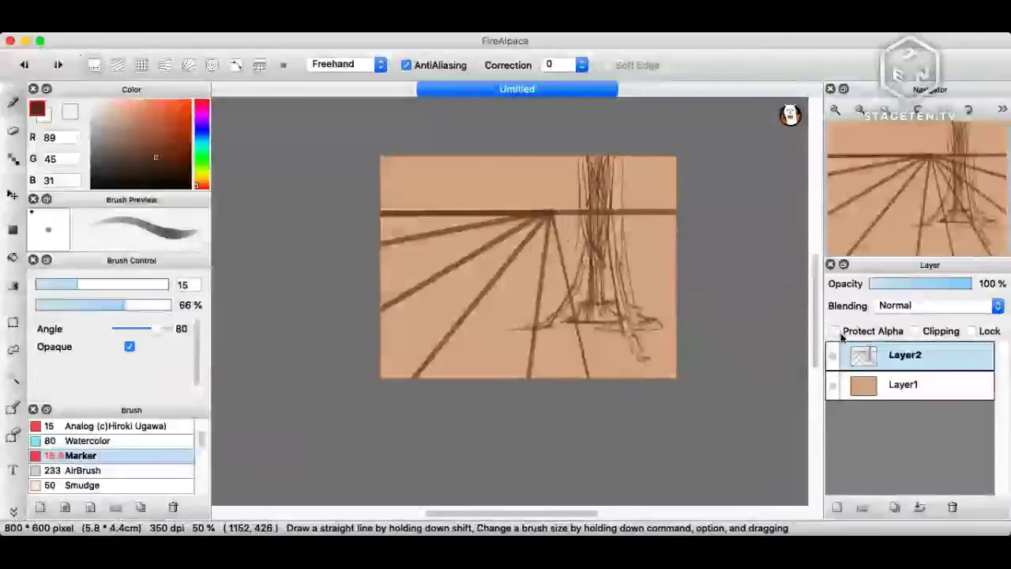
pyautogui.press('super+z')
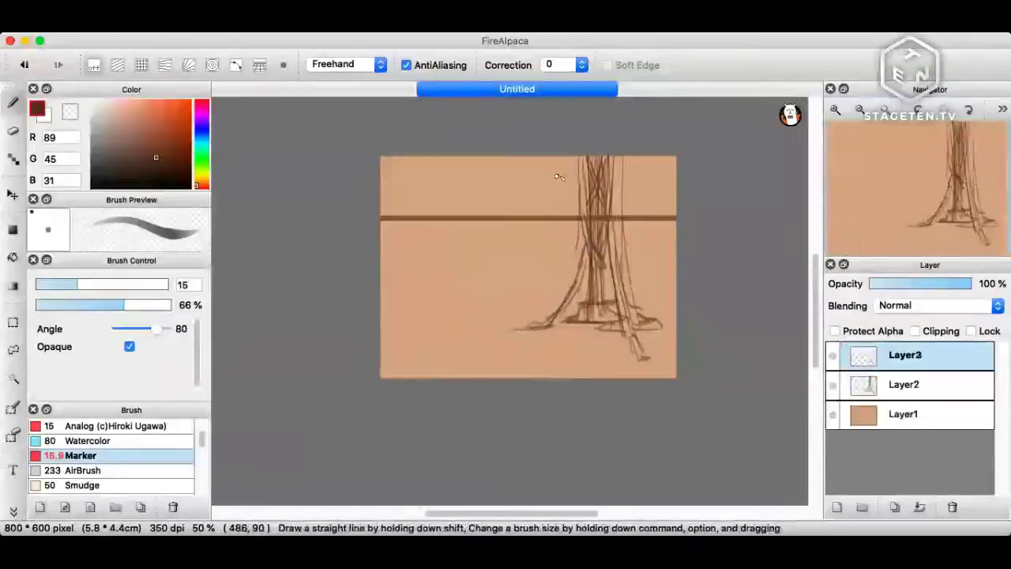
# Undo the last line, redraw the straight horizon across Layer3 slightly higher, and mark a vanishing point on it left of the trunk.
pyautogui.press('super+z')
pyautogui.press('shift')
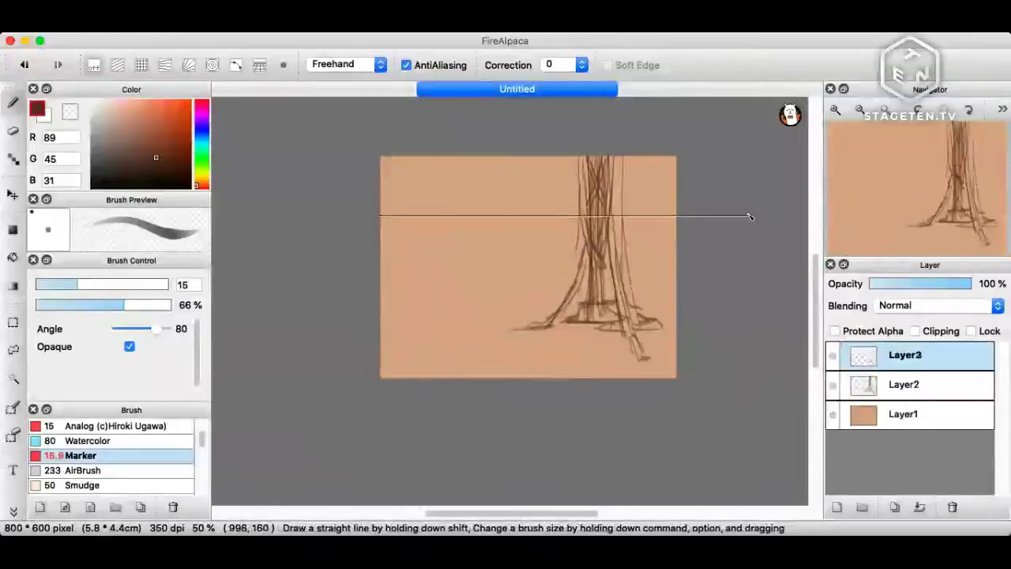
pyautogui.keyDown('shift'); pyautogui.click(749, 217); pyautogui.keyUp('shift')
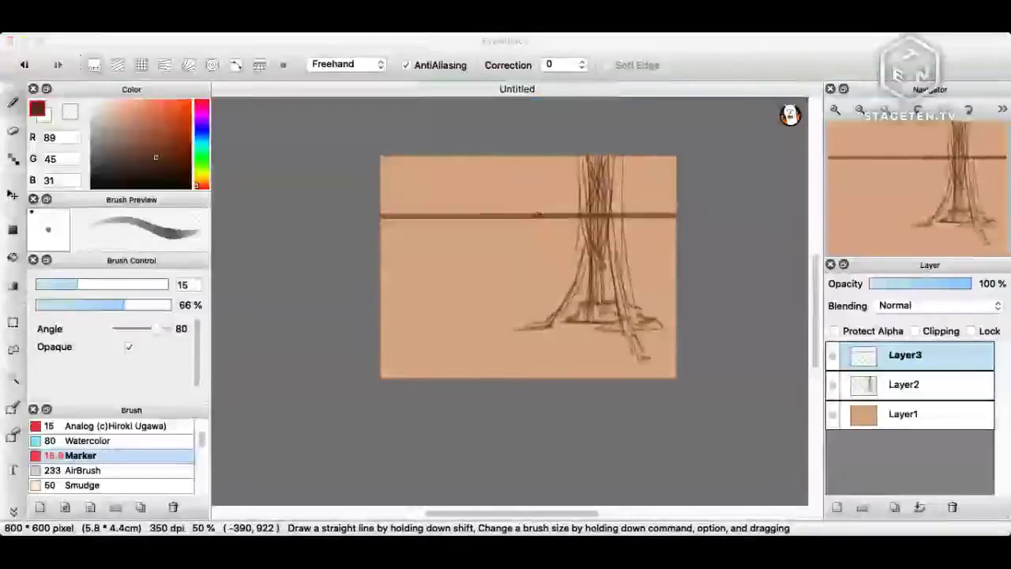
pyautogui.click(538, 215)
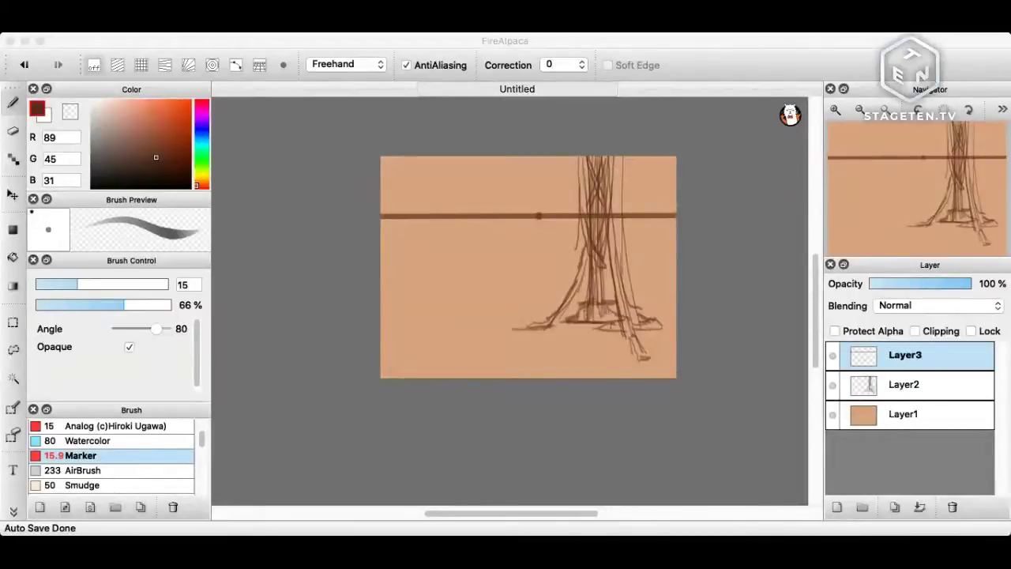
# Draw six straight perspective lines from the vanishing point to the lower corners, both side edges and the bottom edge of the canvas.
pyautogui.press('super+Tab')
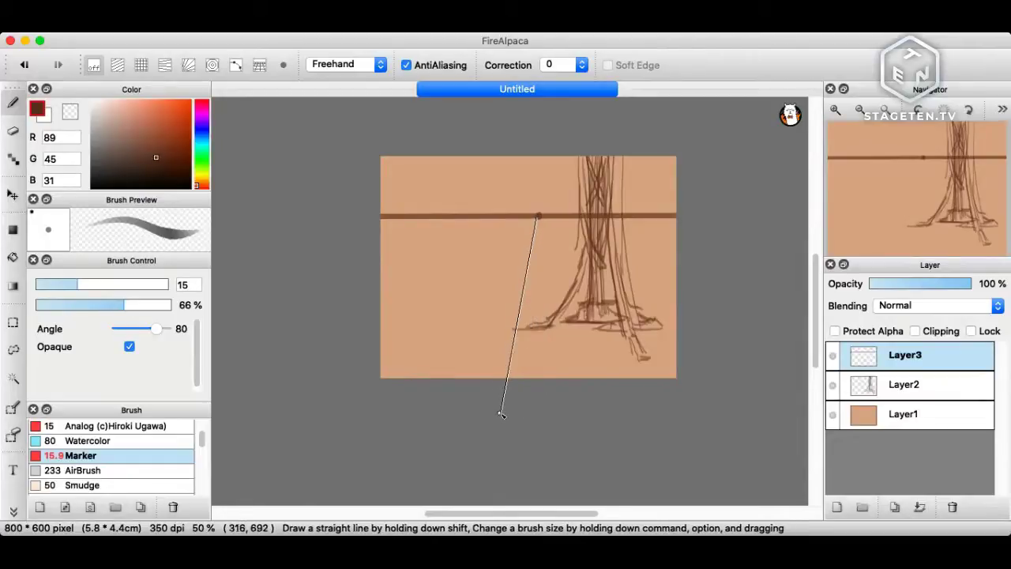
pyautogui.keyDown('shift'); pyautogui.click(694, 403); pyautogui.keyUp('shift')
pyautogui.keyDown('shift'); pyautogui.click(371, 389); pyautogui.keyUp('shift')
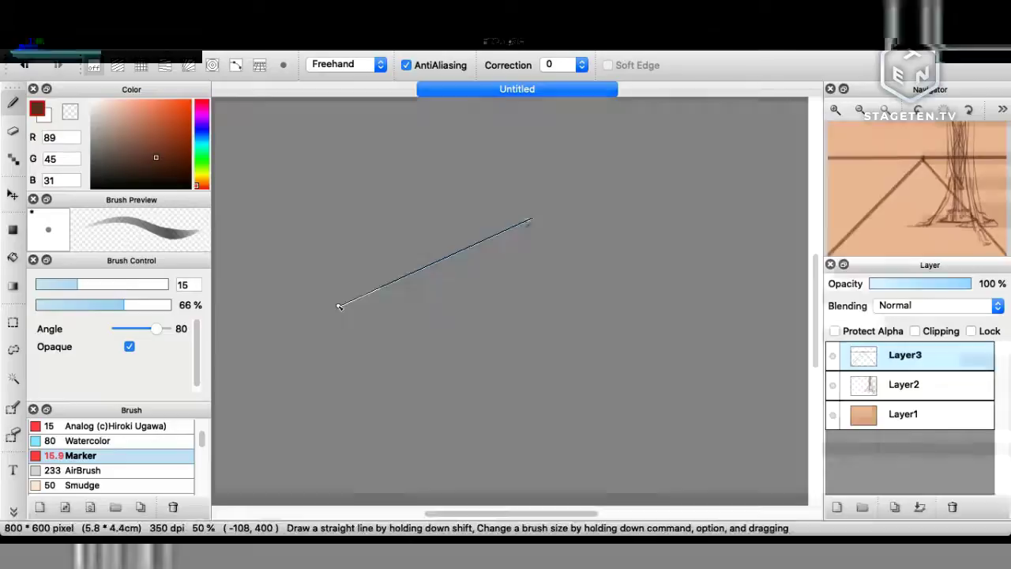
pyautogui.keyDown('shift'); pyautogui.click(331, 300); pyautogui.keyUp('shift')
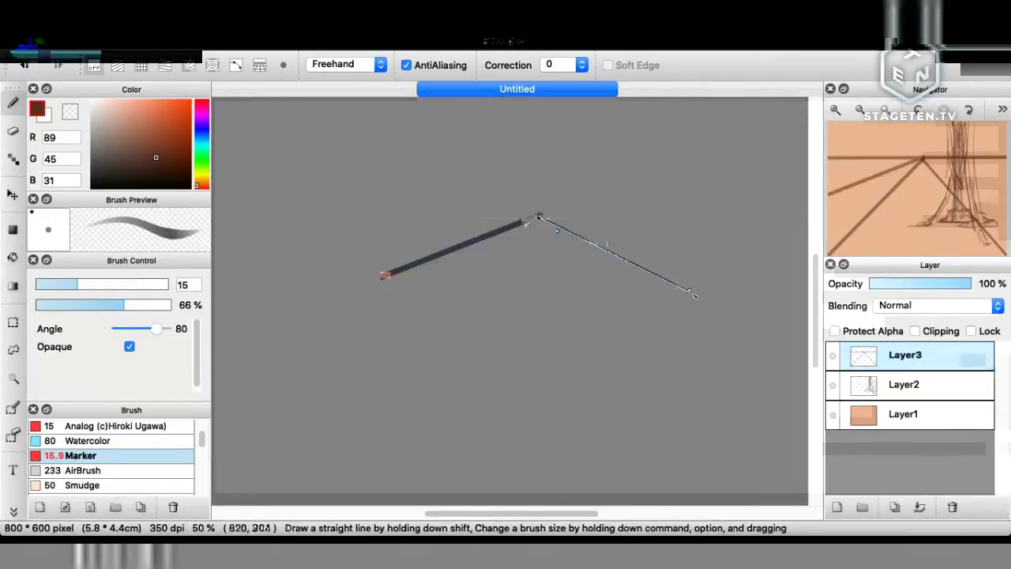
pyautogui.keyDown('shift'); pyautogui.click(673, 275); pyautogui.keyUp('shift')
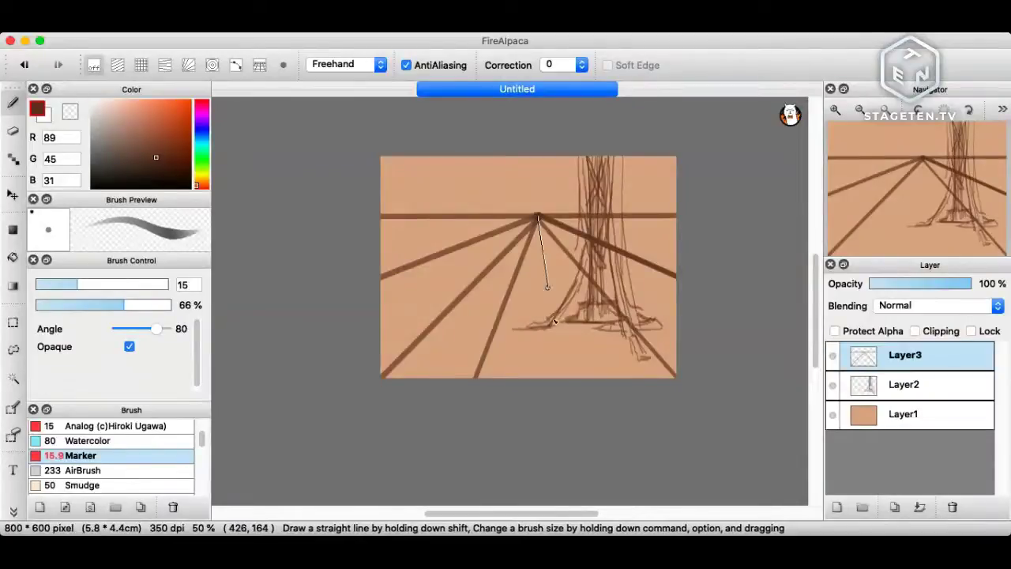
pyautogui.keyDown('shift'); pyautogui.click(579, 431); pyautogui.keyUp('shift')
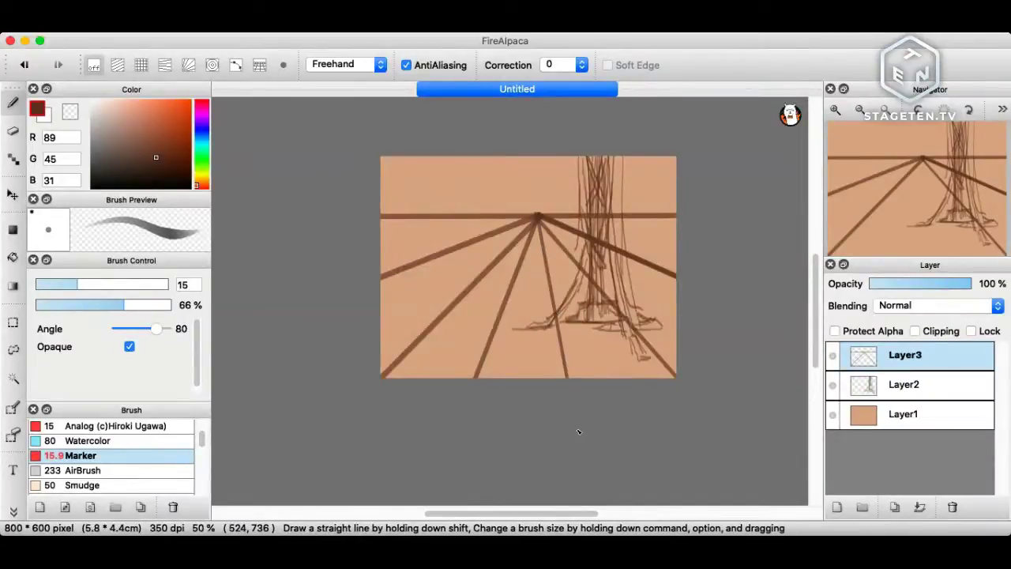
# Draw five straight horizontal lines across the canvas below the horizon, spacing them wider toward the bottom to form a ground grid.
pyautogui.click(352, 258)
pyautogui.click(370, 236)
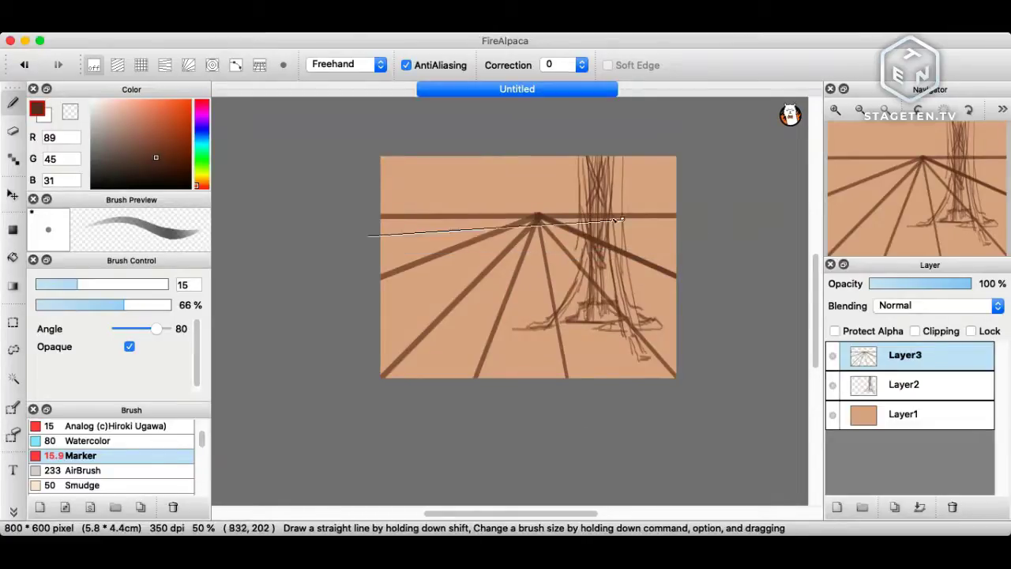
pyautogui.press('Tab')
pyautogui.press('Tab')
pyautogui.keyDown('shift'); pyautogui.click(693, 224); pyautogui.keyUp('shift')
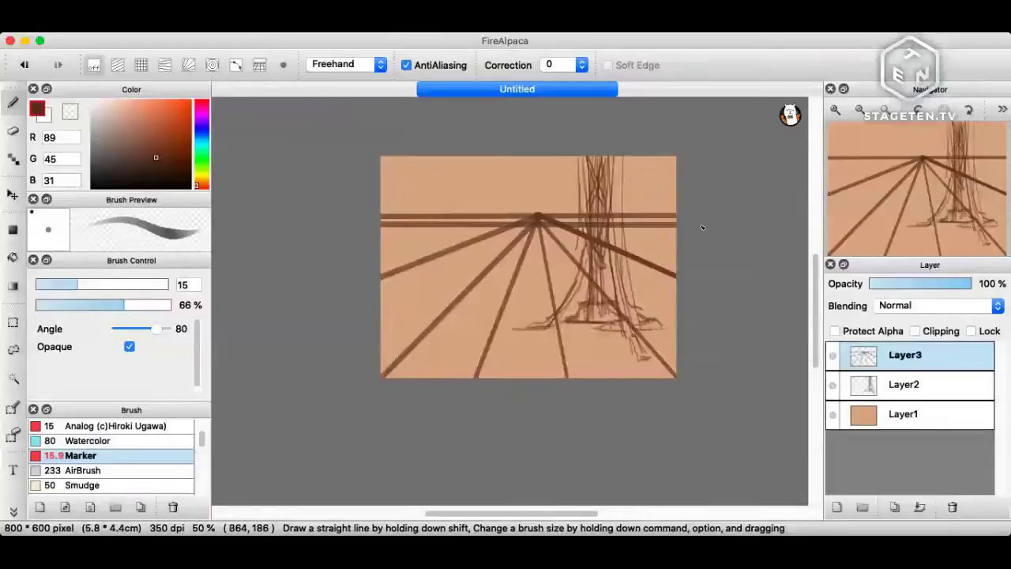
pyautogui.click(363, 244)
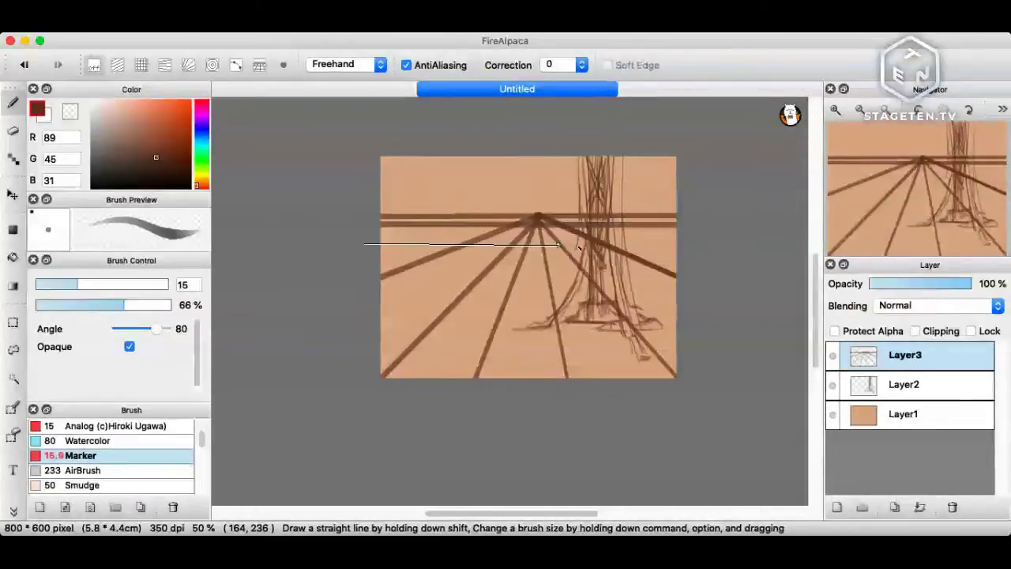
pyautogui.keyDown('shift'); pyautogui.click(735, 244); pyautogui.keyUp('shift')
pyautogui.click(359, 272)
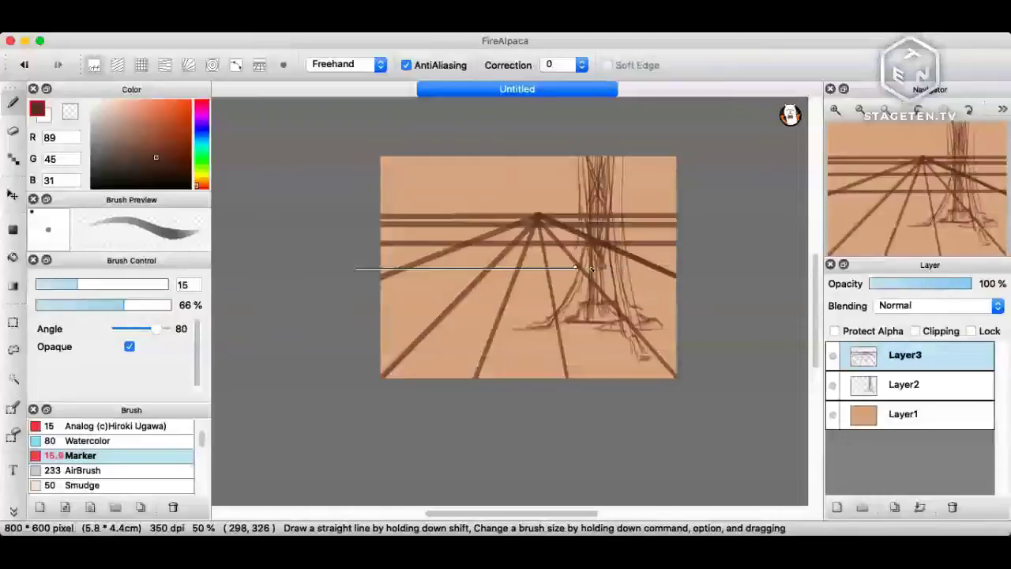
pyautogui.keyDown('shift'); pyautogui.click(719, 269); pyautogui.keyUp('shift')
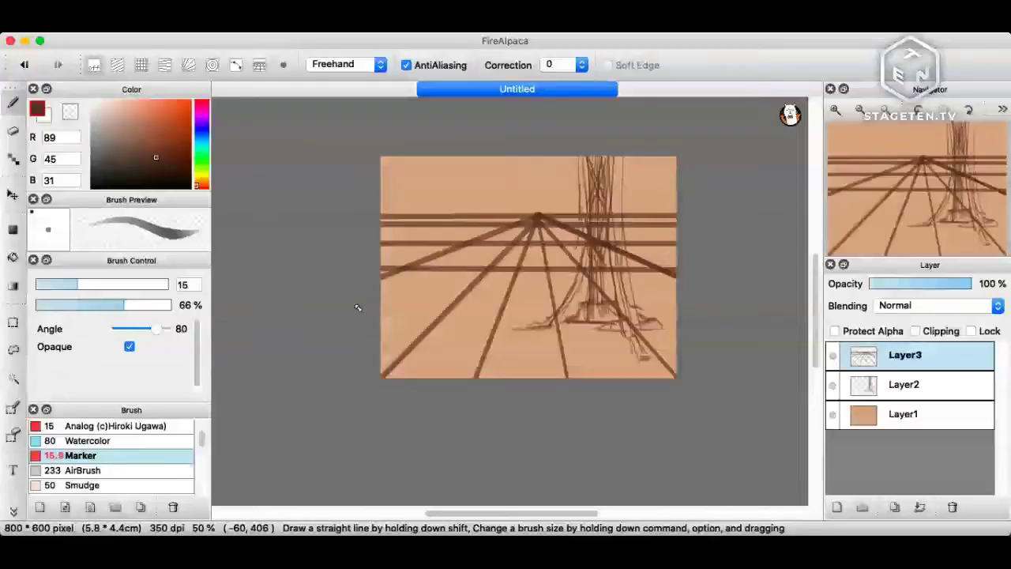
pyautogui.keyDown('shift'); pyautogui.click(358, 307); pyautogui.keyUp('shift')
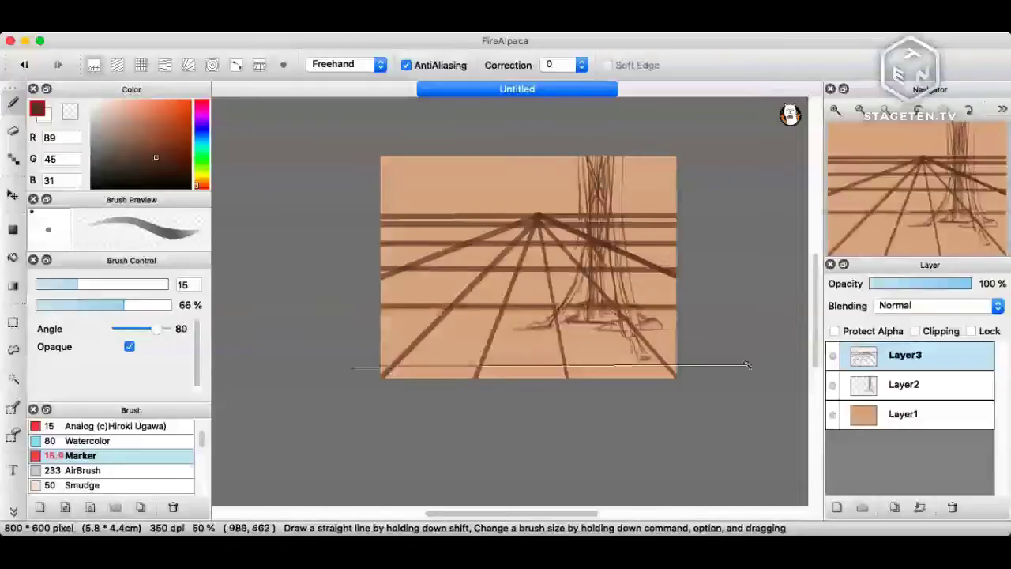
pyautogui.keyDown('shift'); pyautogui.click(747, 367); pyautogui.keyUp('shift')
# Set the grid on Layer3 to 41% opacity with Add blending and place it beneath Layer2.
pyautogui.click(913, 284)
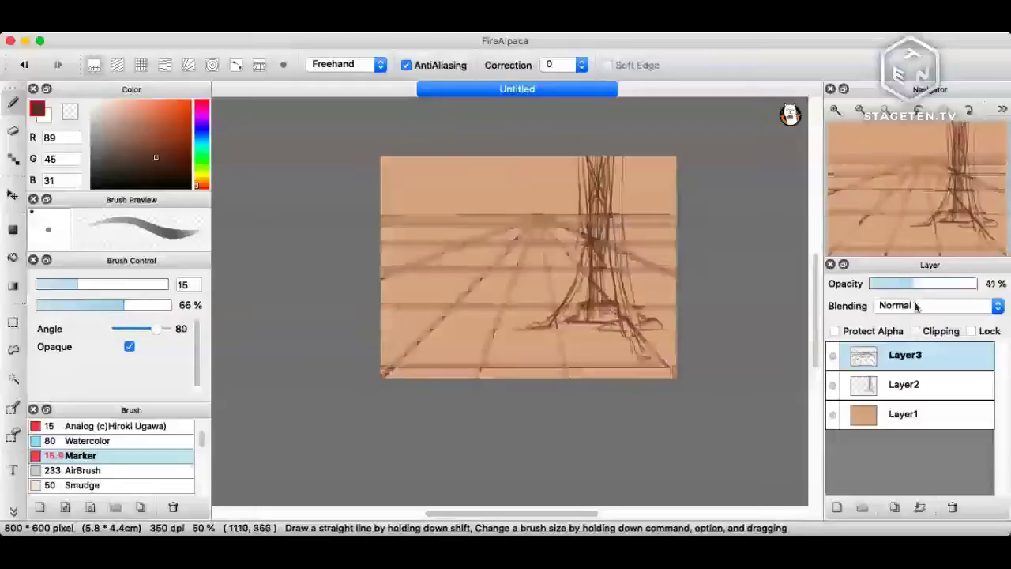
pyautogui.click(917, 305)
pyautogui.click(919, 330)
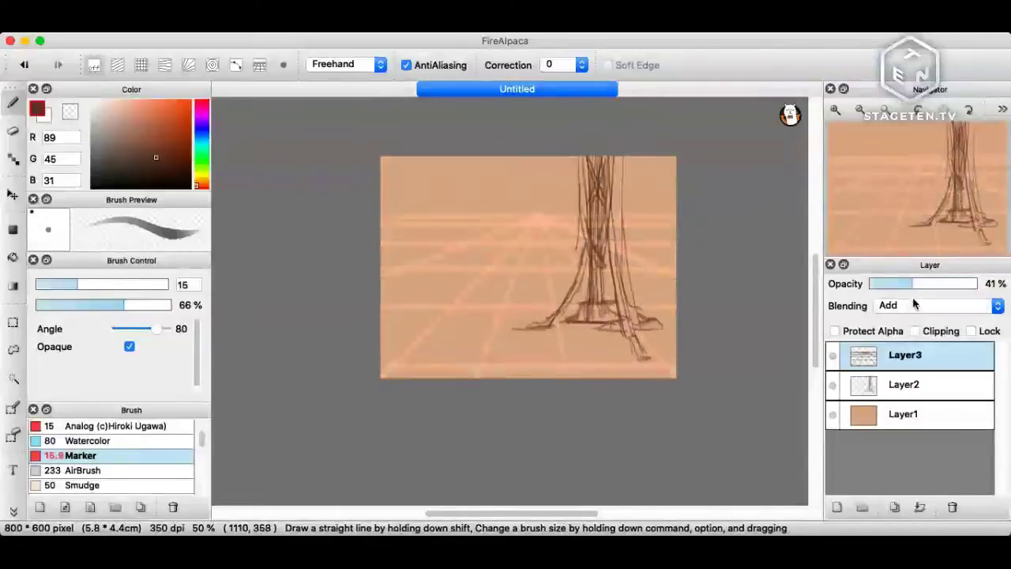
pyautogui.moveTo(892, 376); pyautogui.dragTo(896, 361)
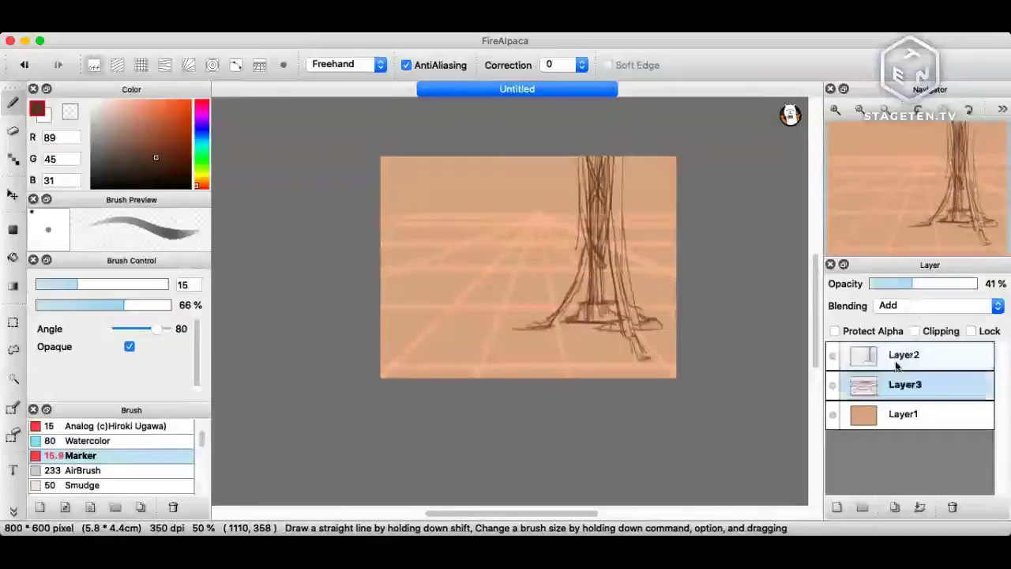
# Set the blending of Layer2 to Multiply and reduce the Marker brush size to 9.3.
pyautogui.click(896, 361)
pyautogui.click(917, 305)
pyautogui.click(917, 329)
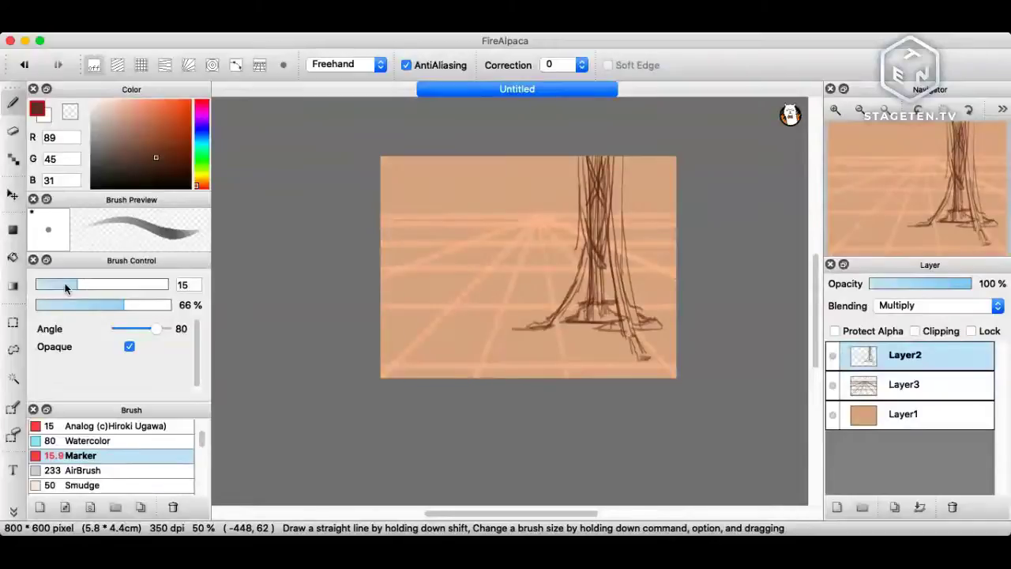
pyautogui.moveTo(65, 288); pyautogui.dragTo(58, 287)
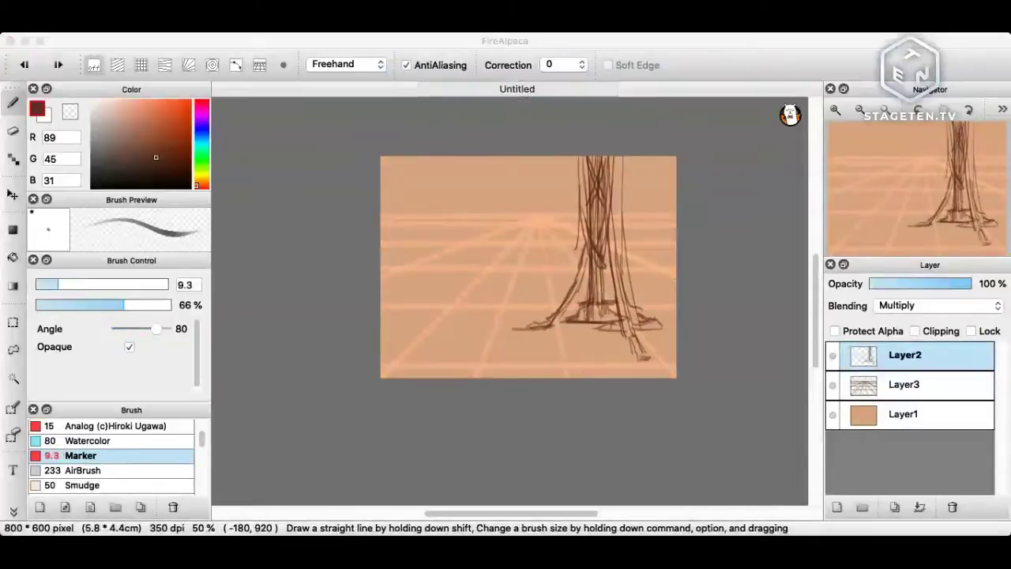
pyautogui.press('super+Tab')
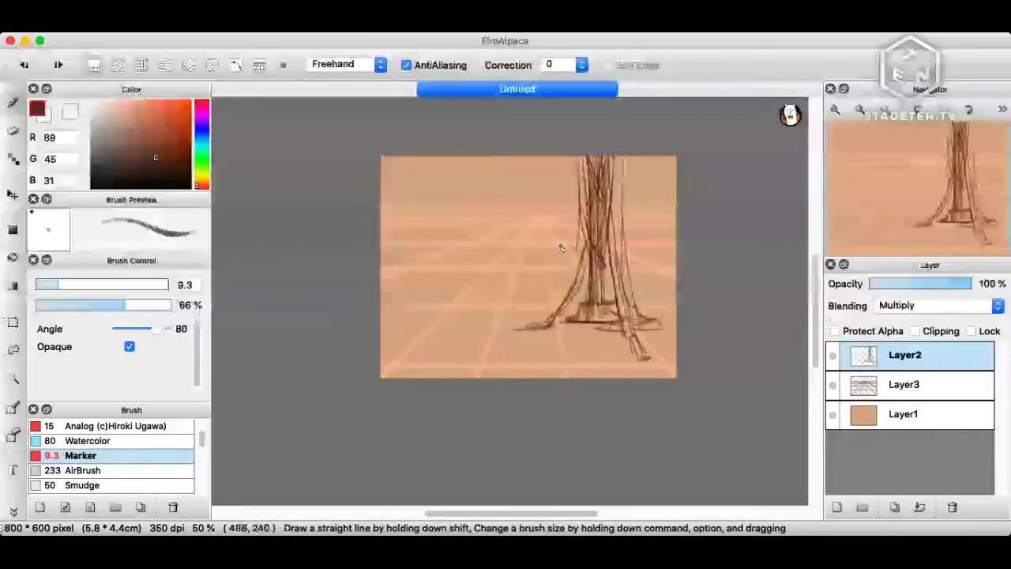
pyautogui.moveTo(528, 219); pyautogui.dragTo(515, 241)
pyautogui.press('super+z')
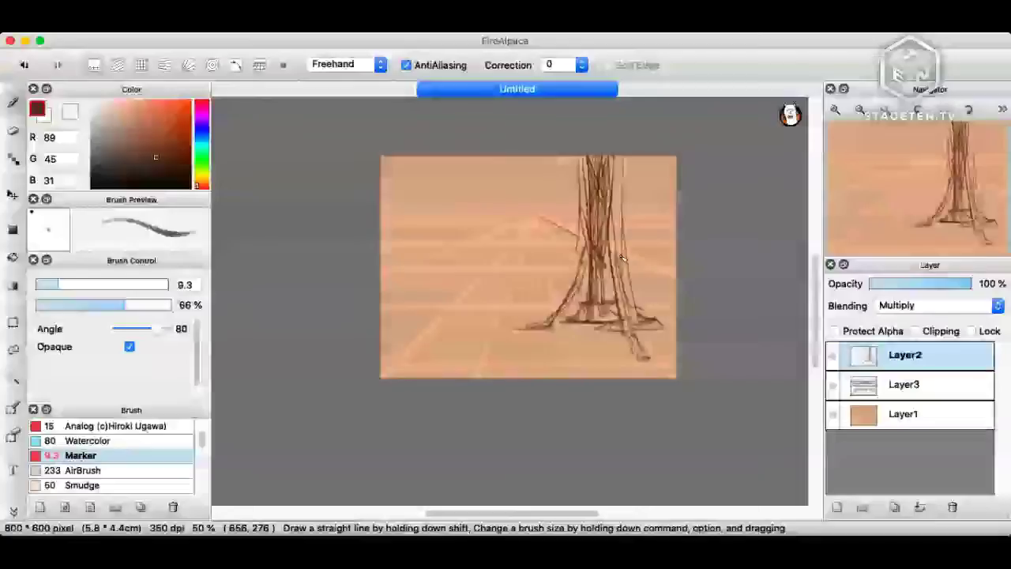
pyautogui.press('super+z')
# Hide the perspective grid on Layer3 and make Layer2 the active layer.
pyautogui.click(869, 385)
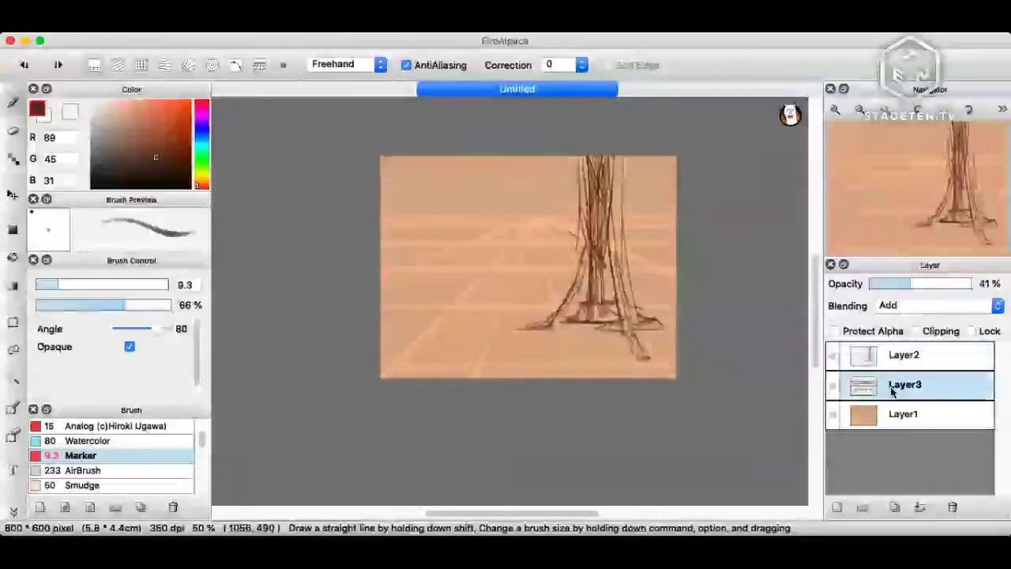
pyautogui.click(905, 354)
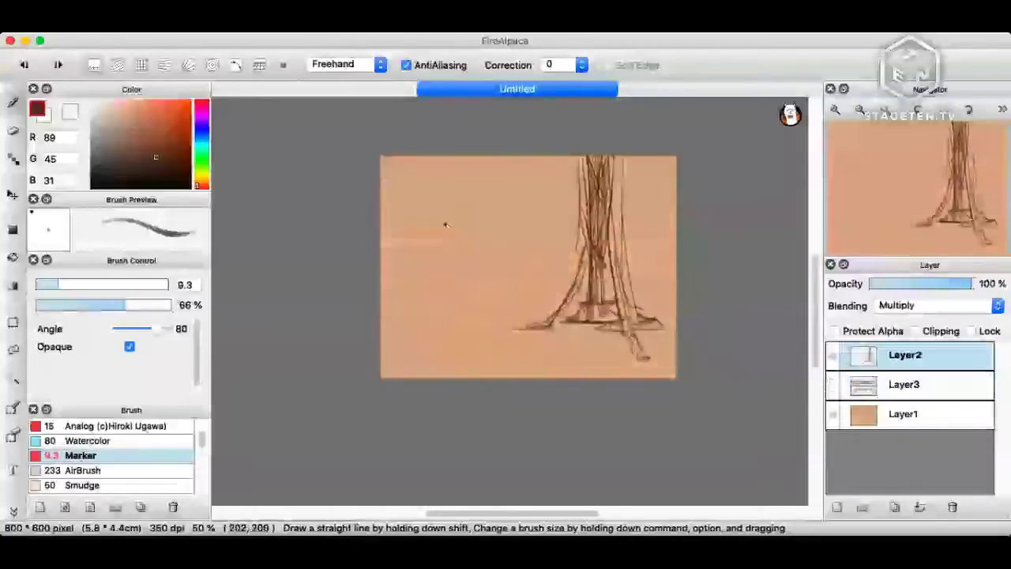
pyautogui.moveTo(425, 231); pyautogui.dragTo(447, 234)
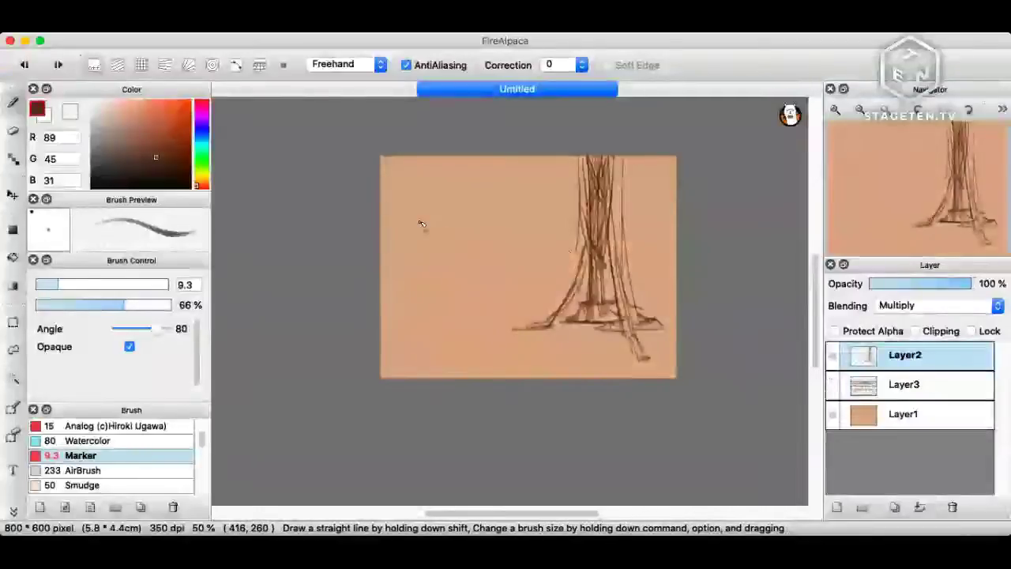
pyautogui.press('super+z')
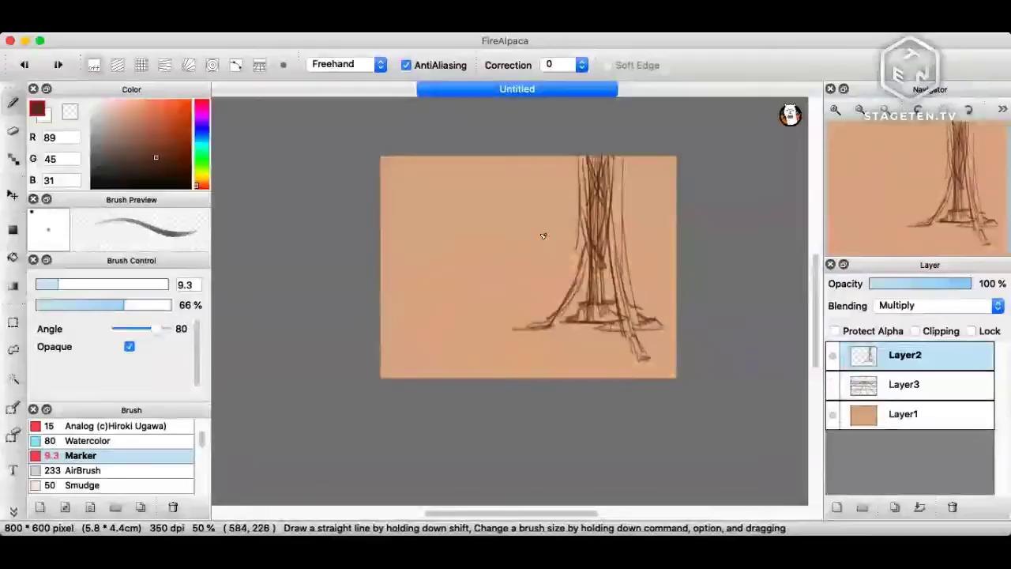
pyautogui.moveTo(383, 217); pyautogui.dragTo(585, 229)
pyautogui.press('super+z')
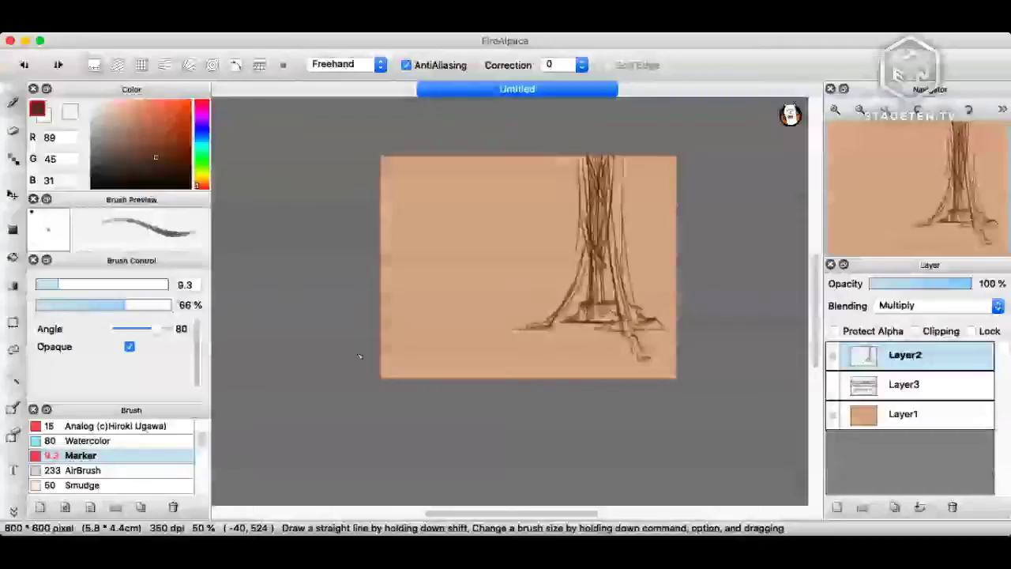
pyautogui.moveTo(661, 286)
pyautogui.mouseDown()
pyautogui.moveTo(548, 275)
pyautogui.moveTo(422, 338)
pyautogui.mouseUp()
pyautogui.press('super+z')
pyautogui.moveTo(632, 246); pyautogui.dragTo(666, 257)
pyautogui.moveTo(603, 242)
pyautogui.mouseDown()
pyautogui.moveTo(752, 321)
pyautogui.moveTo(733, 268)
pyautogui.mouseUp()
pyautogui.press('super+z')
# Add a new layer above the tree sketch and draw a long, flat, slightly tilted ellipse extending left from the trunk.
pyautogui.click(838, 507)
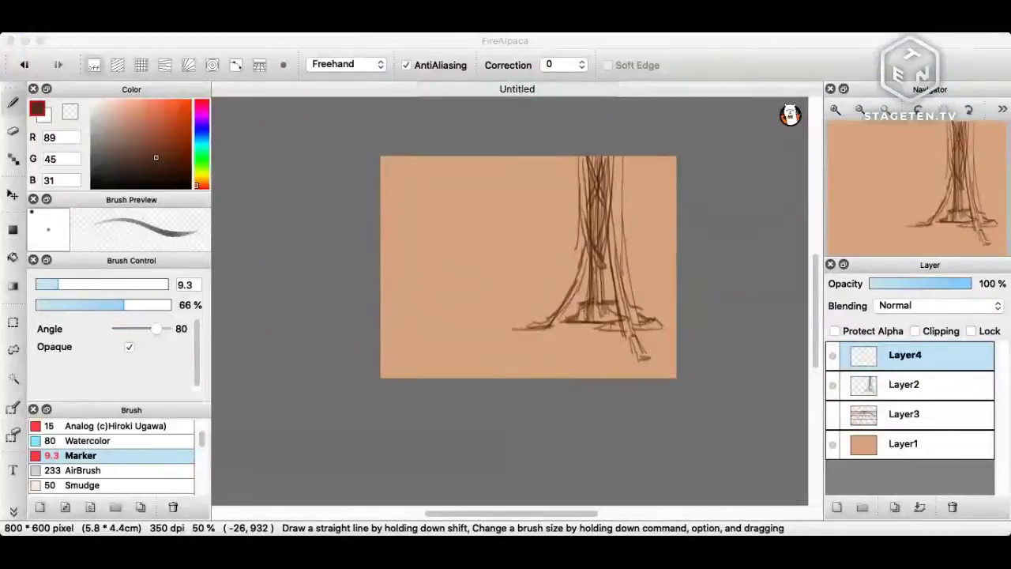
pyautogui.moveTo(553, 214)
pyautogui.mouseDown()
pyautogui.moveTo(481, 258)
pyautogui.moveTo(581, 237)
pyautogui.mouseUp()
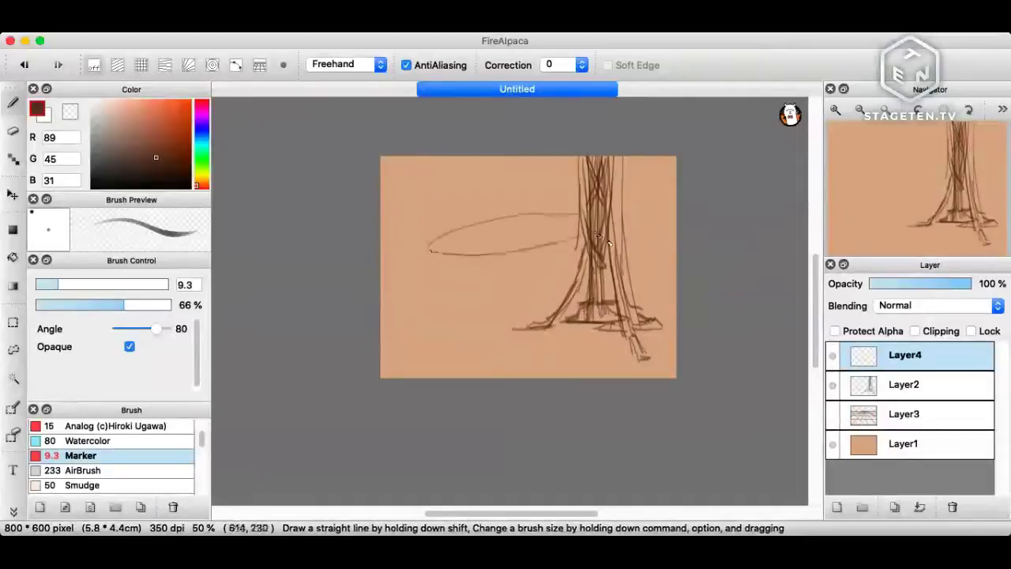
# Scale up the ellipse on Layer4 and rotate it so it surrounds the base of the tree as a ground plane.
pyautogui.press('super+t')
pyautogui.moveTo(602, 229); pyautogui.dragTo(778, 273)
pyautogui.moveTo(650, 242); pyautogui.dragTo(669, 331)
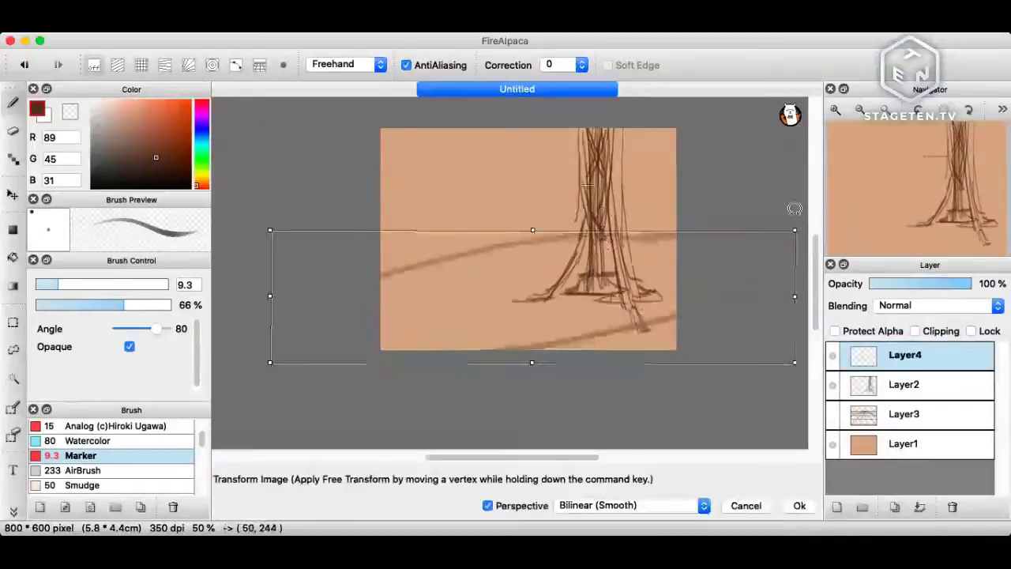
pyautogui.moveTo(795, 208); pyautogui.dragTo(801, 253)
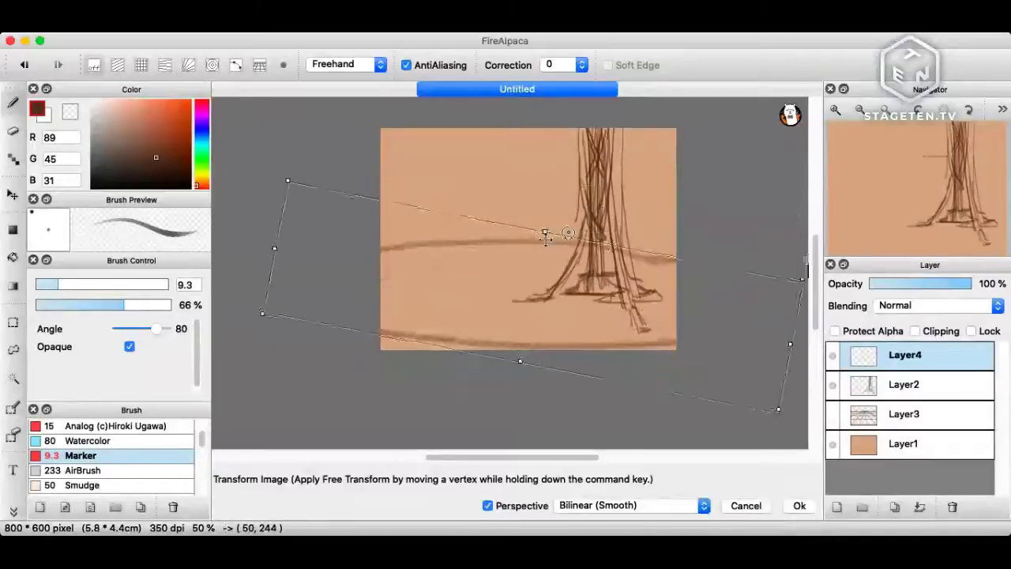
pyautogui.moveTo(357, 193); pyautogui.dragTo(282, 155)
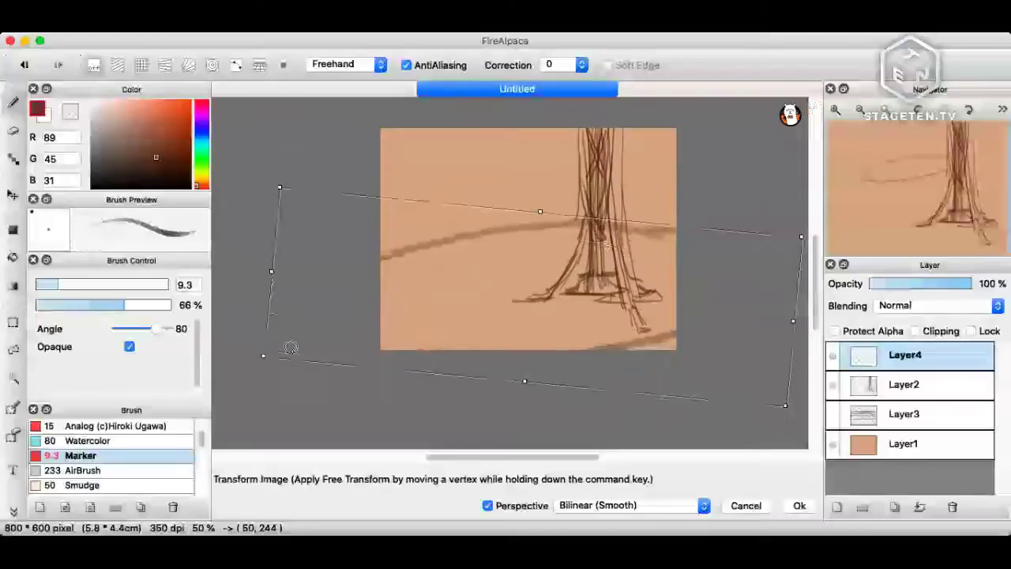
# Transform the ellipse again so its upper arc spans the canvas width and passes behind the trunk as a ground curve.
pyautogui.moveTo(291, 347); pyautogui.dragTo(384, 235)
pyautogui.moveTo(652, 315); pyautogui.dragTo(682, 285)
pyautogui.moveTo(762, 174); pyautogui.dragTo(749, 151)
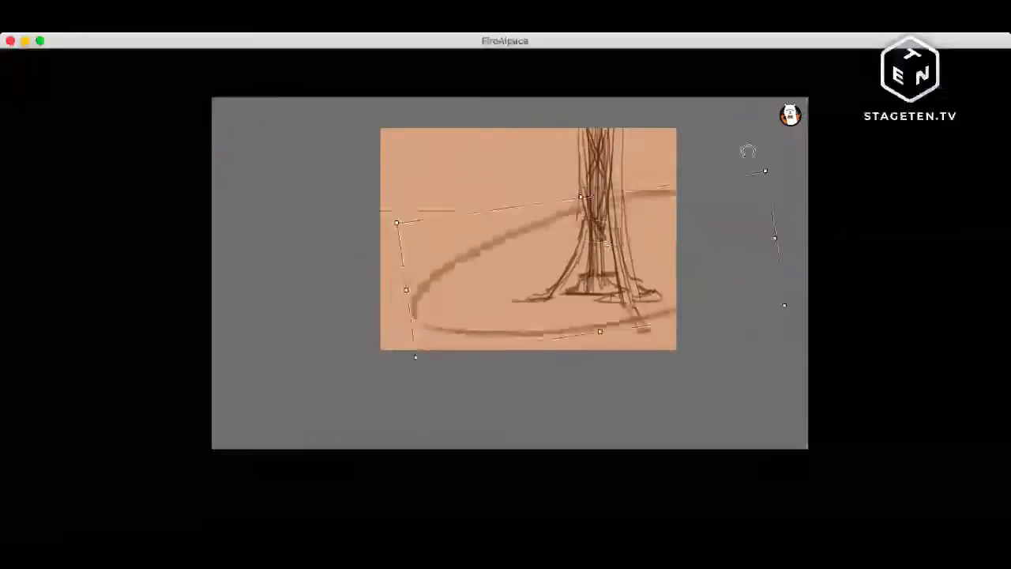
pyautogui.moveTo(675, 274); pyautogui.dragTo(665, 302)
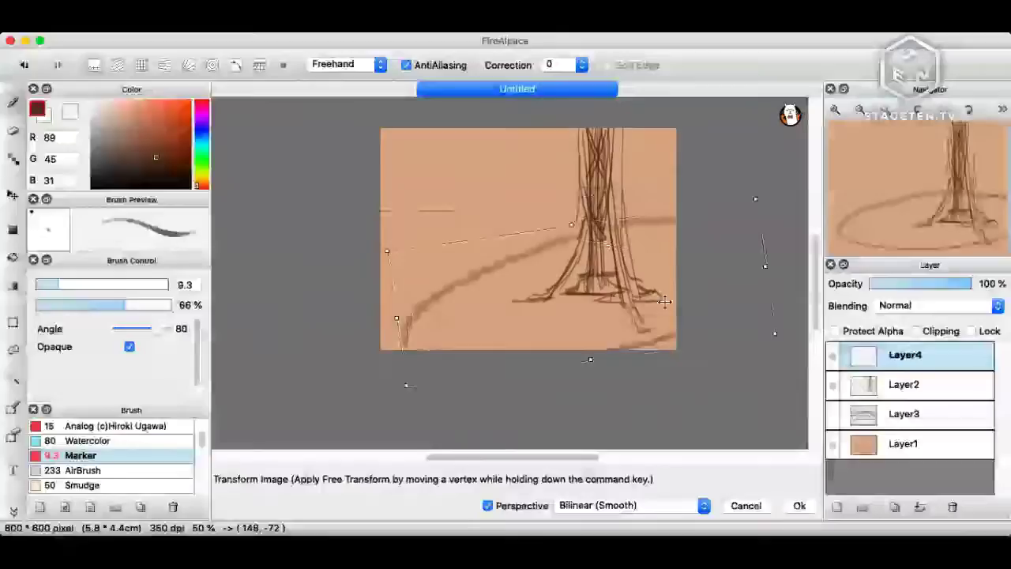
pyautogui.press('Return')
pyautogui.press('super+t')
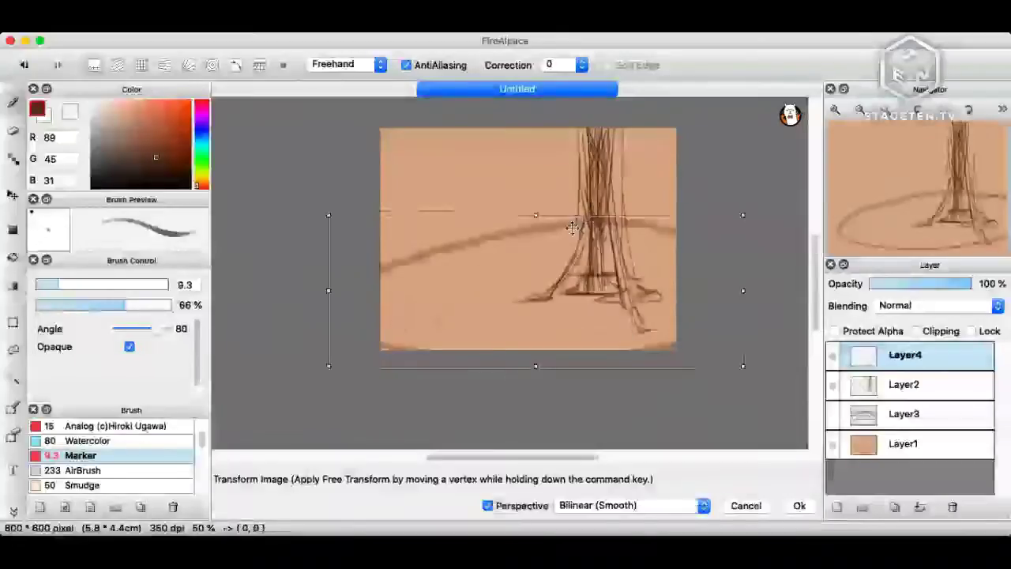
pyautogui.press('Return')
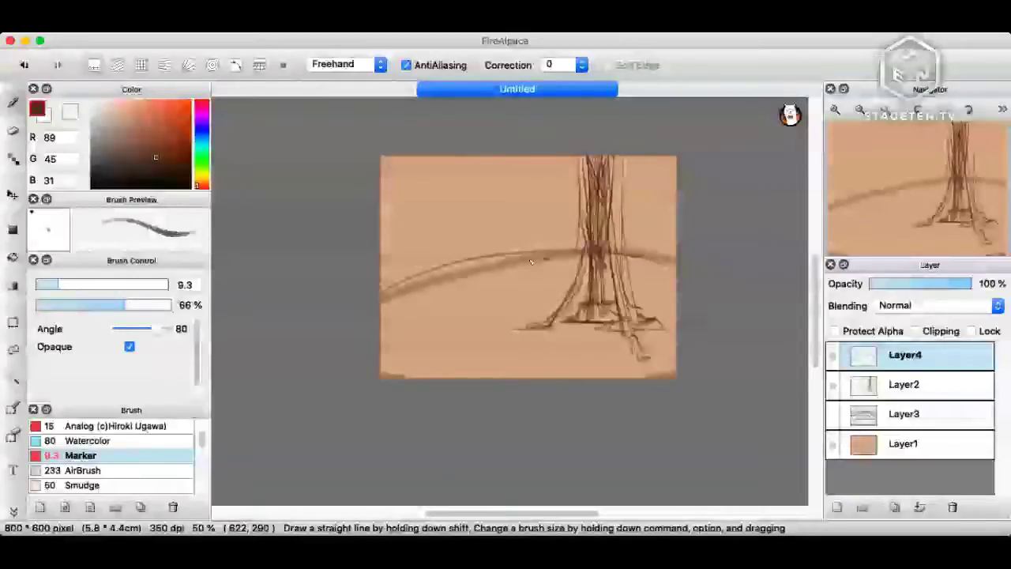
# Trace the ellipse's upper arc as a clean ground line on Layer2 and delete the guide layer Layer4.
pyautogui.press('super+z')
pyautogui.press('super+z')
pyautogui.moveTo(378, 295); pyautogui.dragTo(672, 258)
pyautogui.press('super+z')
pyautogui.moveTo(378, 301); pyautogui.dragTo(676, 264)
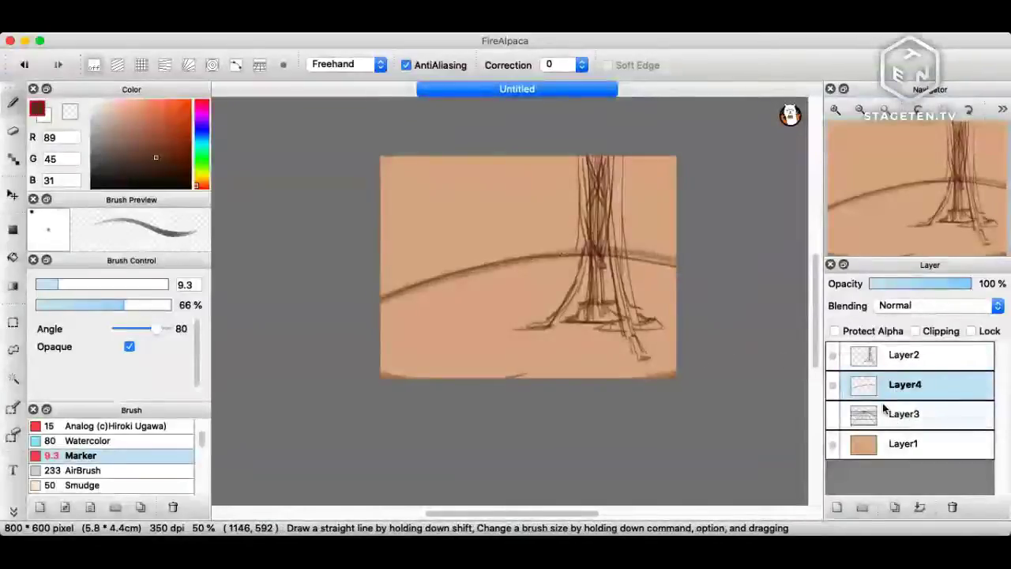
pyautogui.click(904, 355)
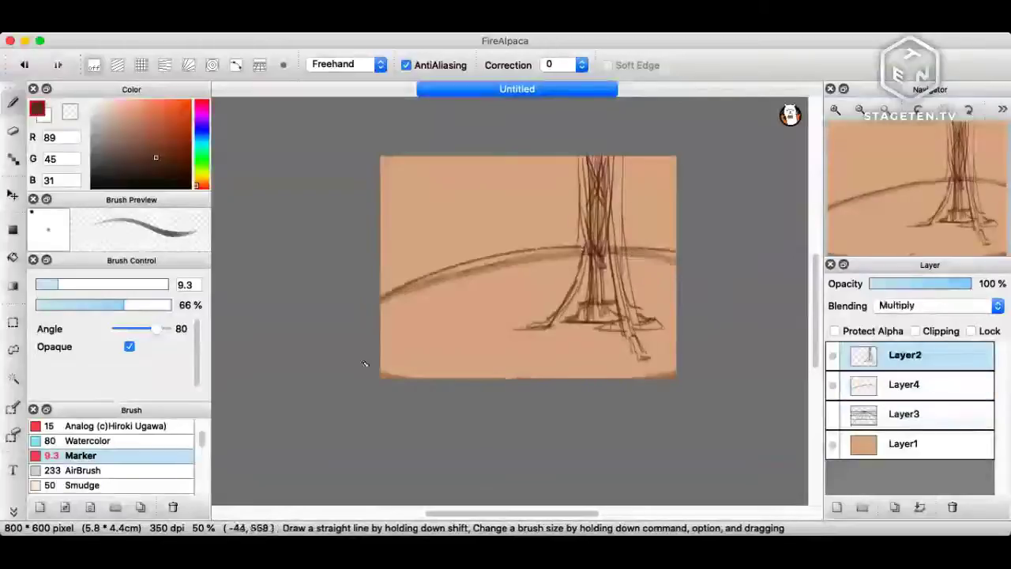
pyautogui.click(940, 387)
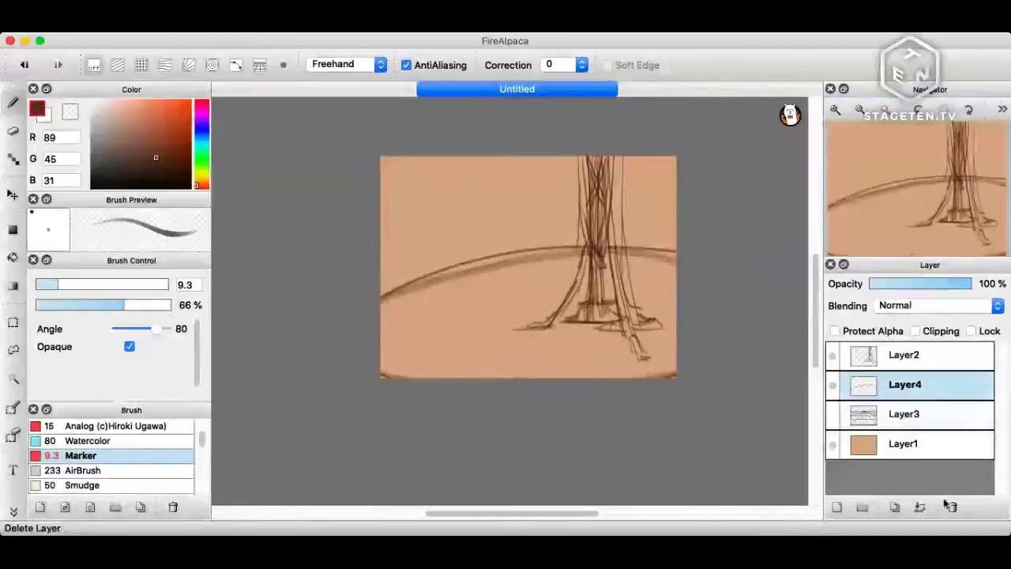
pyautogui.click(952, 507)
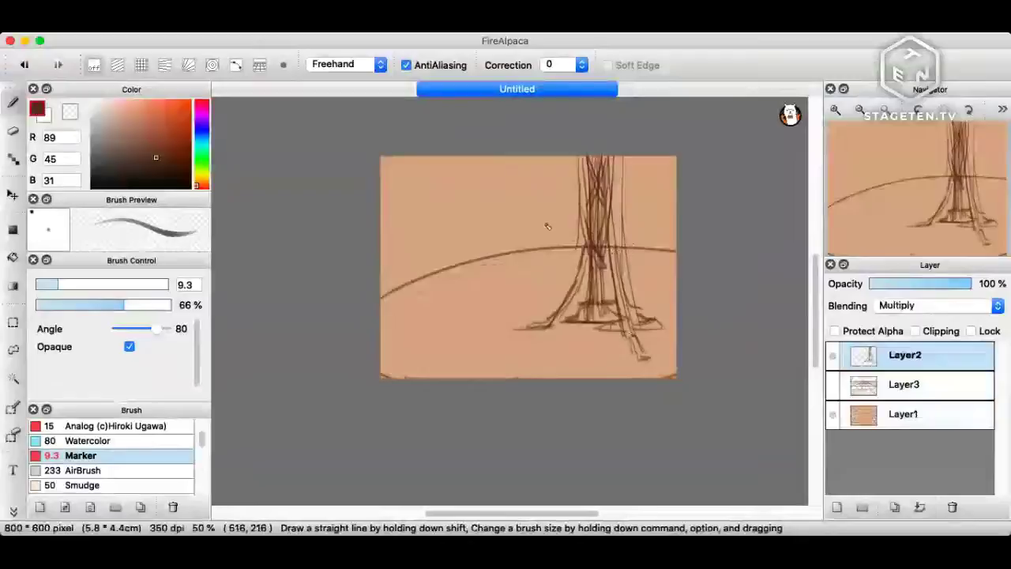
# Erase the ground line at the right of the trunk with a size 50 eraser and redraw it rising toward the canvas edge.
pyautogui.press('e')
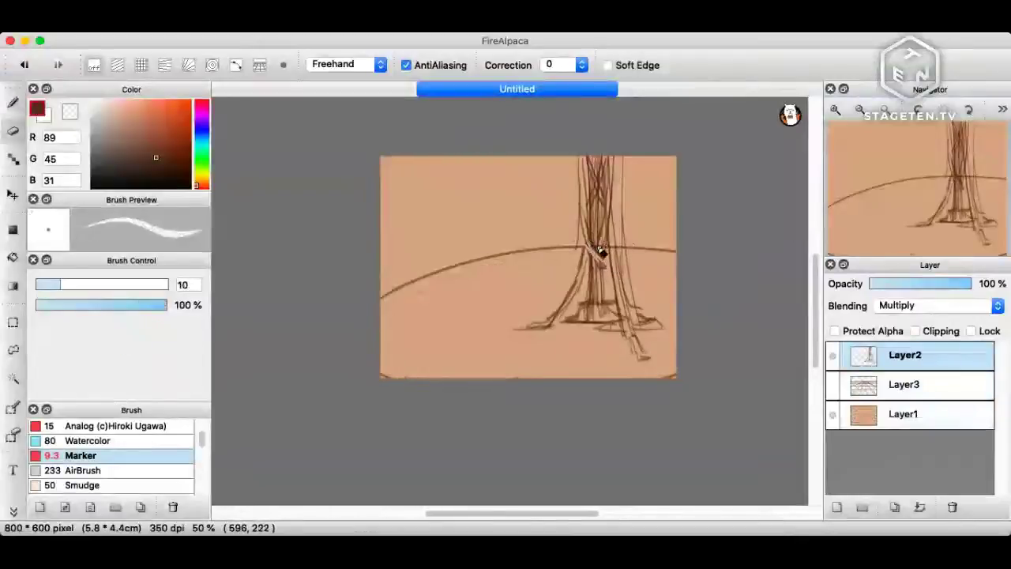
pyautogui.press('b')
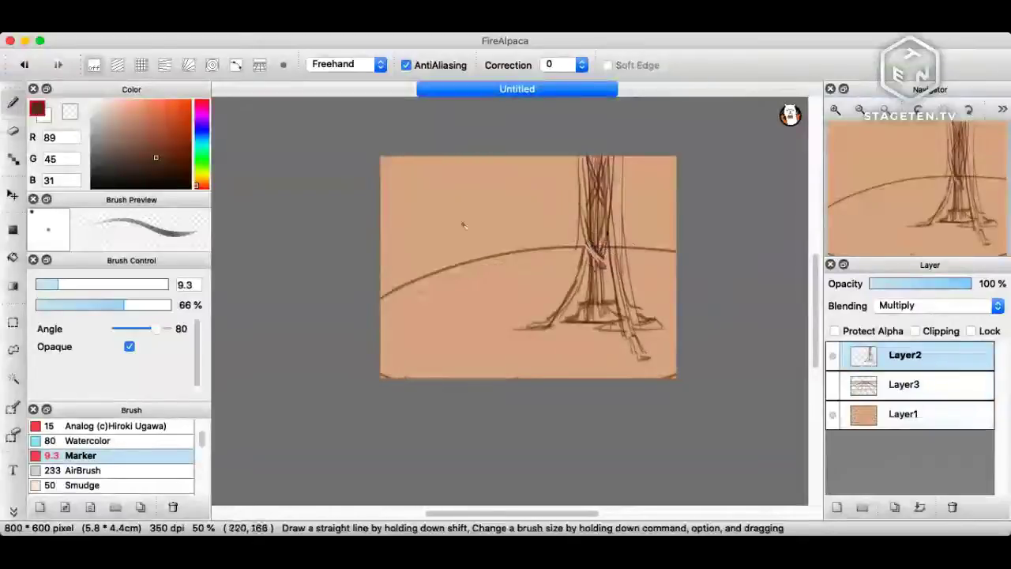
pyautogui.press('e')
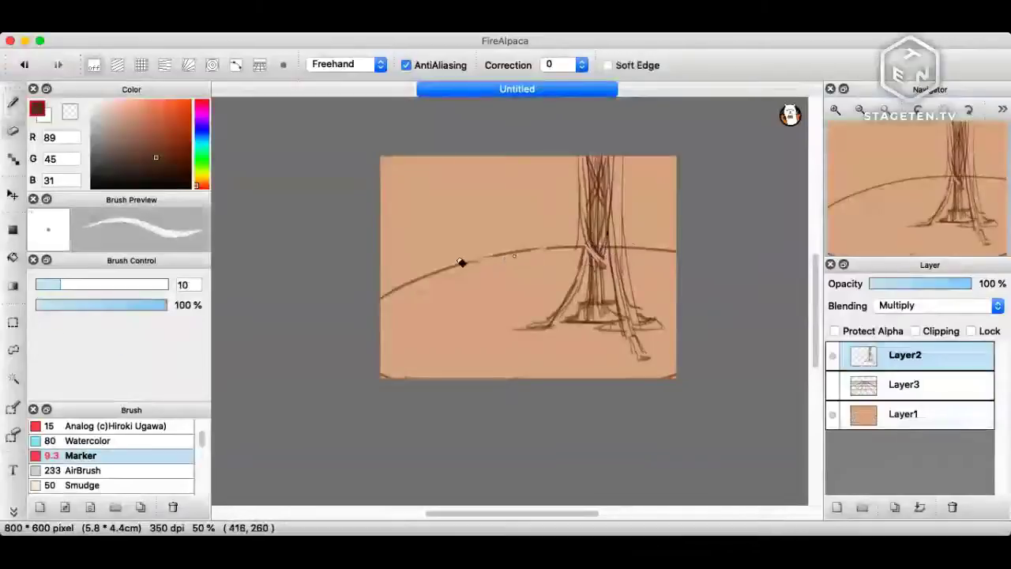
pyautogui.click(136, 284)
pyautogui.moveTo(652, 248); pyautogui.dragTo(661, 252)
pyautogui.press('b')
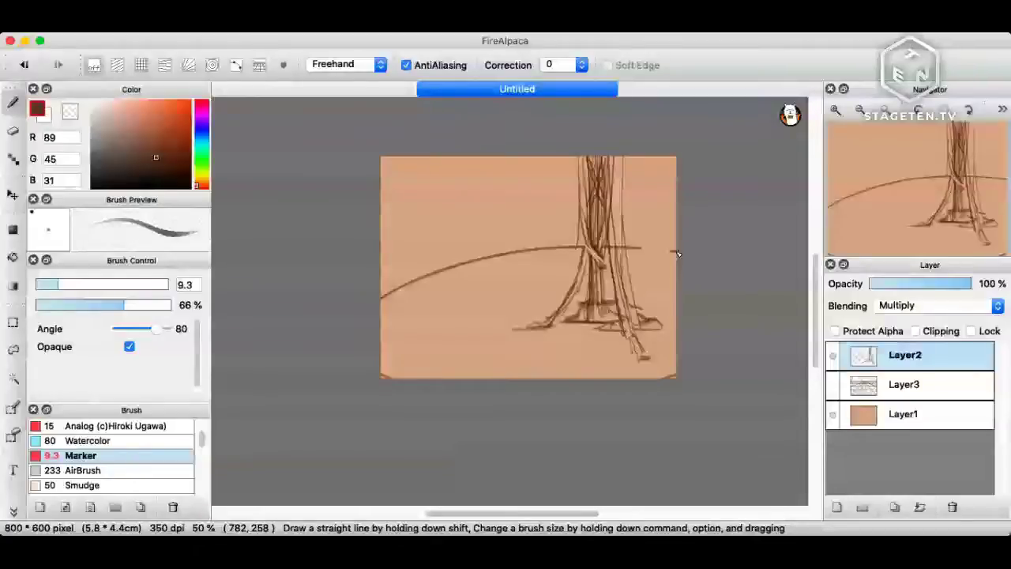
pyautogui.moveTo(676, 236); pyautogui.dragTo(644, 249)
# Try curving the left side of the ground line down toward the lower-left canvas edge.
pyautogui.moveTo(421, 286); pyautogui.dragTo(376, 360)
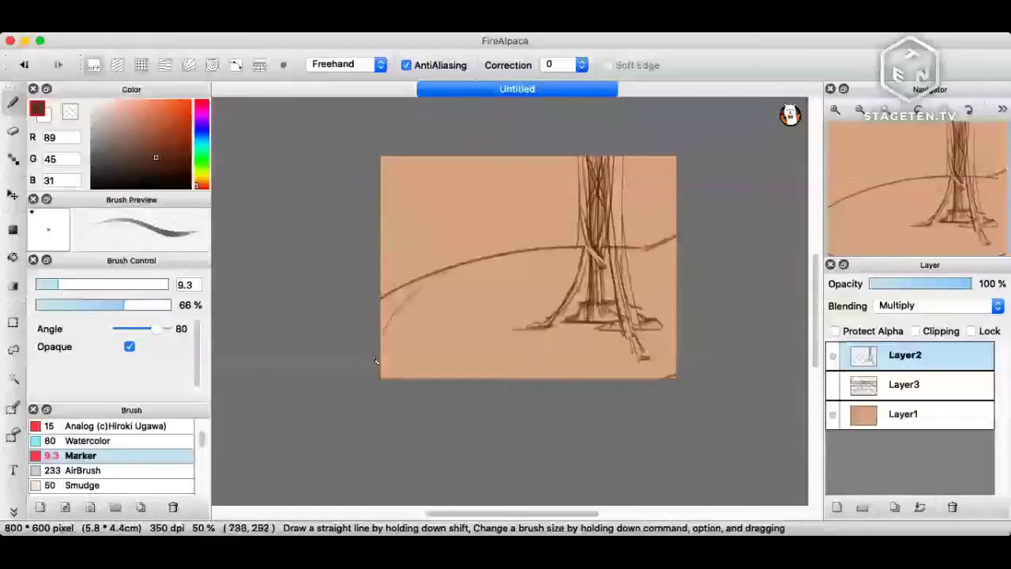
pyautogui.press('super+z')
pyautogui.moveTo(460, 267); pyautogui.dragTo(403, 340)
pyautogui.press('super+z')
pyautogui.moveTo(471, 264); pyautogui.dragTo(383, 335)
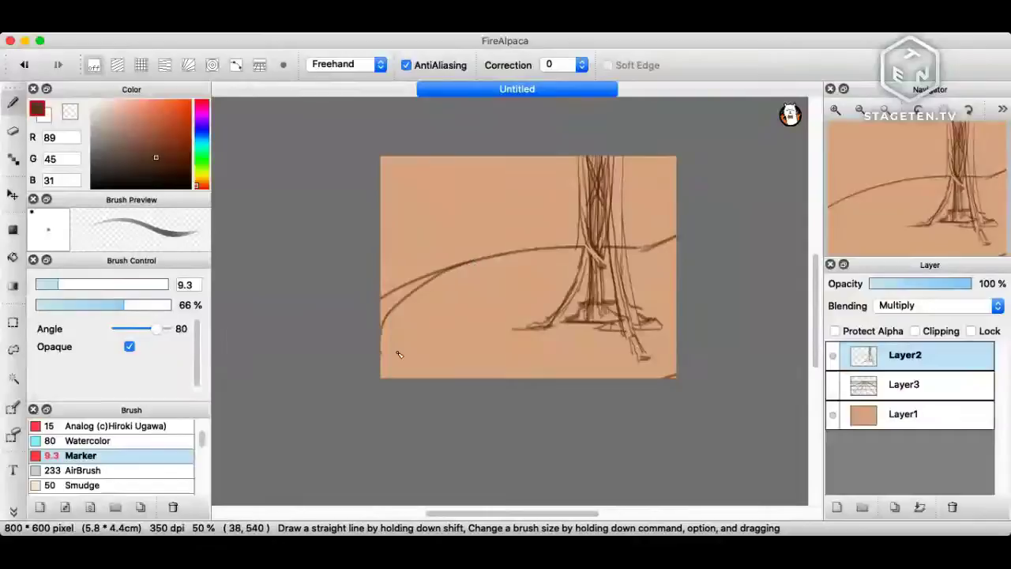
pyautogui.press('super+z')
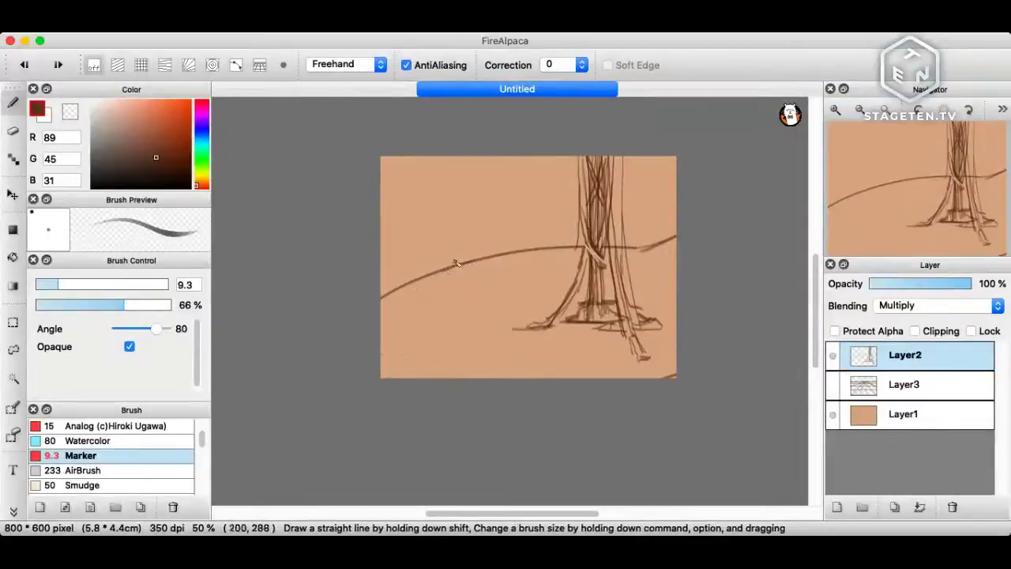
pyautogui.moveTo(523, 249)
pyautogui.mouseDown()
pyautogui.moveTo(406, 352)
pyautogui.moveTo(413, 327)
pyautogui.moveTo(382, 350)
pyautogui.mouseUp()
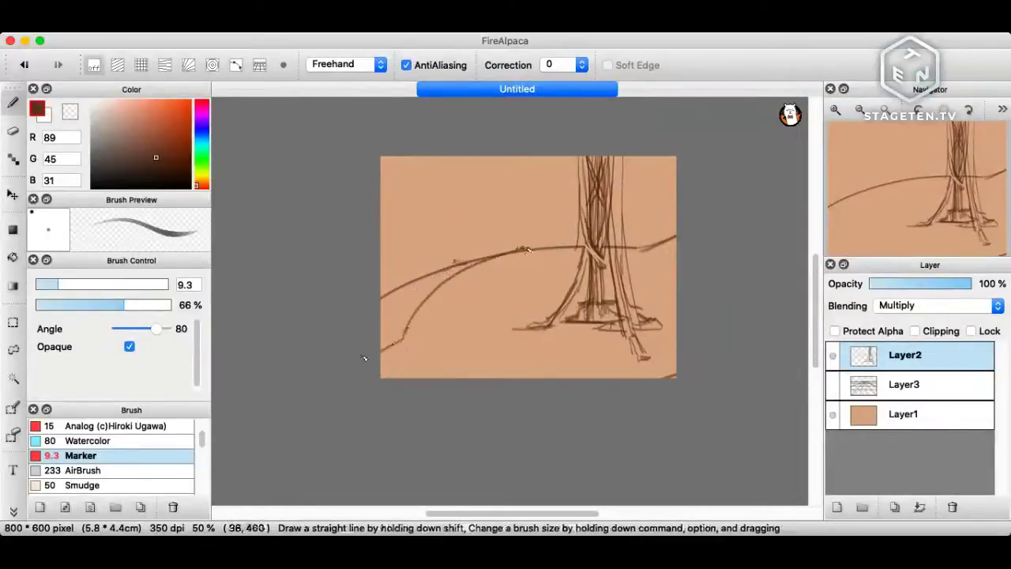
# Erase the old left end of the ground line, the lower-right corner mark and the remaining hill curve left of the trunk.
pyautogui.press('e')
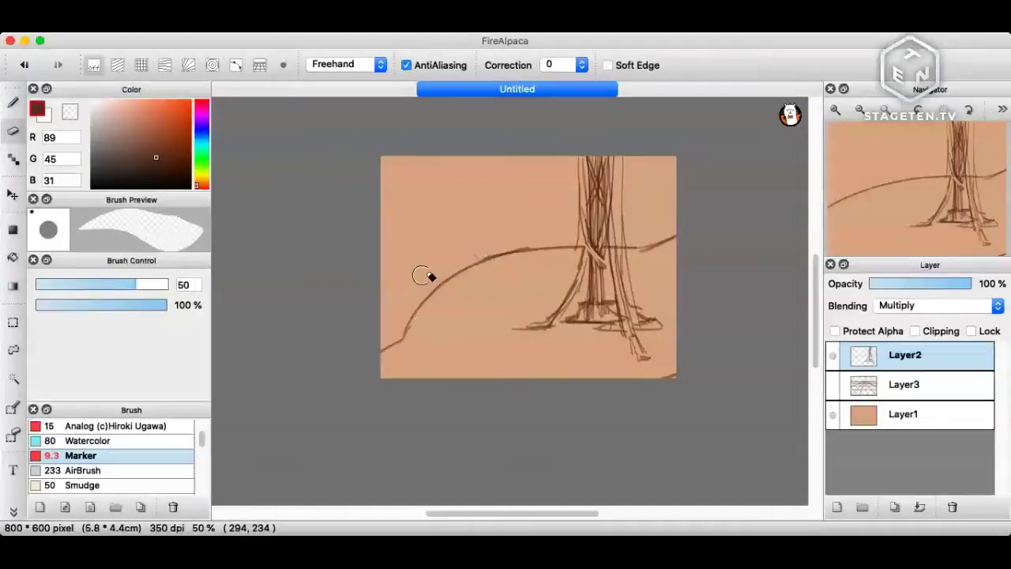
pyautogui.press('b')
pyautogui.press('e')
pyautogui.moveTo(680, 367); pyautogui.dragTo(660, 371)
pyautogui.press('b')
pyautogui.press('e')
pyautogui.moveTo(541, 253)
pyautogui.mouseDown()
pyautogui.moveTo(398, 327)
pyautogui.moveTo(408, 312)
pyautogui.moveTo(414, 327)
pyautogui.moveTo(495, 265)
pyautogui.moveTo(570, 248)
pyautogui.mouseUp()
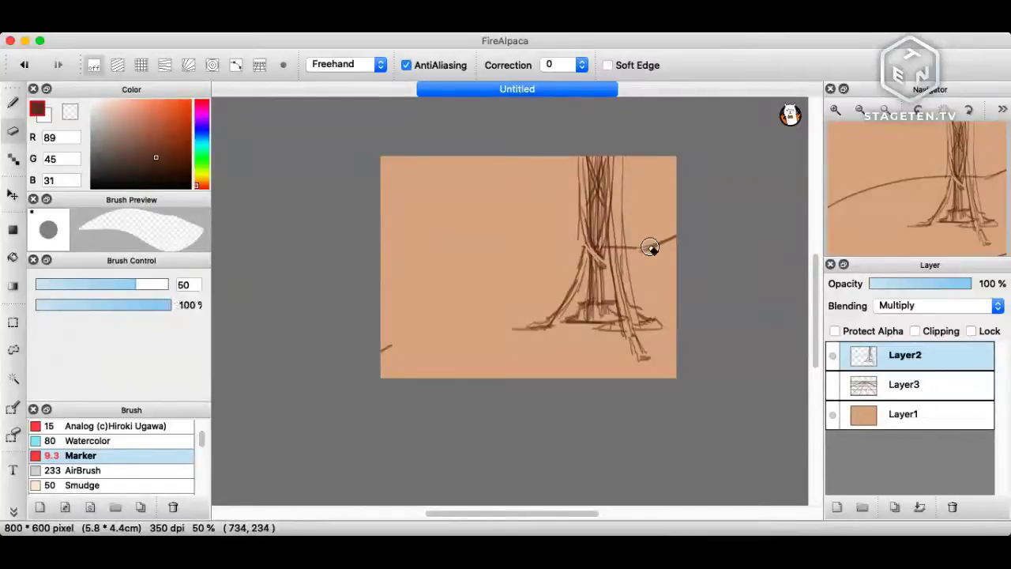
pyautogui.press('b')
# Try steeper hill outlines from the lower-left canvas edge up to the trunk, undoing the unwanted strokes.
pyautogui.moveTo(385, 345)
pyautogui.mouseDown()
pyautogui.moveTo(481, 252)
pyautogui.moveTo(585, 210)
pyautogui.mouseUp()
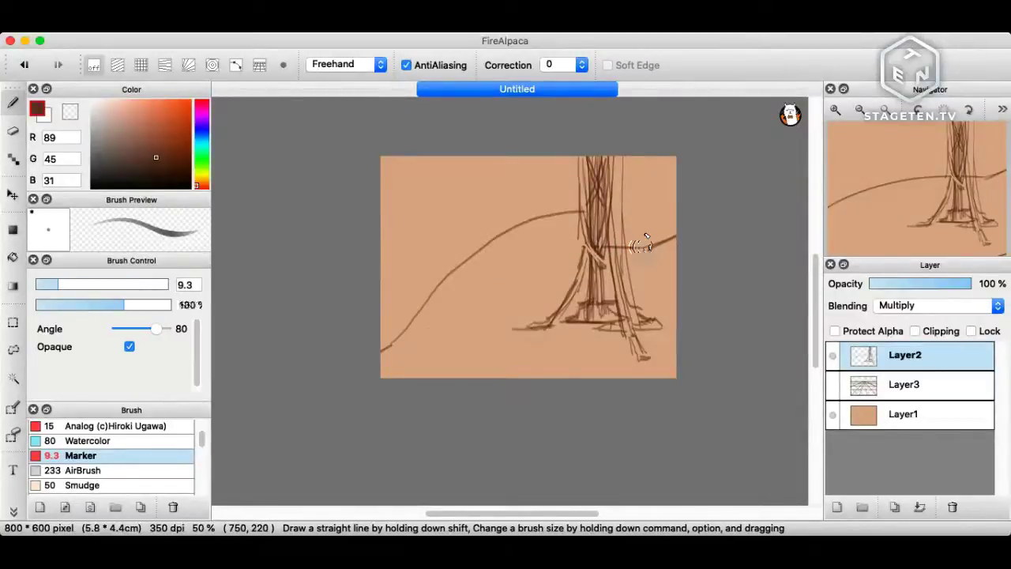
pyautogui.press('e')
pyautogui.press('super+z')
pyautogui.press('b')
pyautogui.moveTo(390, 342)
pyautogui.mouseDown()
pyautogui.moveTo(530, 239)
pyautogui.moveTo(571, 232)
pyautogui.mouseUp()
pyautogui.press('super+z')
pyautogui.moveTo(386, 346); pyautogui.dragTo(393, 272)
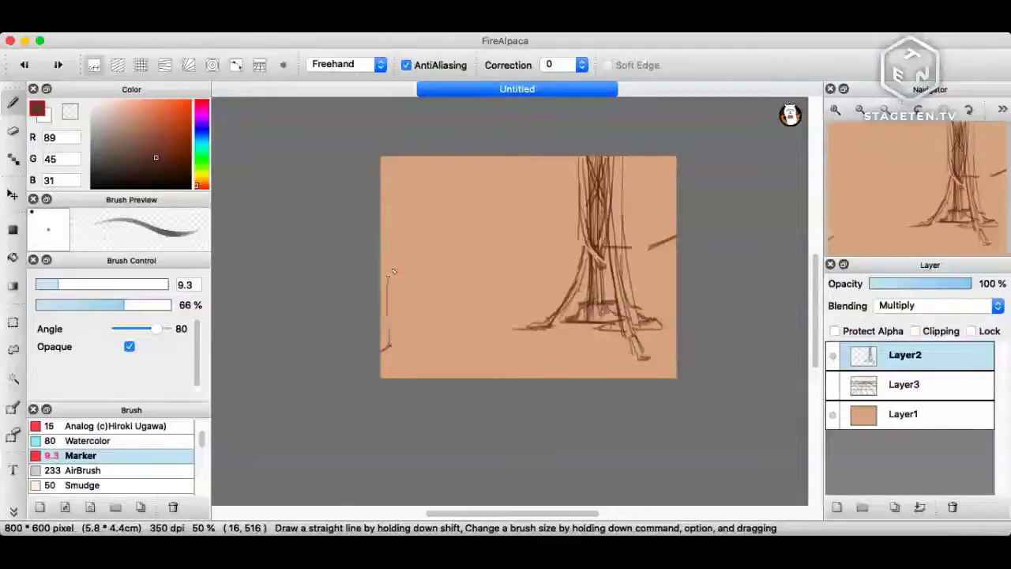
pyautogui.moveTo(390, 345); pyautogui.dragTo(629, 244)
# Clean up the overlapping trunk and root lines around the ground line with the eraser and touch up the right-hand contour.
pyautogui.press('e')
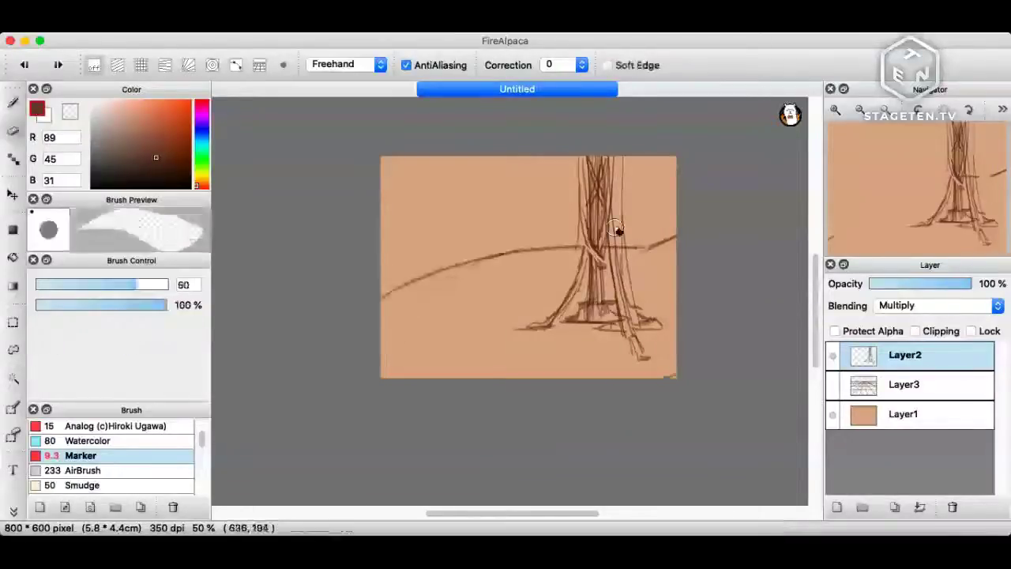
pyautogui.press('[')
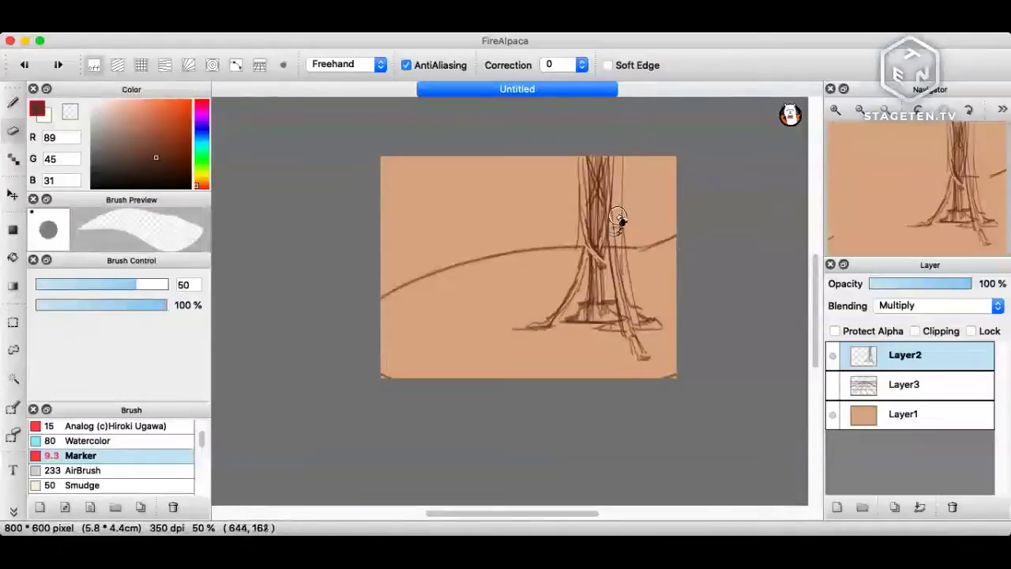
pyautogui.press('b')
pyautogui.press('e')
pyautogui.moveTo(620, 246); pyautogui.dragTo(621, 263)
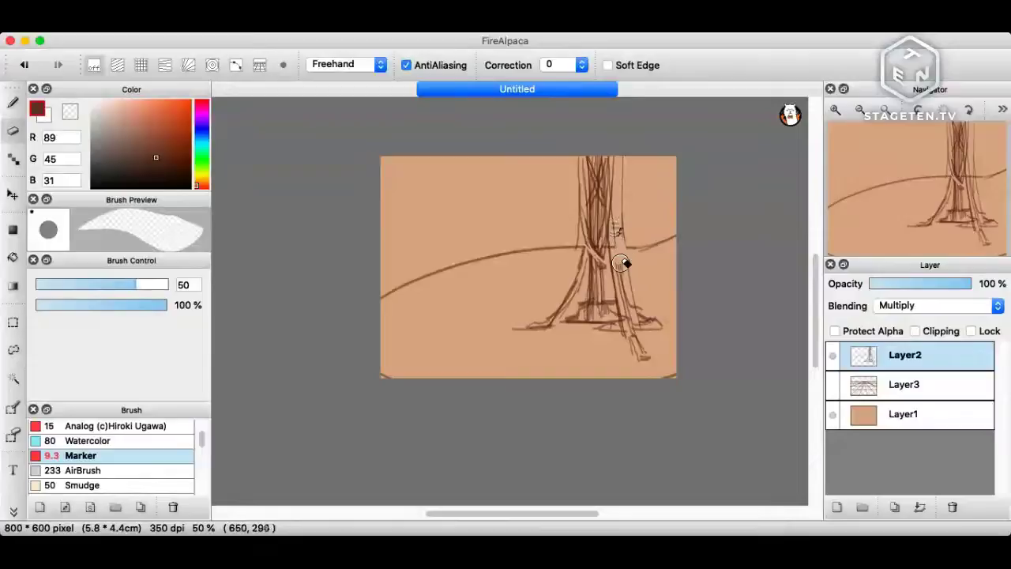
pyautogui.press('b')
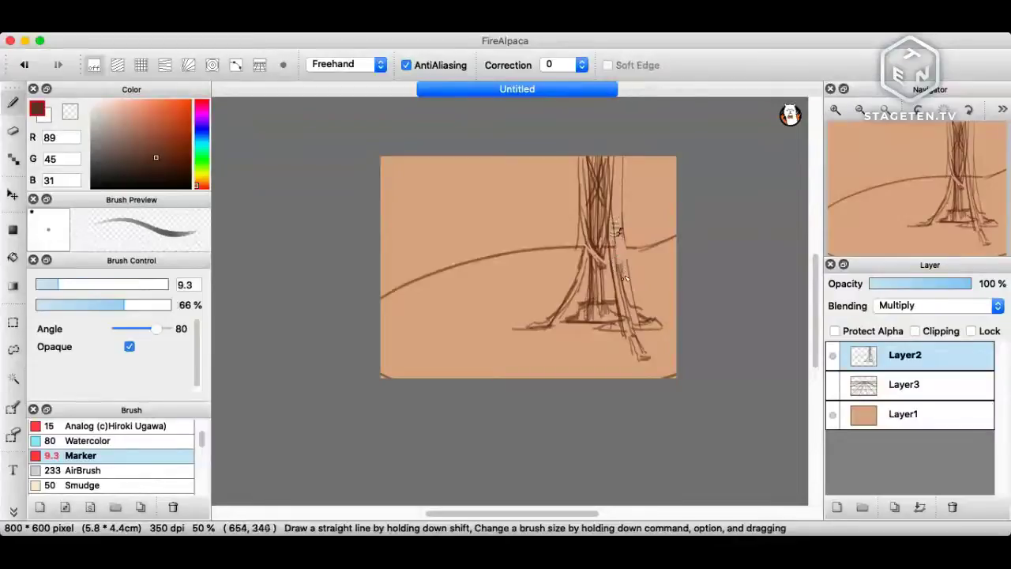
pyautogui.press('e')
pyautogui.moveTo(595, 255); pyautogui.dragTo(600, 255)
pyautogui.press('b')
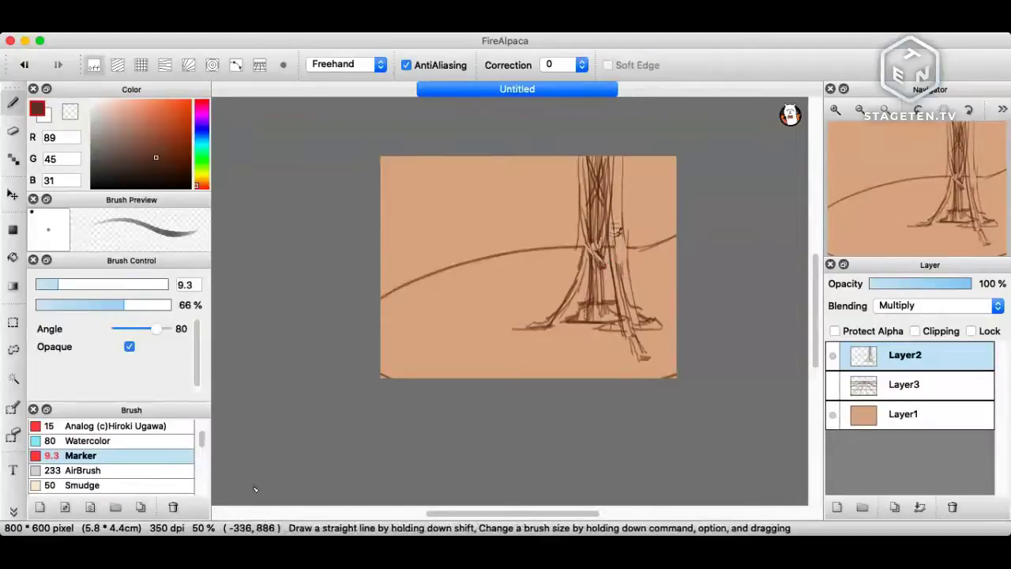
# Erase the left stretch of the ground line on Layer2, from the canvas edge toward the trunk.
pyautogui.press('super+Tab')
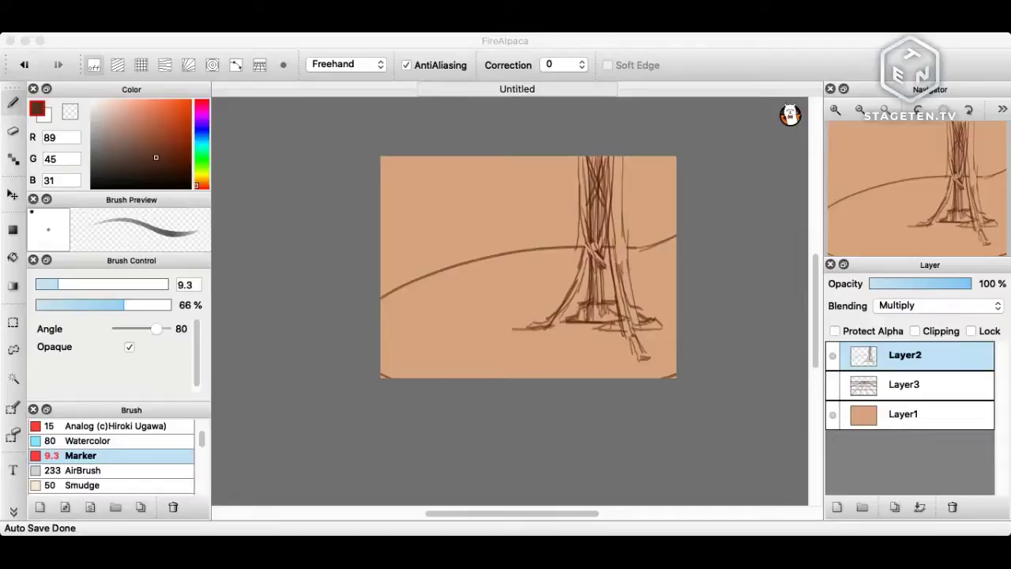
pyautogui.click(452, 191)
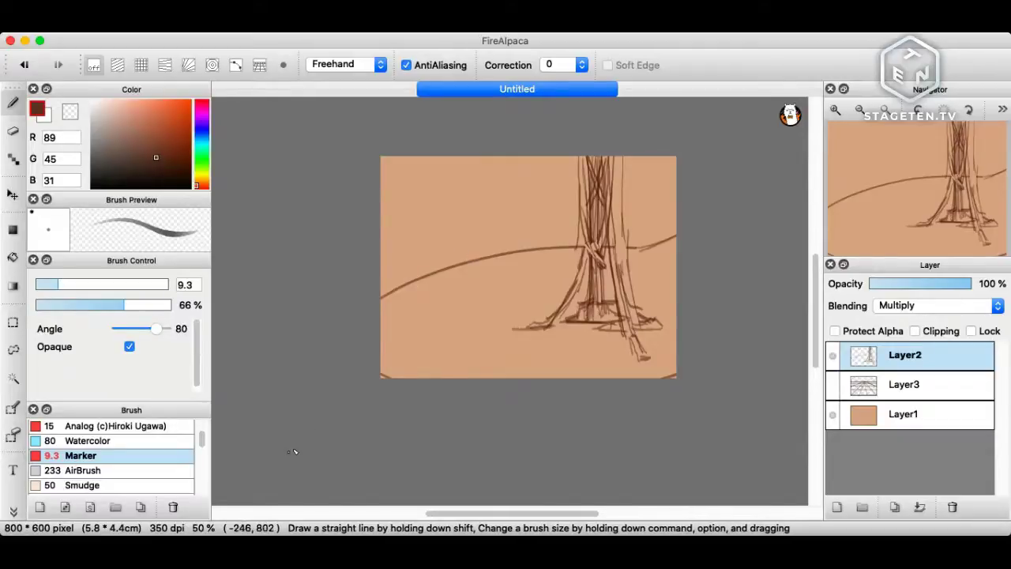
pyautogui.press('e')
pyautogui.moveTo(522, 241); pyautogui.dragTo(404, 309)
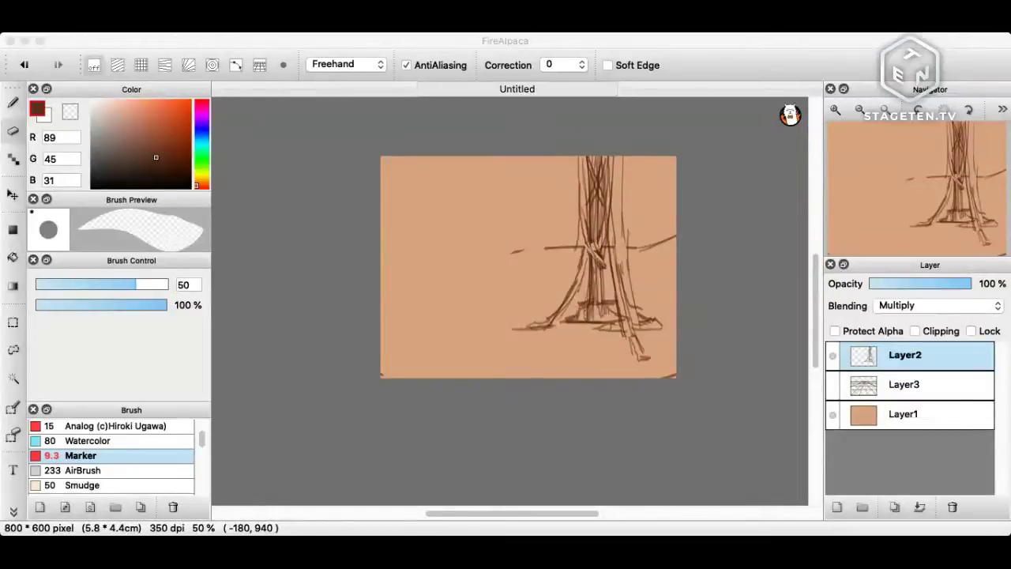
# Replace the hidden Layer3 with a pasted village reference at 23% opacity beneath the line work, shifting it up and to the right.
pyautogui.press('super+v')
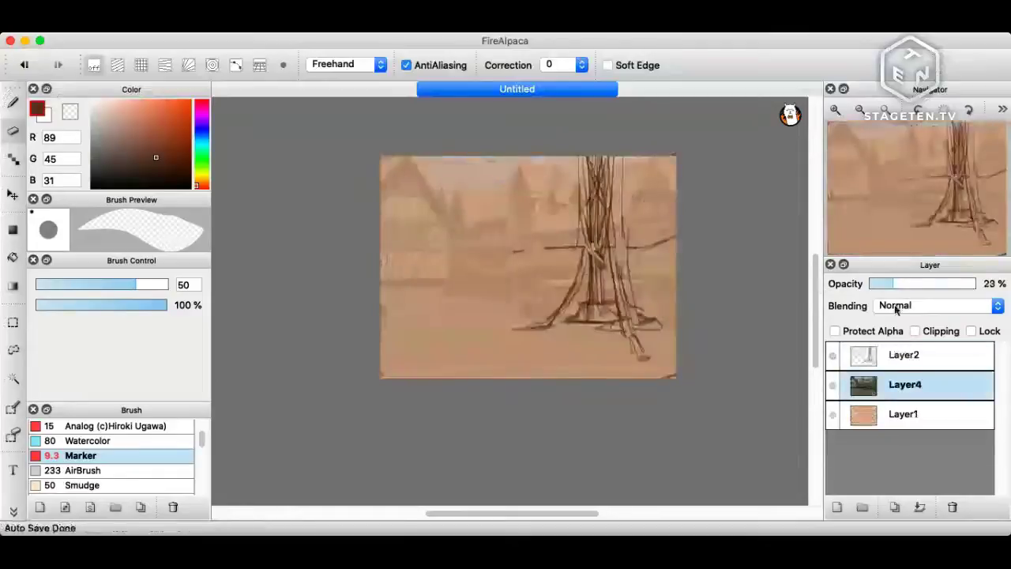
pyautogui.click(896, 356)
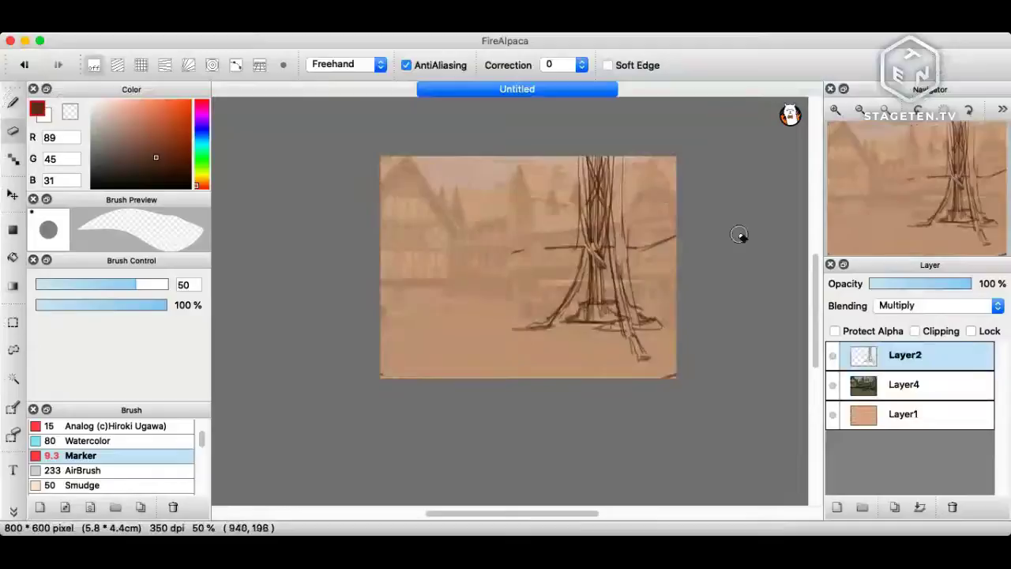
pyautogui.press('super+t')
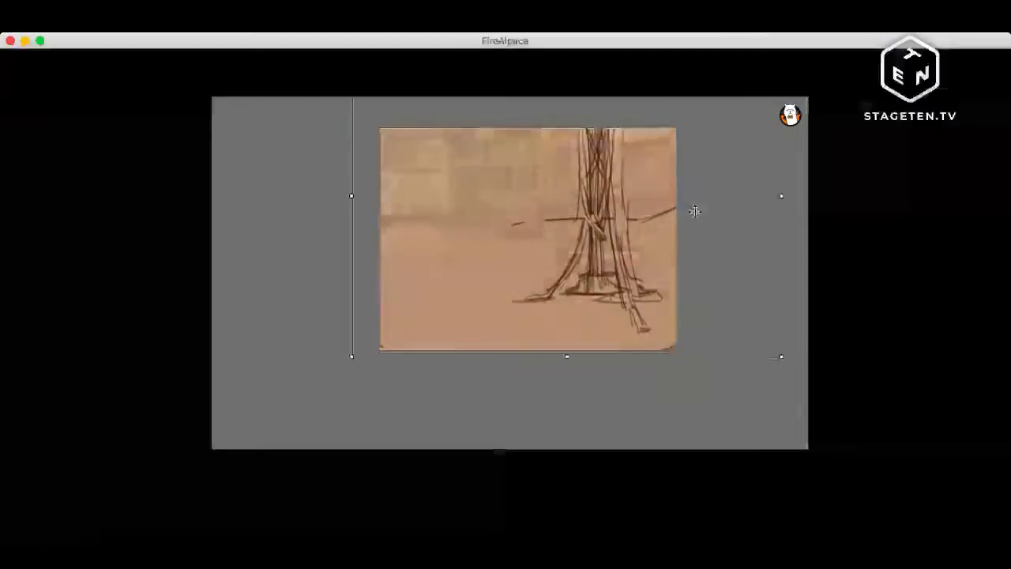
pyautogui.moveTo(695, 212); pyautogui.dragTo(692, 196)
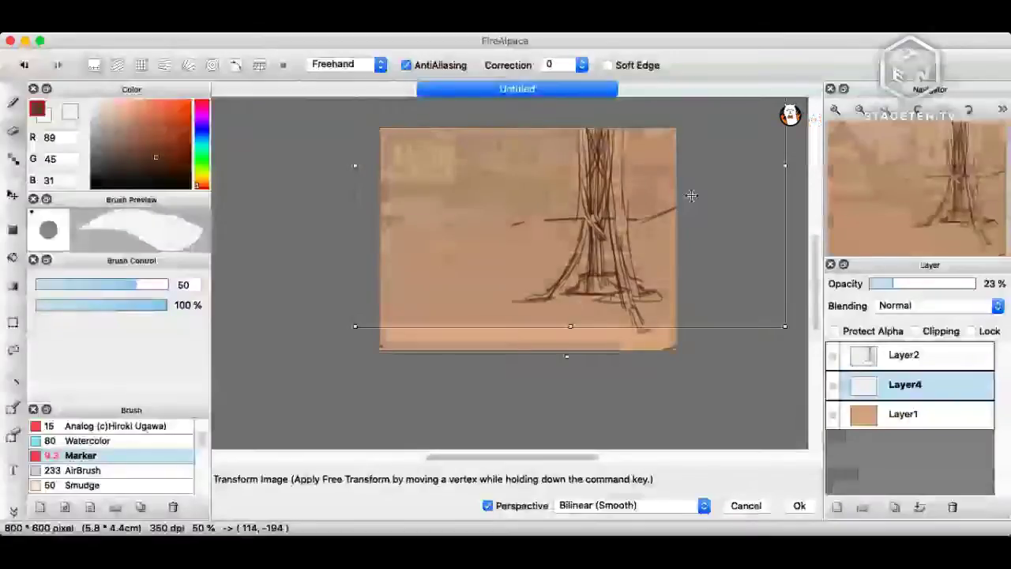
pyautogui.moveTo(691, 195); pyautogui.dragTo(750, 199)
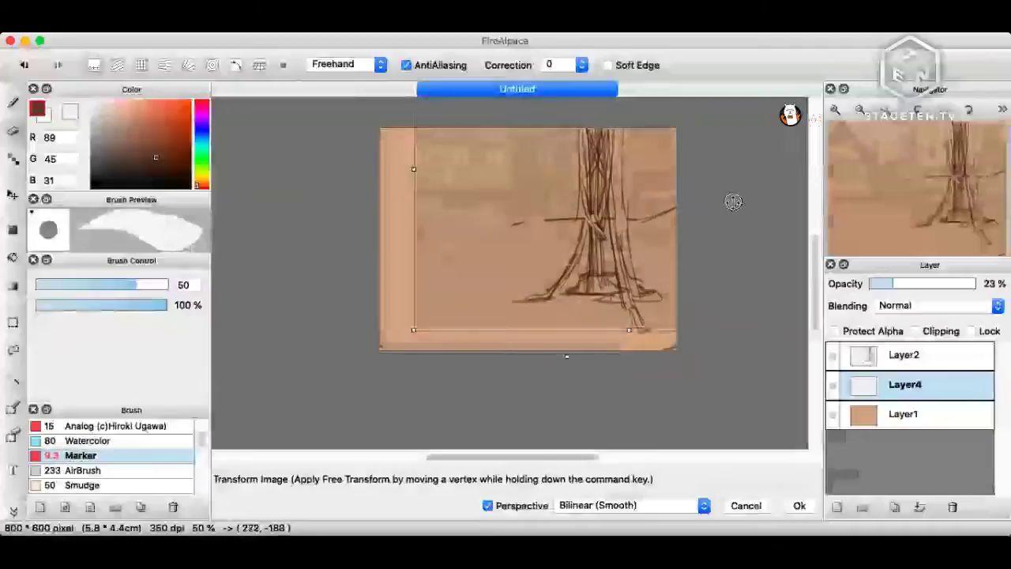
pyautogui.press('Return')
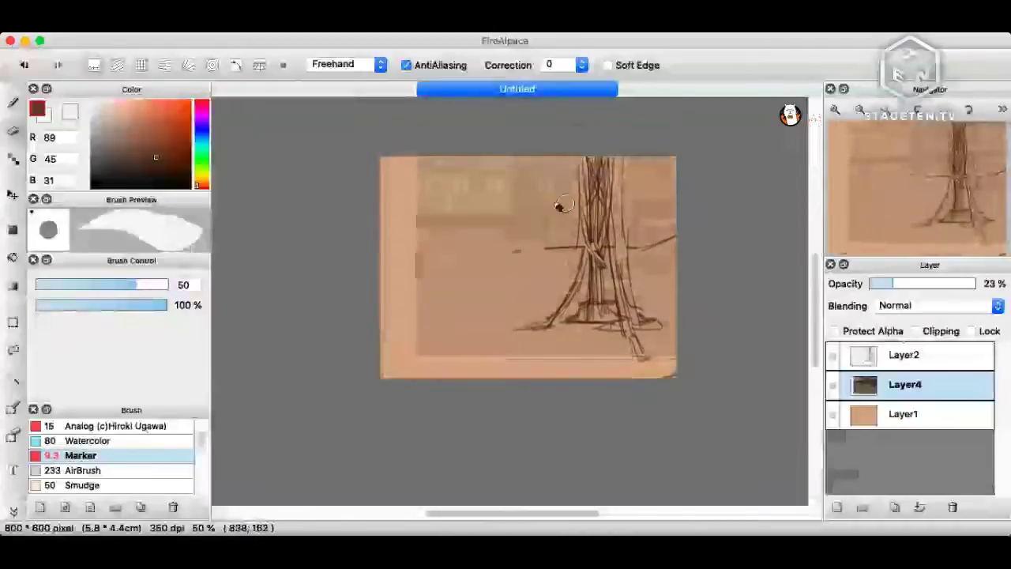
# Draw straight base and eave lines for the left-hand building on Layer2 with the Marker, starting from the canvas edge.
pyautogui.click(905, 354)
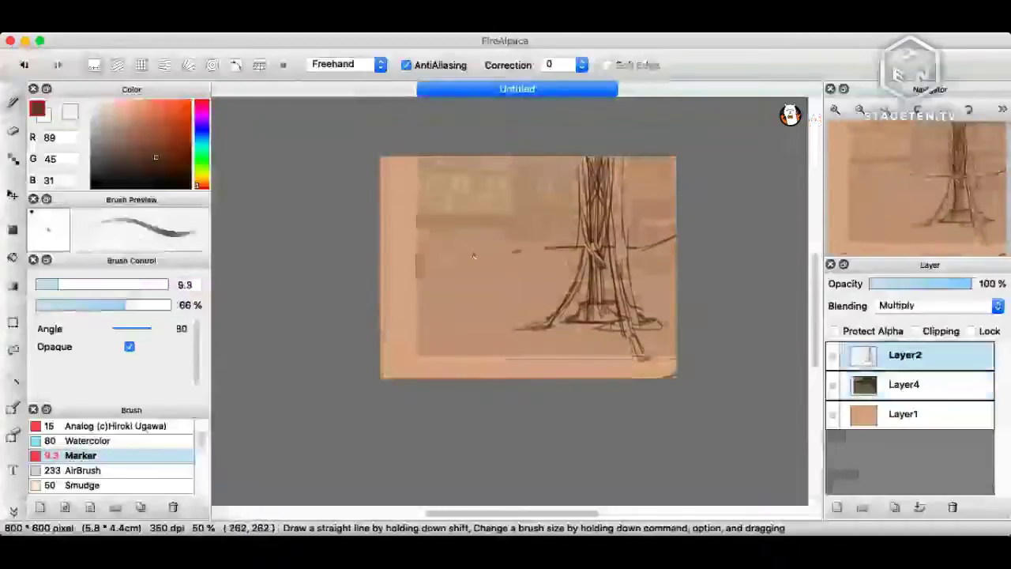
pyautogui.keyDown('shift'); pyautogui.click(389, 265); pyautogui.keyUp('shift')
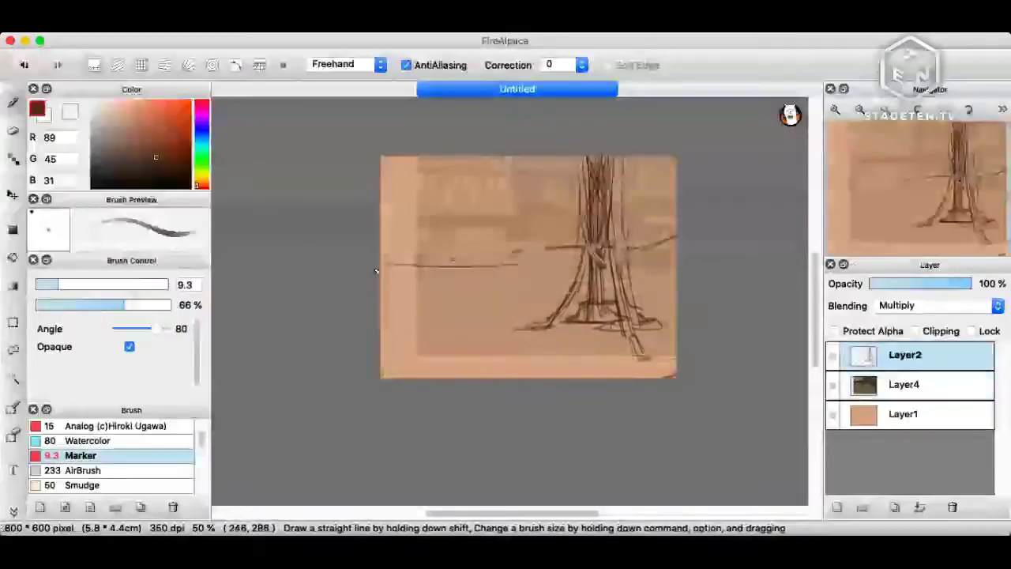
pyautogui.click(383, 219)
pyautogui.keyDown('shift'); pyautogui.click(521, 217); pyautogui.keyUp('shift')
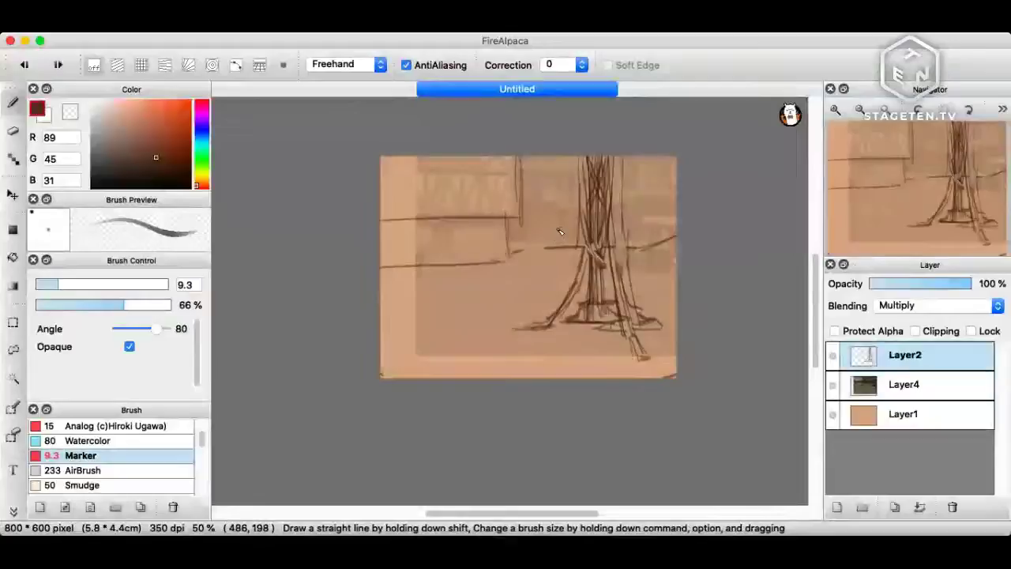
# Draw the ground line from the left building's corner to the trunk and sketch the right-hand building with its timber frame and window.
pyautogui.moveTo(510, 243); pyautogui.dragTo(561, 259)
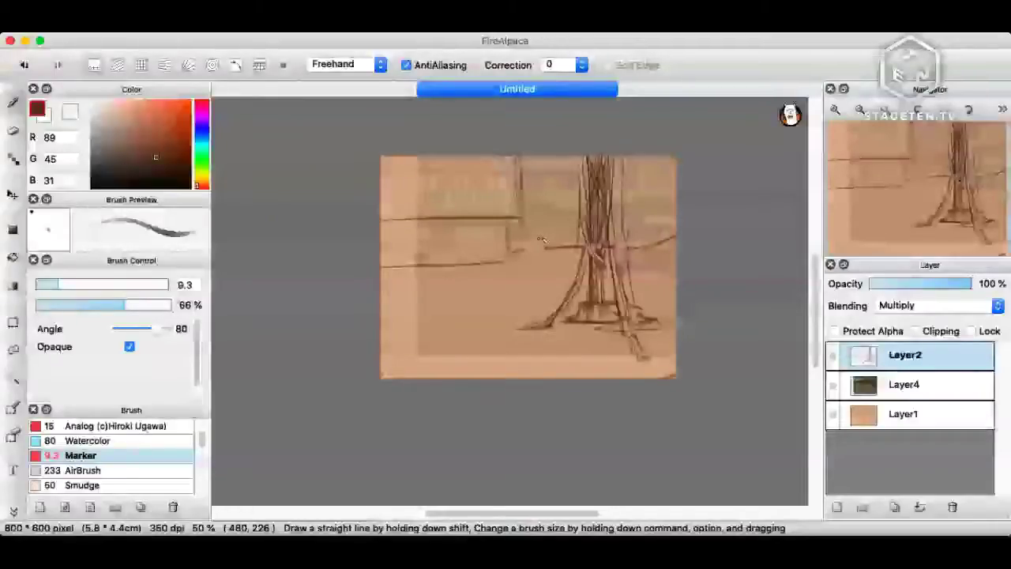
pyautogui.moveTo(510, 237); pyautogui.dragTo(587, 250)
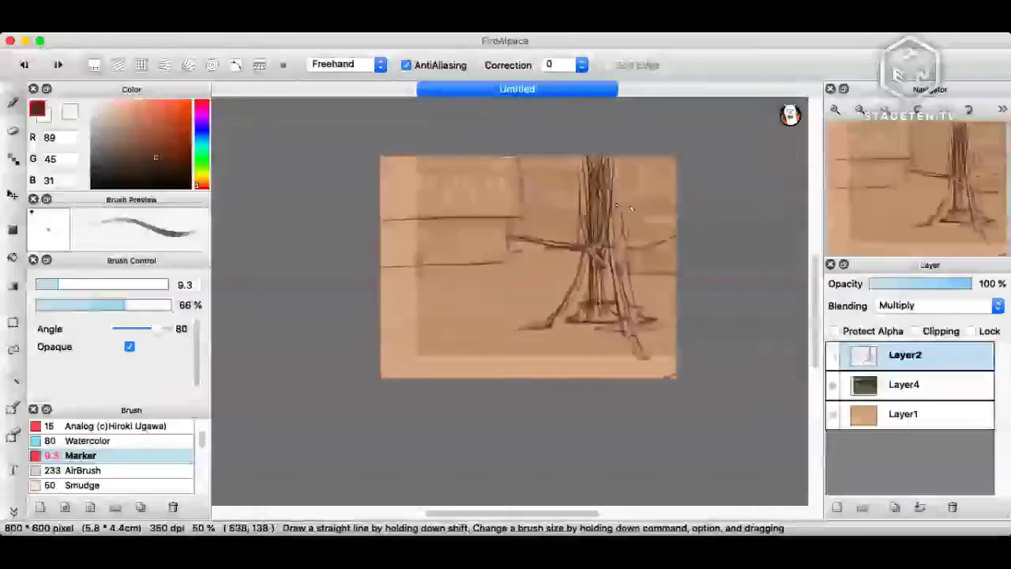
pyautogui.moveTo(617, 204)
pyautogui.mouseDown()
pyautogui.moveTo(677, 207)
pyautogui.moveTo(656, 254)
pyautogui.mouseUp()
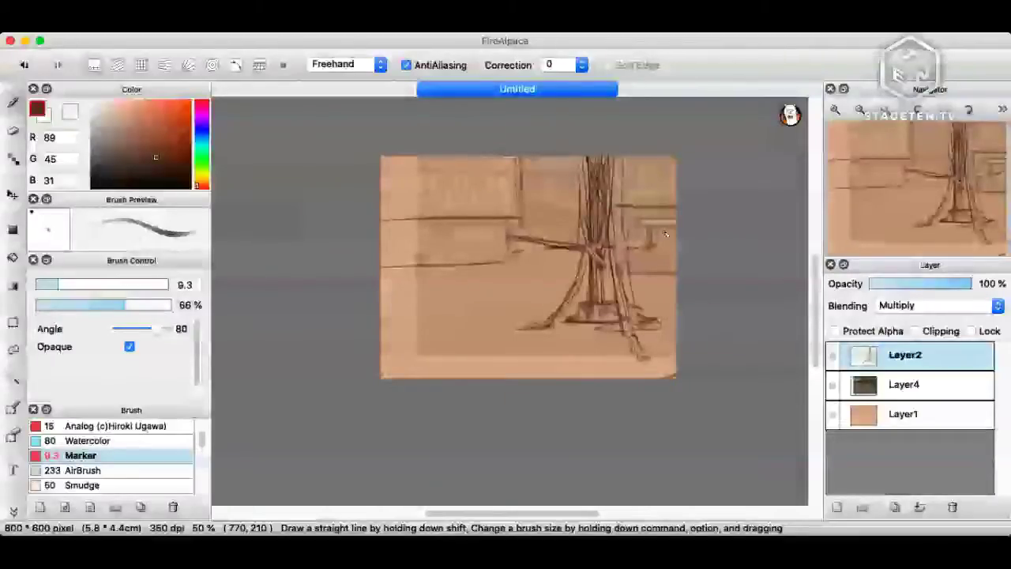
pyautogui.moveTo(665, 234); pyautogui.dragTo(660, 252)
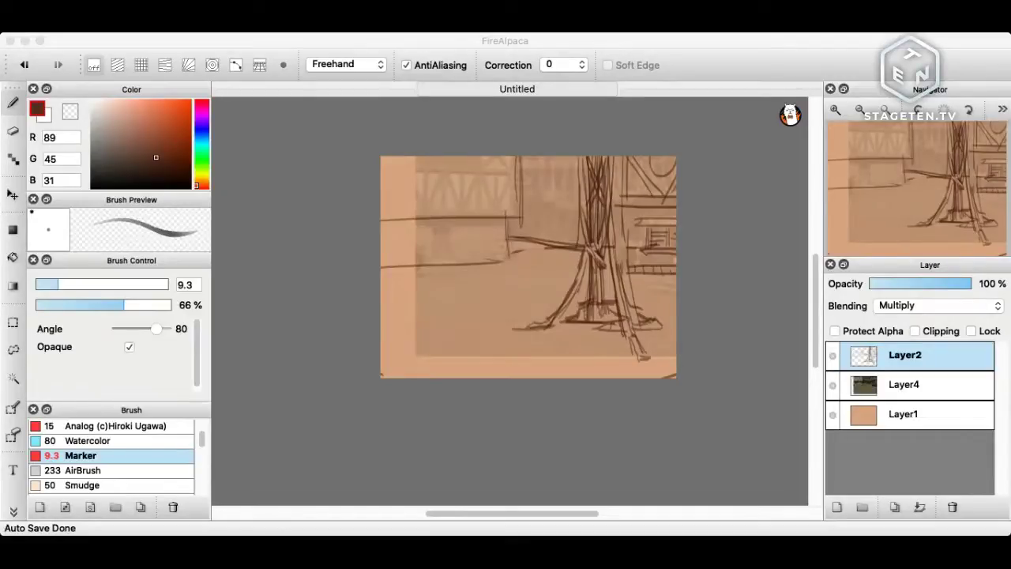
# Sketch the stone-block corner pillar at the end of the left-hand building nearest the trunk.
pyautogui.click(498, 224)
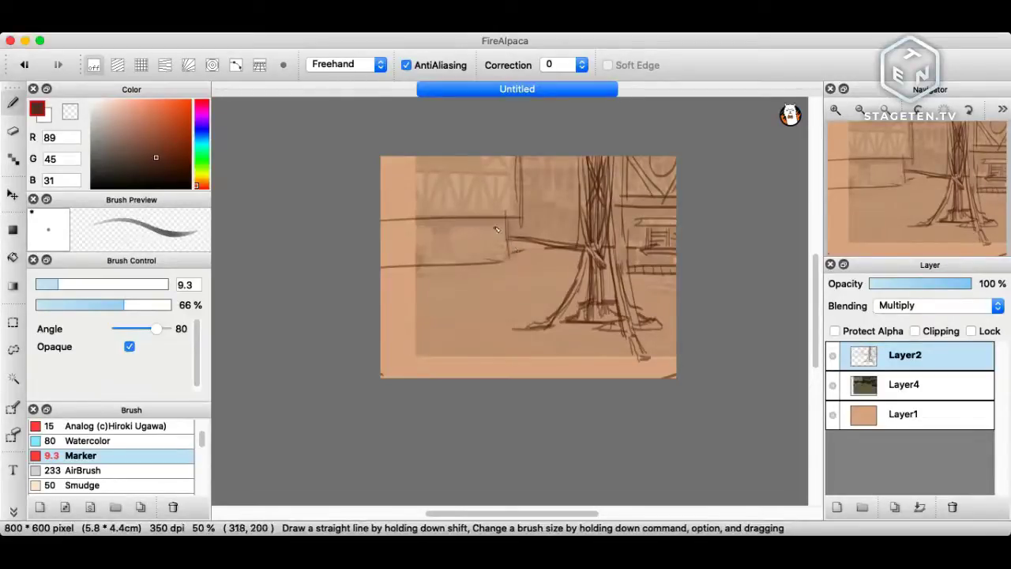
pyautogui.moveTo(493, 220)
pyautogui.mouseDown()
pyautogui.moveTo(495, 259)
pyautogui.moveTo(512, 260)
pyautogui.moveTo(495, 245)
pyautogui.mouseUp()
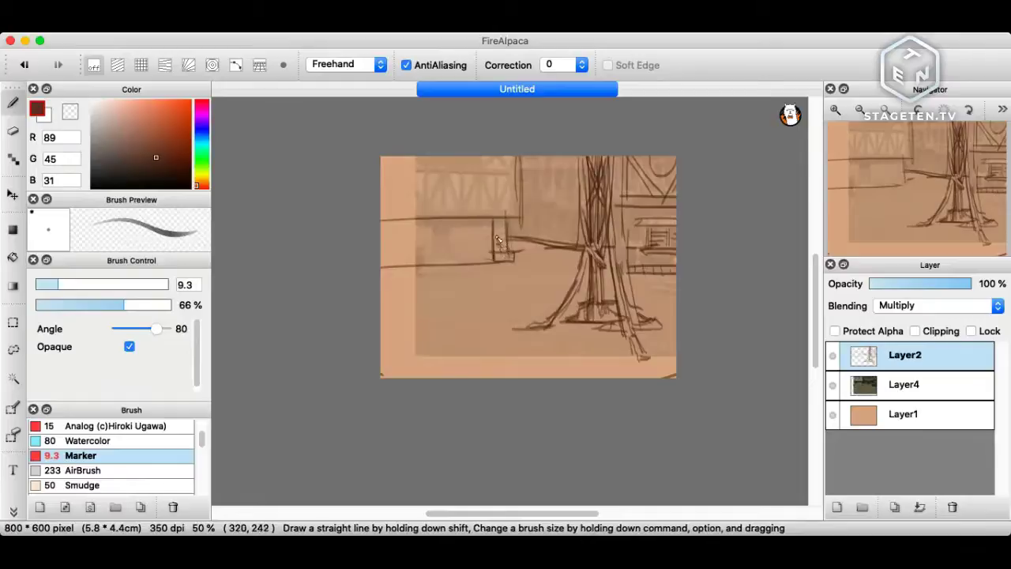
pyautogui.moveTo(498, 225); pyautogui.dragTo(507, 257)
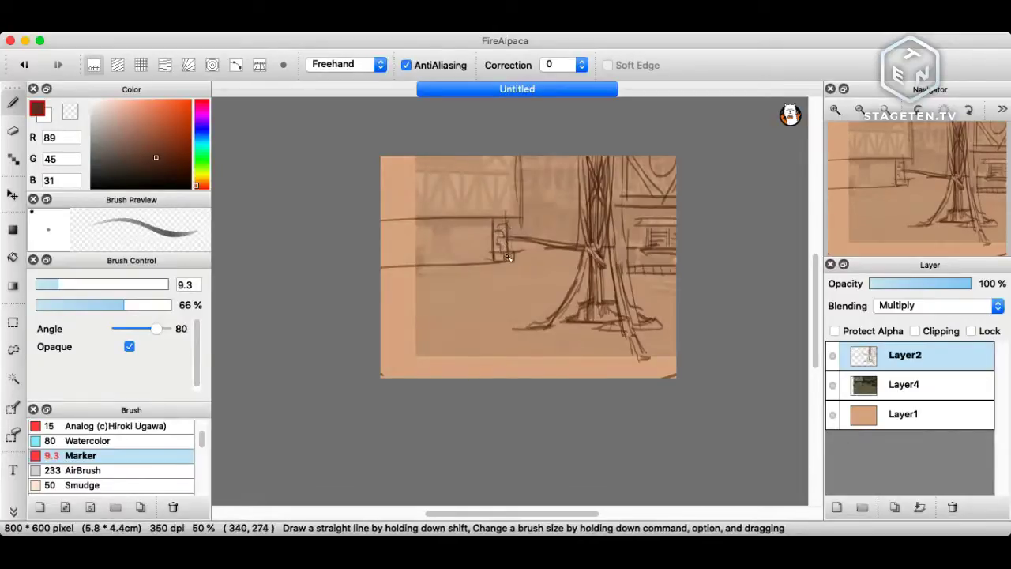
pyautogui.press('super+Tab')
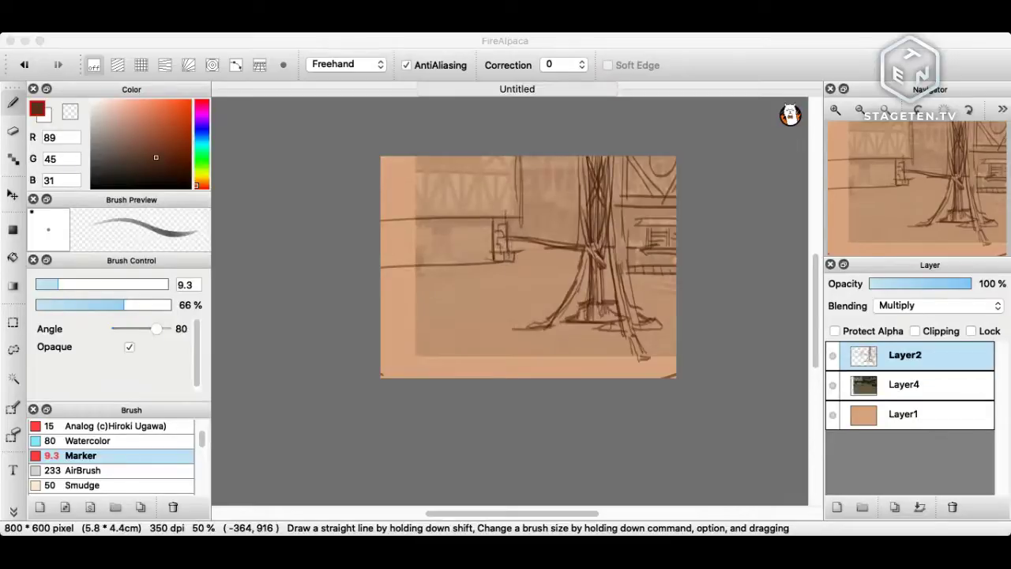
pyautogui.press('super+Tab')
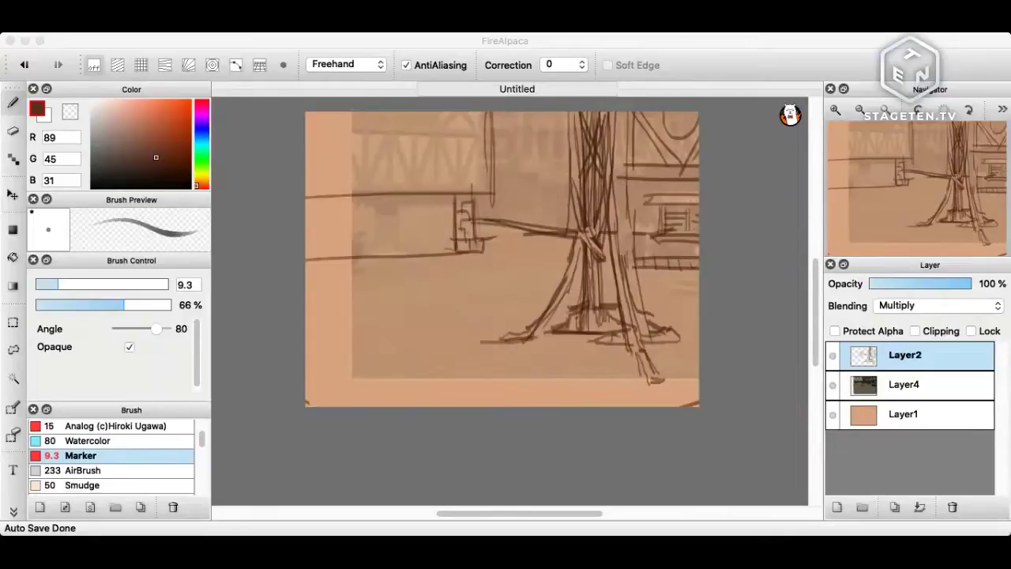
# Draw the planked doorway and a few stone outlines on the left-hand building's wall, undoing the last stray stroke.
pyautogui.click(383, 204)
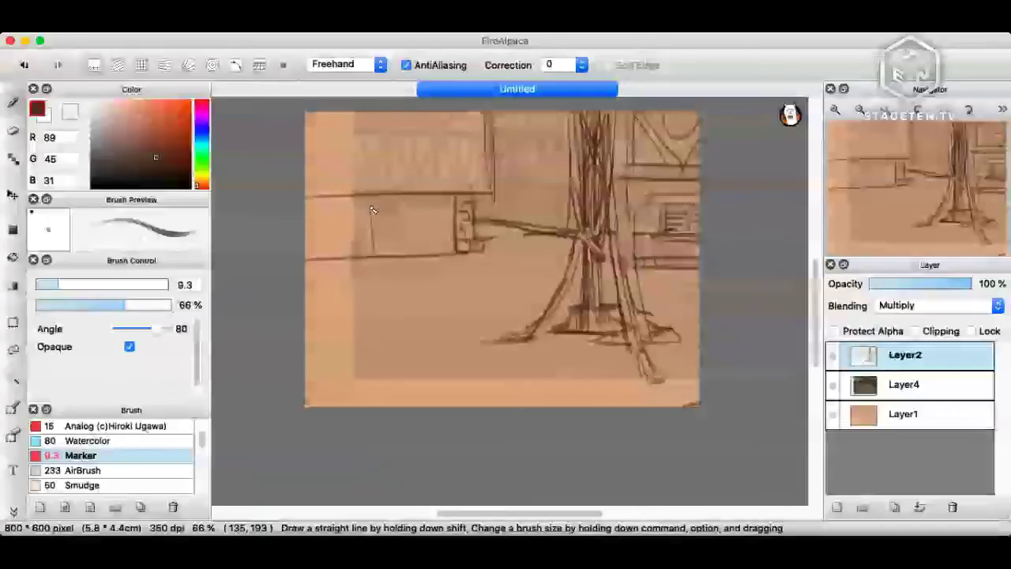
pyautogui.moveTo(379, 199); pyautogui.dragTo(378, 252)
pyautogui.moveTo(386, 200); pyautogui.dragTo(386, 251)
pyautogui.moveTo(394, 199); pyautogui.dragTo(394, 252)
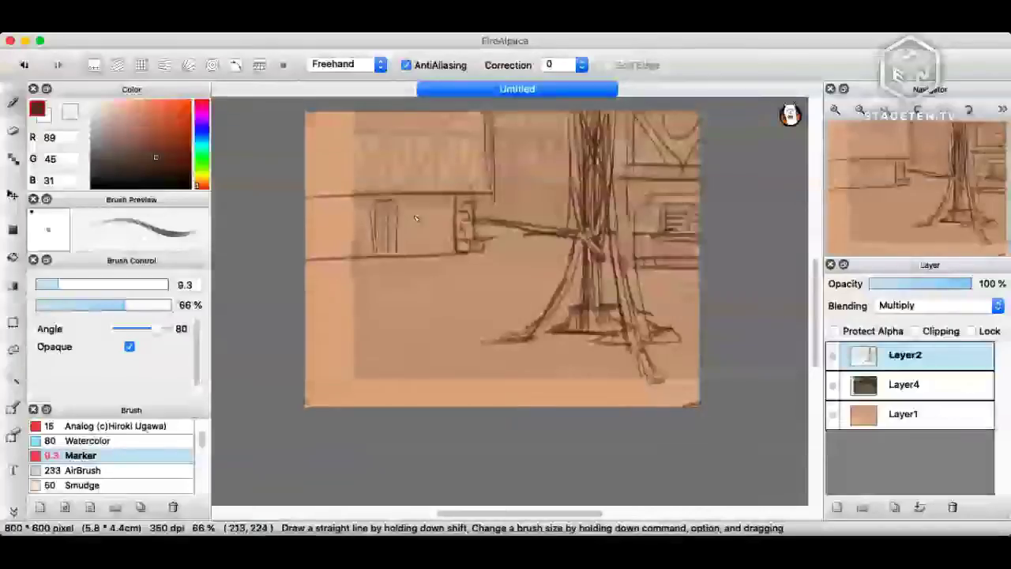
pyautogui.moveTo(416, 218); pyautogui.dragTo(408, 224)
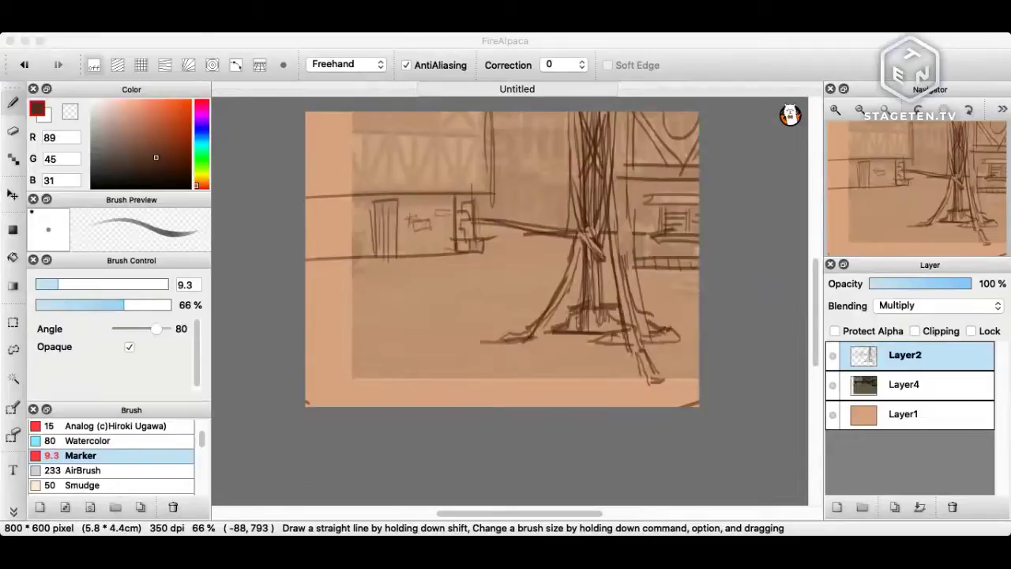
pyautogui.click(597, 457)
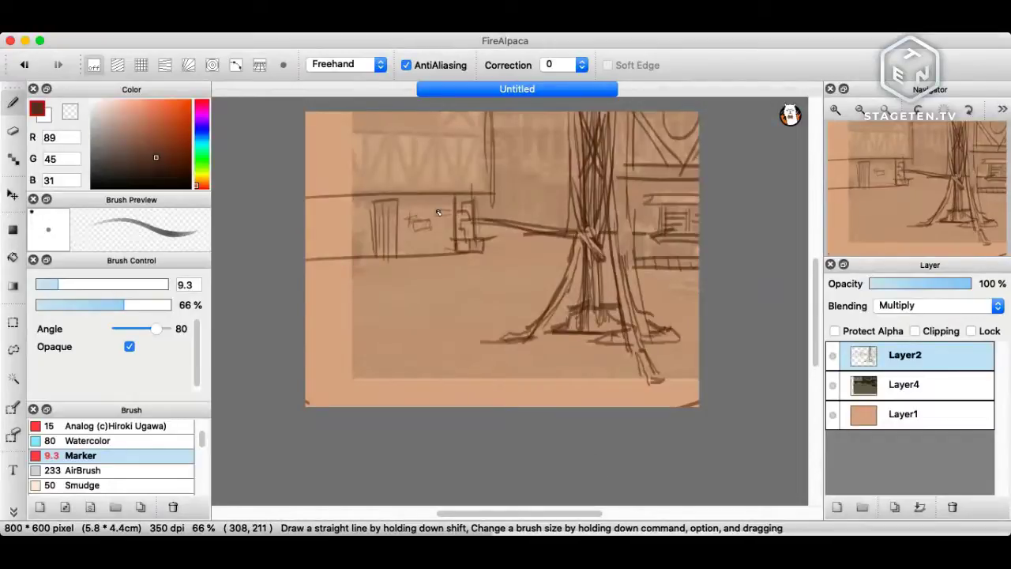
pyautogui.press('super+z')
pyautogui.hscroll(-1, 438, 212)
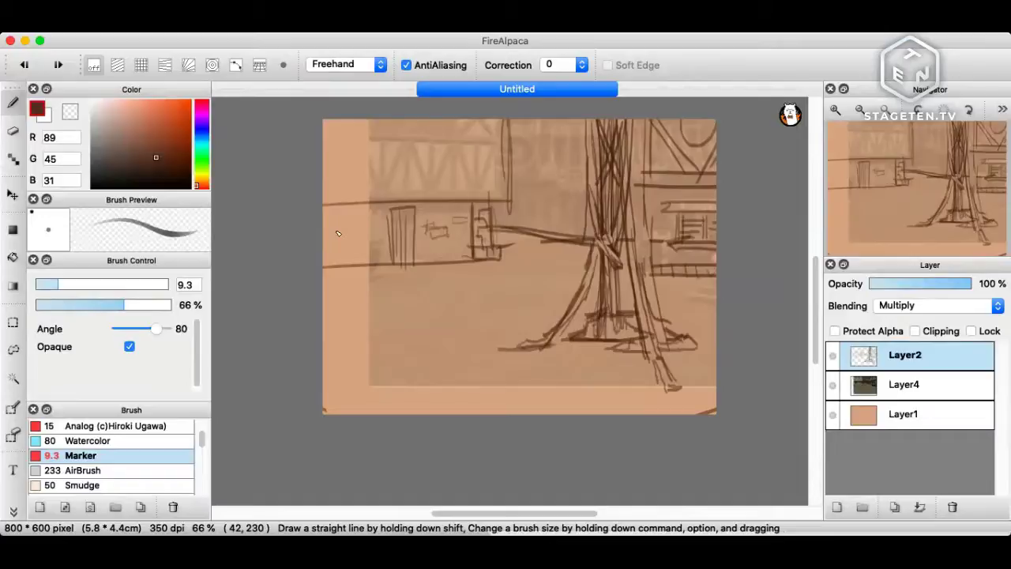
# Sketch an arched opening with horizontal slats and a hatched side panel between the door and the left canvas edge.
pyautogui.moveTo(326, 251); pyautogui.dragTo(370, 253)
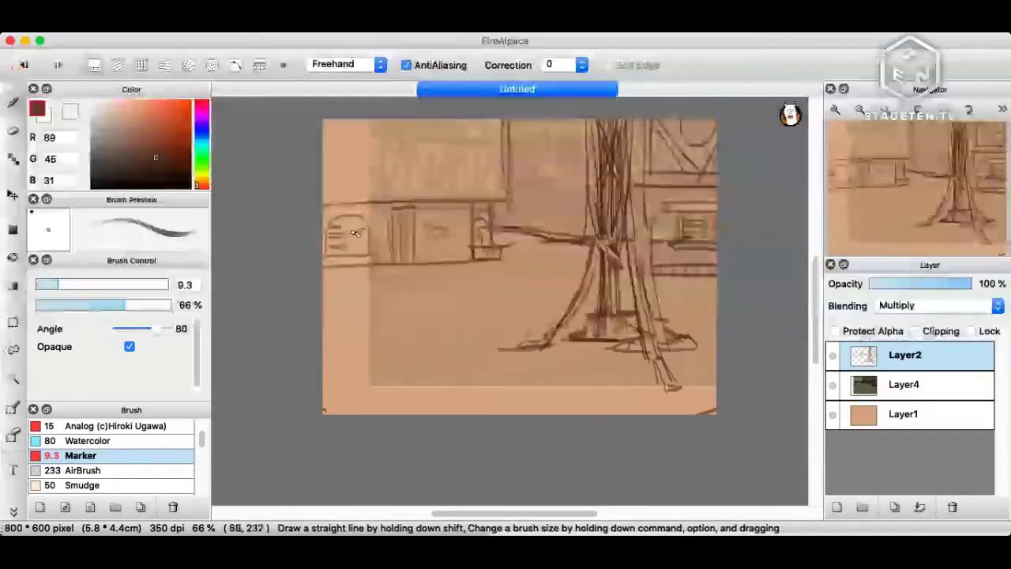
pyautogui.moveTo(351, 219); pyautogui.dragTo(369, 239)
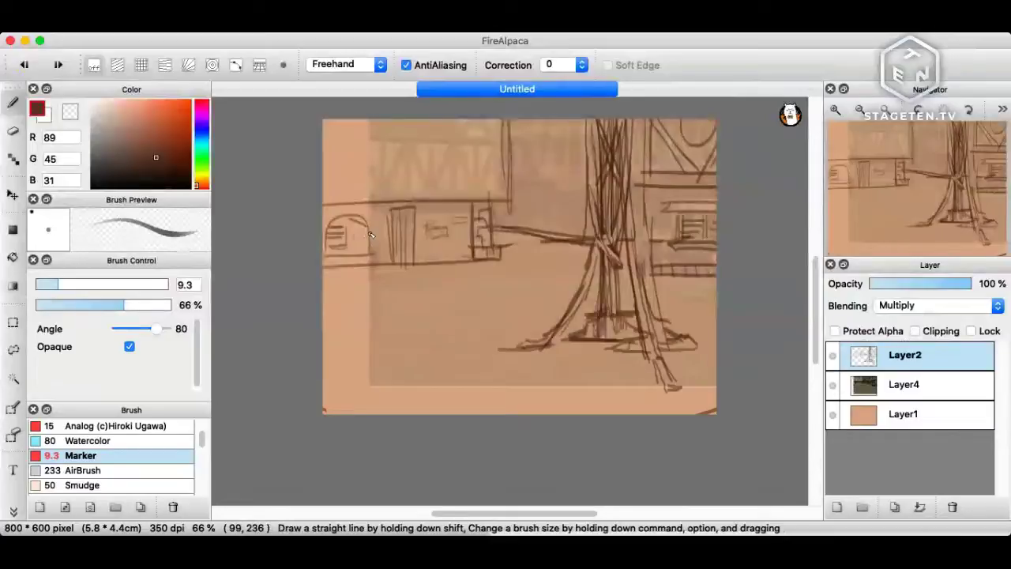
pyautogui.moveTo(371, 235); pyautogui.dragTo(352, 257)
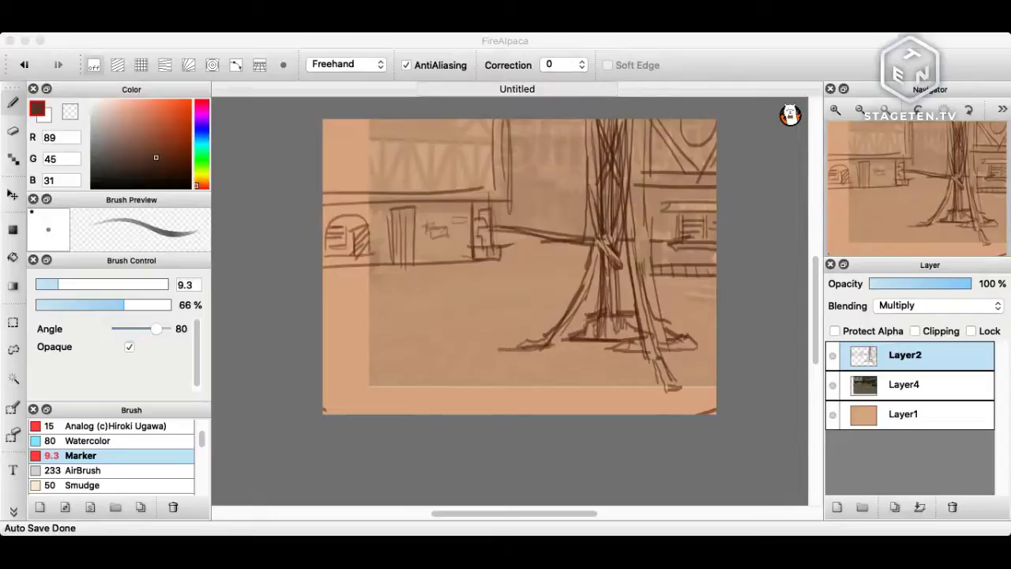
# Widen the tree's base by sketching a larger foreground root foot and thickening the root on the trunk's left side.
pyautogui.press('super+Tab')
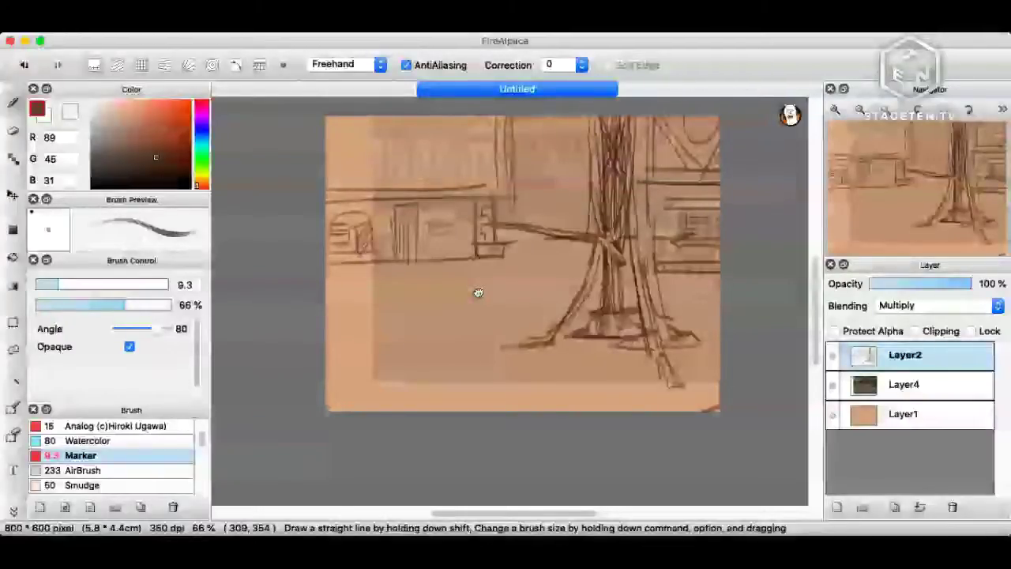
pyautogui.moveTo(668, 357)
pyautogui.mouseDown()
pyautogui.moveTo(619, 393)
pyautogui.moveTo(681, 386)
pyautogui.moveTo(678, 359)
pyautogui.moveTo(649, 354)
pyautogui.mouseUp()
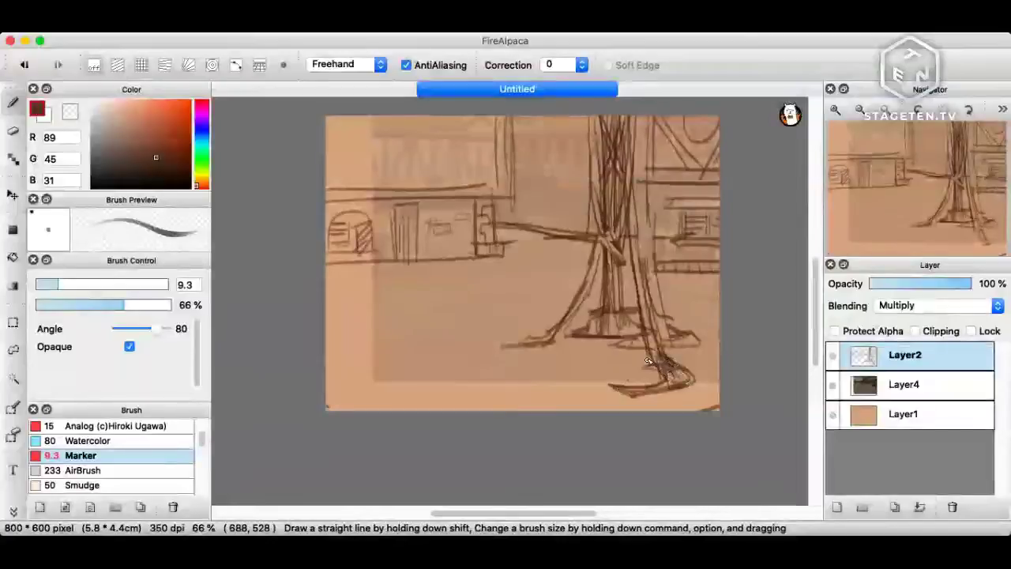
pyautogui.moveTo(601, 269); pyautogui.dragTo(509, 346)
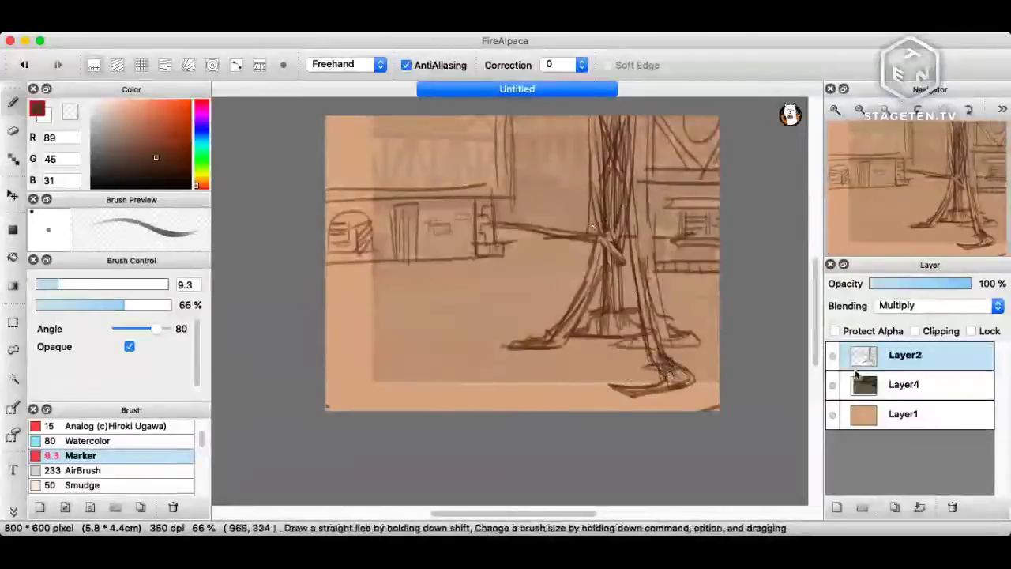
# Raise the village reference's opacity and trace the projecting window and the curved line just left of the upper trunk on Layer2.
pyautogui.click(900, 384)
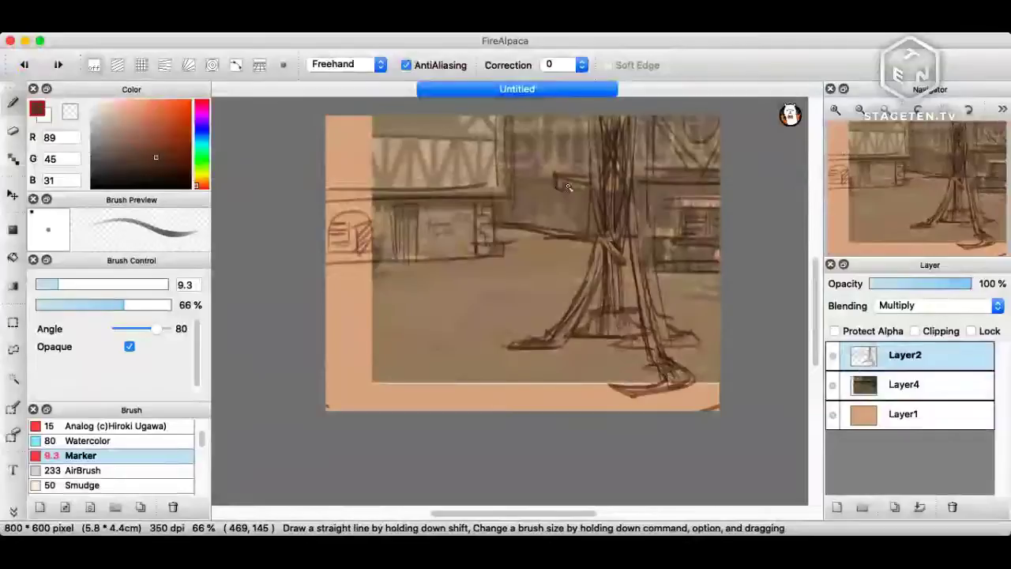
pyautogui.moveTo(557, 173); pyautogui.dragTo(592, 174)
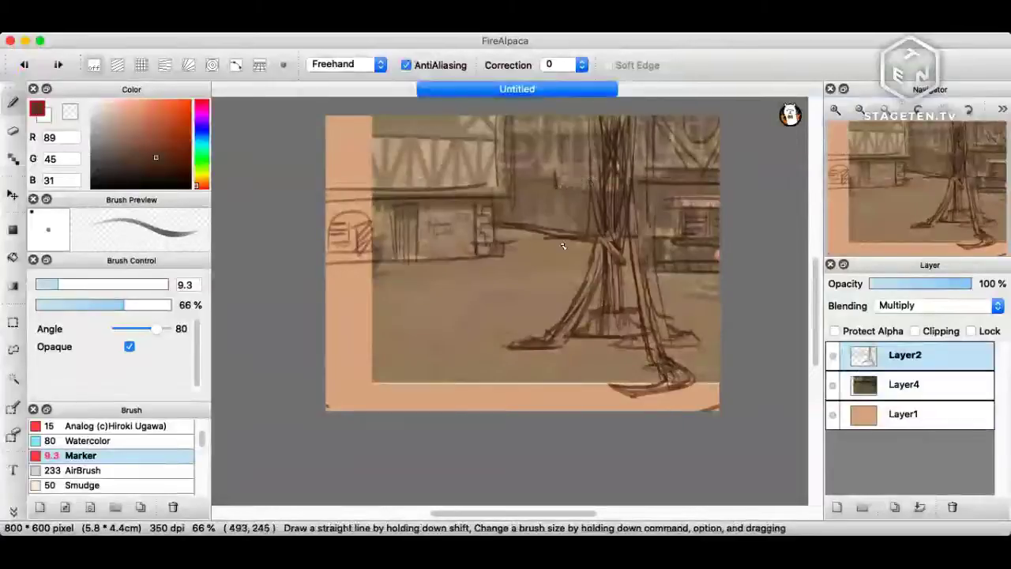
pyautogui.moveTo(551, 188); pyautogui.dragTo(587, 197)
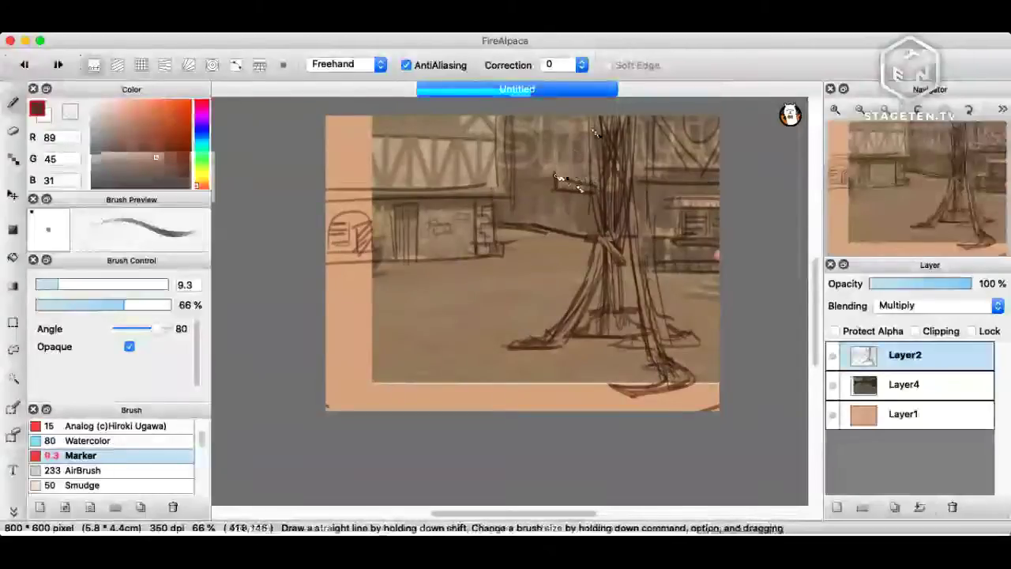
pyautogui.press('e')
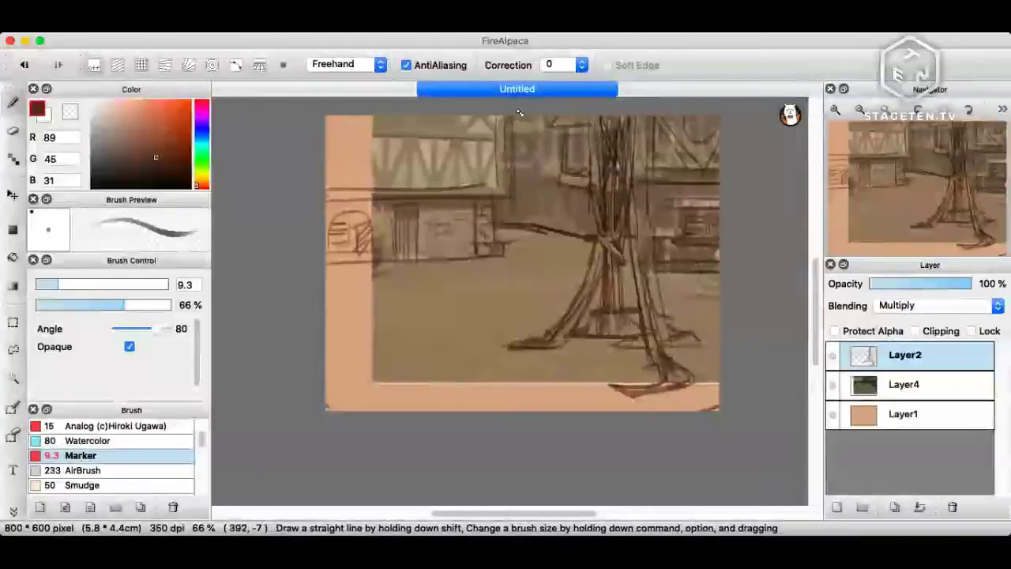
pyautogui.moveTo(518, 146); pyautogui.dragTo(566, 132)
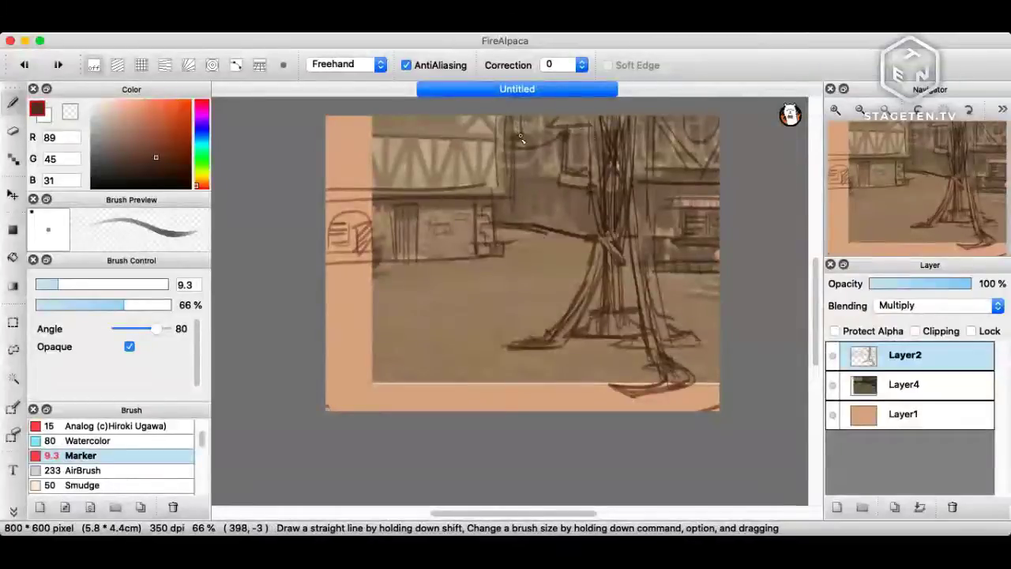
pyautogui.press('super+Tab')
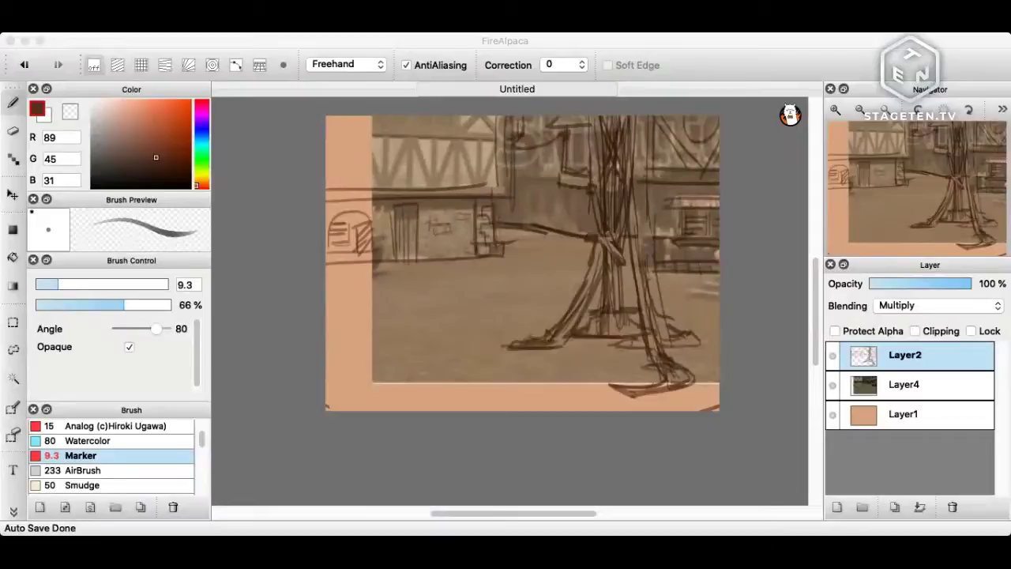
# Try long parallel diagonal lines across the ground in the lower-left corner of the canvas.
pyautogui.press('super+Tab')
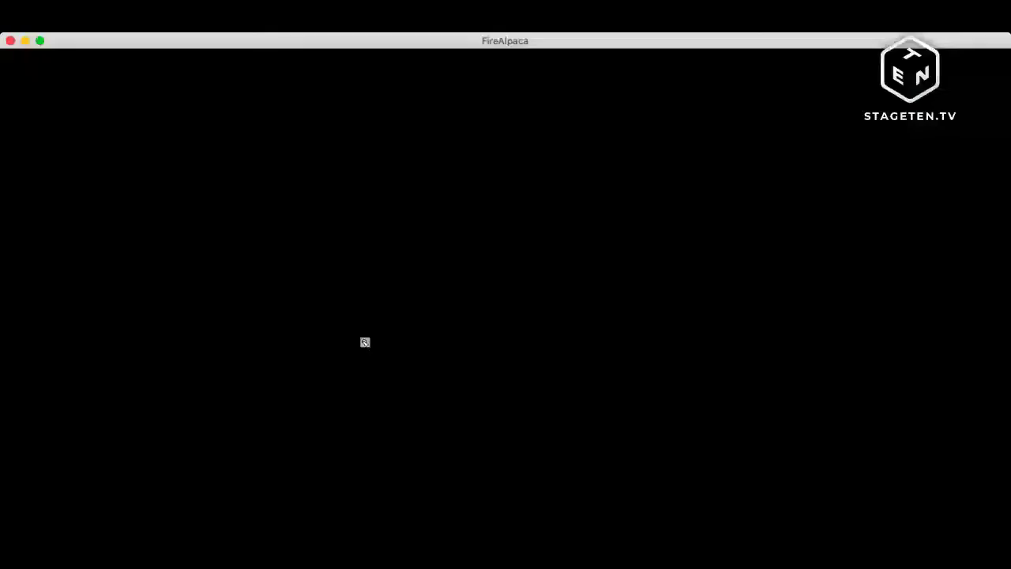
pyautogui.moveTo(366, 341); pyautogui.dragTo(485, 403)
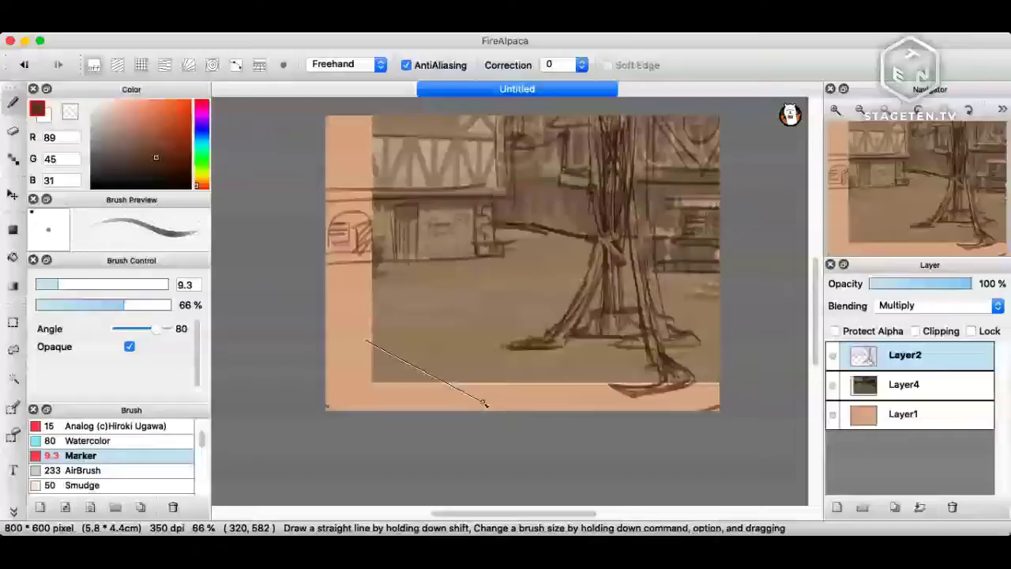
pyautogui.moveTo(325, 321); pyautogui.dragTo(548, 411)
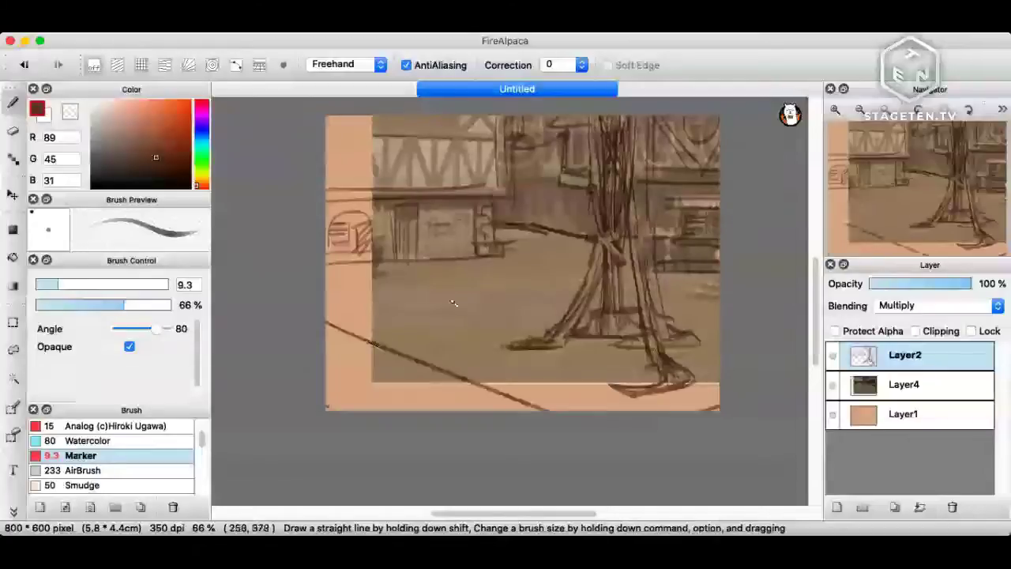
pyautogui.moveTo(392, 332); pyautogui.dragTo(553, 402)
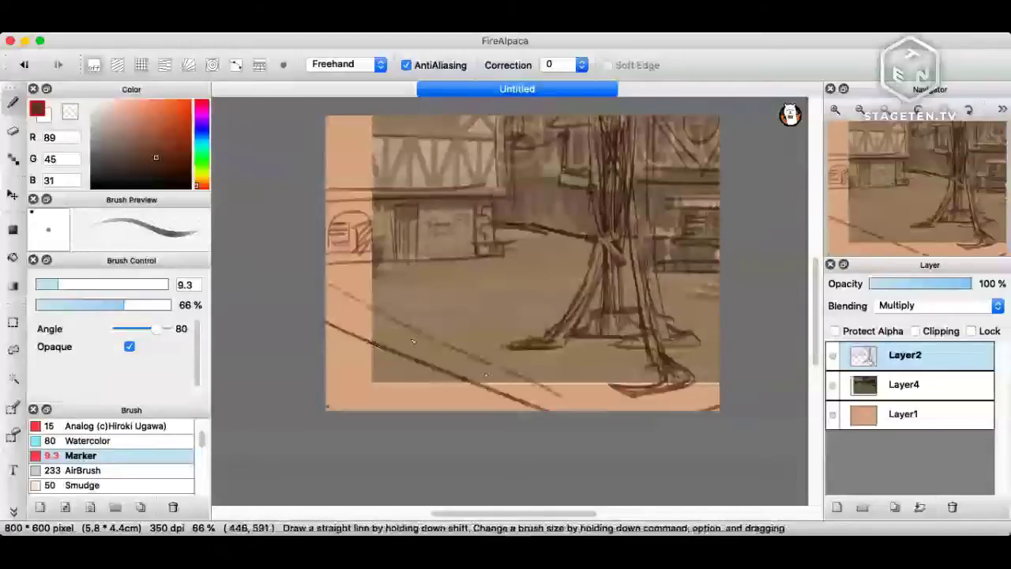
pyautogui.moveTo(360, 318); pyautogui.dragTo(545, 407)
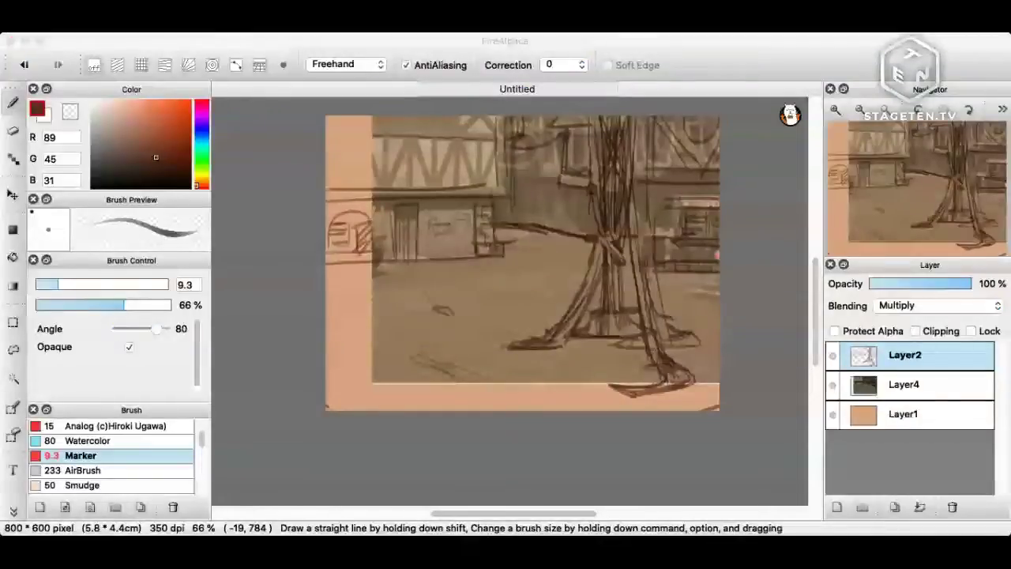
# Trace the upper window row and timber braces of the left-hand building out to the canvas edge, and hide the Layer4 reference.
pyautogui.press('super+Tab')
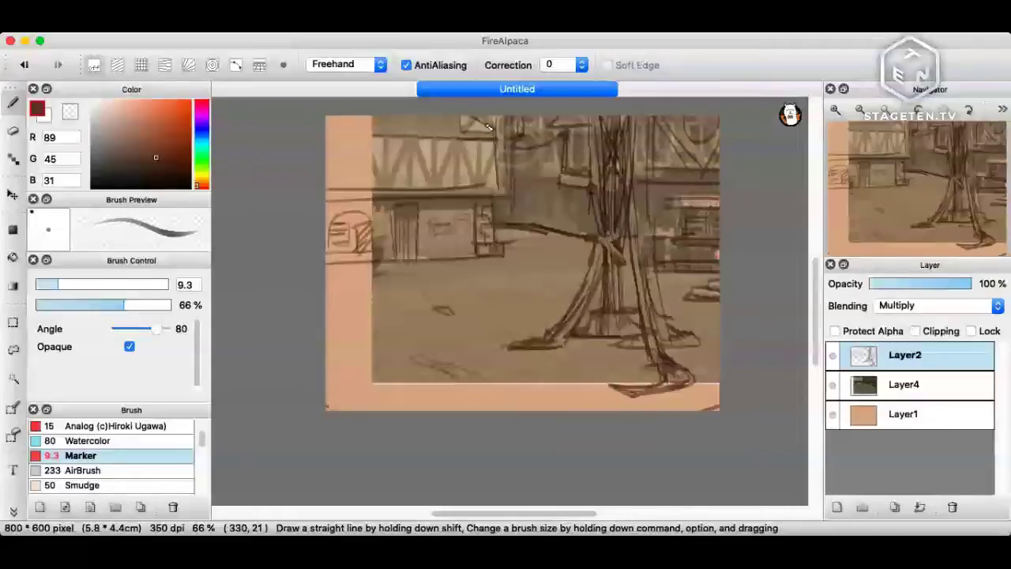
pyautogui.moveTo(459, 130); pyautogui.dragTo(327, 137)
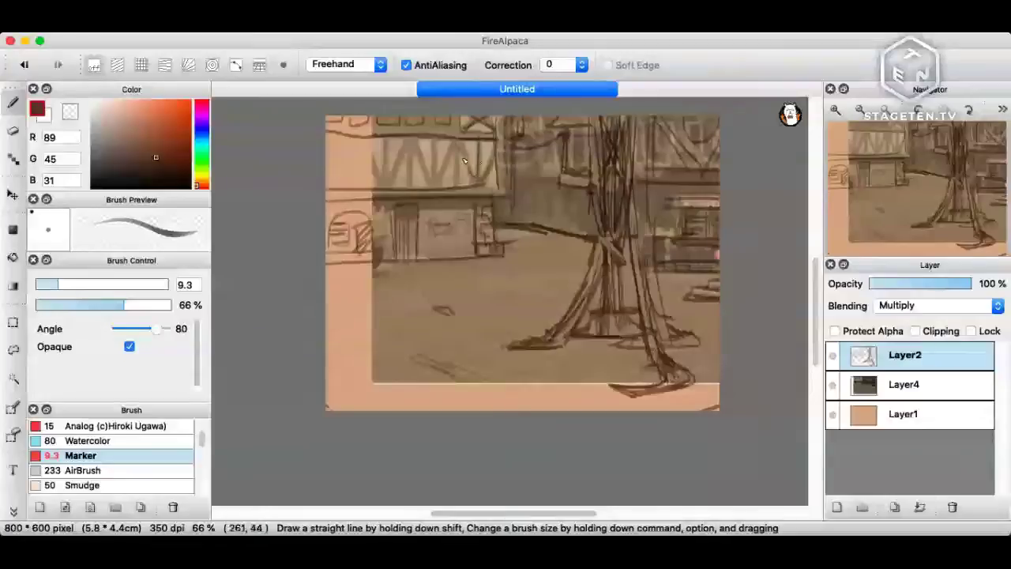
pyautogui.moveTo(433, 183); pyautogui.dragTo(412, 135)
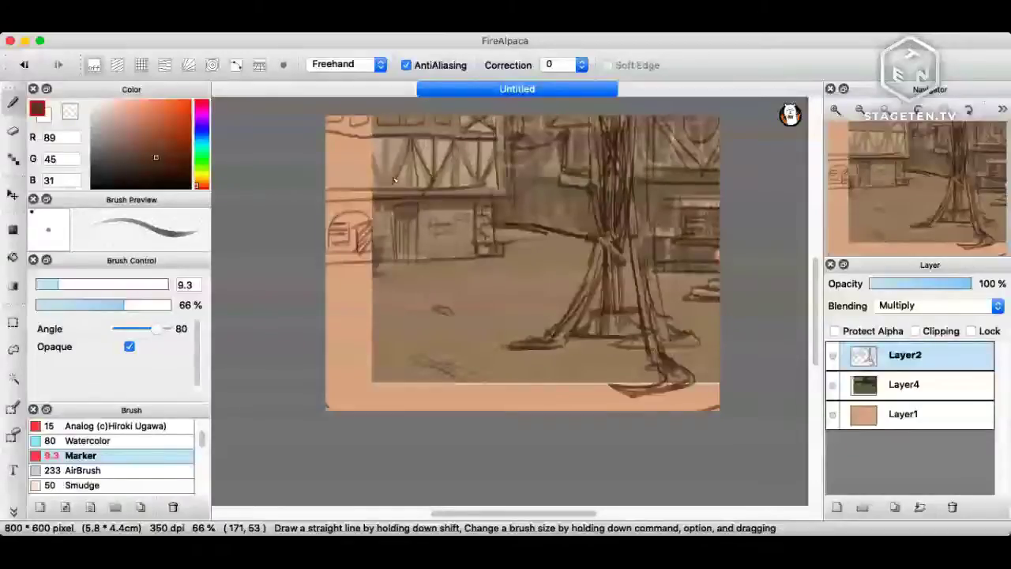
pyautogui.click(833, 385)
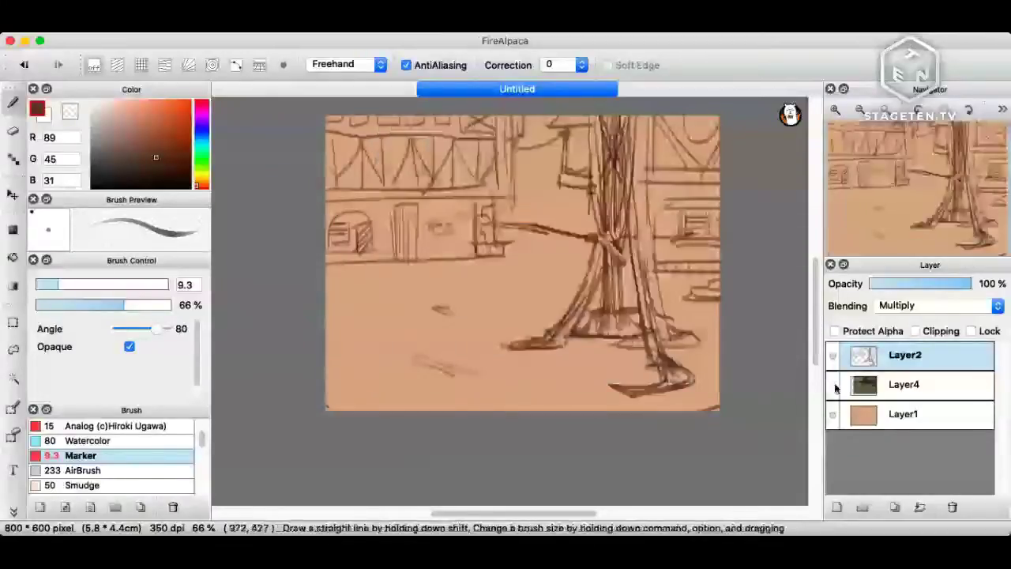
# Try new outline strokes for the branch between the left-hand building and the trunk, and undo them.
pyautogui.moveTo(491, 213); pyautogui.dragTo(602, 233)
pyautogui.press('super+z')
pyautogui.moveTo(493, 204); pyautogui.dragTo(598, 241)
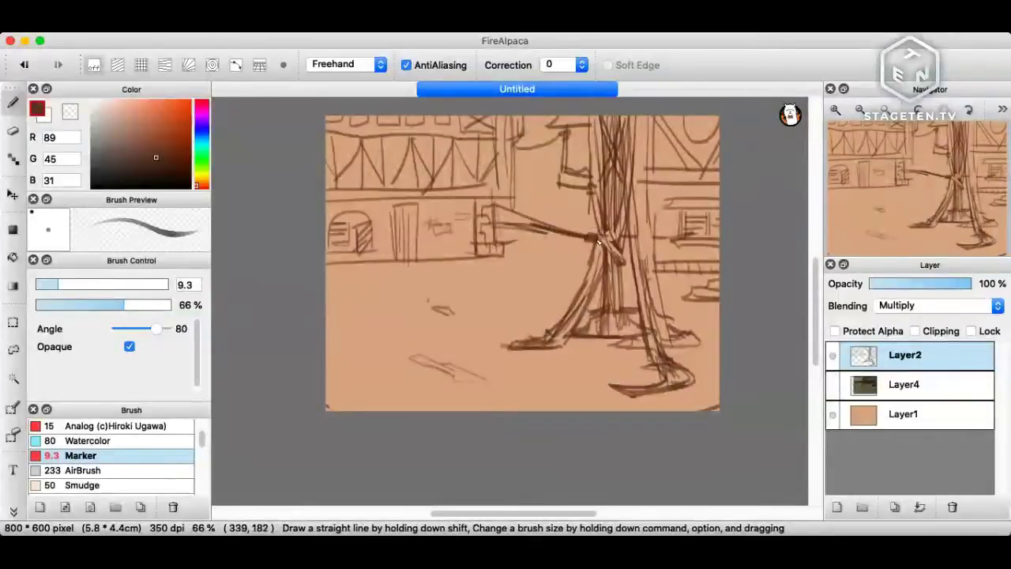
pyautogui.press('super+z')
pyautogui.press('super+z')
pyautogui.moveTo(501, 204)
pyautogui.mouseDown()
pyautogui.moveTo(601, 231)
pyautogui.moveTo(507, 222)
pyautogui.mouseUp()
pyautogui.press('super+z')
pyautogui.press('super+z')
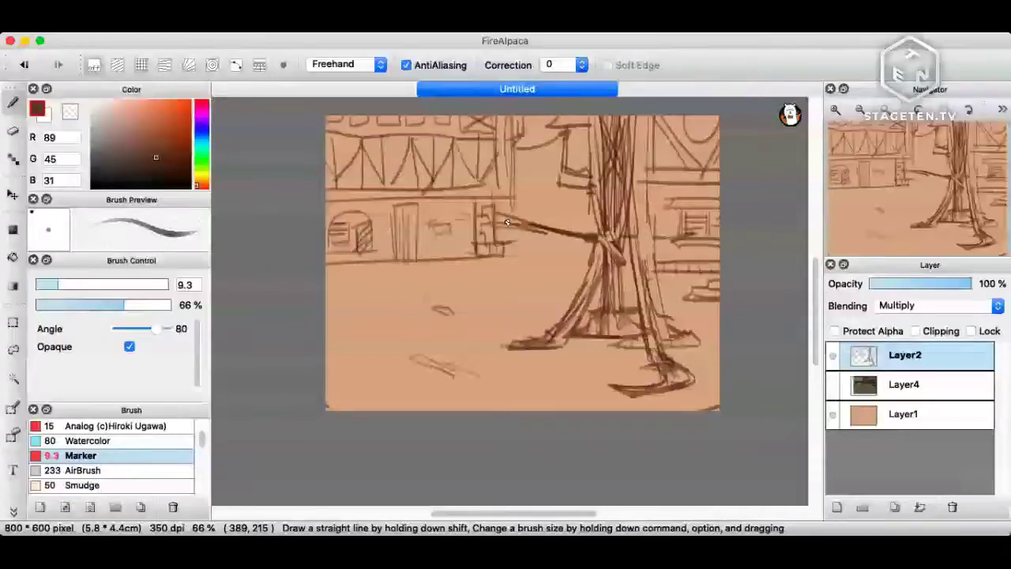
pyautogui.press('super+z')
# Redraw and thicken the branch left of the trunk, adding twigs and small details on the buildings and ground behind it.
pyautogui.moveTo(601, 238); pyautogui.dragTo(496, 212)
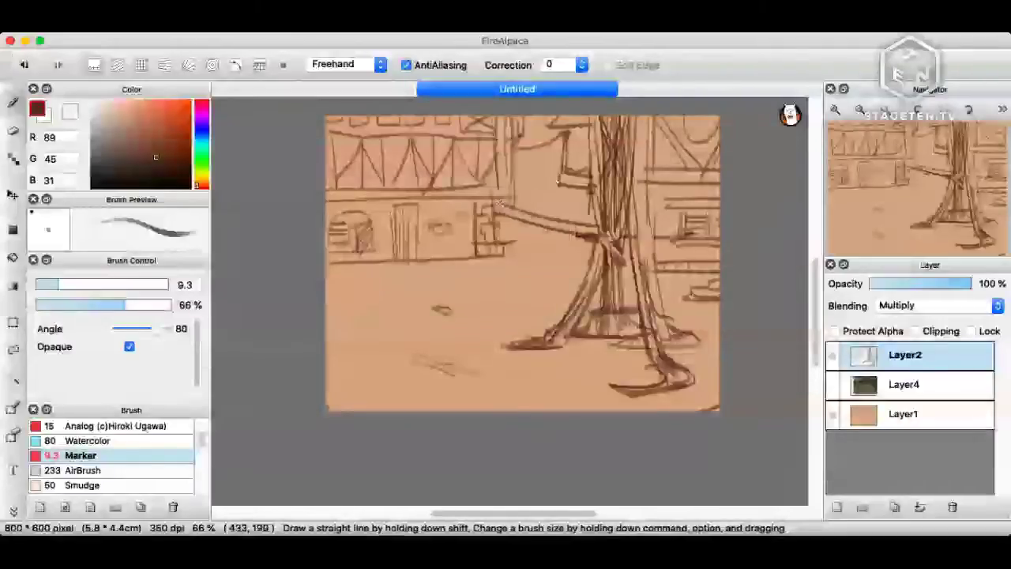
pyautogui.moveTo(558, 206)
pyautogui.mouseDown()
pyautogui.moveTo(579, 208)
pyautogui.moveTo(542, 193)
pyautogui.mouseUp()
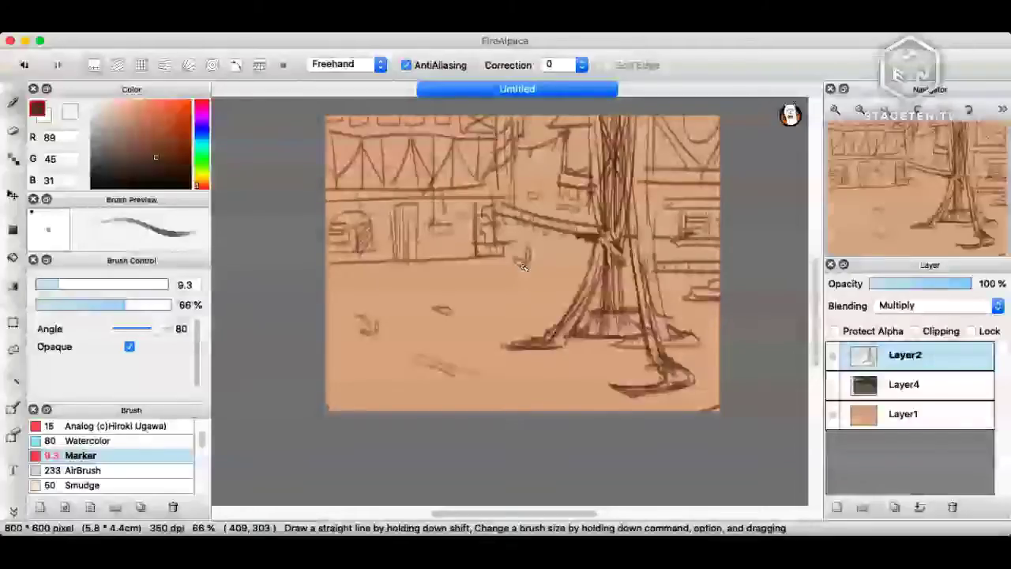
pyautogui.moveTo(508, 207); pyautogui.dragTo(575, 236)
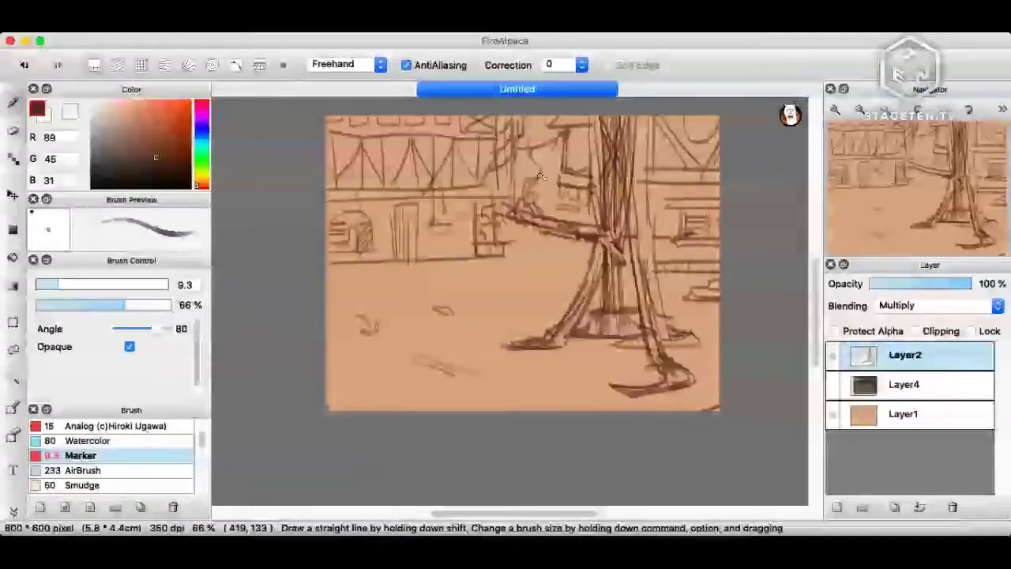
pyautogui.press('super+Tab')
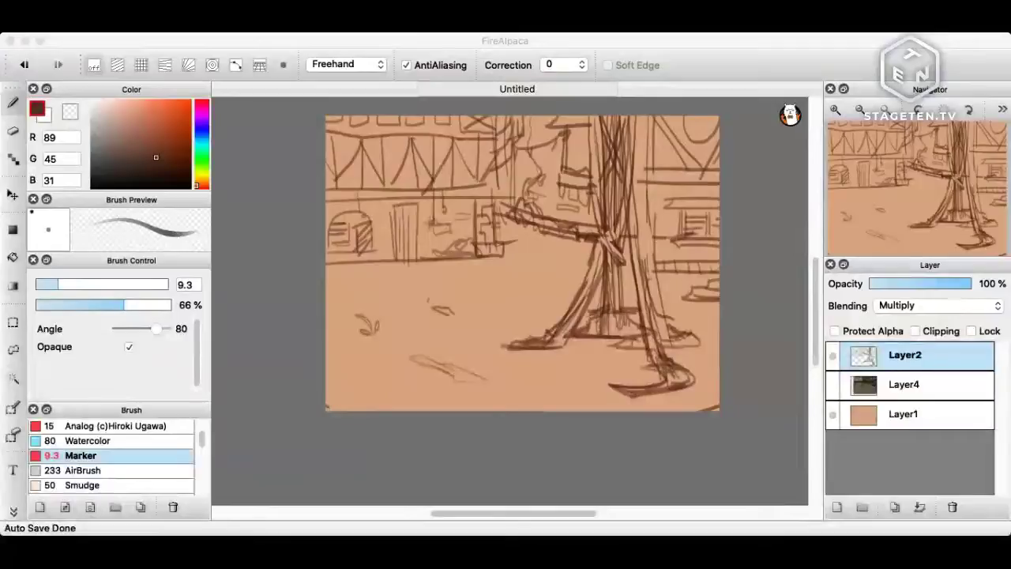
pyautogui.click(513, 295)
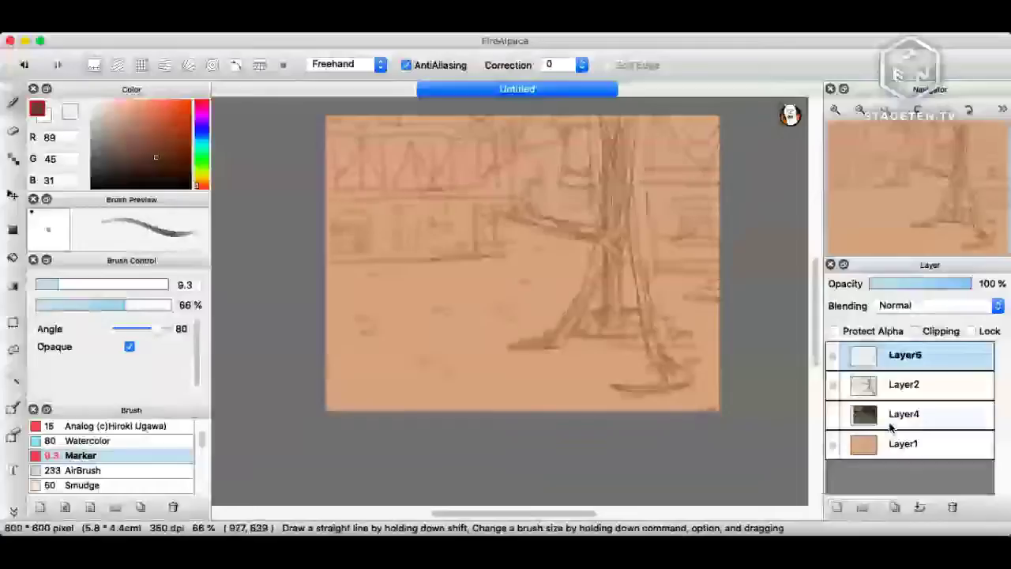
# Duplicate the Layer2 line work and the tan Layer1 background, placing the copies between Layer5 and Layer2.
pyautogui.click(905, 386)
pyautogui.press('super+z')
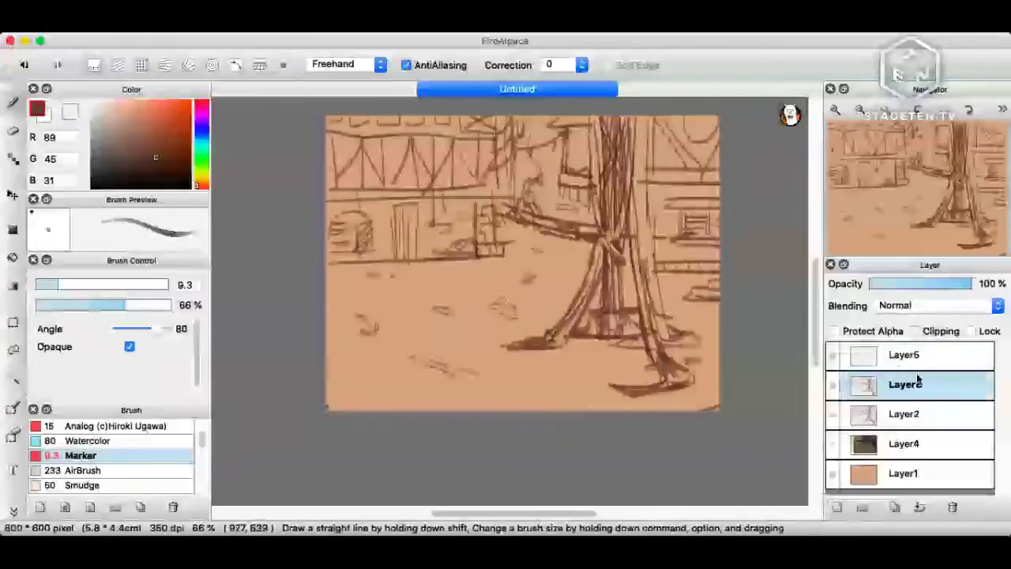
pyautogui.moveTo(904, 474); pyautogui.dragTo(914, 443)
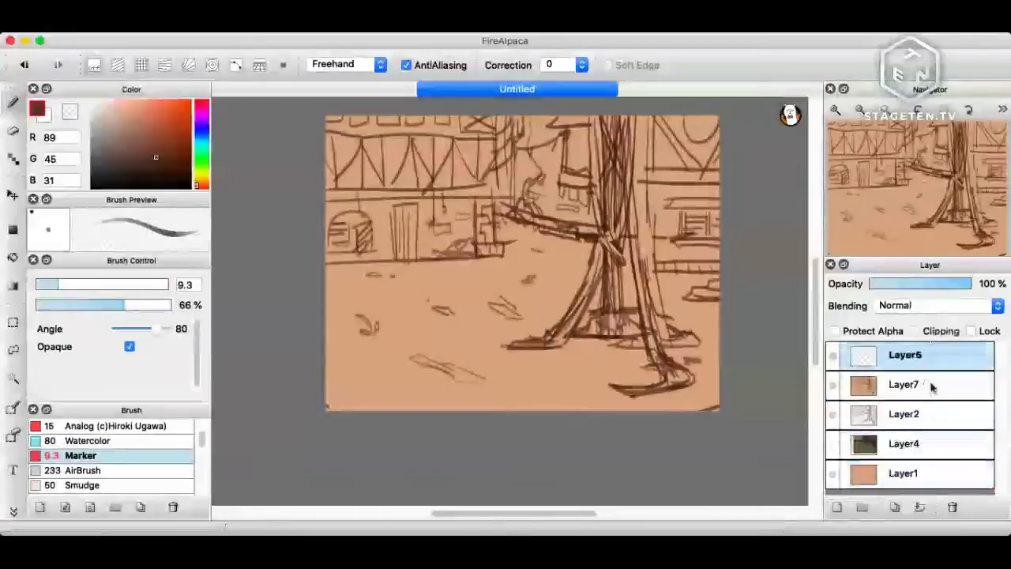
pyautogui.click(932, 386)
pyautogui.click(930, 352)
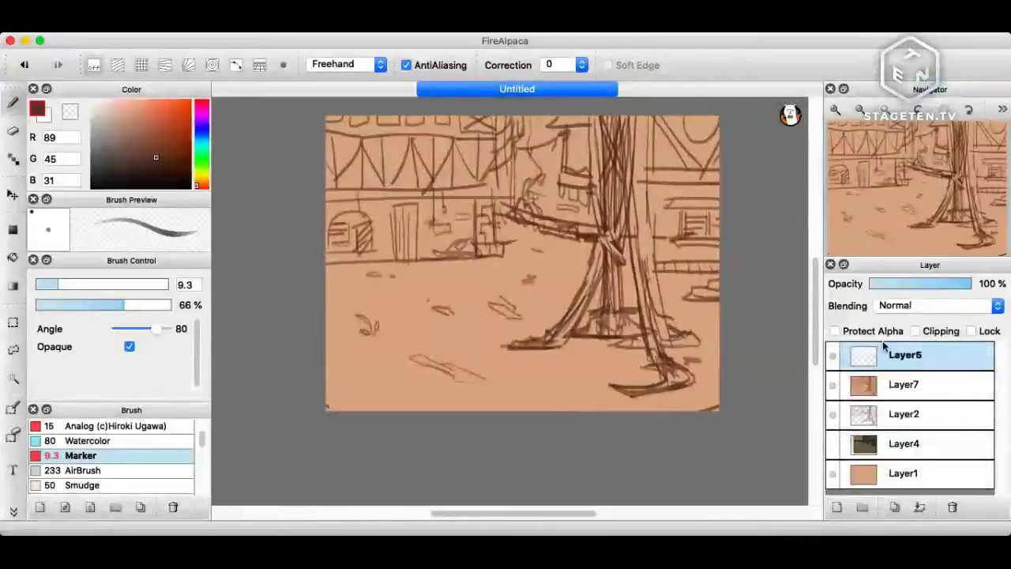
# Select Layer5, pick the tan colour RGB 194, 140, 113 and enlarge the Marker brush to size 23.
pyautogui.press('super+z')
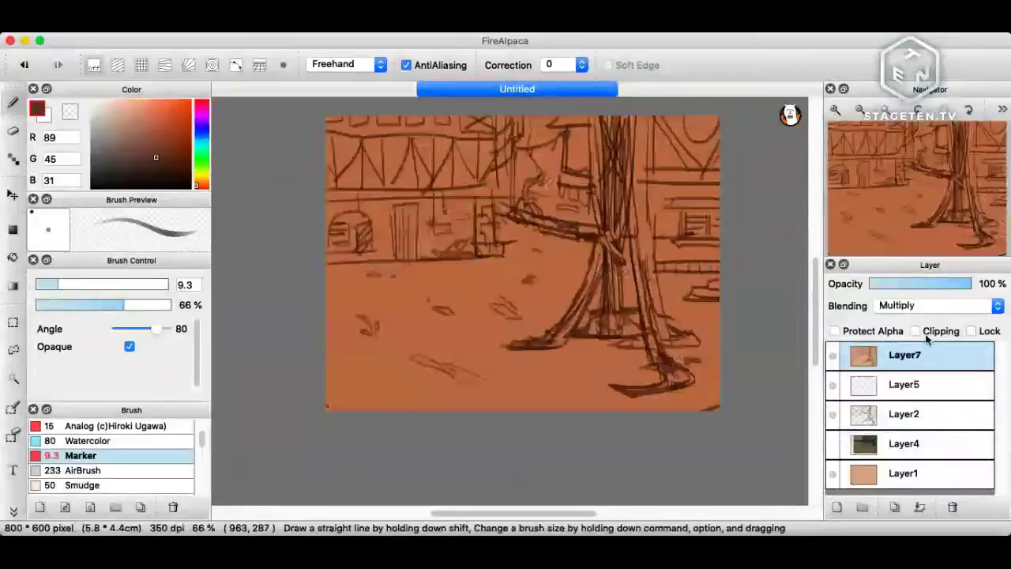
pyautogui.click(905, 384)
pyautogui.click(132, 140)
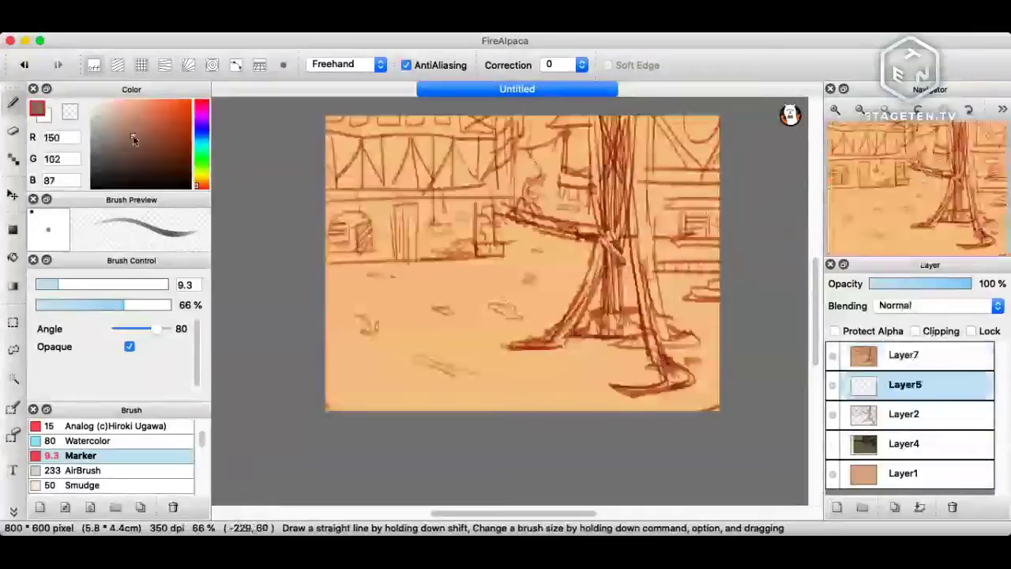
pyautogui.click(113, 121)
pyautogui.click(119, 141)
pyautogui.click(131, 124)
pyautogui.click(132, 118)
pyautogui.click(131, 119)
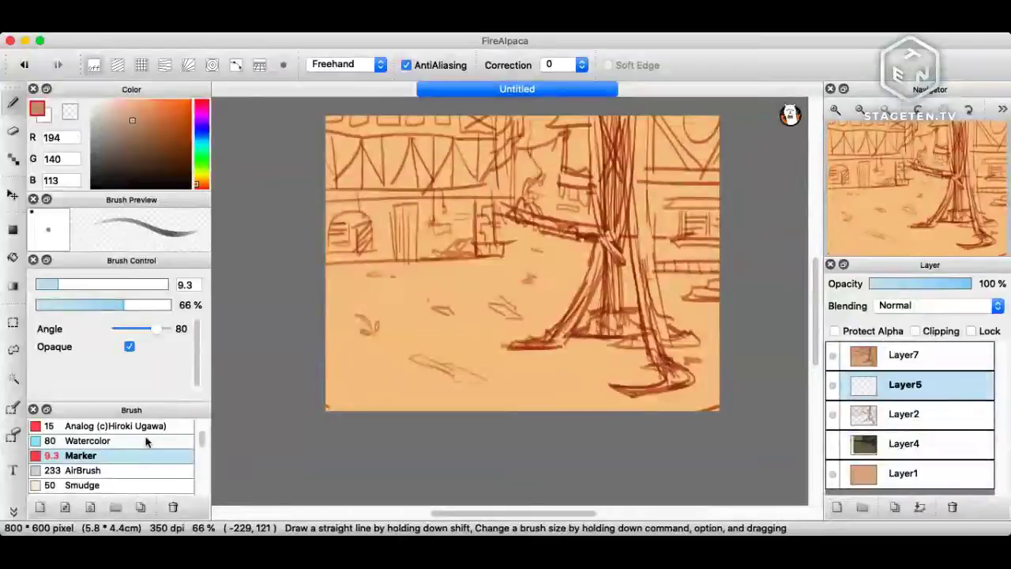
pyautogui.keyDown('alt'); pyautogui.keyDown('super'); pyautogui.moveTo(607, 227); pyautogui.dragTo(616, 124); pyautogui.keyUp('super'); pyautogui.keyUp('alt')
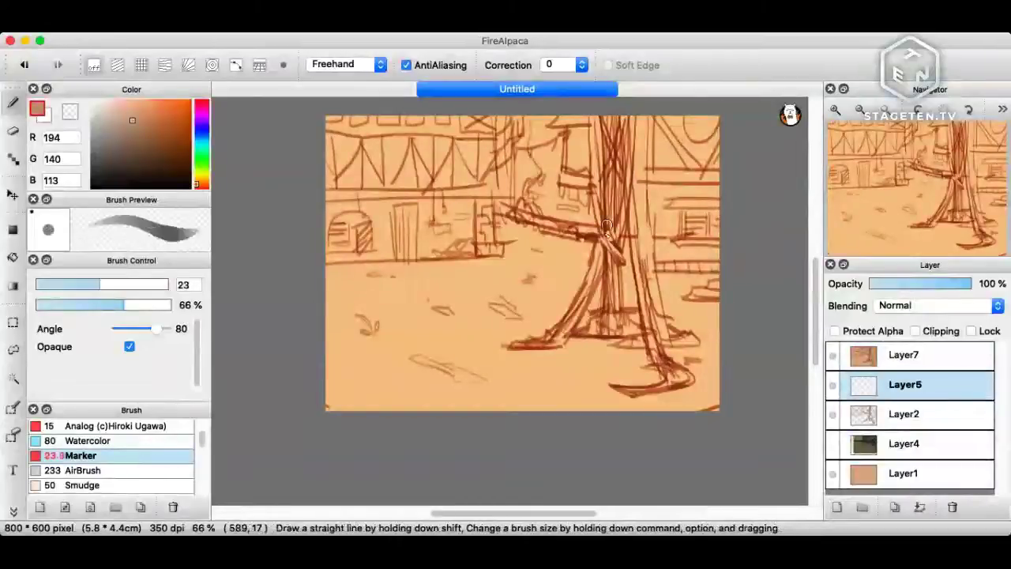
# Try the Multiply blending mode on Layer7 and set it back to Normal.
pyautogui.click(915, 357)
pyautogui.click(914, 306)
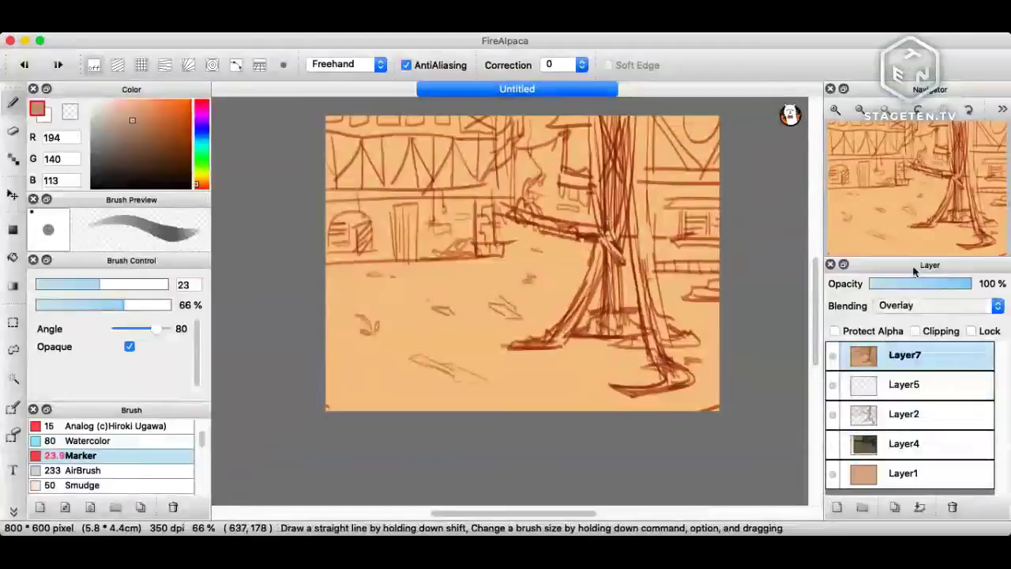
pyautogui.click(914, 277)
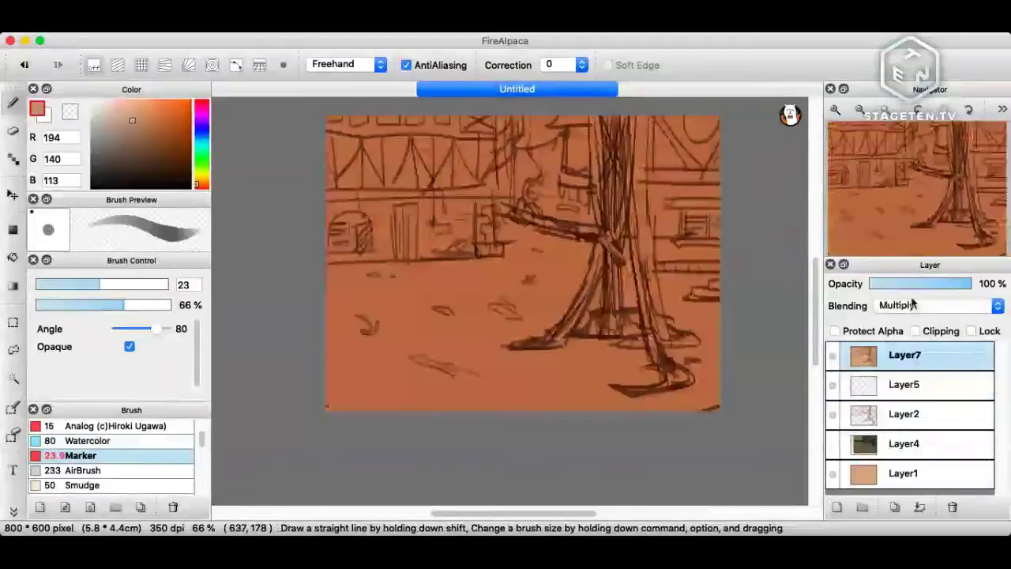
pyautogui.scroll(1, 913, 304)
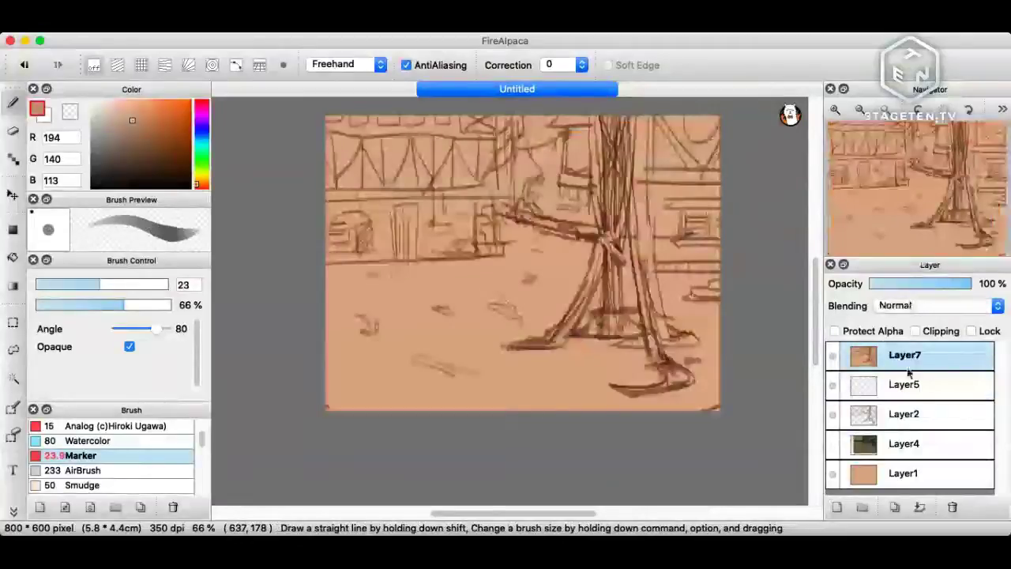
# Try moving Layer5 above Layer7 and deleting it, and undo these layer changes.
pyautogui.moveTo(908, 380); pyautogui.dragTo(909, 351)
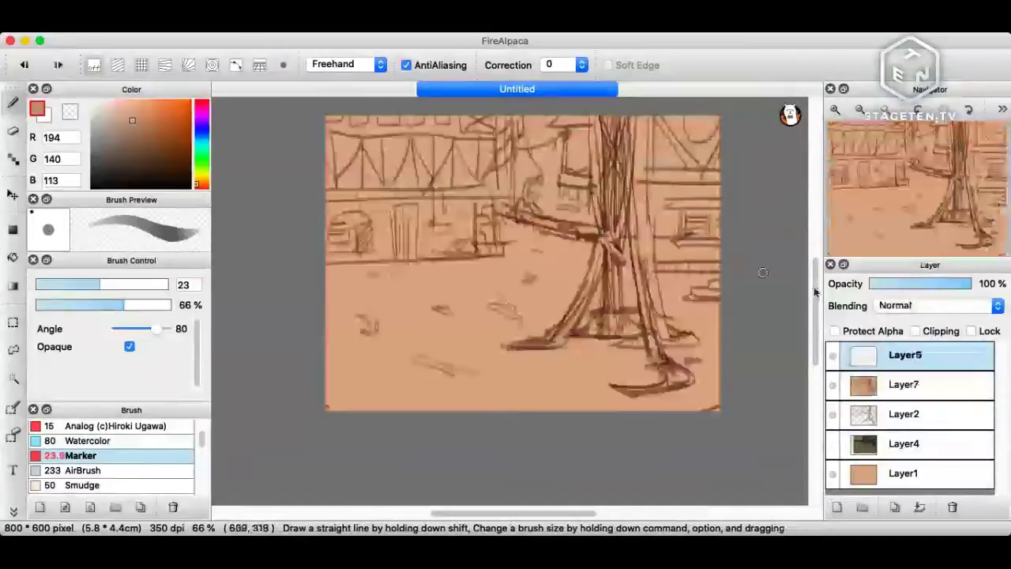
pyautogui.click(952, 506)
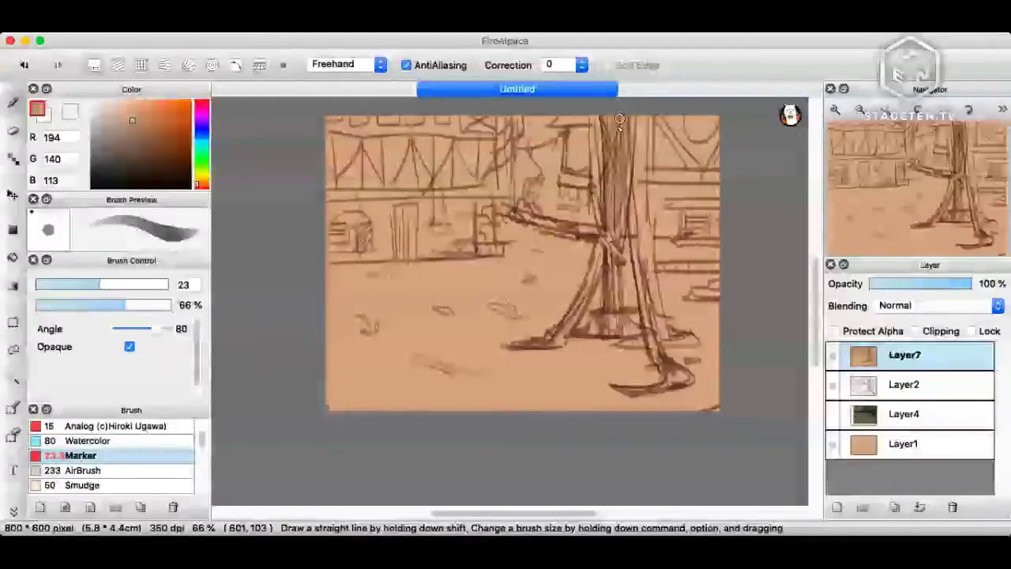
pyautogui.press('super+z')
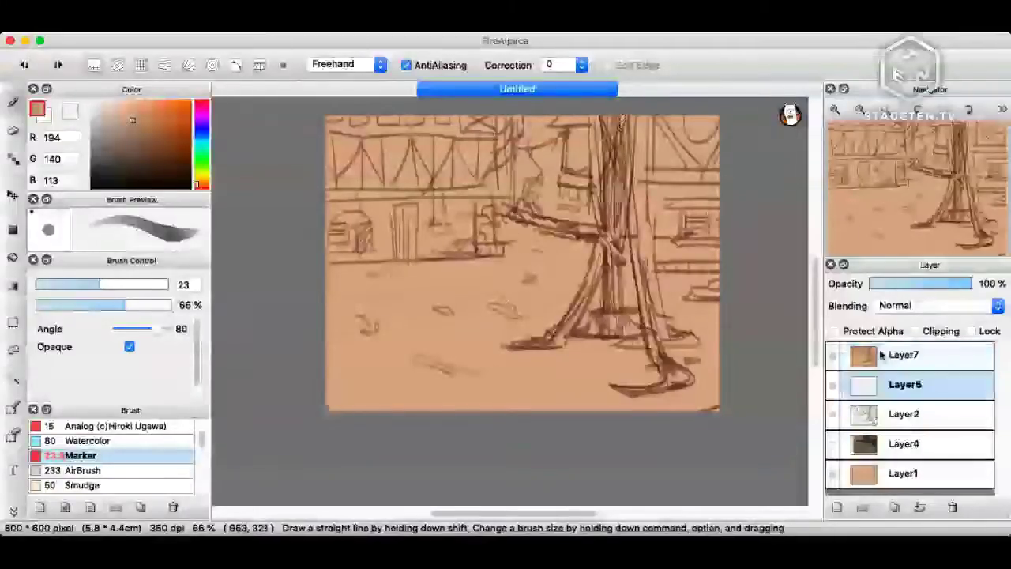
pyautogui.press('super+z')
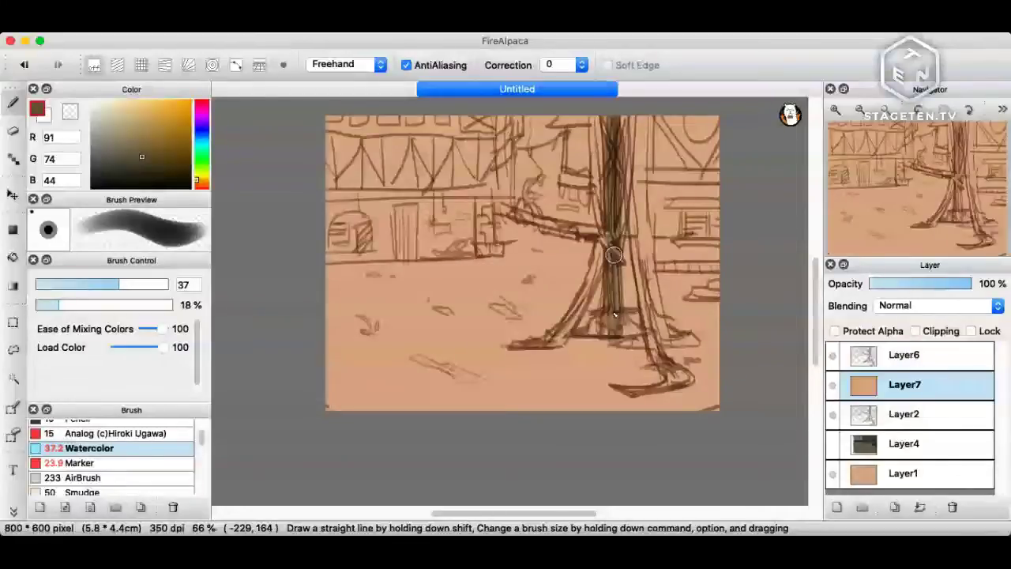
# On Layer7, tint the trunk base grey-green and the upper trunk strands teal, pink and pale yellow with the size 37 Watercolor brush.
pyautogui.click(96, 145)
pyautogui.moveTo(602, 322)
pyautogui.mouseDown()
pyautogui.moveTo(589, 330)
pyautogui.moveTo(632, 326)
pyautogui.mouseUp()
pyautogui.click(198, 106)
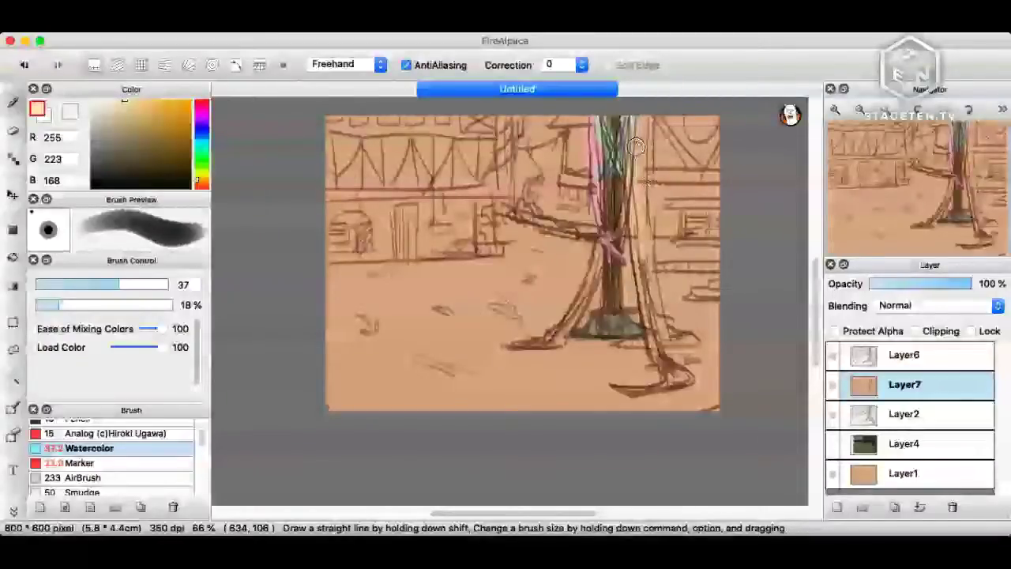
# Tint the root running down the trunk's left side lavender with RGB 179, 168, 255.
pyautogui.click(200, 119)
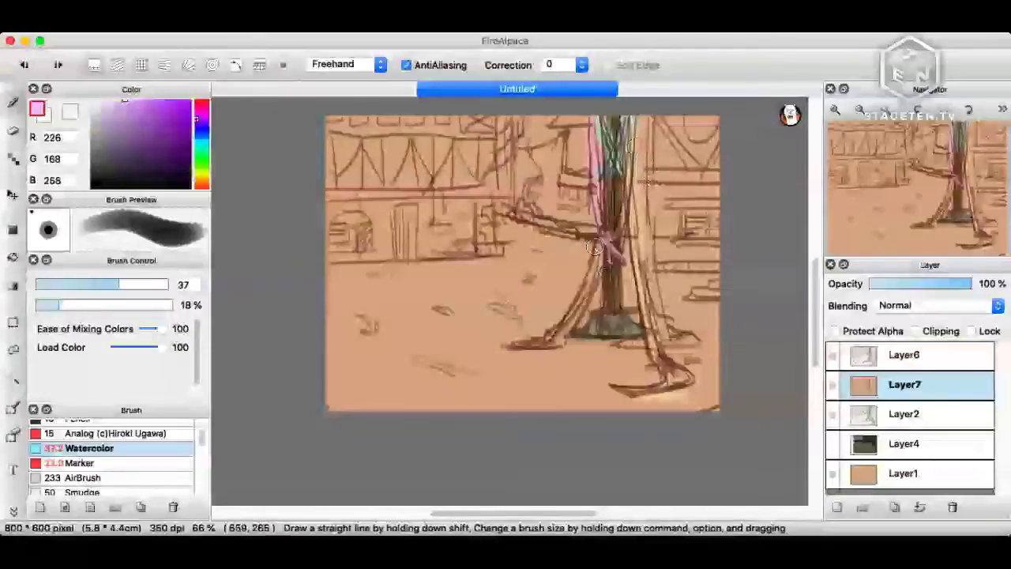
pyautogui.click(197, 126)
pyautogui.moveTo(602, 240)
pyautogui.mouseDown()
pyautogui.moveTo(605, 254)
pyautogui.moveTo(545, 332)
pyautogui.moveTo(512, 341)
pyautogui.mouseUp()
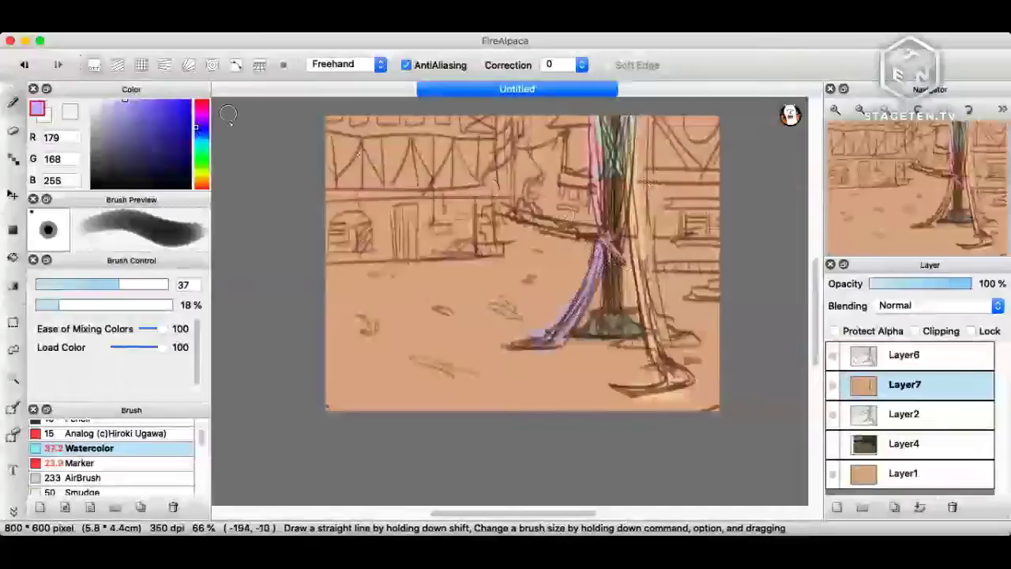
# Tint the root and foot at the trunk's right side pink RGB 255, 168, 168, and recolour them pale lavender-blue.
pyautogui.click(202, 101)
pyautogui.moveTo(644, 243)
pyautogui.mouseDown()
pyautogui.moveTo(671, 340)
pyautogui.moveTo(642, 342)
pyautogui.mouseUp()
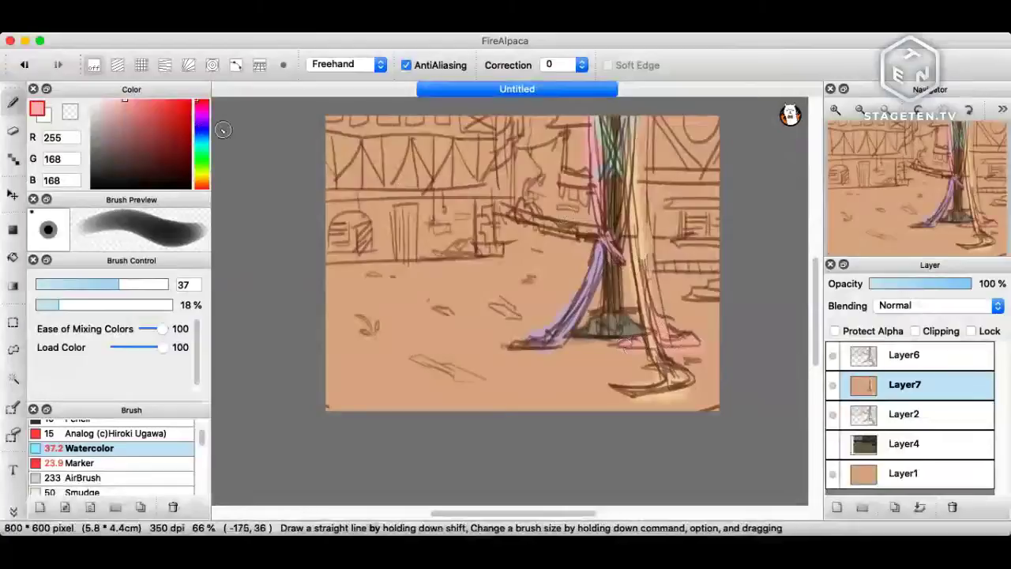
pyautogui.click(201, 184)
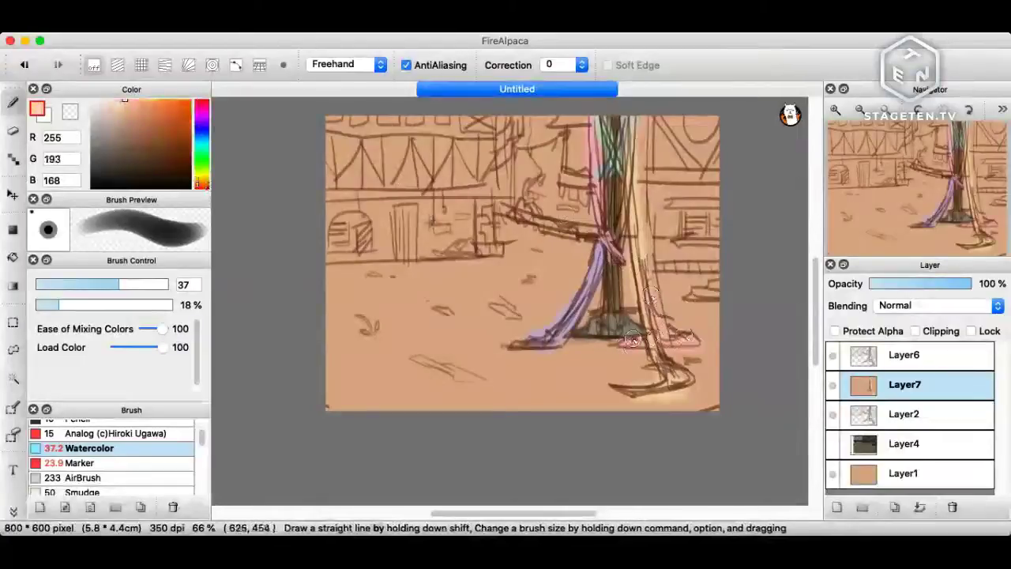
pyautogui.click(199, 137)
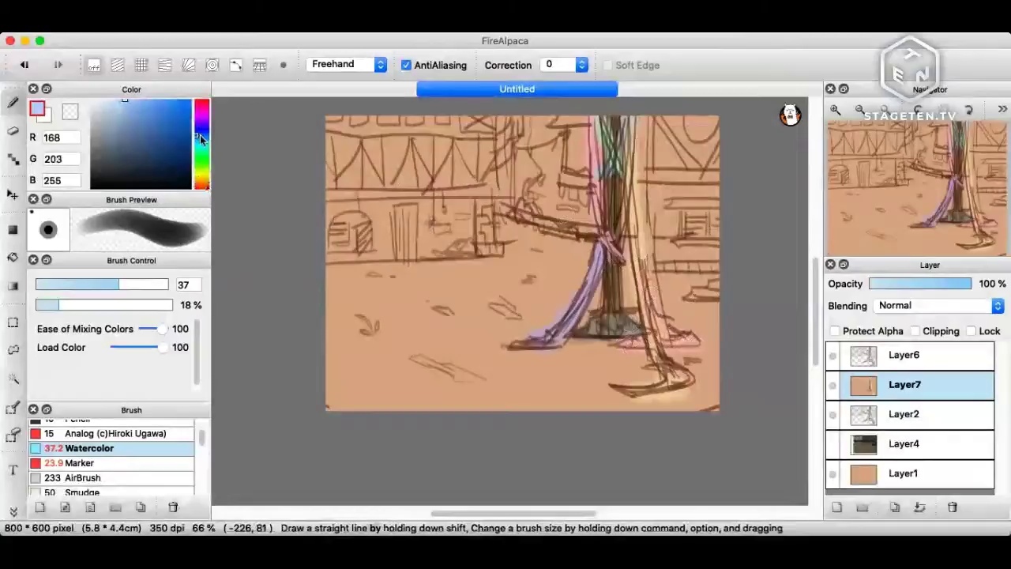
pyautogui.click(200, 133)
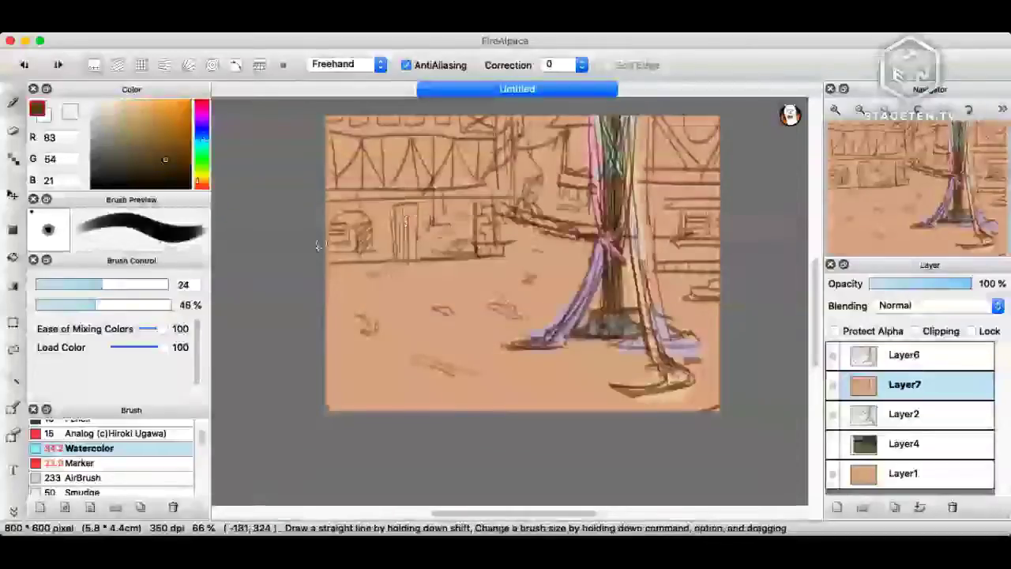
# Paint the left building's horizontal beam, corner post and upper-floor timbers dark brown RGB 83, 54, 21 with the size 24 Watercolor brush.
pyautogui.moveTo(324, 195); pyautogui.dragTo(487, 193)
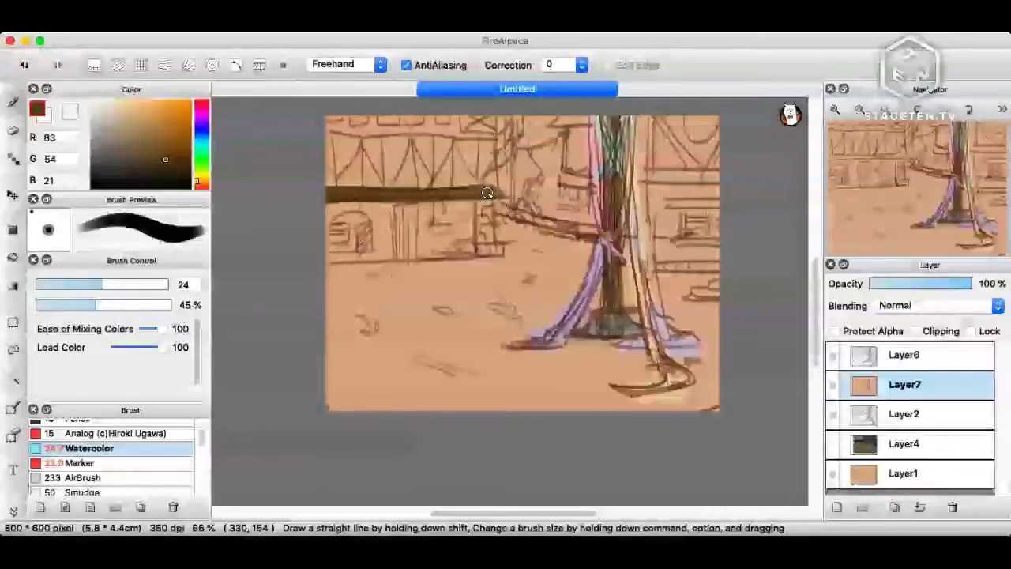
pyautogui.moveTo(487, 193)
pyautogui.mouseDown()
pyautogui.moveTo(453, 146)
pyautogui.moveTo(424, 141)
pyautogui.moveTo(416, 181)
pyautogui.moveTo(394, 177)
pyautogui.mouseUp()
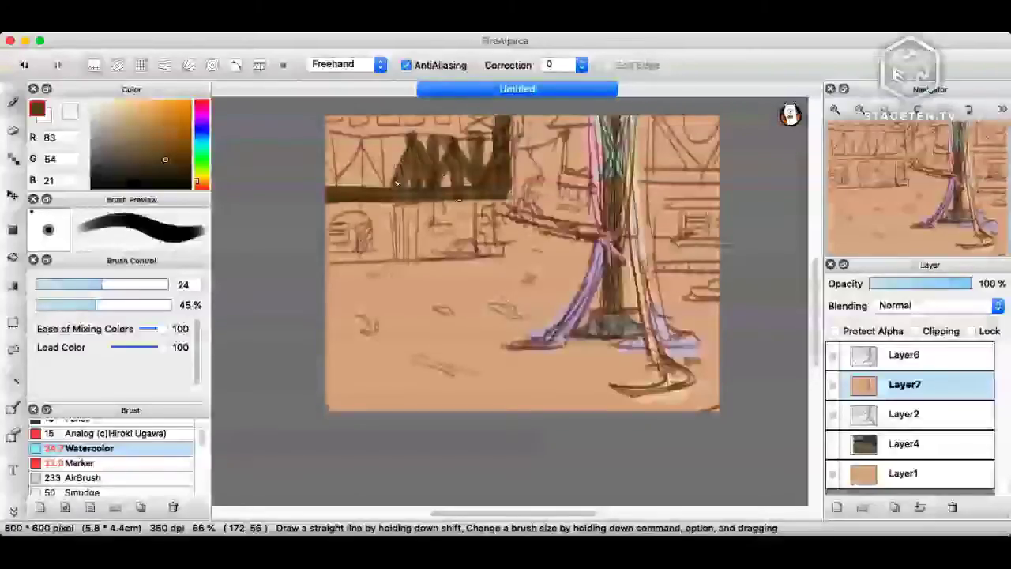
pyautogui.moveTo(396, 183)
pyautogui.mouseDown()
pyautogui.moveTo(444, 129)
pyautogui.moveTo(443, 109)
pyautogui.moveTo(463, 115)
pyautogui.moveTo(455, 109)
pyautogui.moveTo(478, 131)
pyautogui.mouseUp()
# Paint the left building's upper band, door and arched window interior lighter brown with RGB 142, 95, 42.
pyautogui.moveTo(420, 119); pyautogui.dragTo(427, 129)
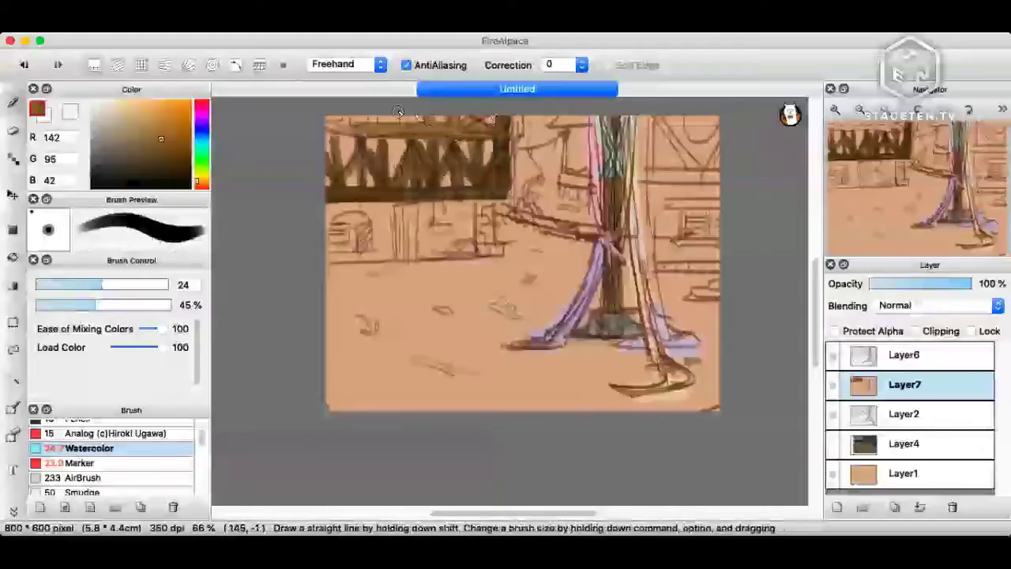
pyautogui.moveTo(348, 123); pyautogui.dragTo(331, 127)
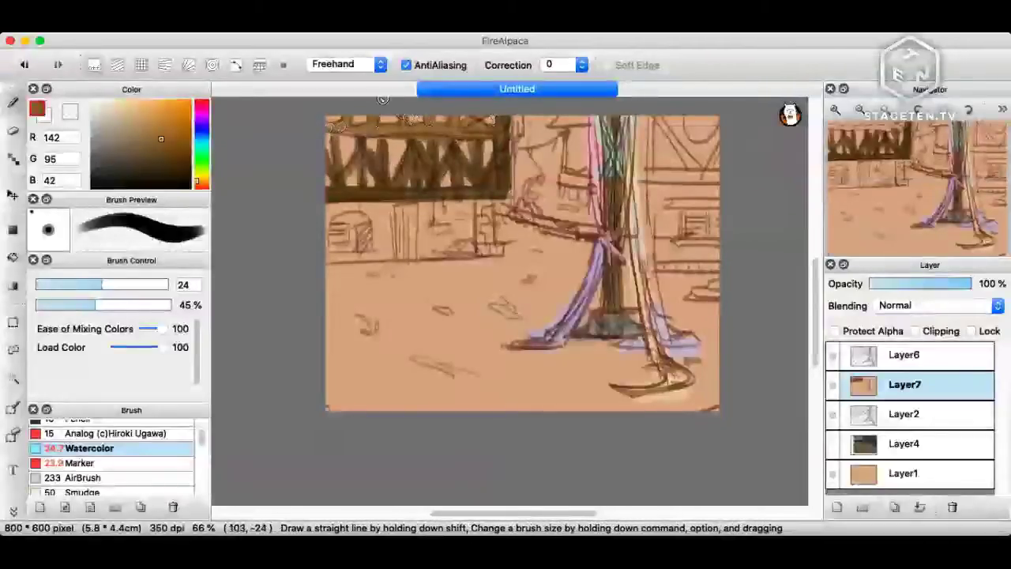
pyautogui.scroll(-2, 365, 203)
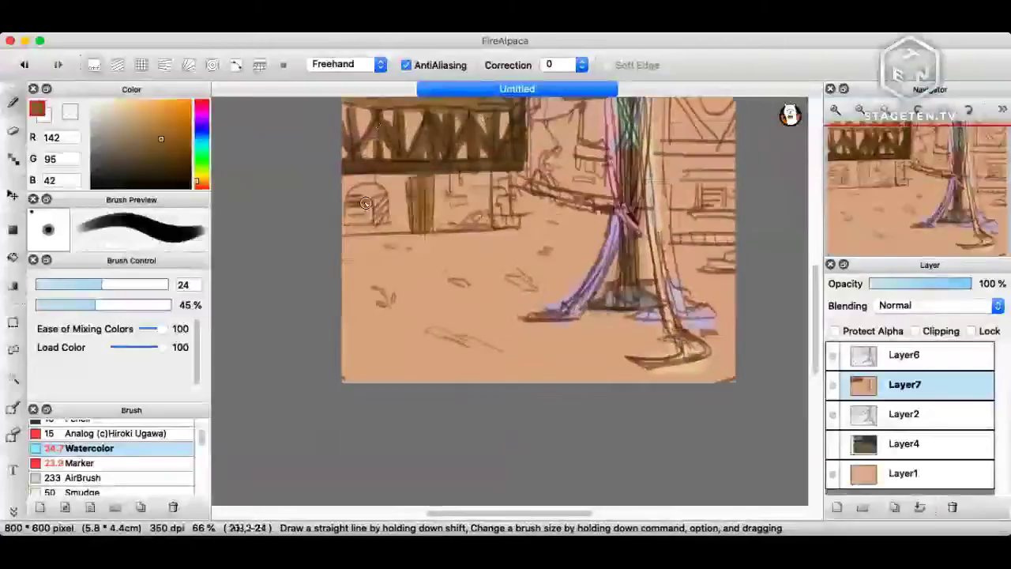
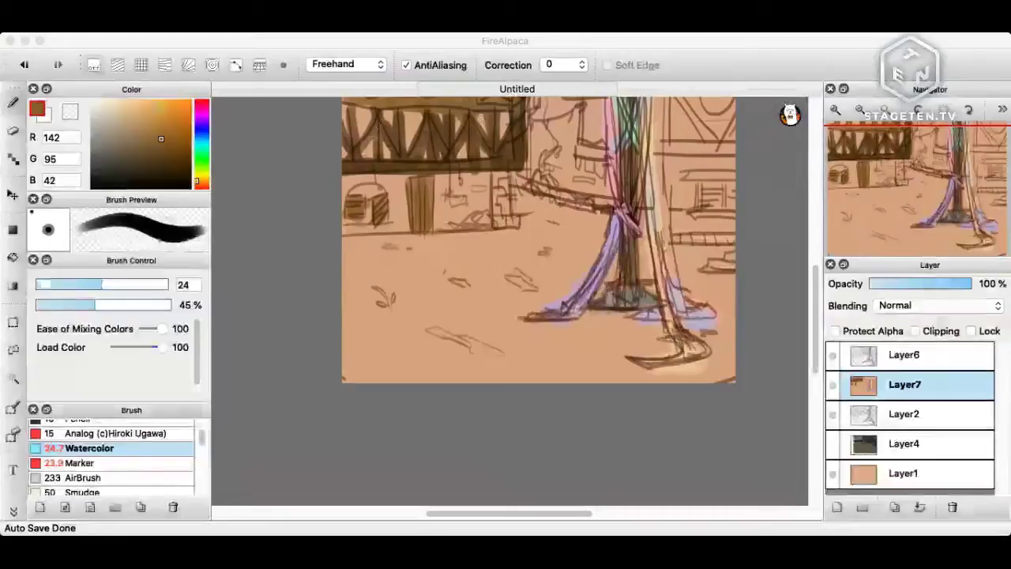
pyautogui.press('super+Tab')
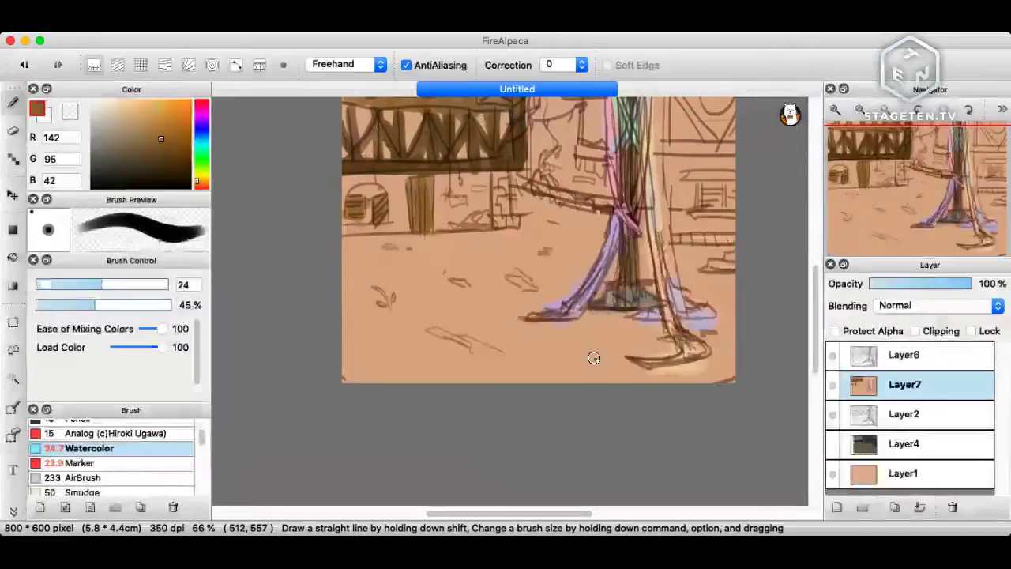
pyautogui.scroll(2, 594, 357)
# Paint the left building's ground-floor wall grey RGB 171, 165, 158 and its corner stones darker grey RGB 127, 121, 116.
pyautogui.click(99, 126)
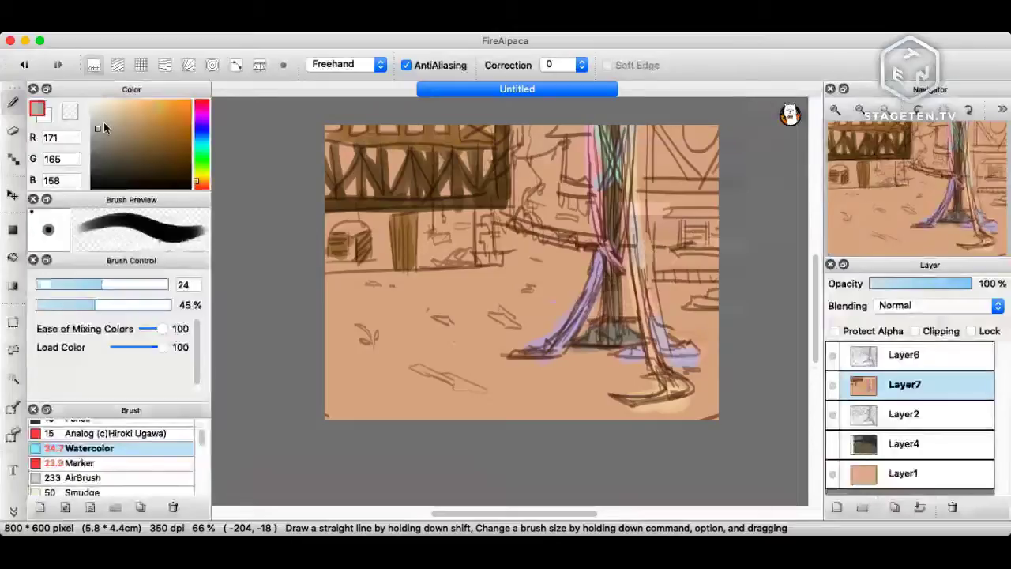
pyautogui.moveTo(340, 261); pyautogui.dragTo(461, 220)
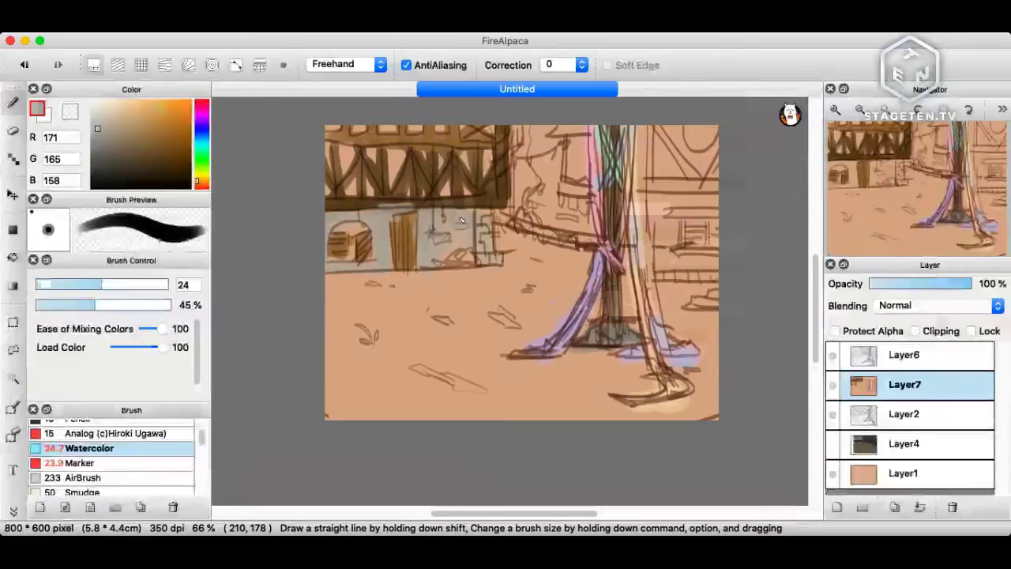
pyautogui.click(99, 143)
pyautogui.moveTo(487, 228)
pyautogui.mouseDown()
pyautogui.moveTo(482, 257)
pyautogui.moveTo(484, 212)
pyautogui.moveTo(482, 245)
pyautogui.moveTo(493, 254)
pyautogui.mouseUp()
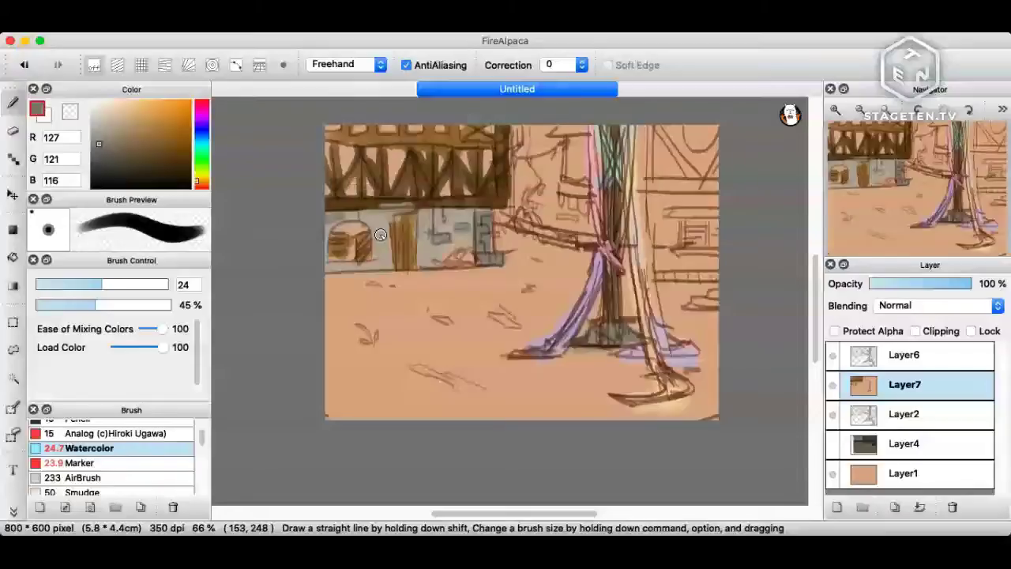
# Paint the bush by the wall, the hanging vine and the grass tufts green, using RGB 129, 159, 66 and RGB 84, 102, 42.
pyautogui.moveTo(452, 261)
pyautogui.mouseDown()
pyautogui.moveTo(474, 264)
pyautogui.moveTo(431, 270)
pyautogui.mouseUp()
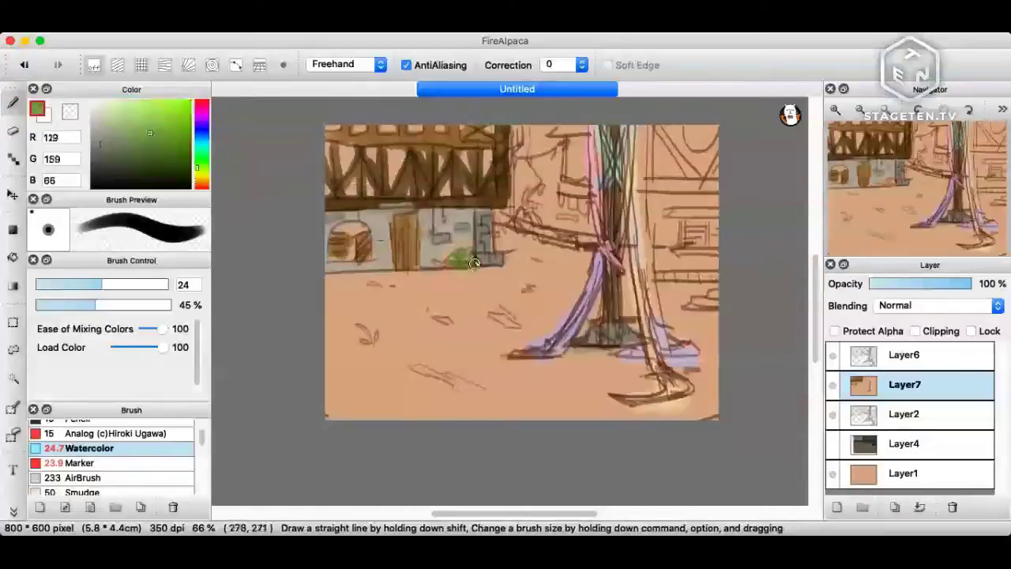
pyautogui.moveTo(139, 153); pyautogui.dragTo(149, 153)
pyautogui.click(198, 171)
pyautogui.moveTo(474, 252); pyautogui.dragTo(422, 268)
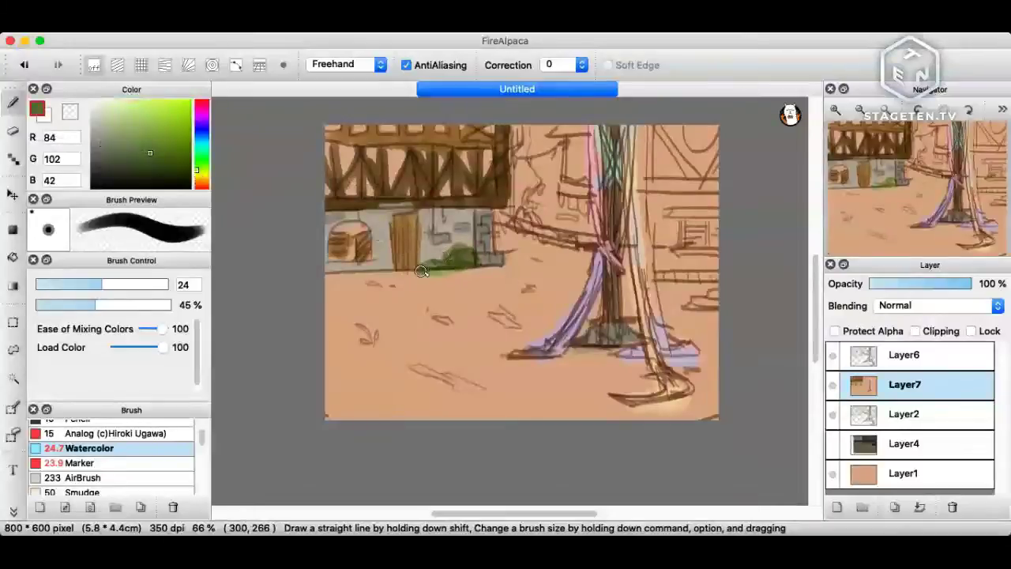
pyautogui.moveTo(520, 217)
pyautogui.mouseDown()
pyautogui.moveTo(538, 226)
pyautogui.moveTo(528, 207)
pyautogui.moveTo(536, 142)
pyautogui.moveTo(539, 227)
pyautogui.mouseUp()
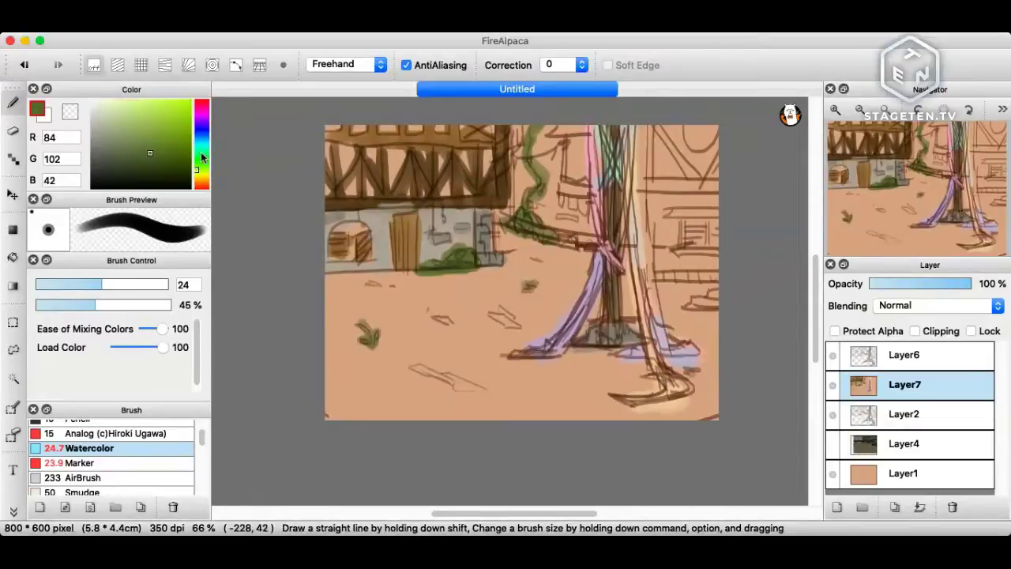
# Try the greys RGB 186, 172, 161 and RGB 150, 143, 138 on the tower wall beside the hanging vine.
pyautogui.moveTo(202, 158); pyautogui.dragTo(202, 182)
pyautogui.moveTo(113, 141); pyautogui.dragTo(104, 121)
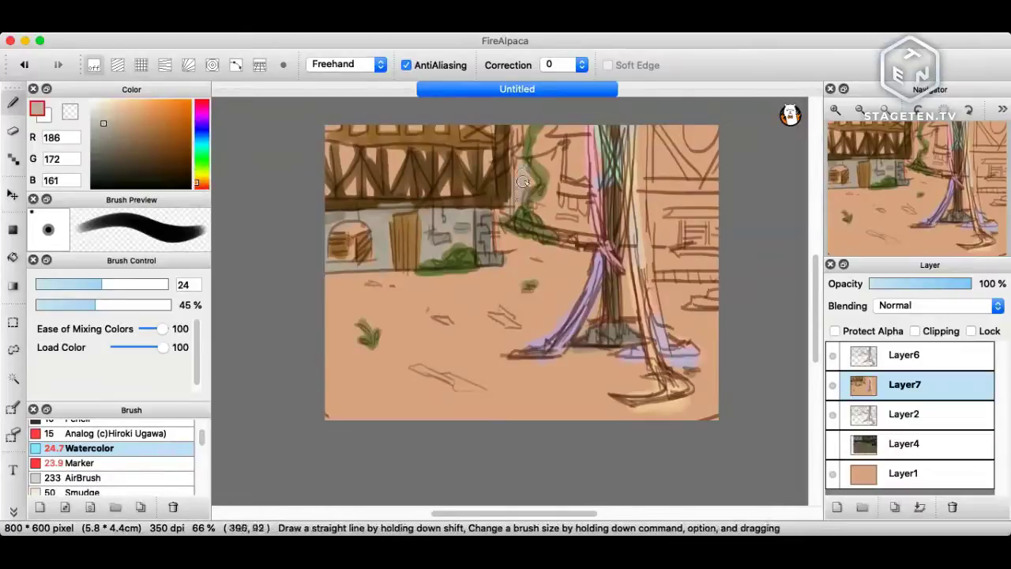
pyautogui.click(98, 136)
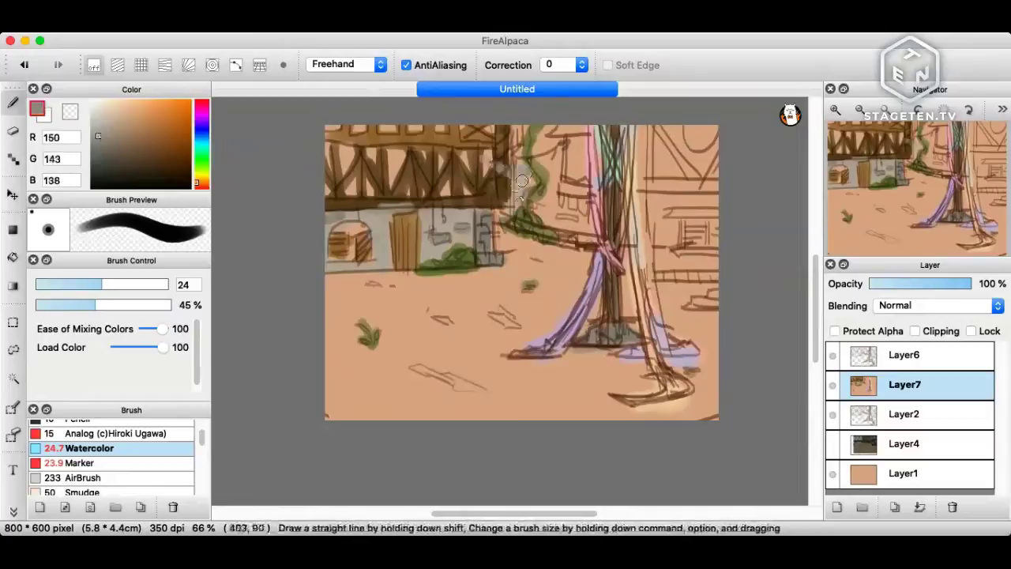
pyautogui.moveTo(516, 166); pyautogui.dragTo(508, 209)
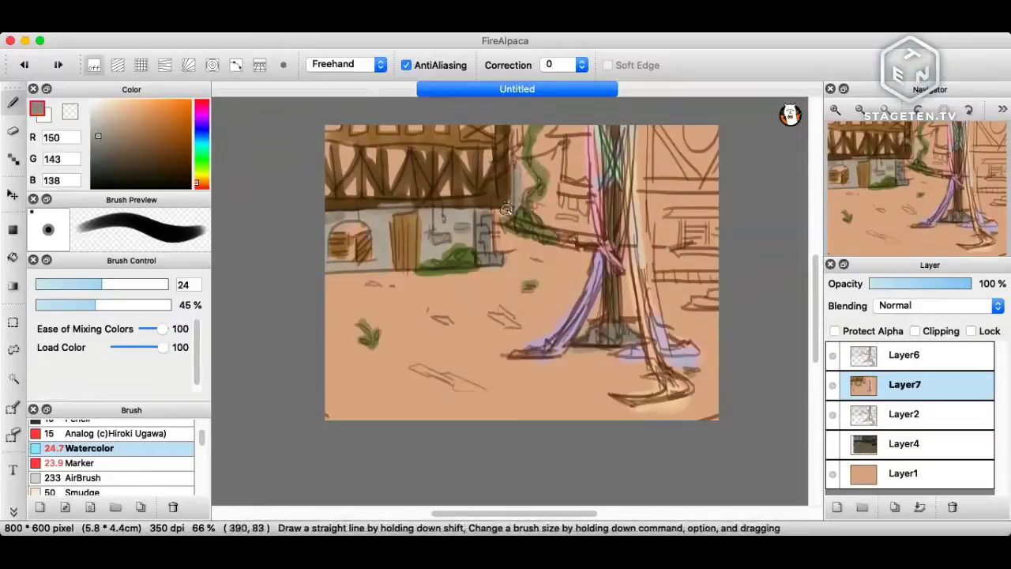
pyautogui.press('super+Tab')
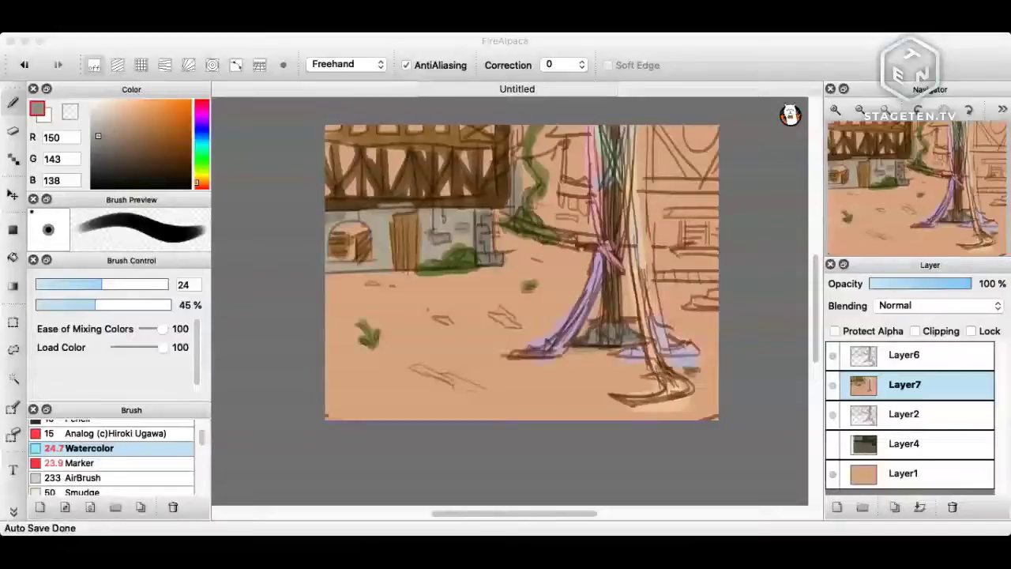
# With the size 32 Watercolor brush, paint the tower dark grey RGB 97, 92, 89 and the right building's walls light grey RGB 205, 196, 190.
pyautogui.click(99, 154)
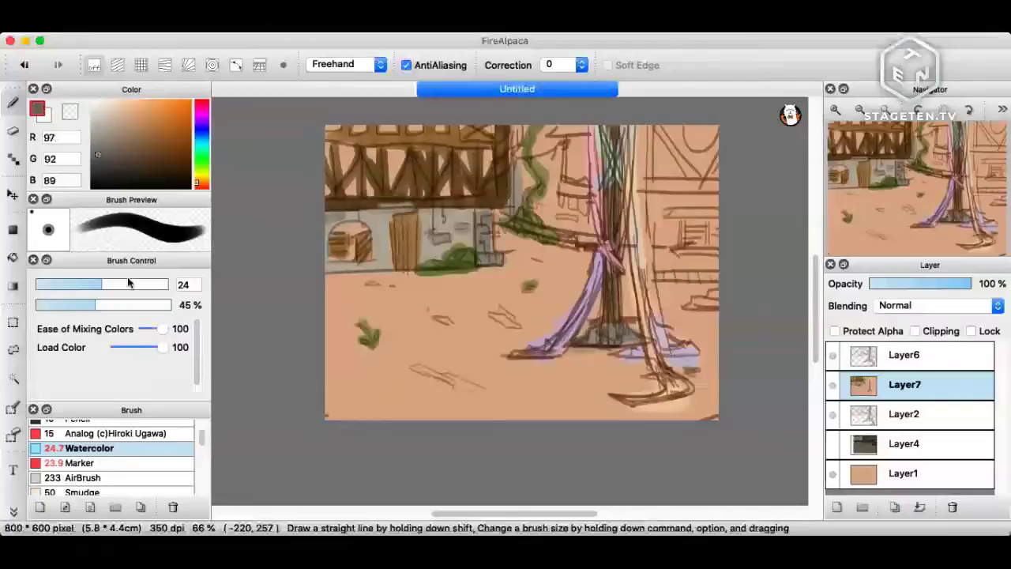
pyautogui.click(112, 284)
pyautogui.moveTo(521, 135); pyautogui.dragTo(503, 218)
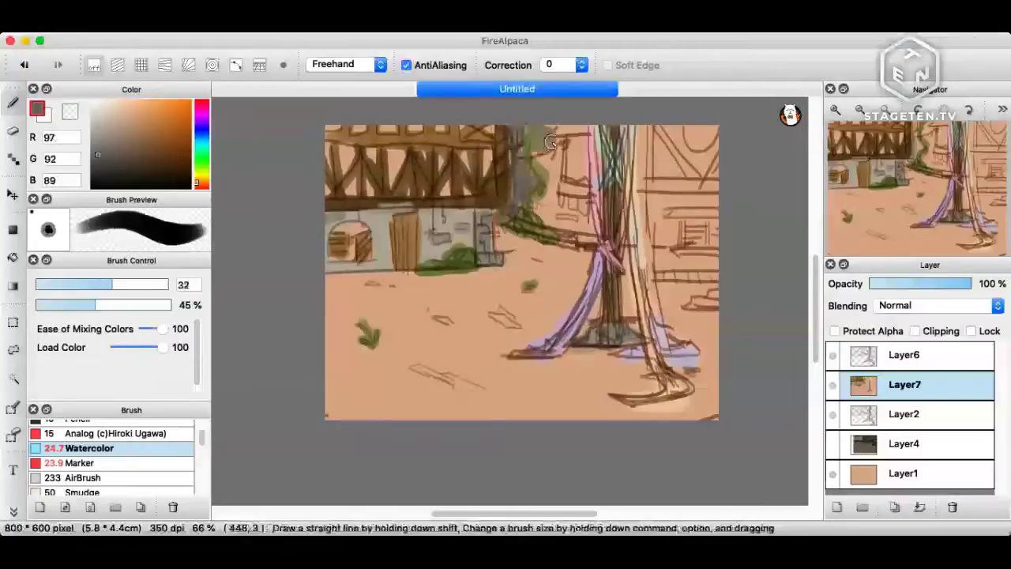
pyautogui.moveTo(547, 139)
pyautogui.mouseDown()
pyautogui.moveTo(553, 210)
pyautogui.moveTo(591, 245)
pyautogui.moveTo(557, 204)
pyautogui.moveTo(579, 218)
pyautogui.moveTo(572, 203)
pyautogui.mouseUp()
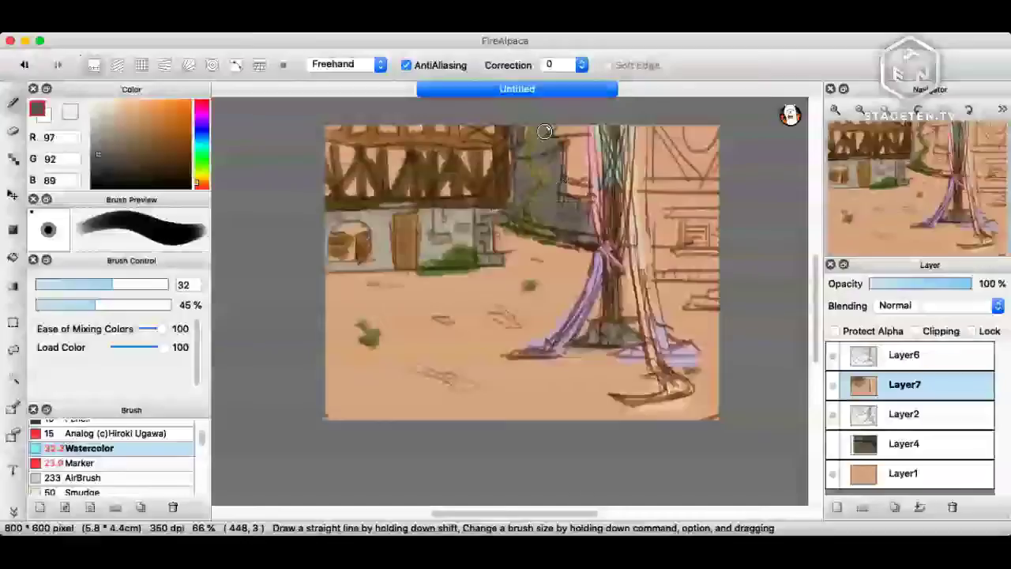
pyautogui.click(97, 116)
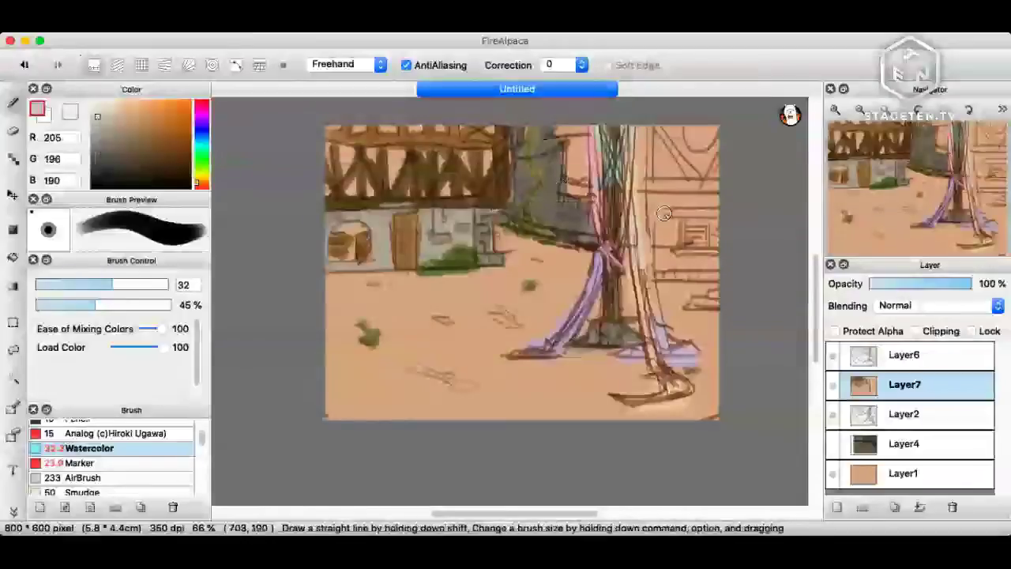
pyautogui.moveTo(659, 261); pyautogui.dragTo(731, 261)
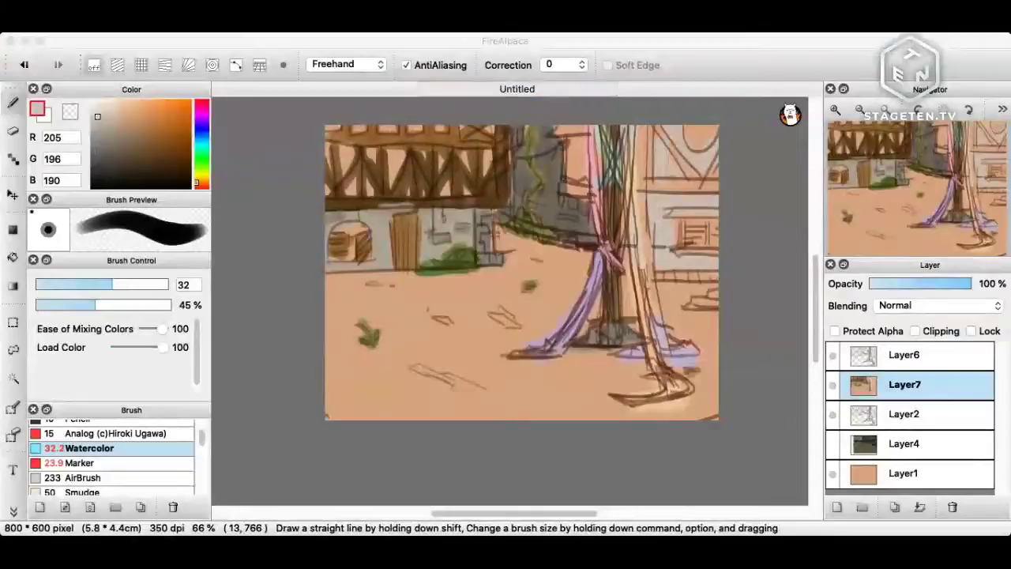
# Set the painting colour to grey-brown RGB 169, 144, 124 and enlarge the Watercolor brush to size 82.
pyautogui.click(114, 128)
pyautogui.click(116, 129)
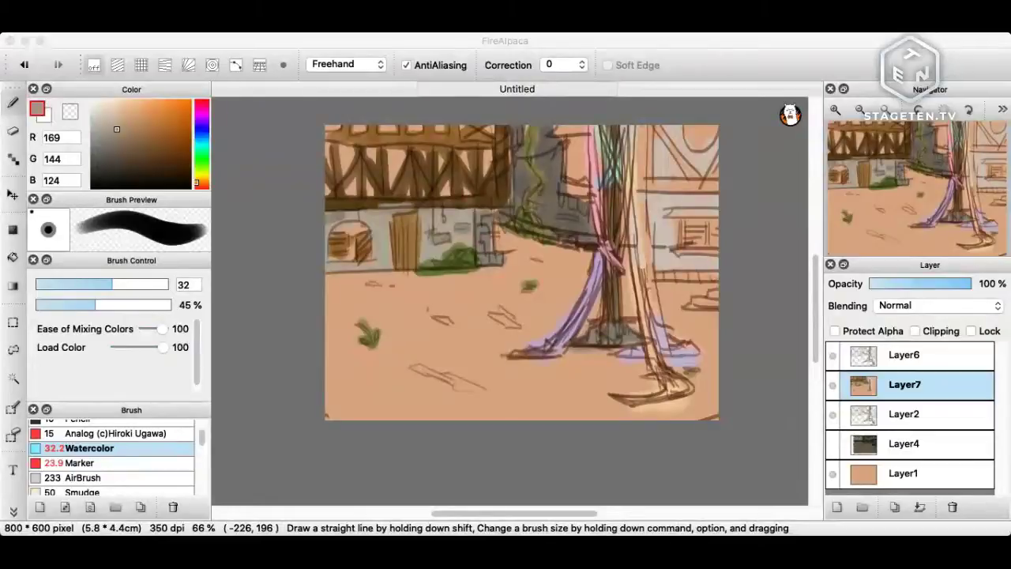
pyautogui.click(140, 270)
pyautogui.click(141, 283)
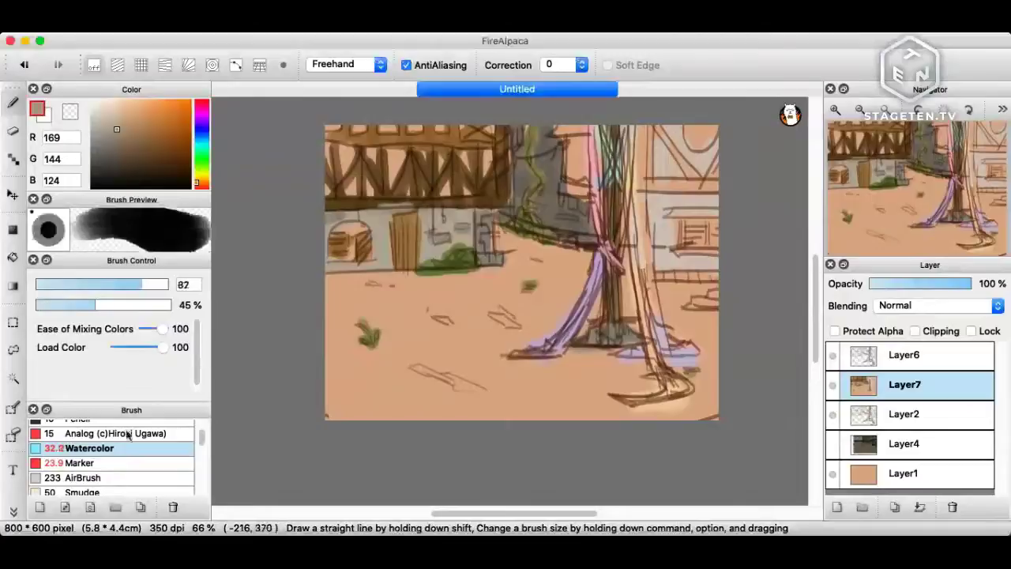
pyautogui.click(136, 463)
pyautogui.click(869, 410)
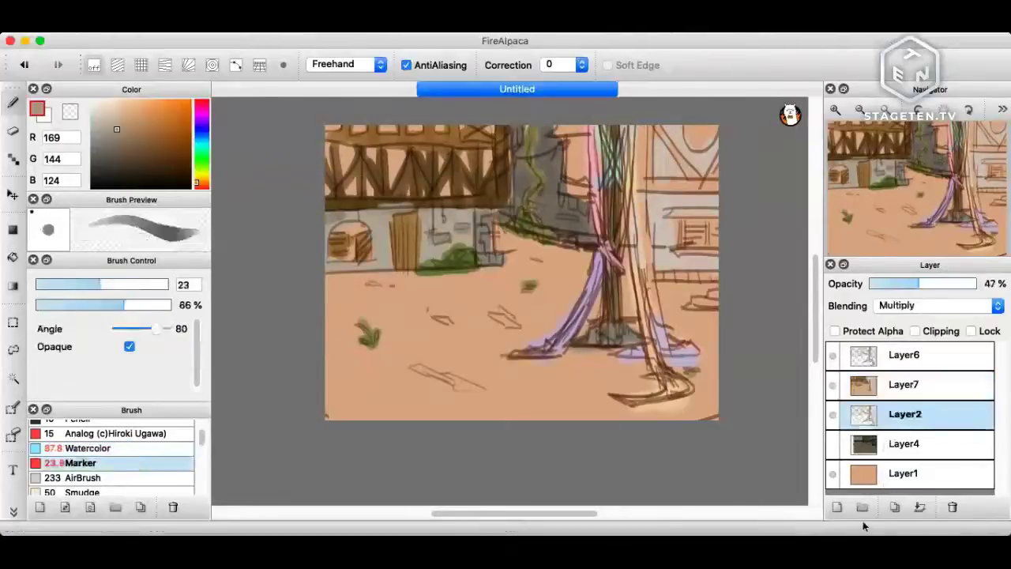
pyautogui.click(871, 394)
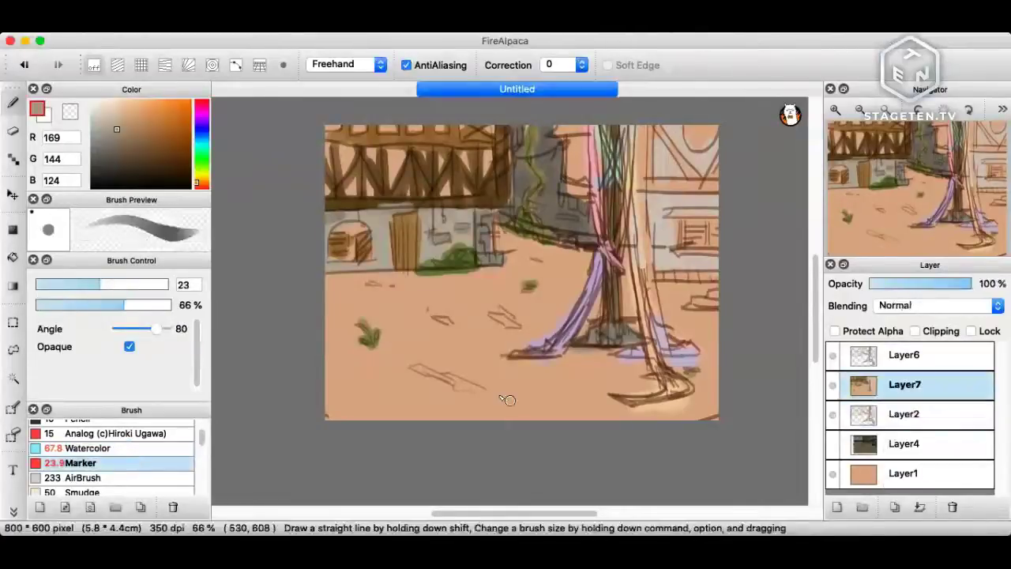
pyautogui.click(110, 448)
# Paint the ground grey-brown with the Watercolor brush at size 112 and 36% opacity, and add lighter patches in RGB 209, 180, 159.
pyautogui.click(146, 303)
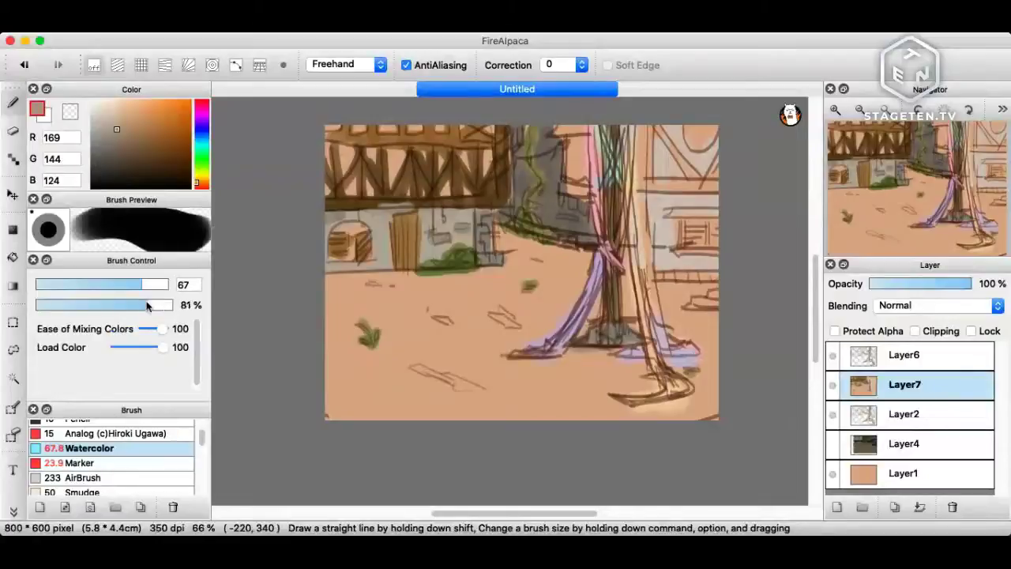
pyautogui.click(93, 304)
pyautogui.moveTo(93, 304); pyautogui.dragTo(84, 304)
pyautogui.click(111, 285)
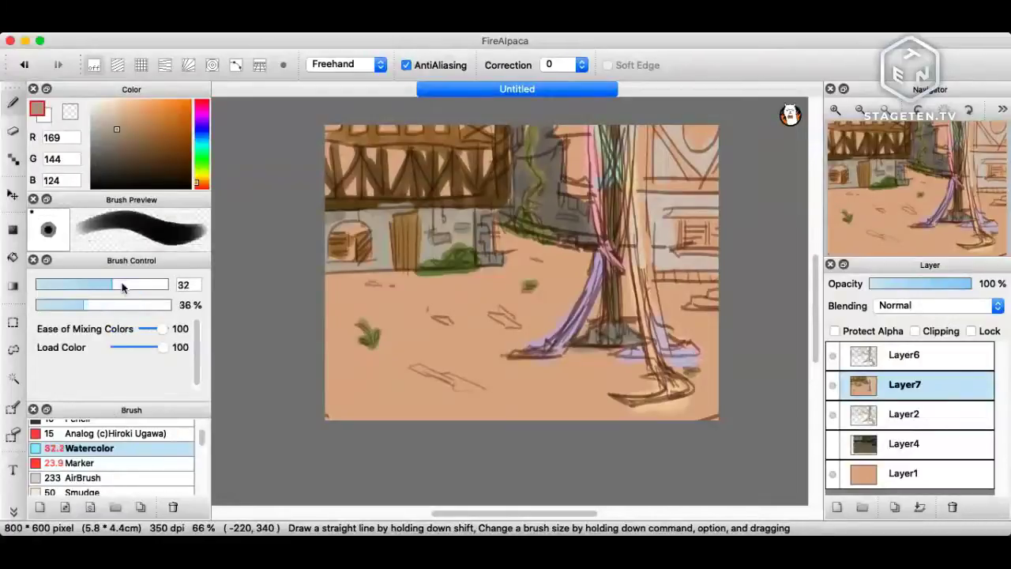
pyautogui.click(157, 285)
pyautogui.moveTo(327, 350)
pyautogui.mouseDown()
pyautogui.moveTo(374, 461)
pyautogui.moveTo(405, 354)
pyautogui.mouseUp()
pyautogui.press('Tab')
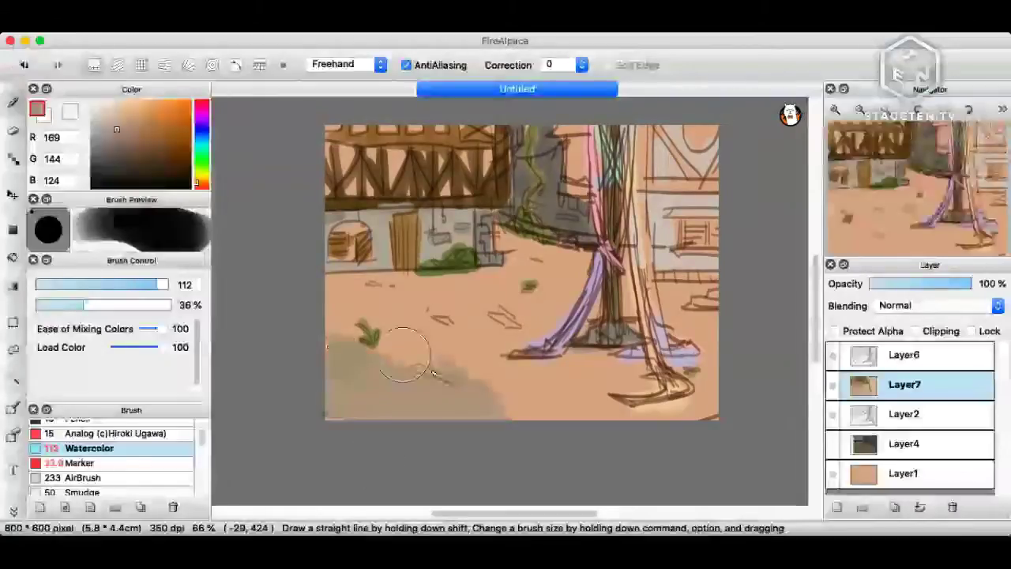
pyautogui.moveTo(433, 373)
pyautogui.mouseDown()
pyautogui.moveTo(584, 384)
pyautogui.moveTo(666, 431)
pyautogui.mouseUp()
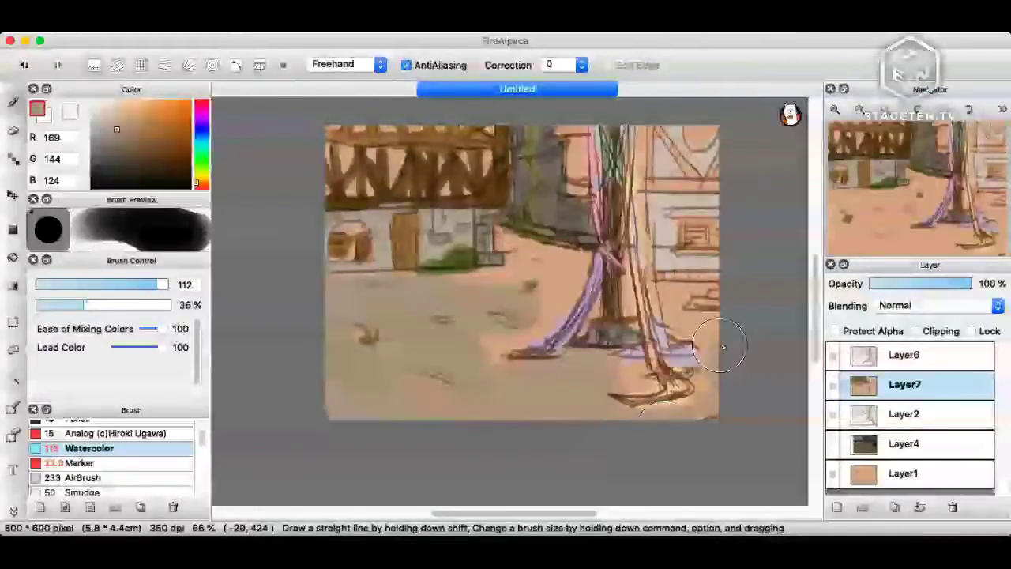
pyautogui.click(115, 115)
pyautogui.moveTo(395, 341); pyautogui.dragTo(463, 343)
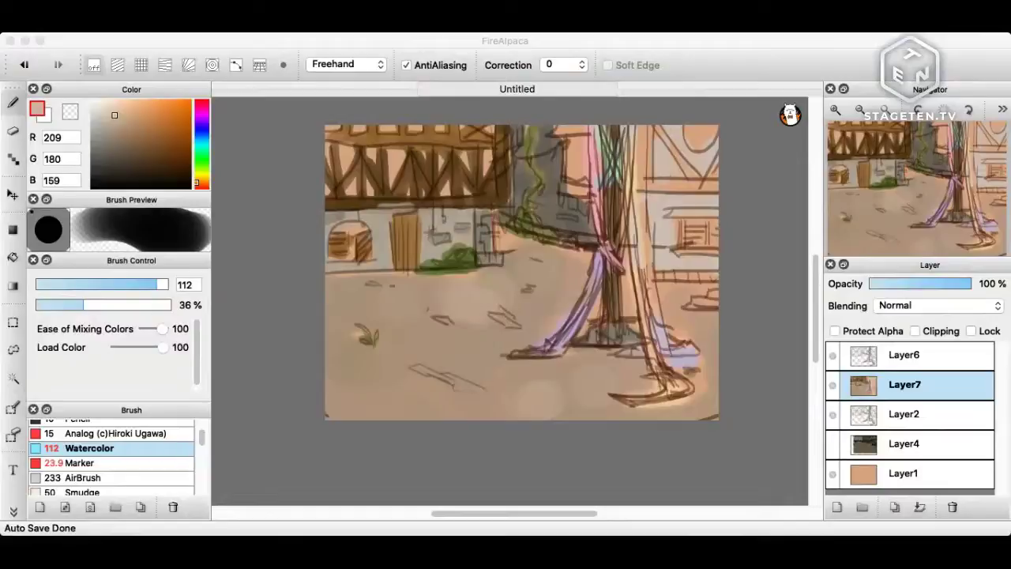
# Paint dark brown RGB 64, 43, 27 trim on the tower with the Watercolor brush at size 38.
pyautogui.click(545, 354)
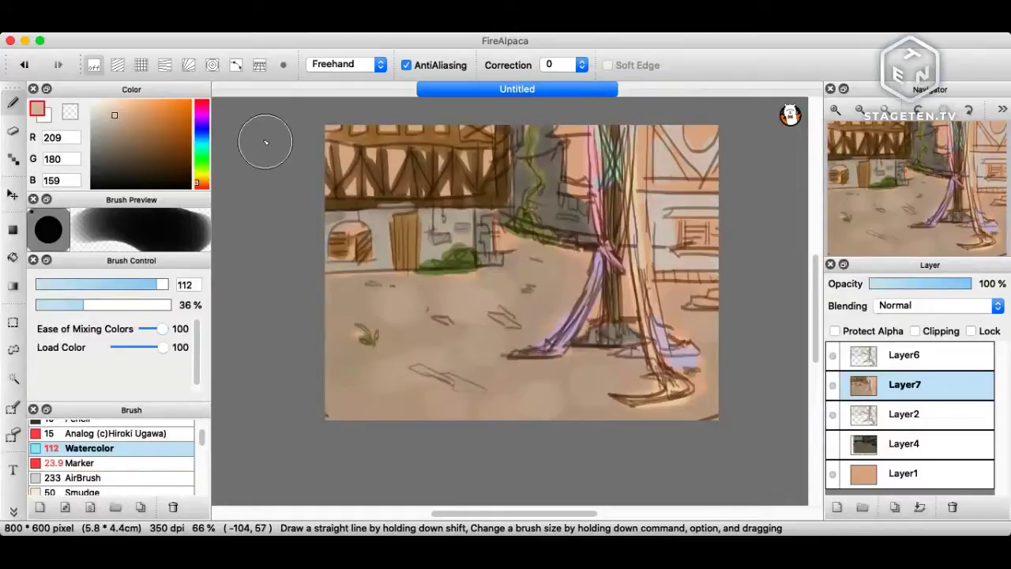
pyautogui.click(148, 165)
pyautogui.click(121, 284)
pyautogui.moveTo(562, 187); pyautogui.dragTo(576, 203)
pyautogui.moveTo(567, 128)
pyautogui.mouseDown()
pyautogui.moveTo(584, 131)
pyautogui.moveTo(577, 134)
pyautogui.mouseUp()
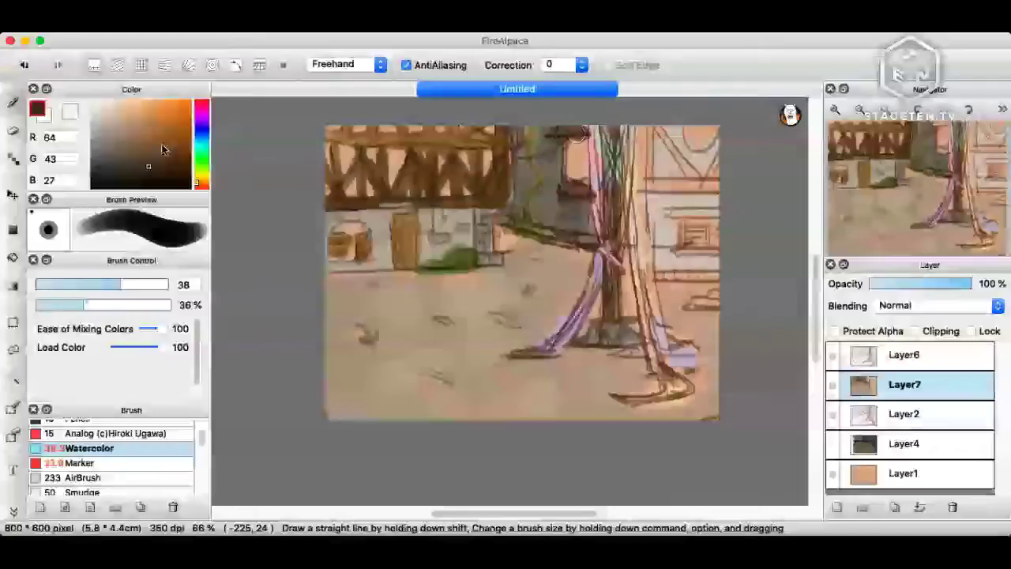
# Paint the right building's timber beams dark brown and its window shutters brown RGB 104, 76, 56.
pyautogui.click(183, 168)
pyautogui.moveTo(639, 135); pyautogui.dragTo(640, 192)
pyautogui.moveTo(641, 179); pyautogui.dragTo(714, 188)
pyautogui.moveTo(658, 123); pyautogui.dragTo(704, 182)
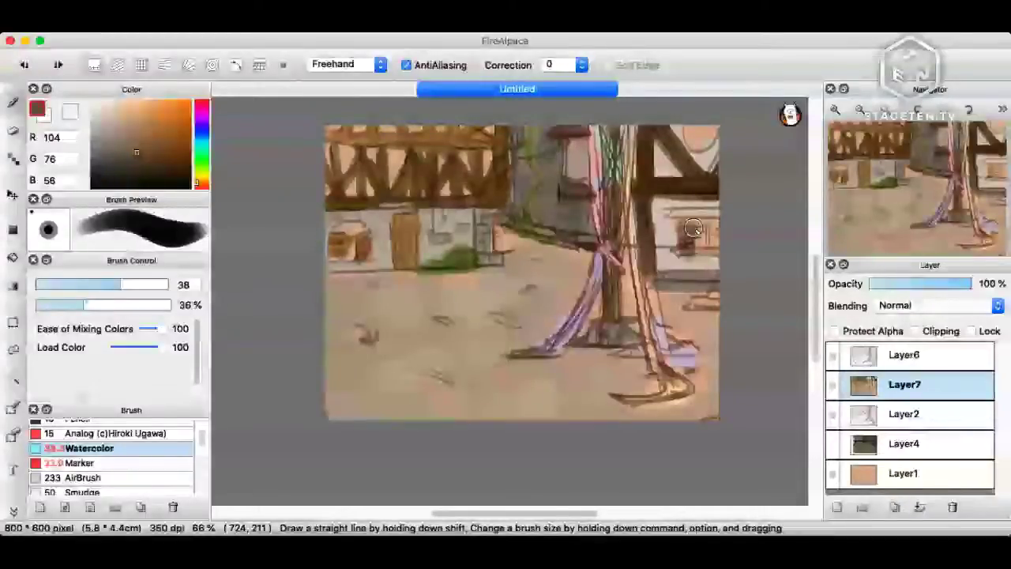
pyautogui.moveTo(693, 229); pyautogui.dragTo(706, 242)
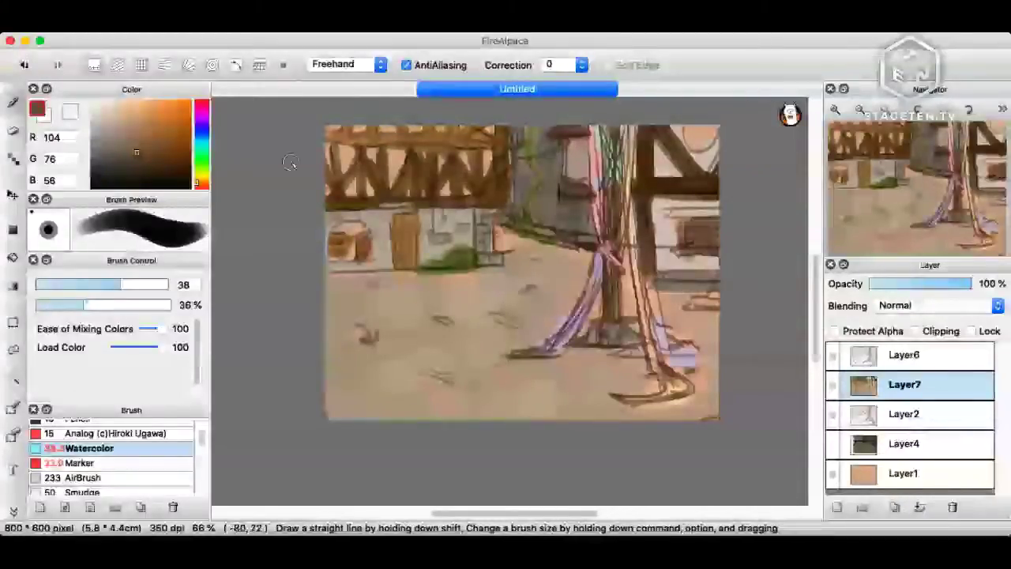
# Paint the stones on the ground grey RGB 137, 128, 121.
pyautogui.click(101, 140)
pyautogui.moveTo(432, 317); pyautogui.dragTo(459, 327)
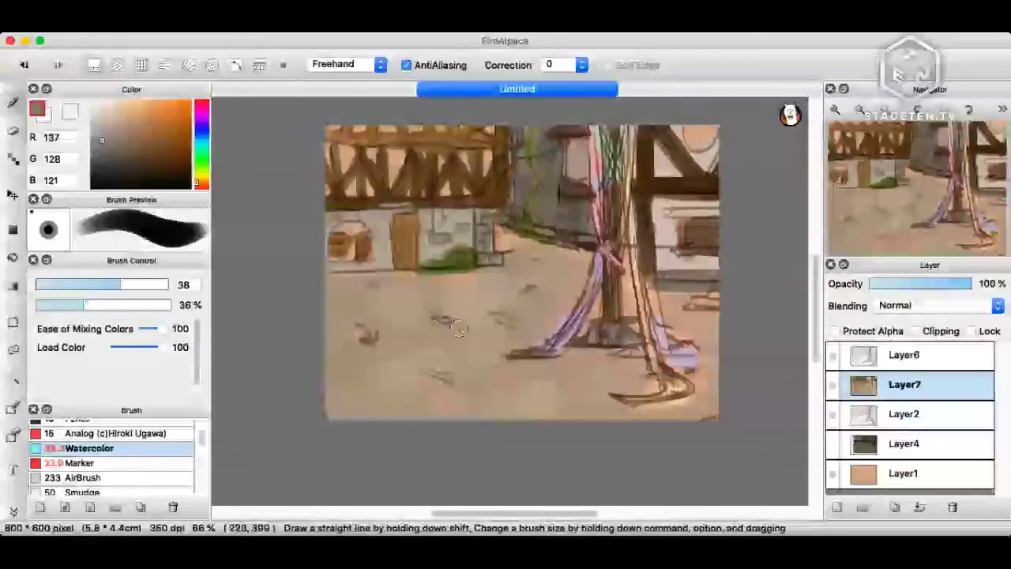
pyautogui.moveTo(407, 365); pyautogui.dragTo(446, 387)
pyautogui.moveTo(446, 387); pyautogui.dragTo(474, 392)
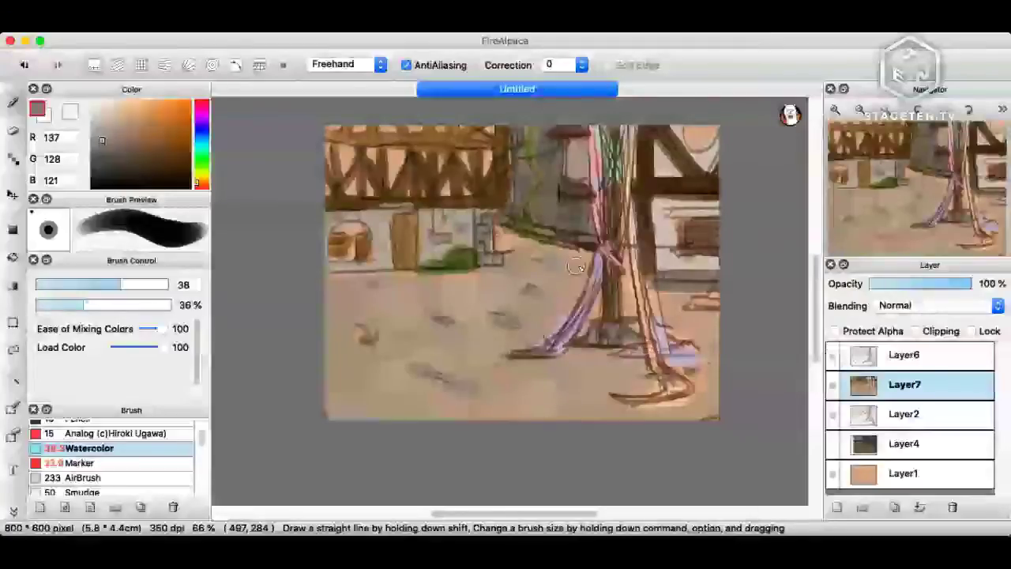
# Paint the right building's awning and round window and a spot on the tower yellow RGB 255, 213, 0.
pyautogui.click(201, 177)
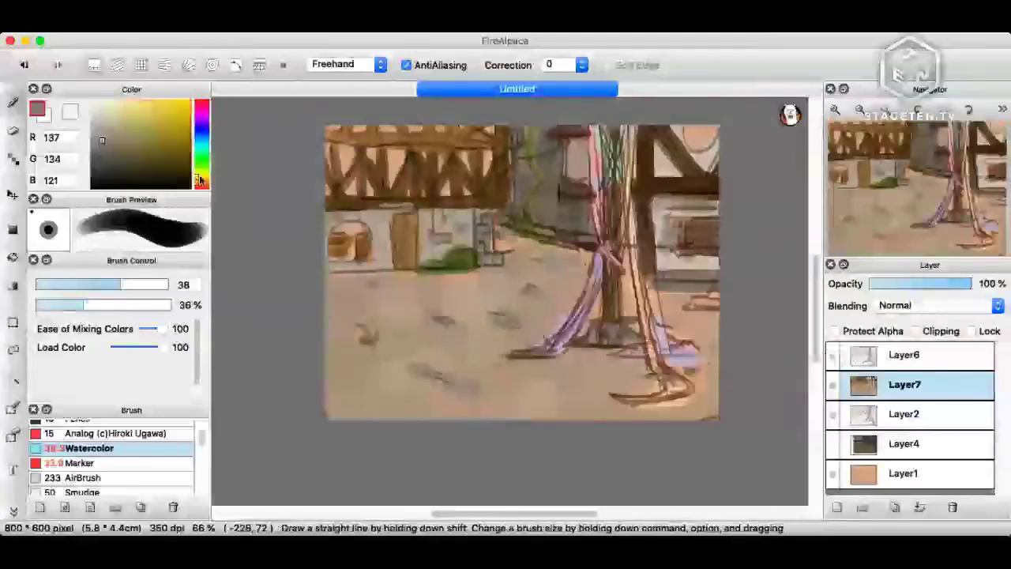
pyautogui.click(190, 102)
pyautogui.moveTo(674, 215)
pyautogui.mouseDown()
pyautogui.moveTo(738, 214)
pyautogui.moveTo(708, 208)
pyautogui.mouseUp()
pyautogui.moveTo(707, 208); pyautogui.dragTo(715, 205)
pyautogui.moveTo(687, 119)
pyautogui.mouseDown()
pyautogui.moveTo(706, 136)
pyautogui.moveTo(695, 138)
pyautogui.mouseUp()
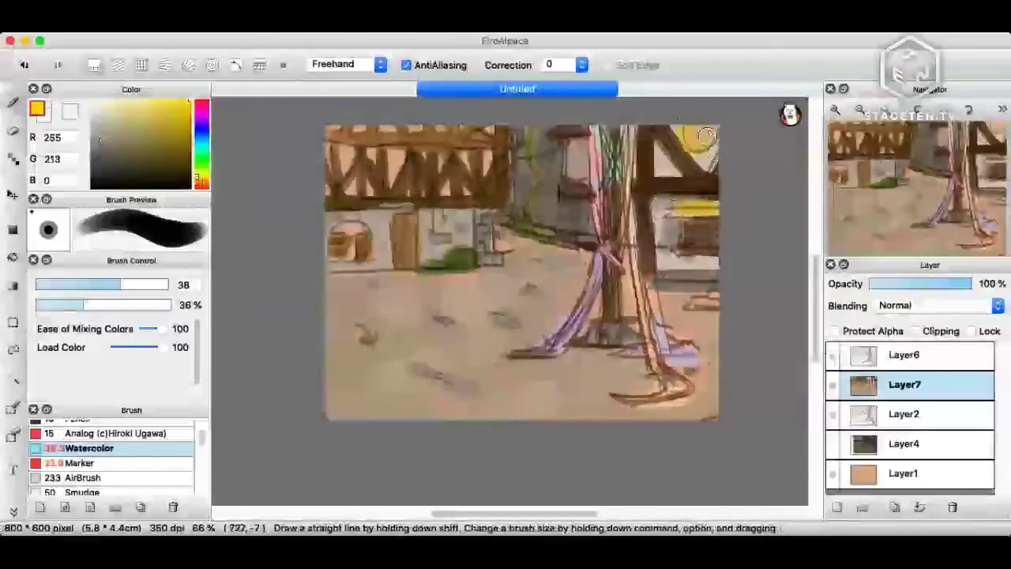
pyautogui.click(562, 203)
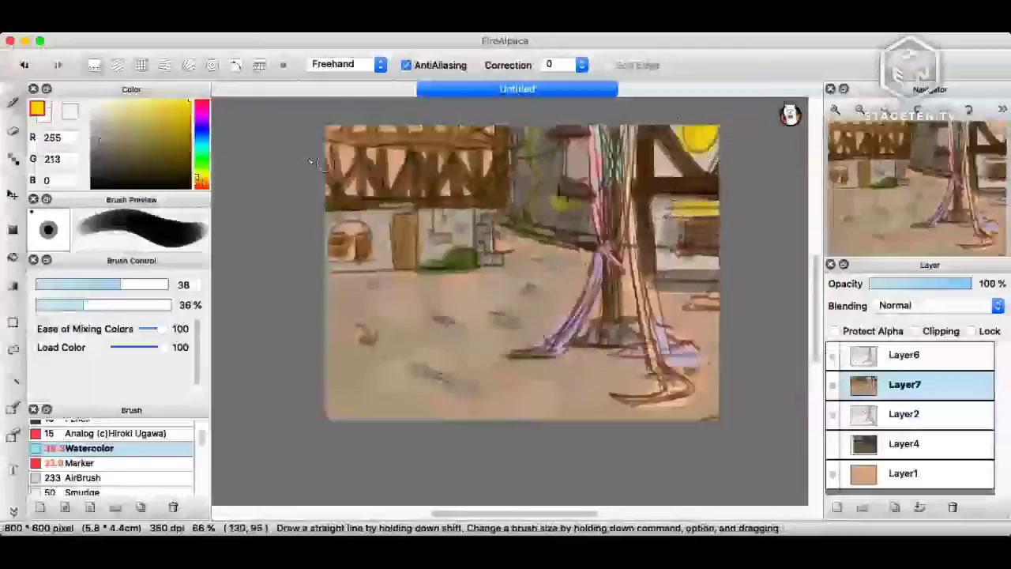
# With the Watercolor brush at size 23, paint the left building's hanging ornaments green RGB 101, 148, 115 and muted red RGB 148, 101, 101.
pyautogui.click(136, 100)
pyautogui.moveTo(136, 94); pyautogui.dragTo(135, 100)
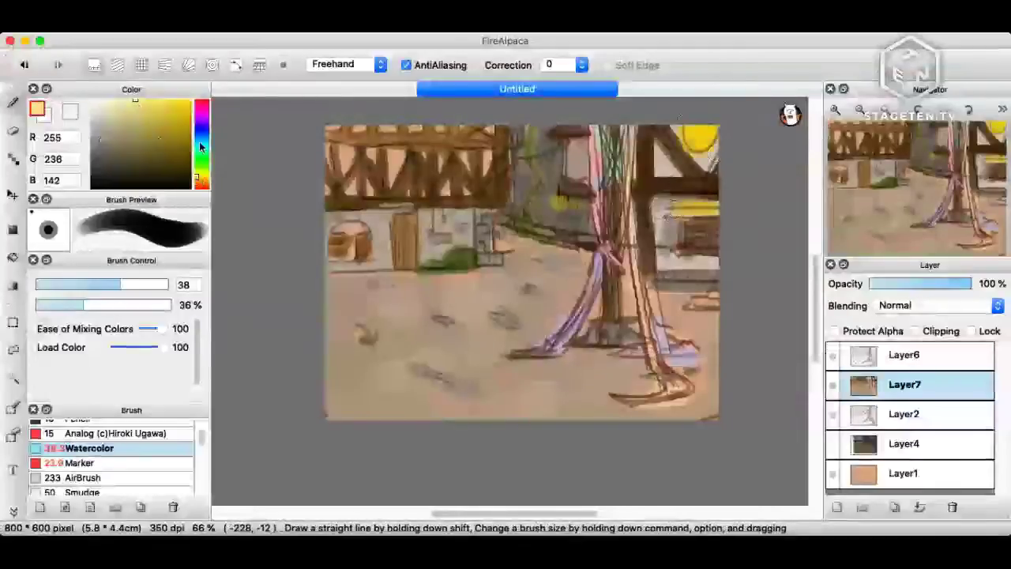
pyautogui.click(200, 154)
pyautogui.click(99, 282)
pyautogui.click(122, 136)
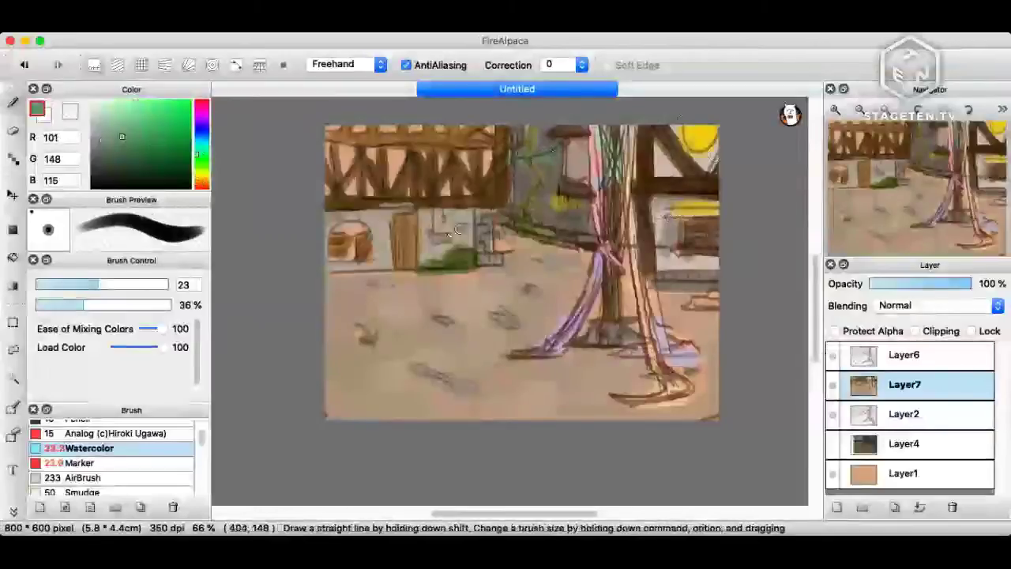
pyautogui.moveTo(439, 220); pyautogui.dragTo(434, 231)
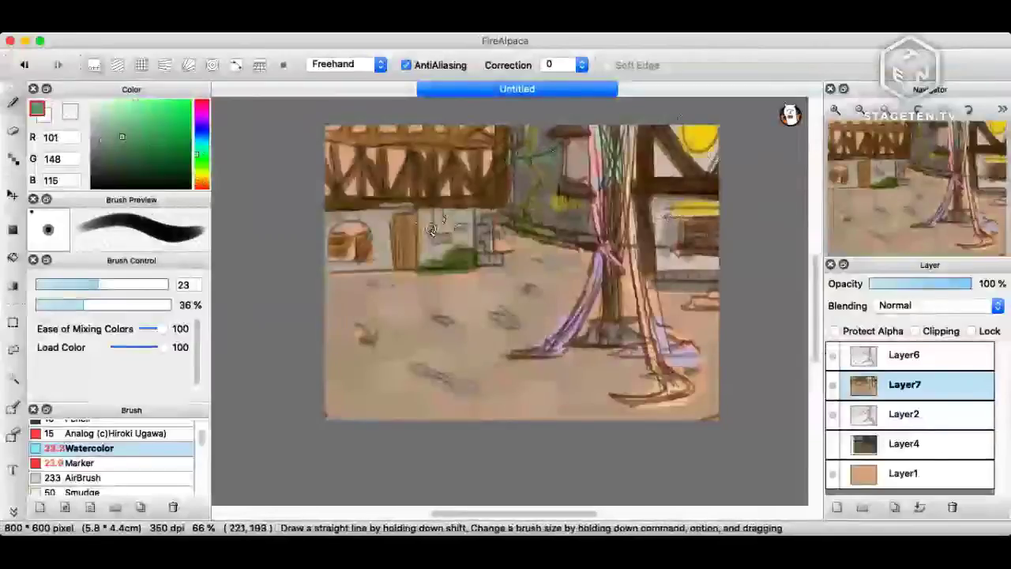
pyautogui.click(198, 123)
pyautogui.scroll(-1, 446, 215)
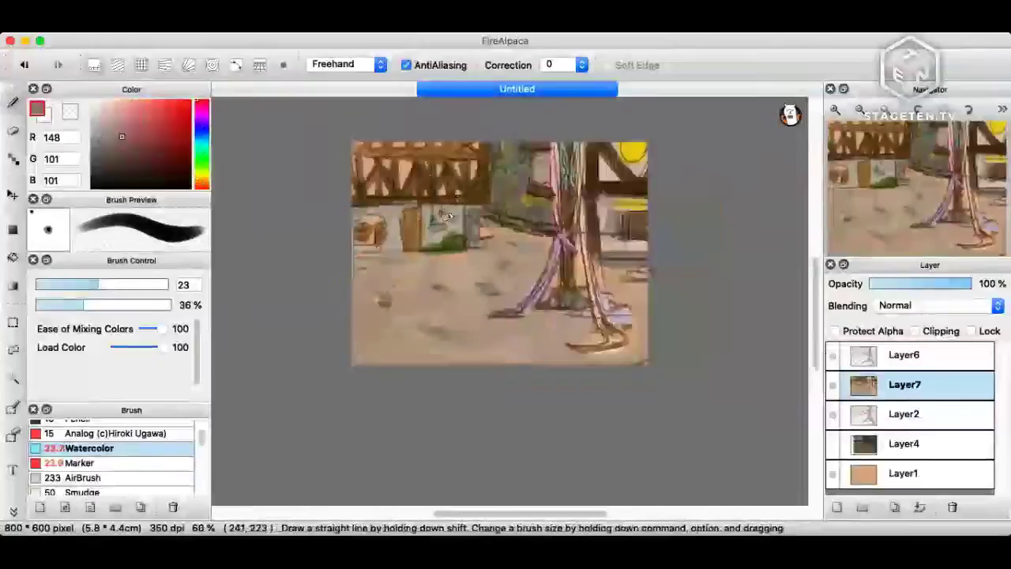
pyautogui.press('Tab')
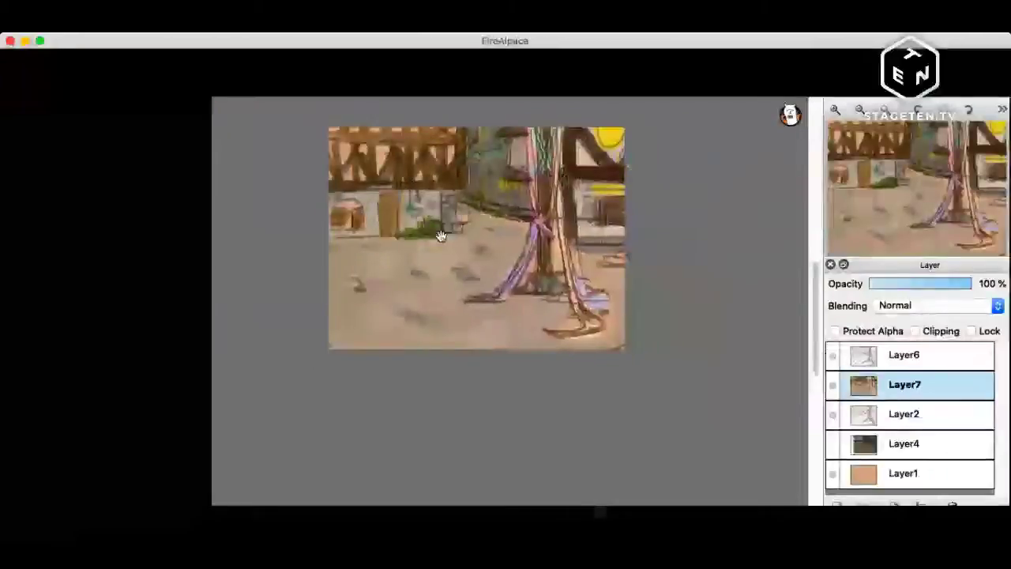
pyautogui.press('Tab')
pyautogui.scroll(1, 441, 236)
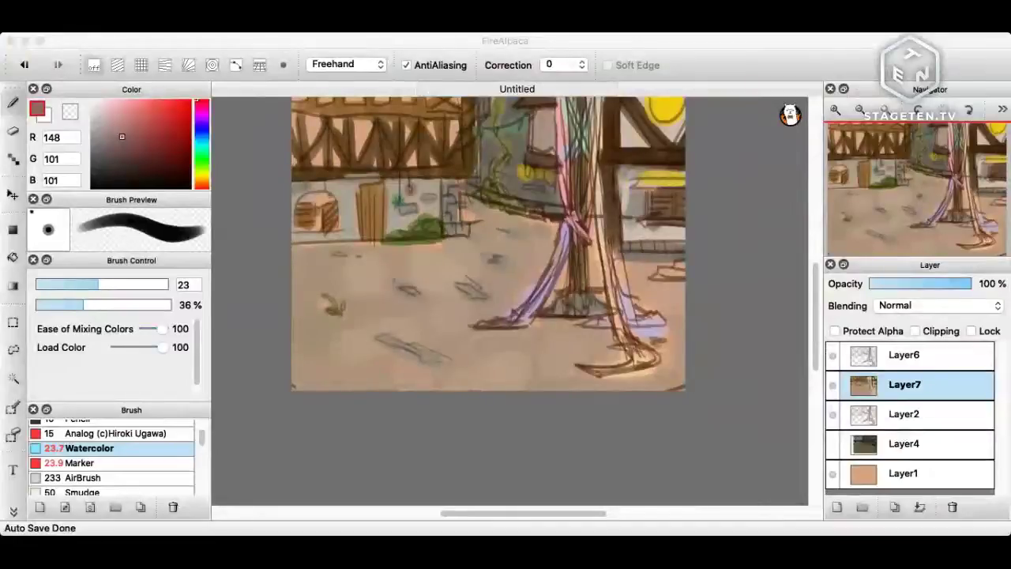
# Duplicate the colour layer Layer7 and set the copy to Overlay blending at 43% opacity.
pyautogui.moveTo(451, 203); pyautogui.dragTo(448, 256)
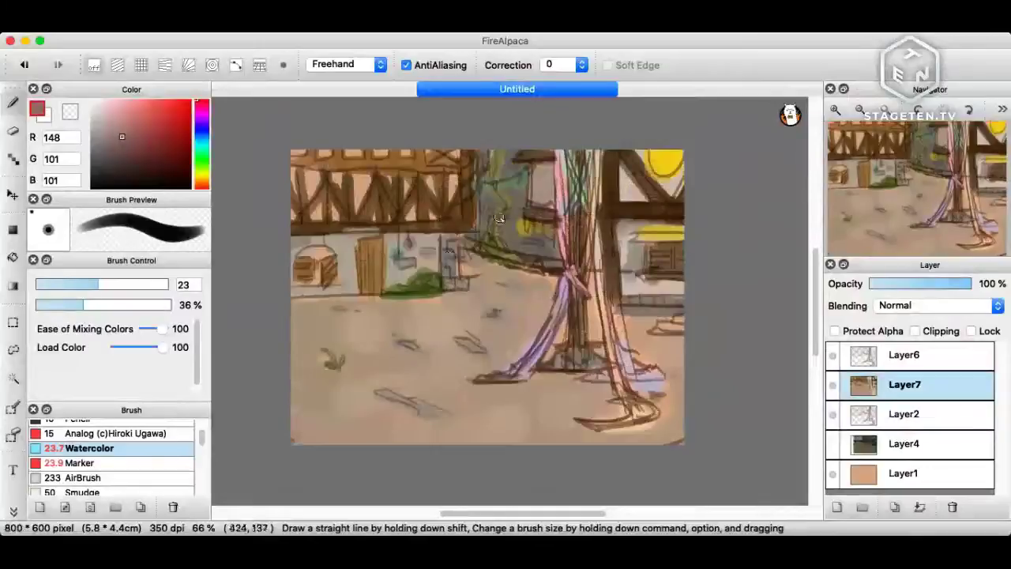
pyautogui.click(894, 506)
pyautogui.click(909, 308)
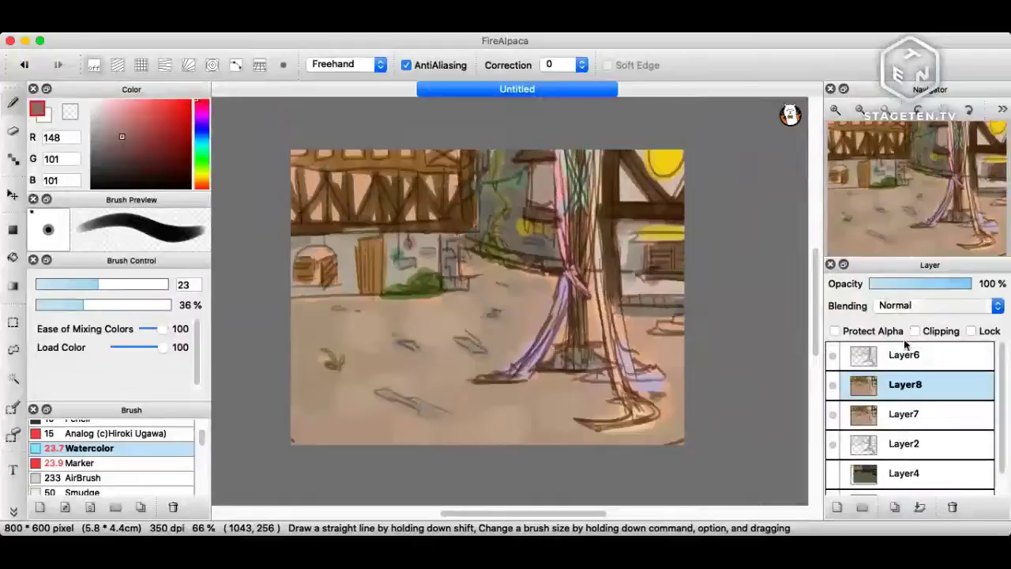
pyautogui.click(904, 342)
pyautogui.click(903, 284)
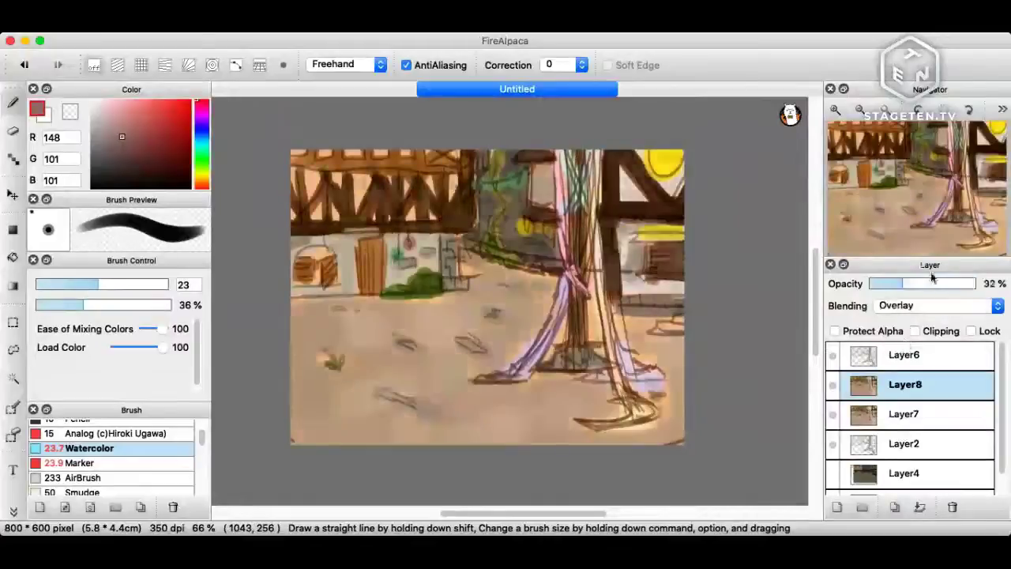
pyautogui.moveTo(930, 283); pyautogui.dragTo(915, 284)
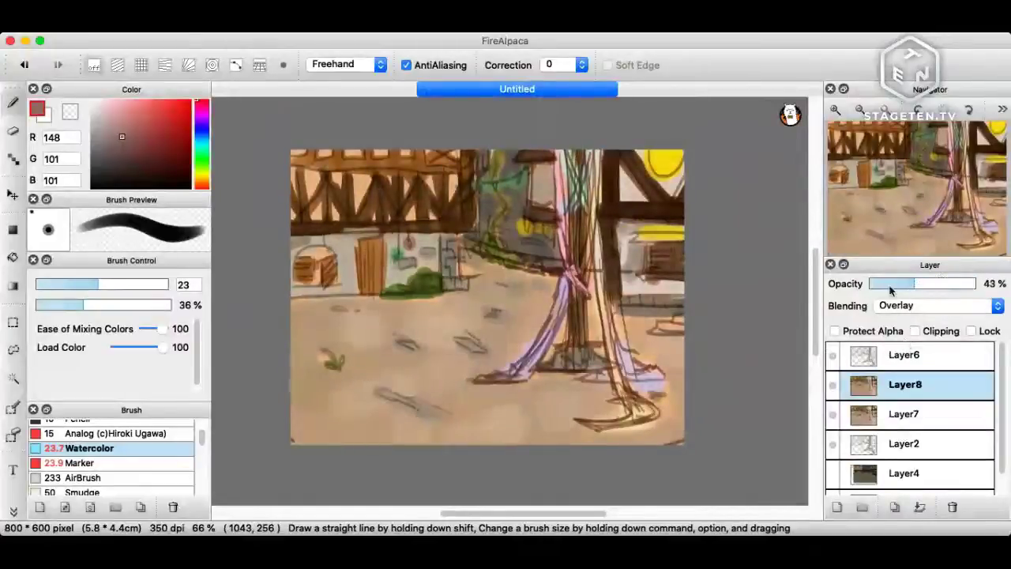
# Add a new layer and fill it with a linear gradient from orange RGB 255, 175, 0 to dark red, running diagonally across the scene.
pyautogui.click(839, 506)
pyautogui.moveTo(199, 185); pyautogui.dragTo(204, 181)
pyautogui.click(191, 102)
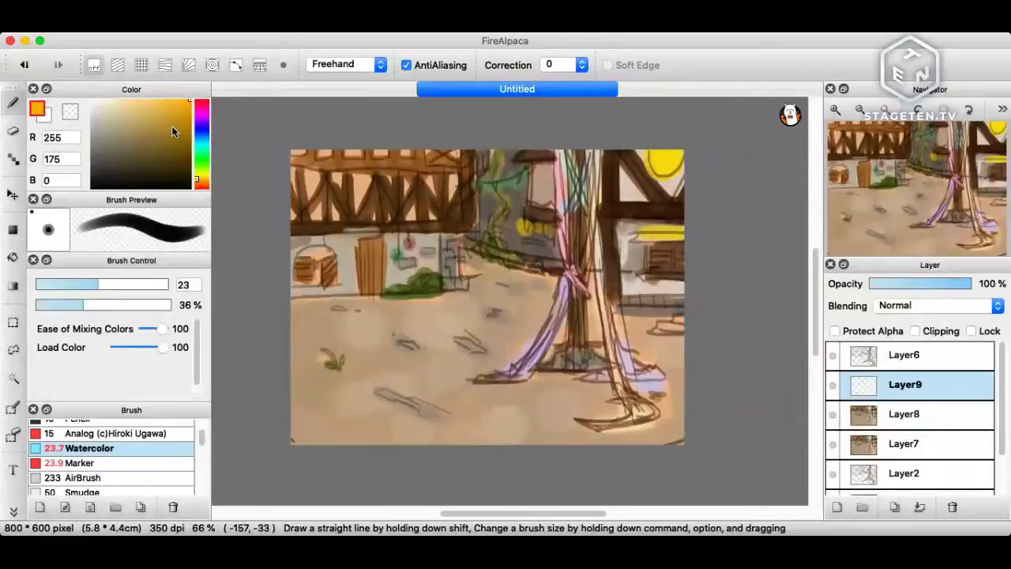
pyautogui.click(14, 284)
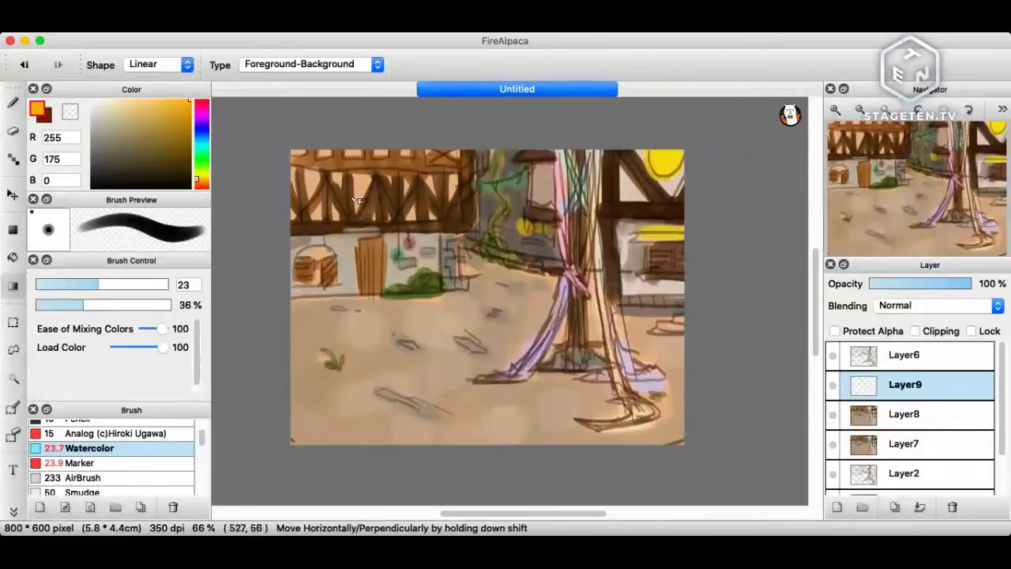
pyautogui.moveTo(695, 206)
pyautogui.mouseDown()
pyautogui.moveTo(602, 230)
pyautogui.moveTo(424, 306)
pyautogui.mouseUp()
# Compare Overlay and Add blending on the gradient layer, and settle on Overlay at 12% opacity.
pyautogui.click(925, 305)
pyautogui.click(914, 345)
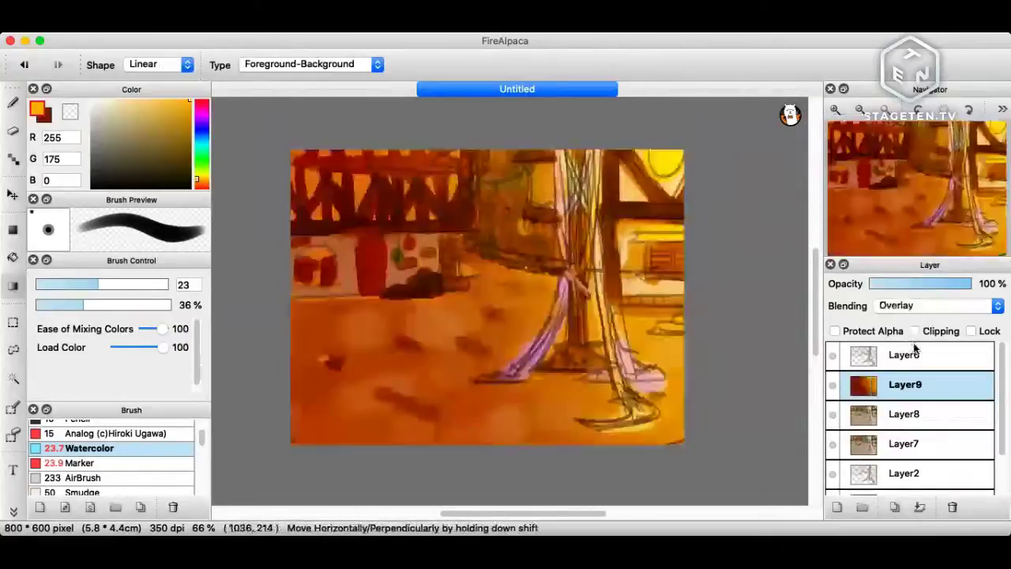
pyautogui.click(905, 305)
pyautogui.click(904, 291)
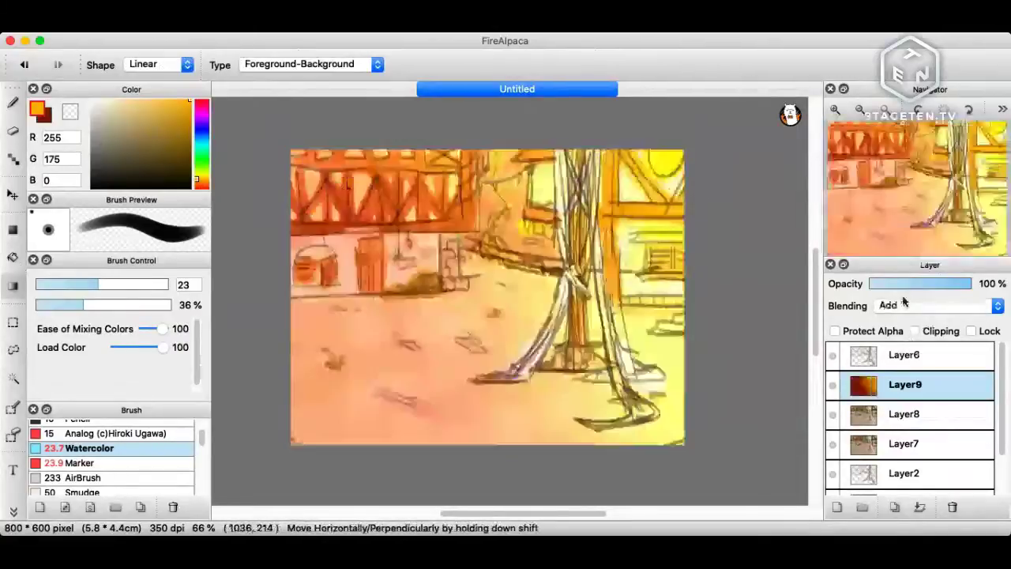
pyautogui.moveTo(901, 284); pyautogui.dragTo(891, 288)
pyautogui.press('b')
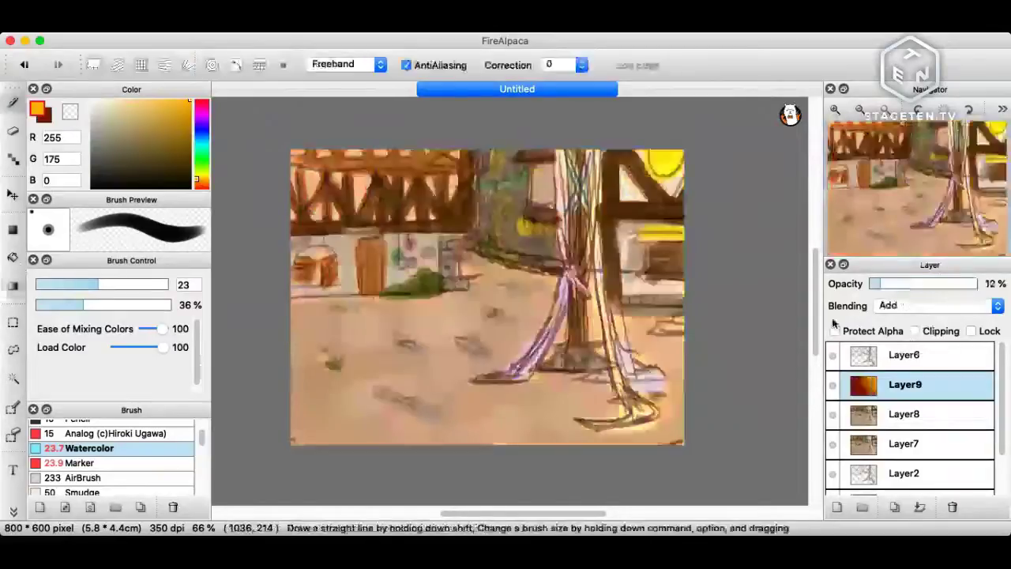
pyautogui.click(891, 305)
pyautogui.click(896, 320)
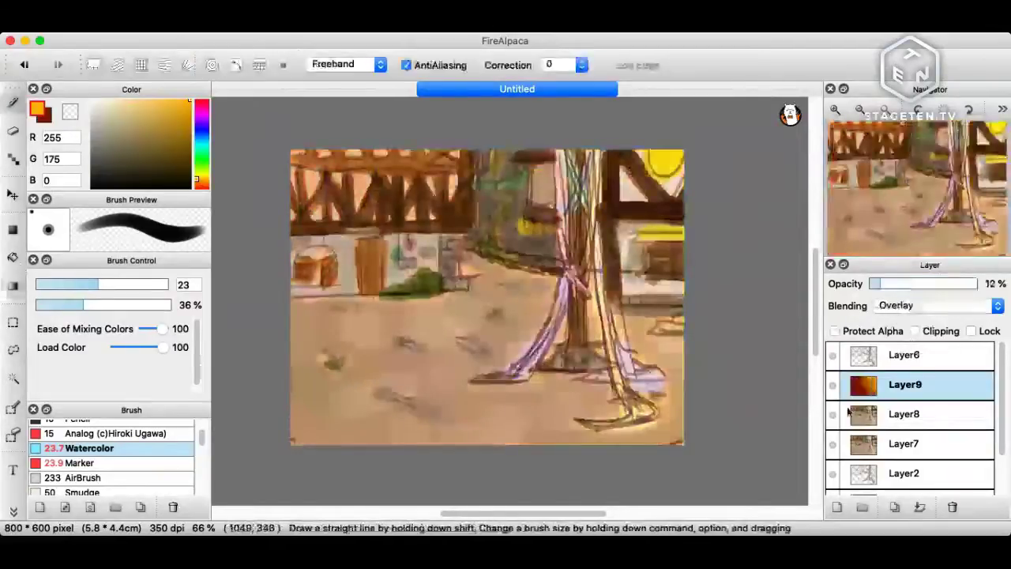
# Add a new layer above the gradient and set up the Marker brush at size 30.
pyautogui.press('super+shift+n')
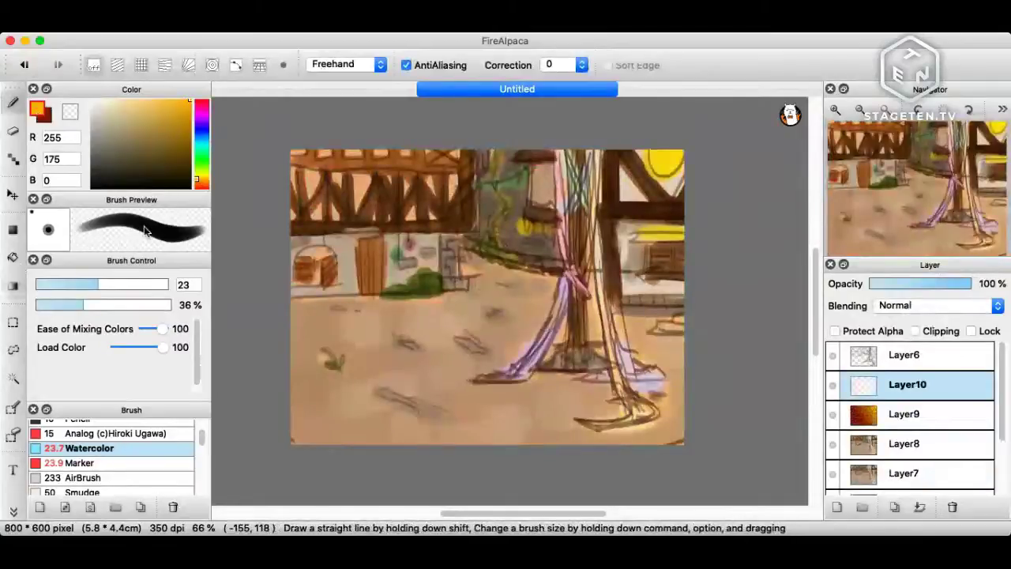
pyautogui.click(143, 284)
pyautogui.click(127, 477)
pyautogui.click(132, 491)
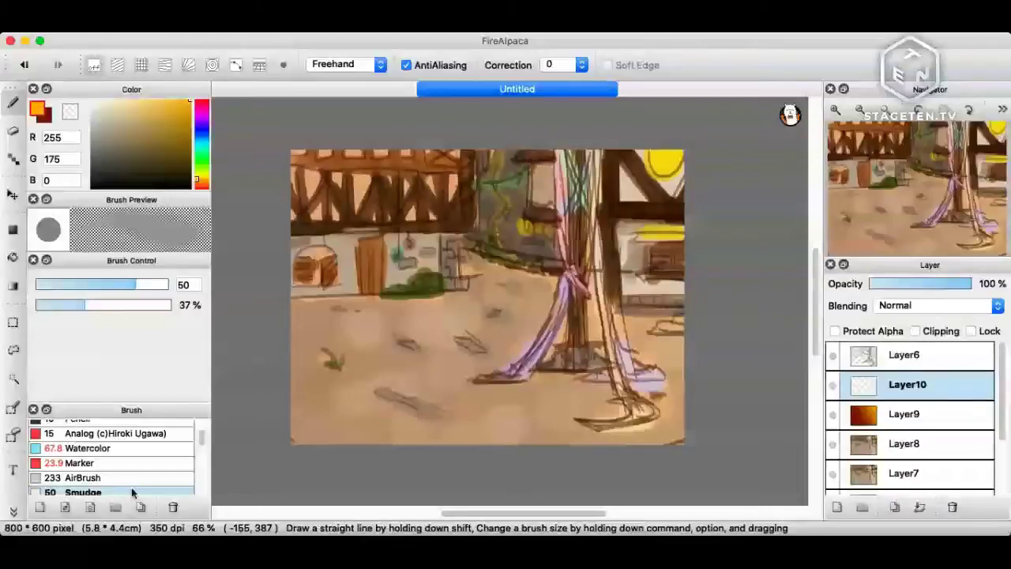
pyautogui.click(118, 463)
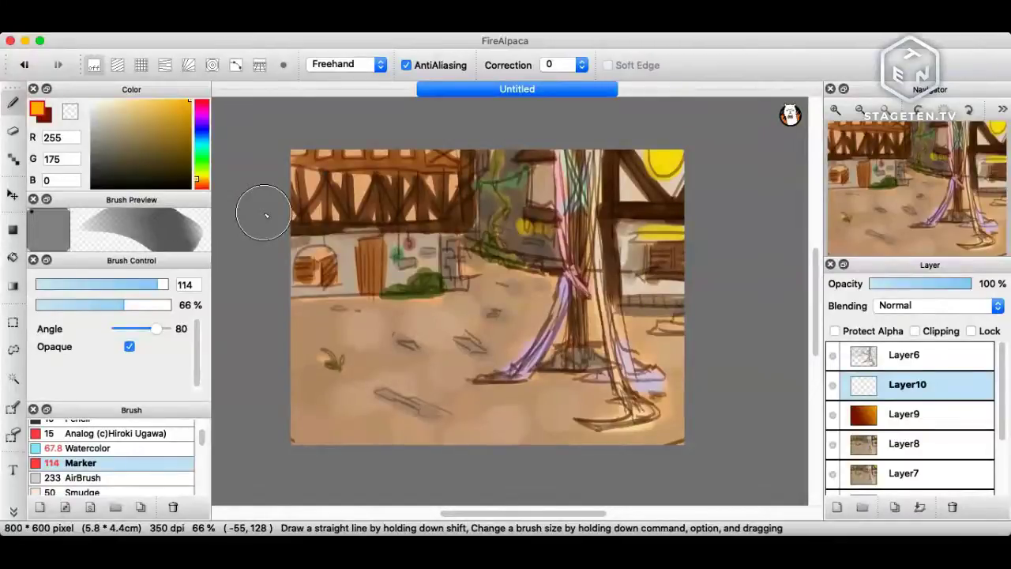
pyautogui.click(133, 284)
pyautogui.click(152, 305)
pyautogui.moveTo(127, 285); pyautogui.dragTo(109, 285)
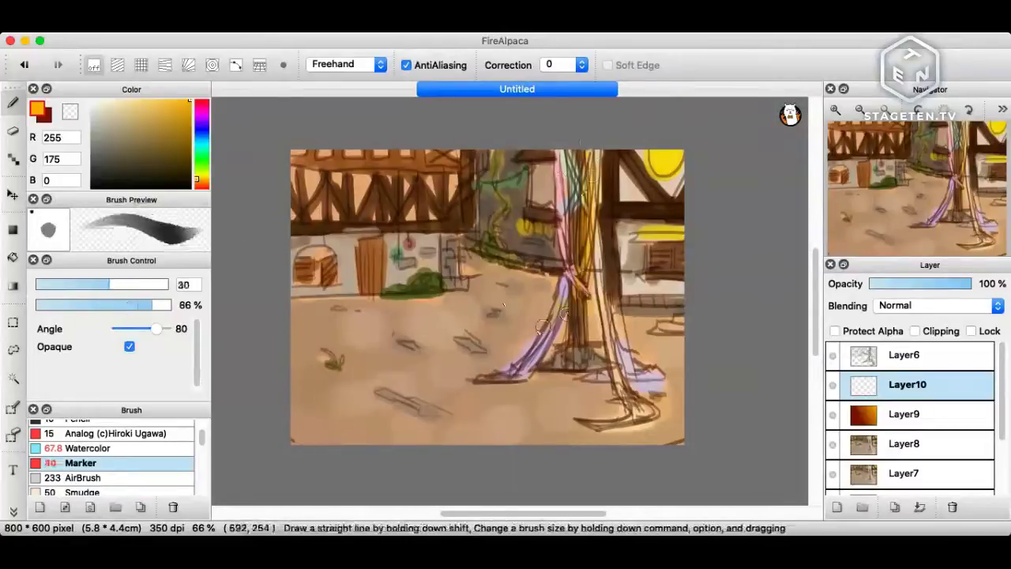
# Paint orange RGB 255, 175, 0 light accents on the tree trunk, roots, ground stones, bush, and both buildings' beams, doors and windows.
pyautogui.moveTo(526, 383); pyautogui.dragTo(517, 394)
pyautogui.moveTo(585, 314)
pyautogui.mouseDown()
pyautogui.moveTo(581, 362)
pyautogui.moveTo(597, 364)
pyautogui.mouseUp()
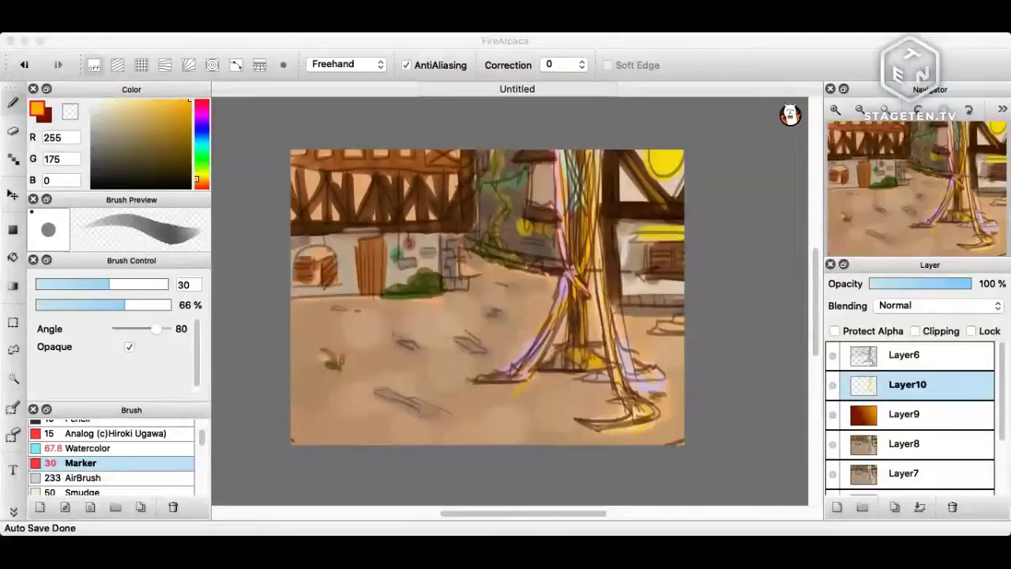
pyautogui.click(647, 253)
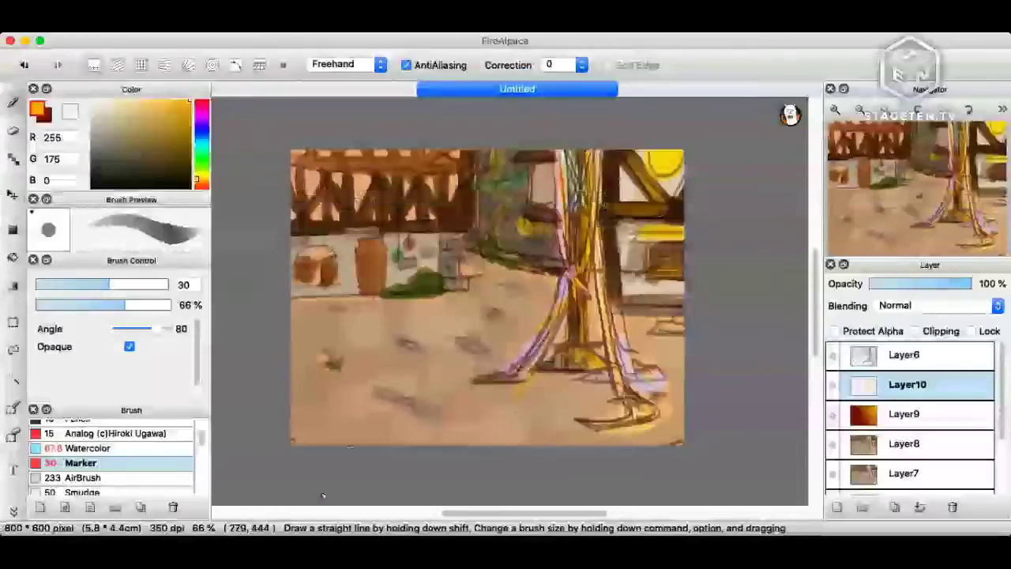
pyautogui.click(609, 173)
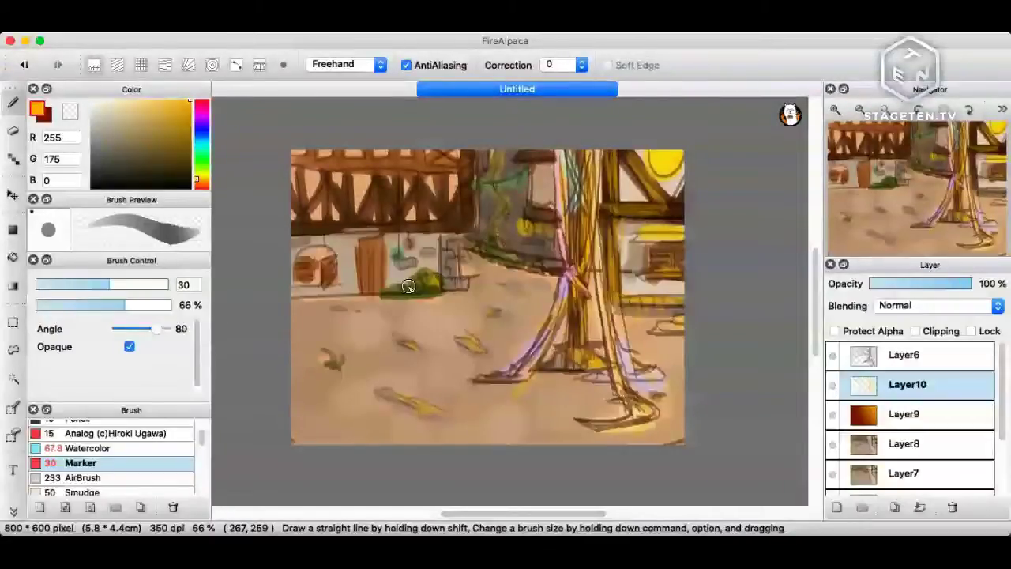
pyautogui.moveTo(385, 297); pyautogui.dragTo(376, 247)
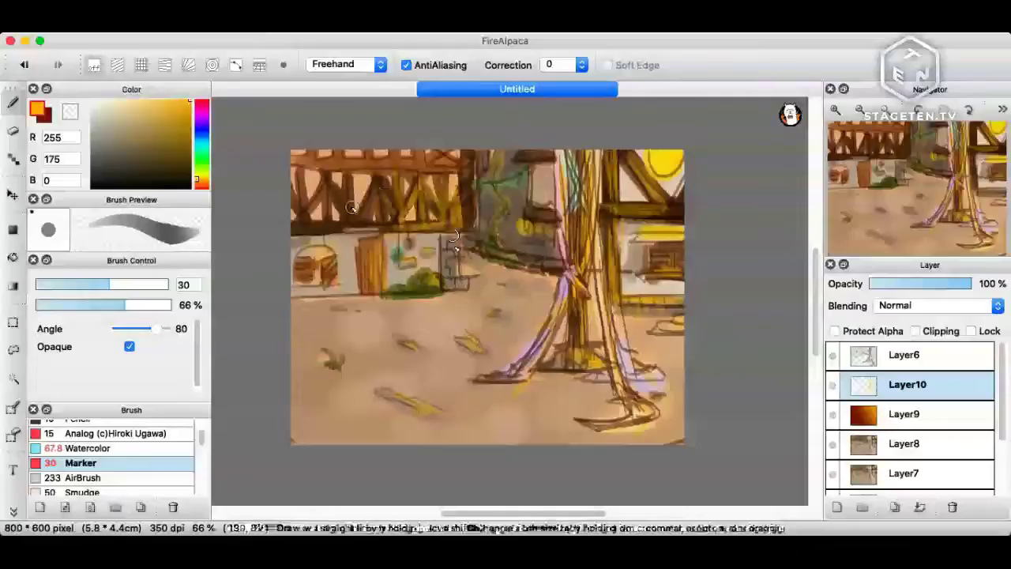
pyautogui.moveTo(461, 159)
pyautogui.mouseDown()
pyautogui.moveTo(422, 162)
pyautogui.moveTo(382, 147)
pyautogui.moveTo(371, 157)
pyautogui.mouseUp()
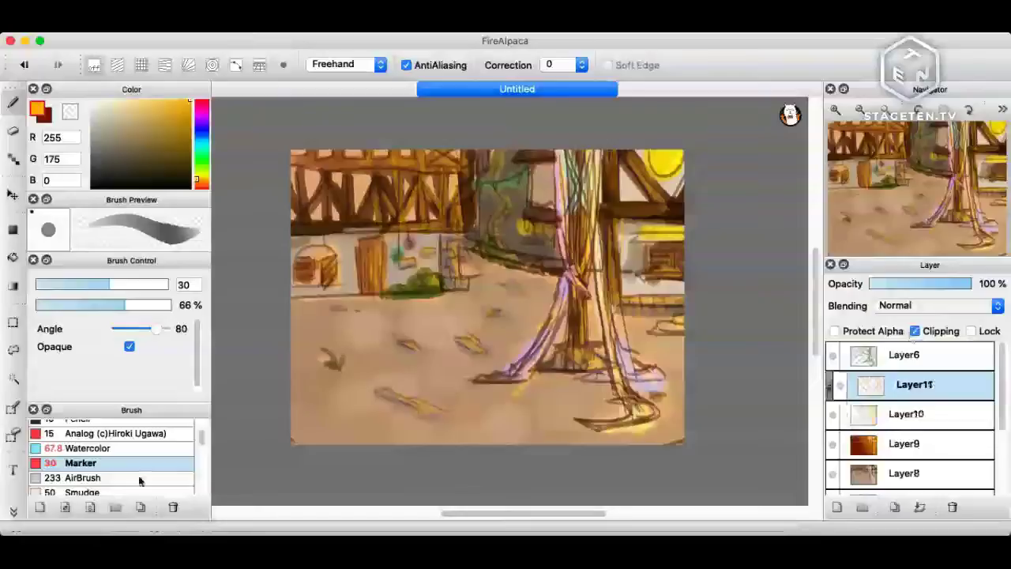
# Set up the AirBrush at size 145 and 25% opacity with dark red RGB 121, 17, 0.
pyautogui.click(139, 448)
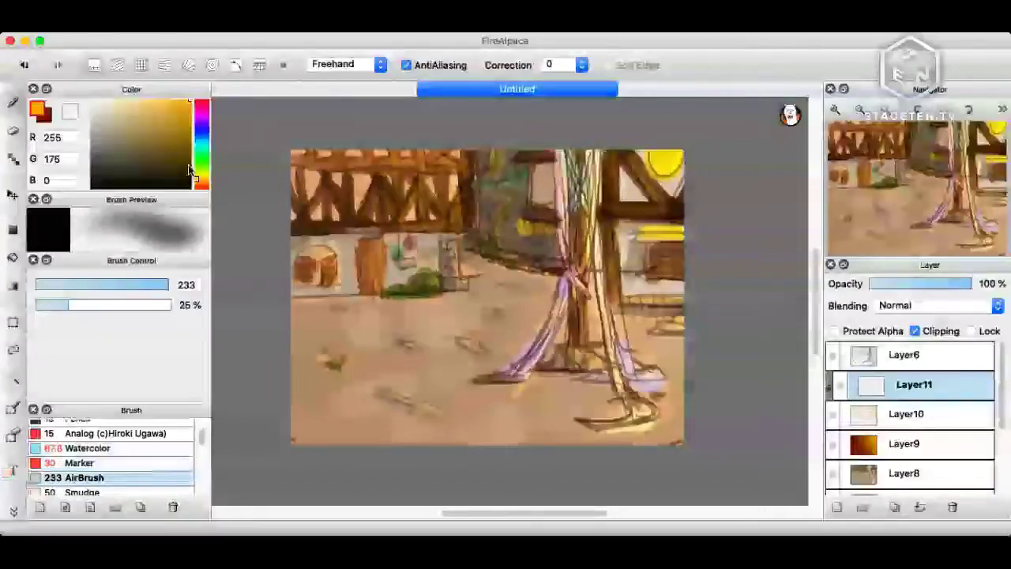
pyautogui.press('x')
pyautogui.moveTo(166, 285); pyautogui.dragTo(168, 284)
pyautogui.click(166, 287)
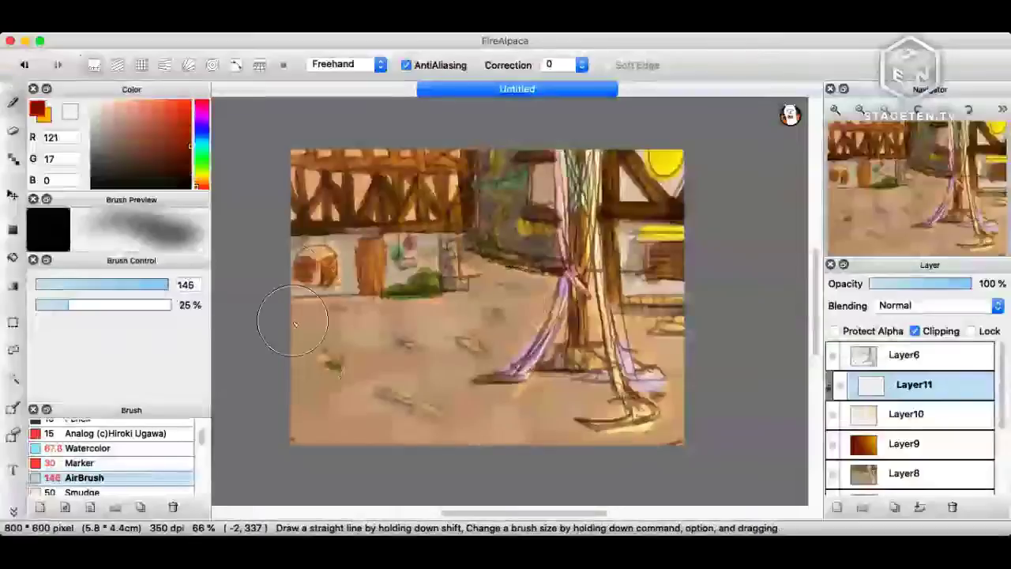
# Turn off clipping, airbrush dark red shadows over the ground by the roots and the background lane, and blend the layer as Multiply at 18% opacity.
pyautogui.moveTo(405, 395)
pyautogui.mouseDown()
pyautogui.moveTo(534, 362)
pyautogui.moveTo(433, 346)
pyautogui.mouseUp()
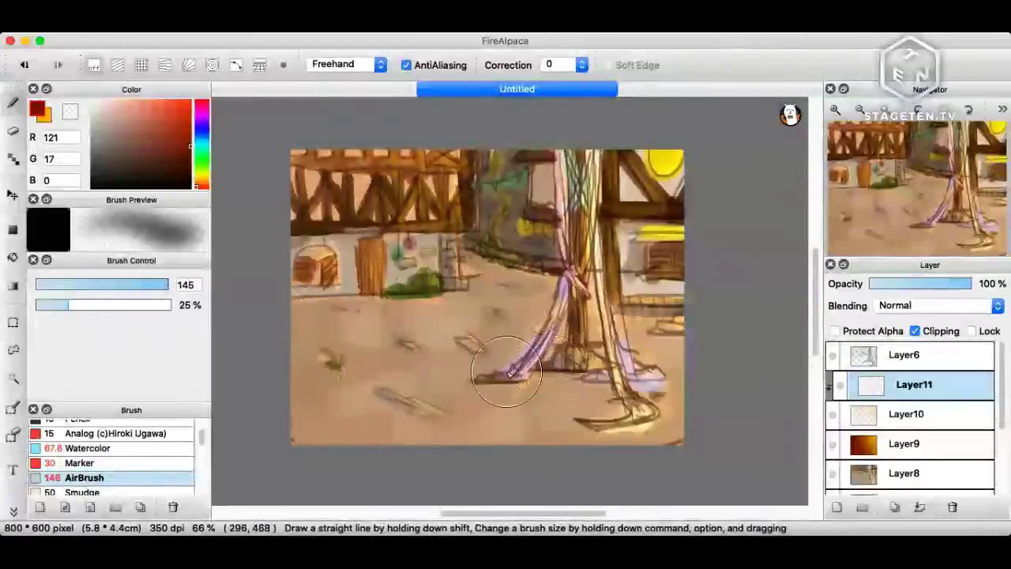
pyautogui.click(917, 332)
pyautogui.moveTo(580, 375)
pyautogui.mouseDown()
pyautogui.moveTo(429, 366)
pyautogui.moveTo(372, 388)
pyautogui.moveTo(545, 380)
pyautogui.moveTo(596, 399)
pyautogui.moveTo(576, 403)
pyautogui.moveTo(593, 399)
pyautogui.mouseUp()
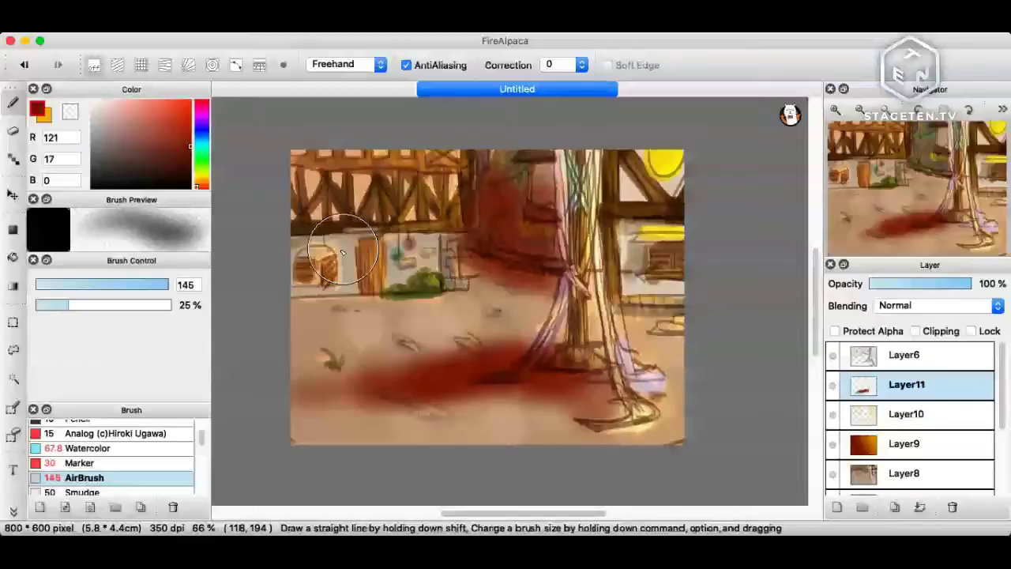
pyautogui.press('super+z')
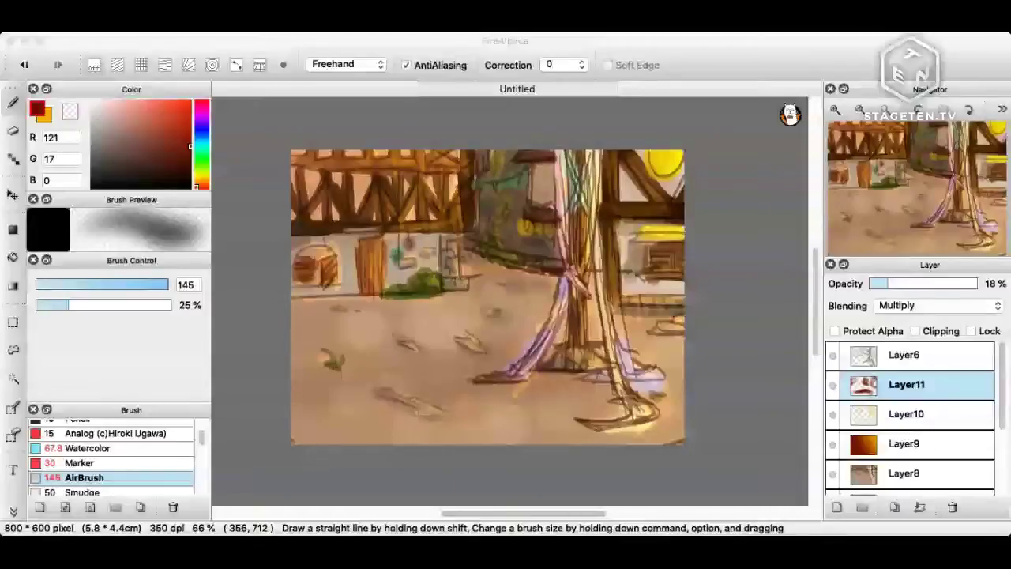
pyautogui.click(432, 349)
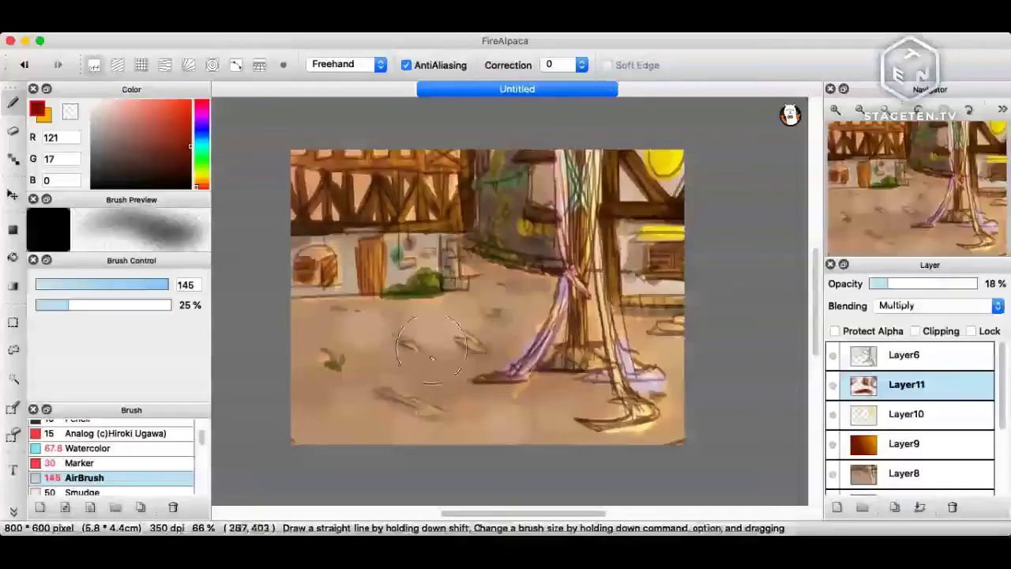
# Add a new layer and paint a dark red shadow from the tree's base across the ground with the Watercolor brush at size 127 and 26% opacity.
pyautogui.click(151, 448)
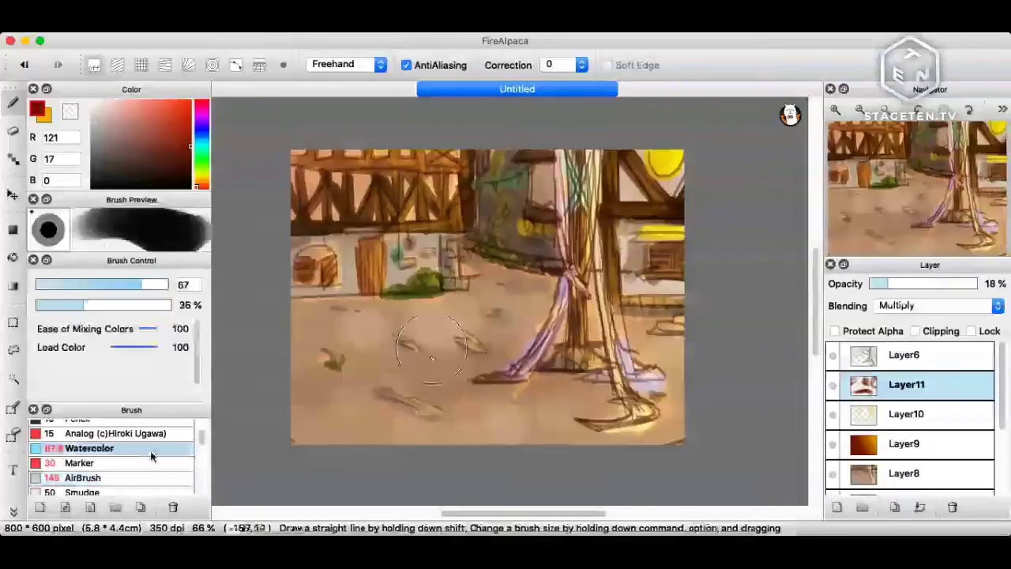
pyautogui.click(151, 448)
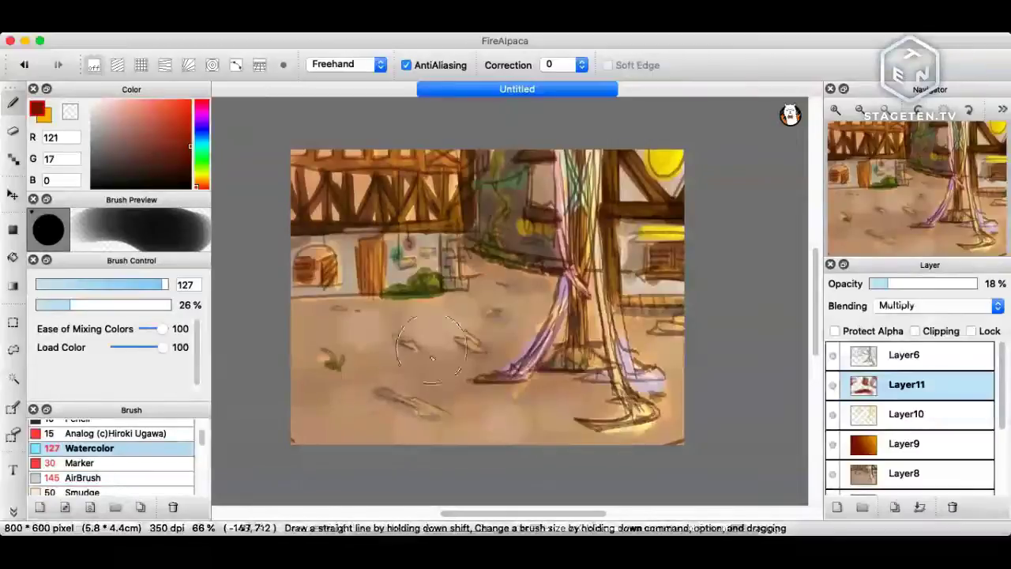
pyautogui.click(839, 507)
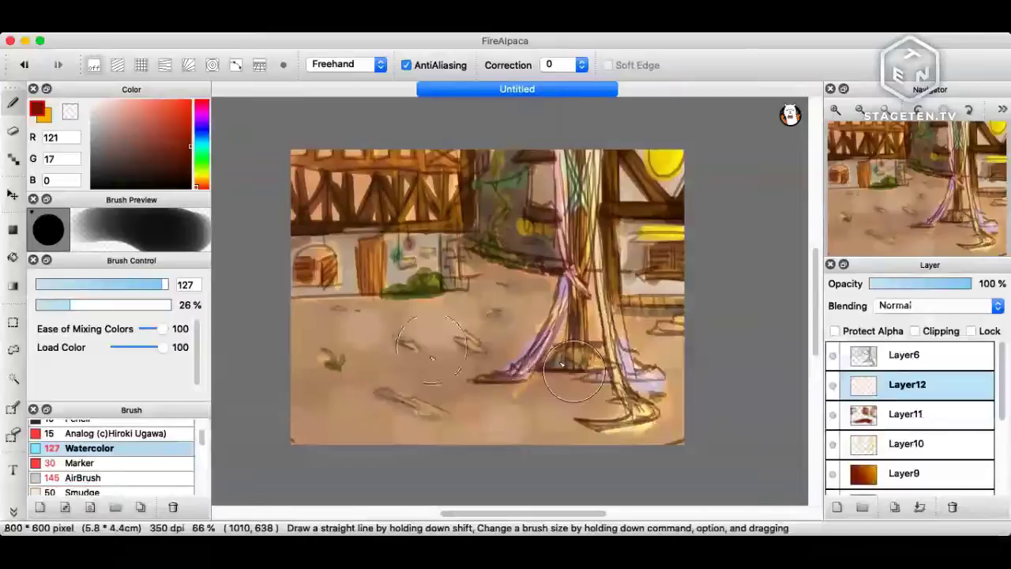
pyautogui.moveTo(573, 373)
pyautogui.mouseDown()
pyautogui.moveTo(371, 383)
pyautogui.moveTo(525, 375)
pyautogui.moveTo(524, 363)
pyautogui.moveTo(391, 378)
pyautogui.moveTo(540, 383)
pyautogui.moveTo(441, 363)
pyautogui.moveTo(407, 380)
pyautogui.moveTo(571, 368)
pyautogui.moveTo(563, 363)
pyautogui.moveTo(615, 371)
pyautogui.moveTo(545, 359)
pyautogui.moveTo(360, 381)
pyautogui.moveTo(617, 378)
pyautogui.moveTo(524, 360)
pyautogui.moveTo(575, 349)
pyautogui.moveTo(477, 372)
pyautogui.moveTo(278, 378)
pyautogui.moveTo(442, 381)
pyautogui.mouseUp()
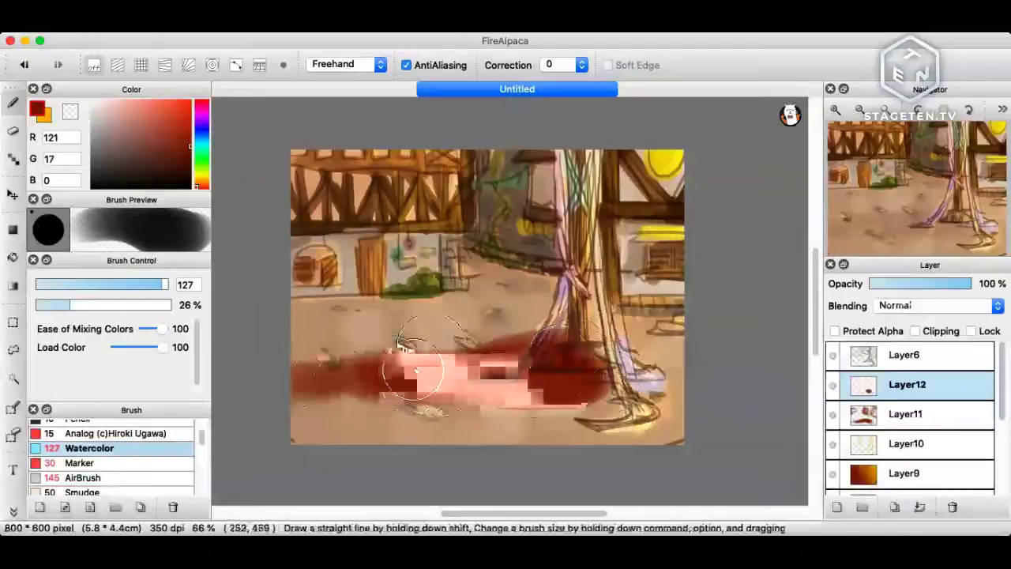
# Free-transform the dark red ground shadow on Layer12 so it narrows to a point toward the canvas's left edge.
pyautogui.press('super+t')
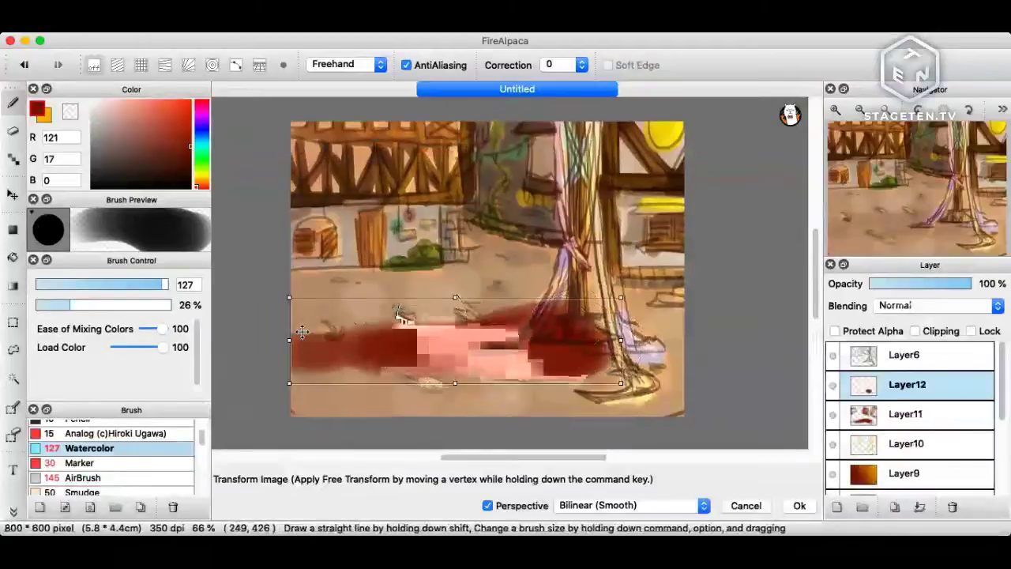
pyautogui.moveTo(289, 297); pyautogui.dragTo(295, 308)
pyautogui.moveTo(289, 383); pyautogui.dragTo(280, 352)
pyautogui.moveTo(295, 308); pyautogui.dragTo(282, 339)
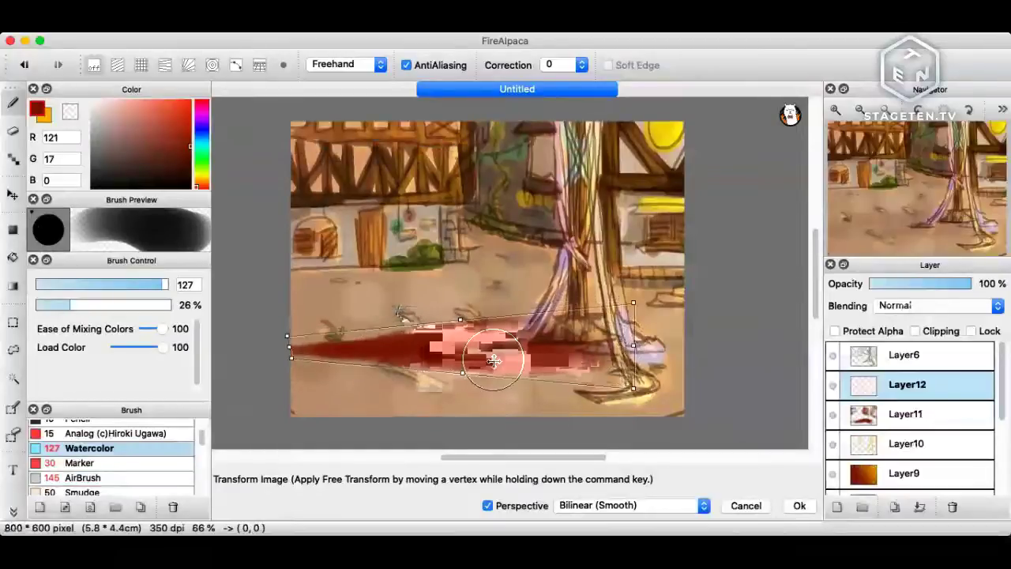
pyautogui.press('Return')
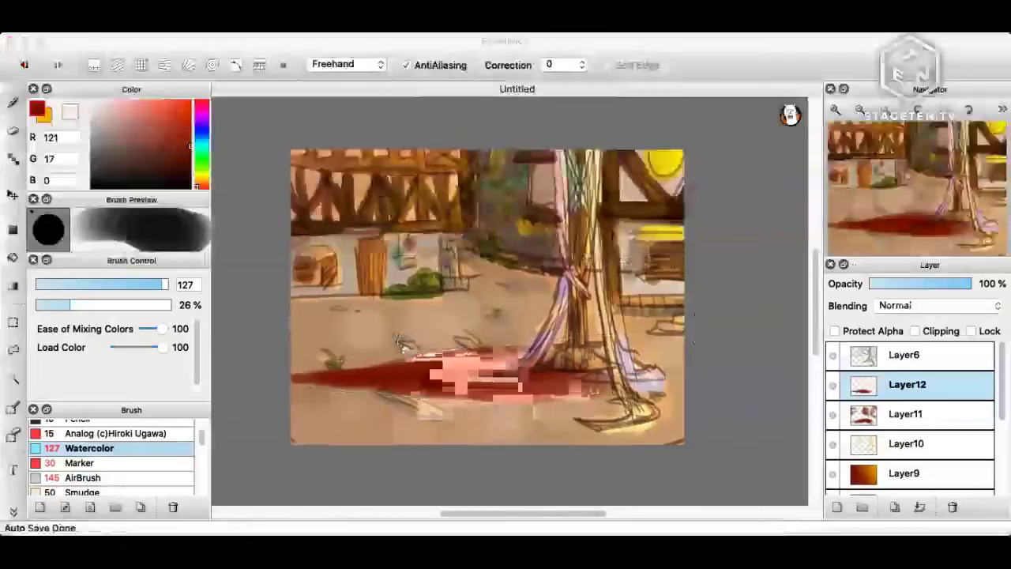
# Reduce the Watercolor brush size to 47 and paint dark red shadows under the left building's overhang and across its ground-floor wall.
pyautogui.click(385, 237)
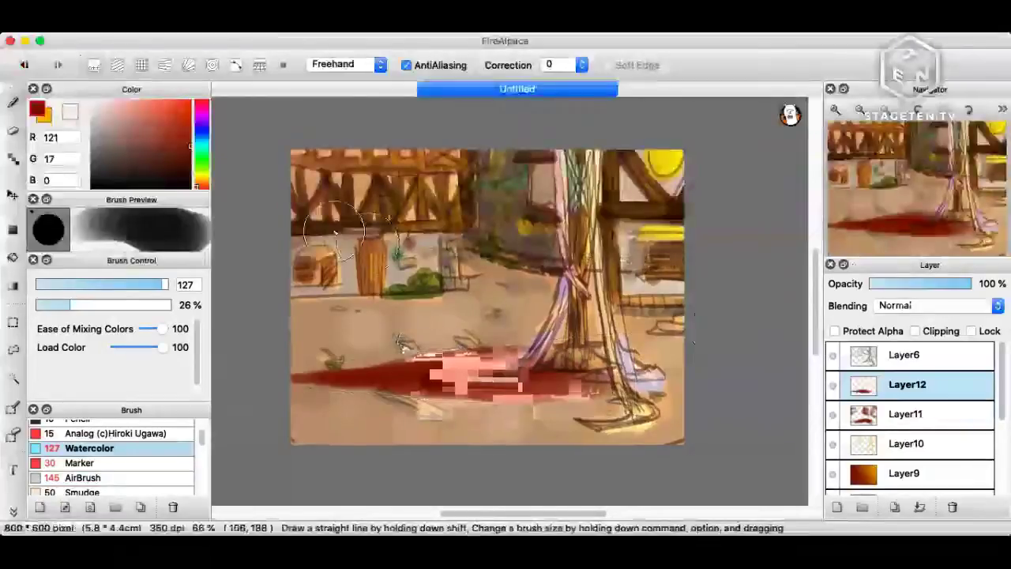
pyautogui.click(134, 286)
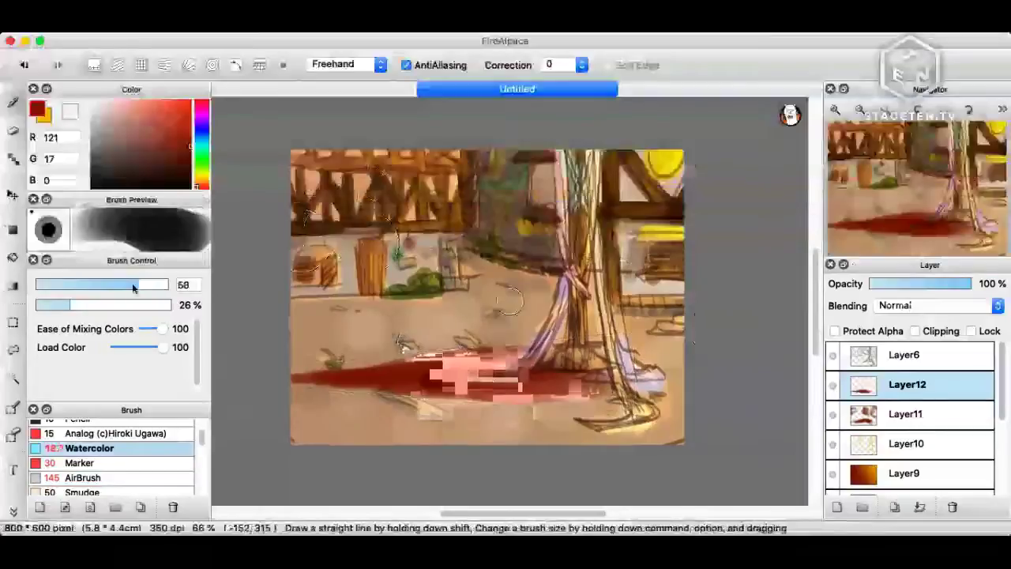
pyautogui.moveTo(134, 288); pyautogui.dragTo(131, 286)
pyautogui.moveTo(300, 231); pyautogui.dragTo(403, 234)
pyautogui.moveTo(403, 234); pyautogui.dragTo(371, 232)
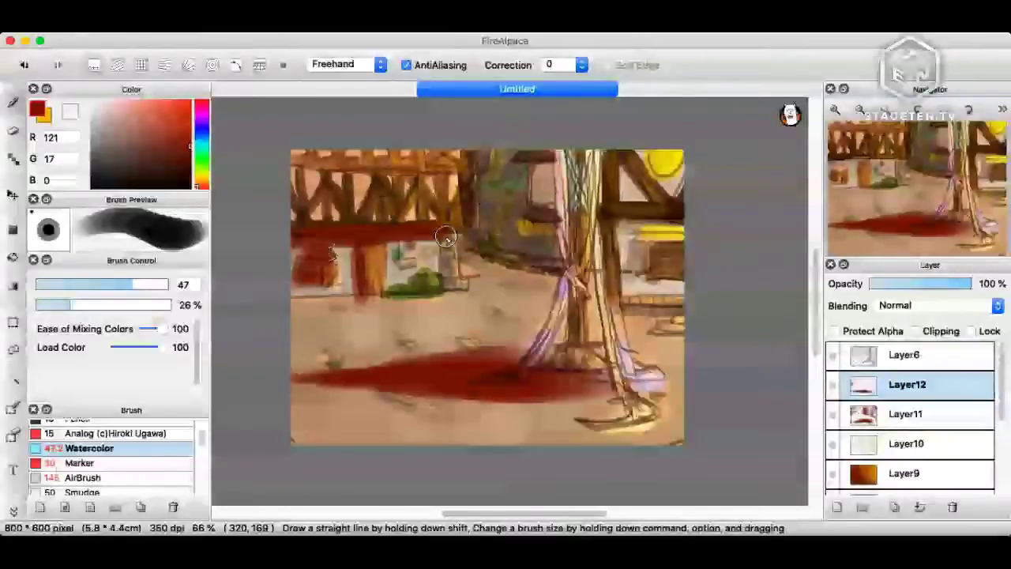
pyautogui.moveTo(446, 237); pyautogui.dragTo(403, 284)
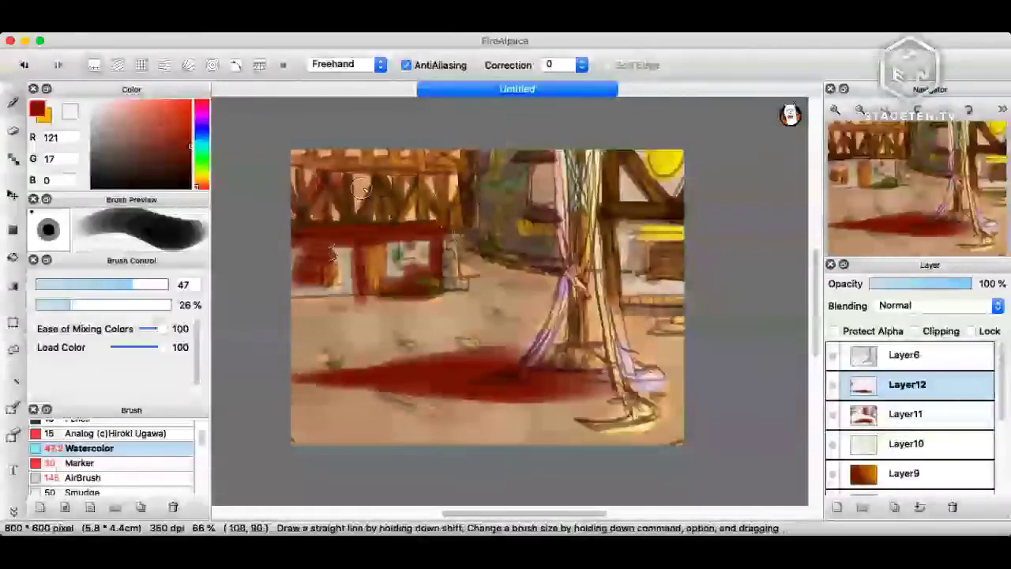
# Paint dark red shadows over the left building's upper timber framing, the background alley and the building behind the pole.
pyautogui.moveTo(416, 188); pyautogui.dragTo(439, 170)
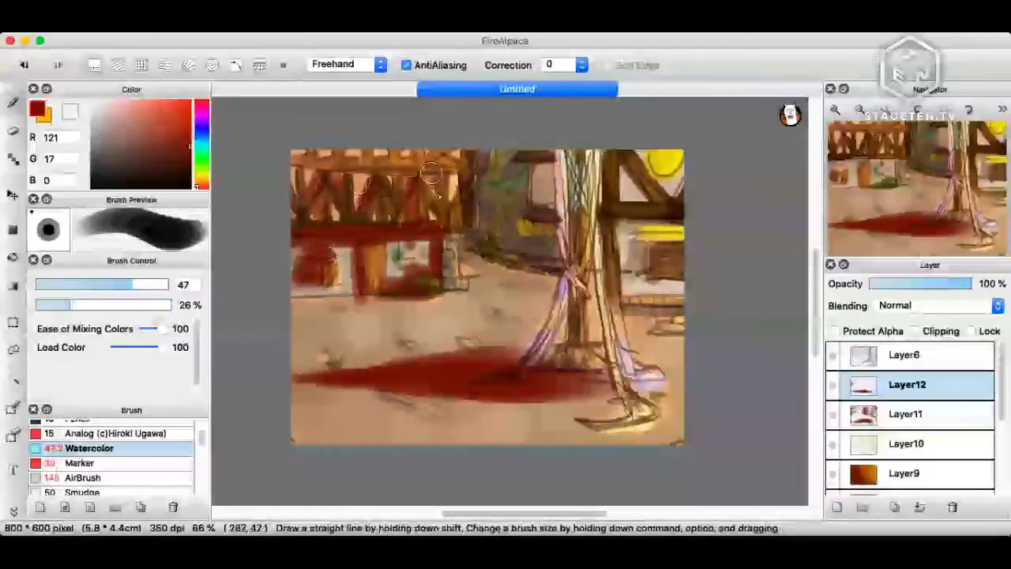
pyautogui.moveTo(302, 167); pyautogui.dragTo(478, 175)
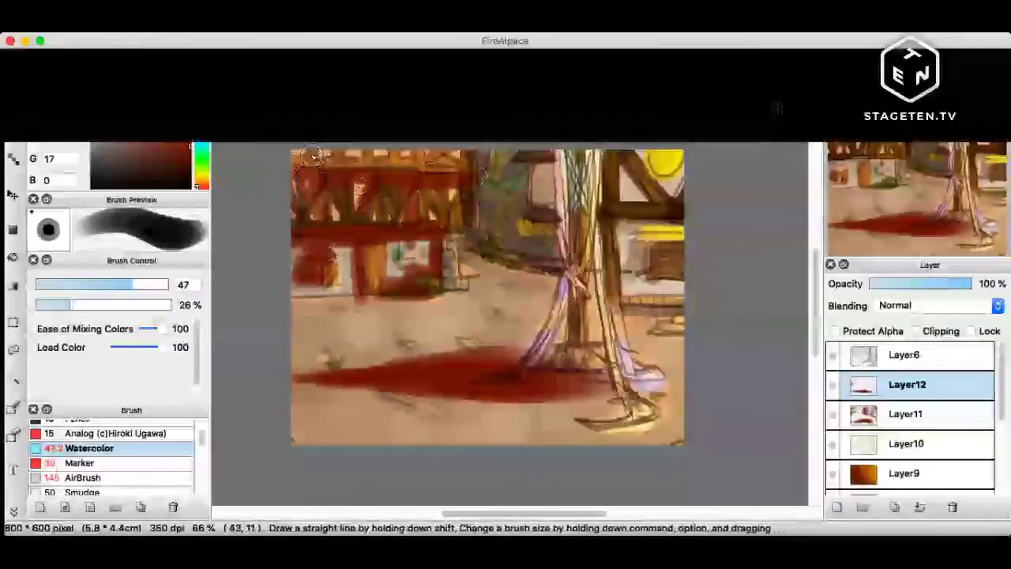
pyautogui.moveTo(310, 154)
pyautogui.mouseDown()
pyautogui.moveTo(439, 147)
pyautogui.moveTo(428, 162)
pyautogui.moveTo(453, 157)
pyautogui.moveTo(581, 192)
pyautogui.moveTo(561, 192)
pyautogui.moveTo(536, 169)
pyautogui.moveTo(548, 194)
pyautogui.moveTo(513, 225)
pyautogui.moveTo(539, 228)
pyautogui.moveTo(535, 237)
pyautogui.moveTo(546, 225)
pyautogui.moveTo(531, 186)
pyautogui.moveTo(486, 198)
pyautogui.moveTo(503, 163)
pyautogui.mouseUp()
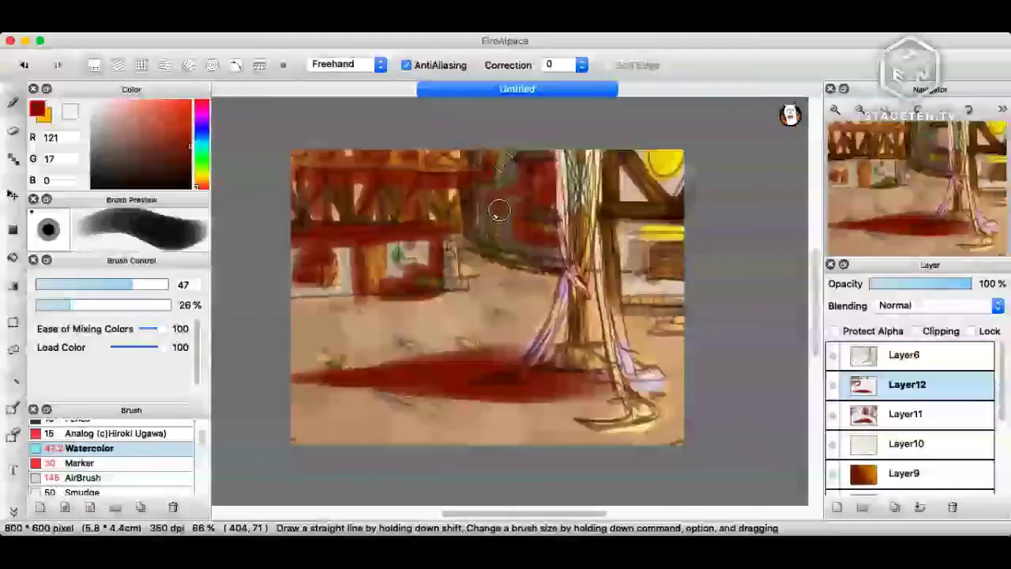
pyautogui.moveTo(499, 210)
pyautogui.mouseDown()
pyautogui.moveTo(661, 269)
pyautogui.moveTo(674, 258)
pyautogui.moveTo(629, 248)
pyautogui.mouseUp()
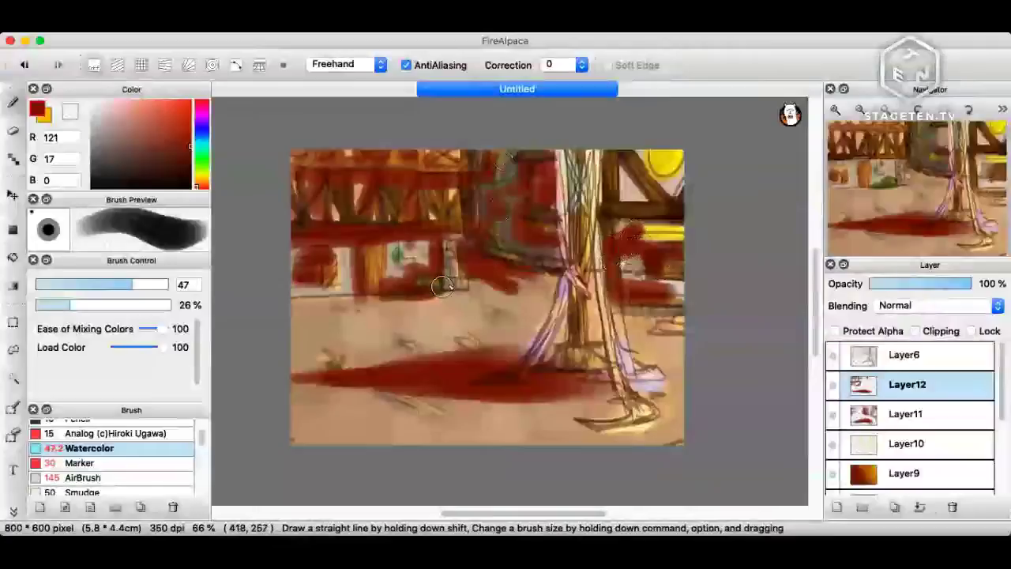
pyautogui.moveTo(621, 174)
pyautogui.mouseDown()
pyautogui.moveTo(673, 192)
pyautogui.moveTo(682, 168)
pyautogui.moveTo(654, 182)
pyautogui.moveTo(633, 159)
pyautogui.mouseUp()
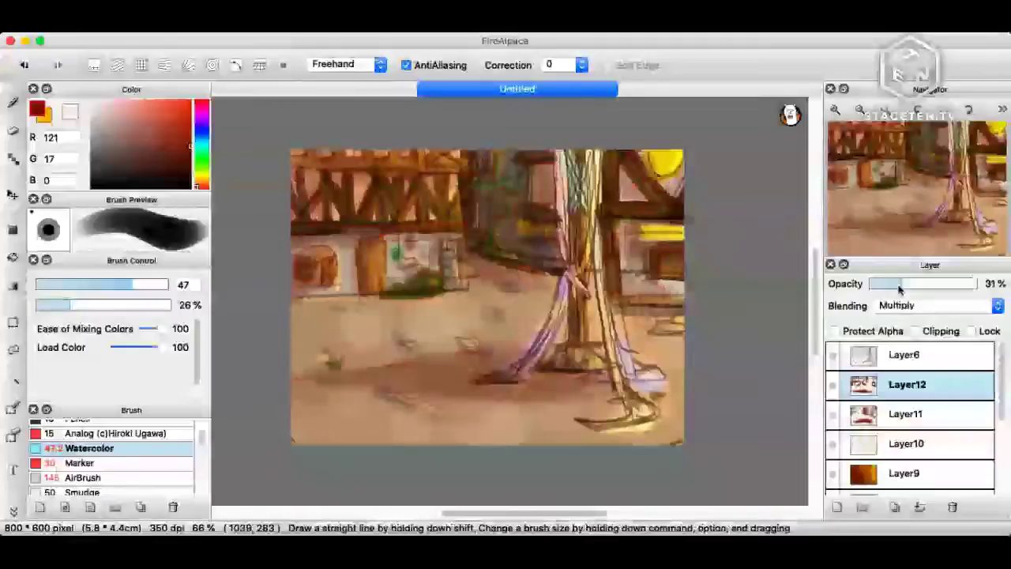
# Set the opacity of the Layer6 line art to 51%.
pyautogui.click(904, 355)
pyautogui.click(904, 284)
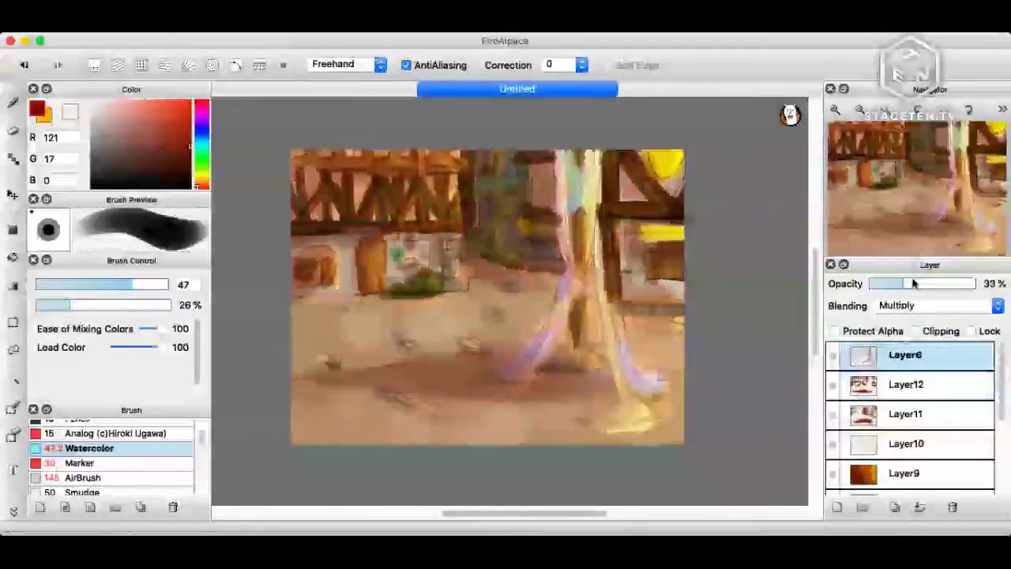
pyautogui.click(922, 285)
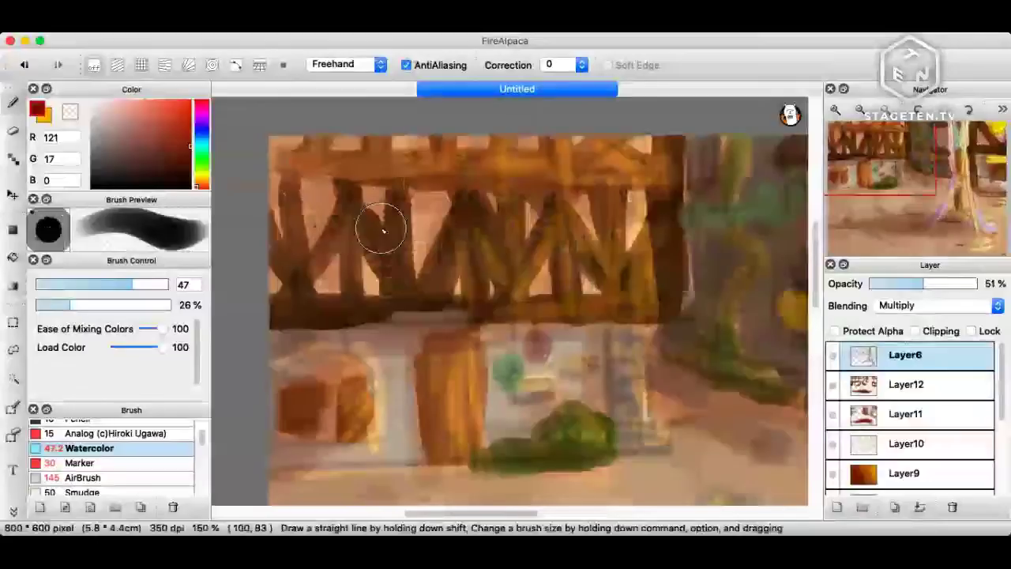
# Add a new layer above Layer6 and set the opacity of the Layer6 line art to 76%.
pyautogui.click(836, 506)
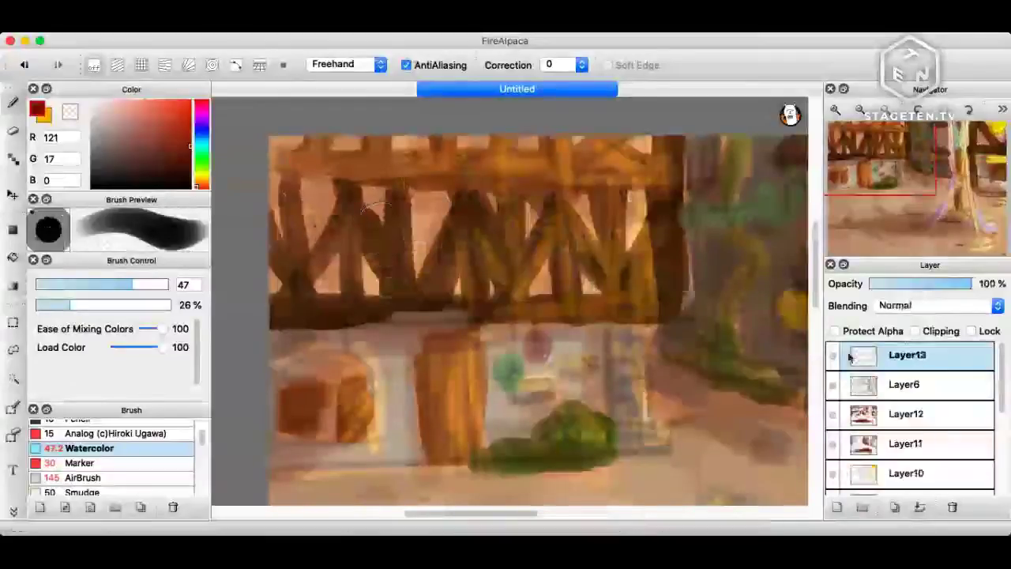
pyautogui.scroll(-1, 719, 365)
pyautogui.click(897, 385)
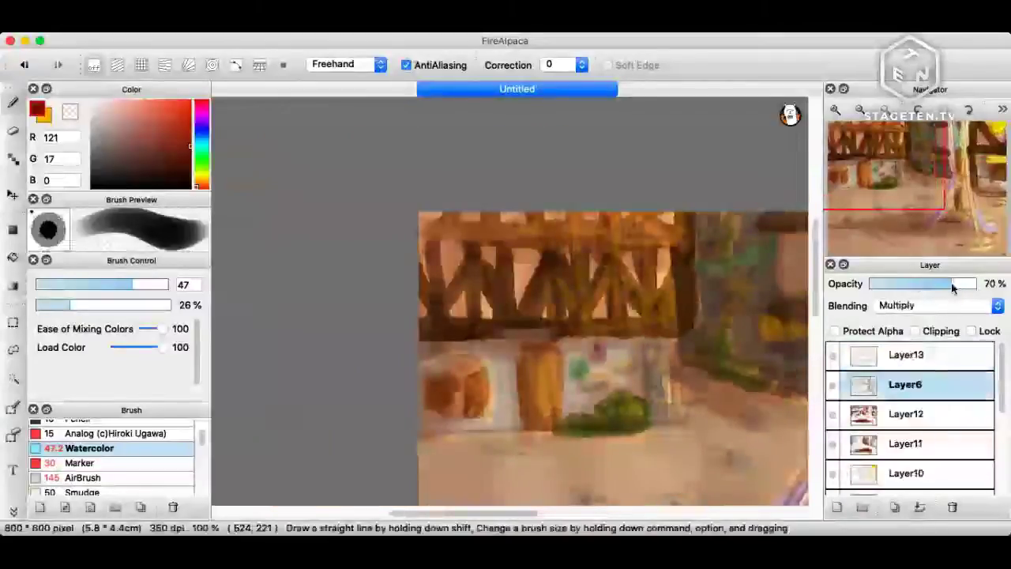
pyautogui.press('super+minus')
pyautogui.hscroll(3, 404, 348)
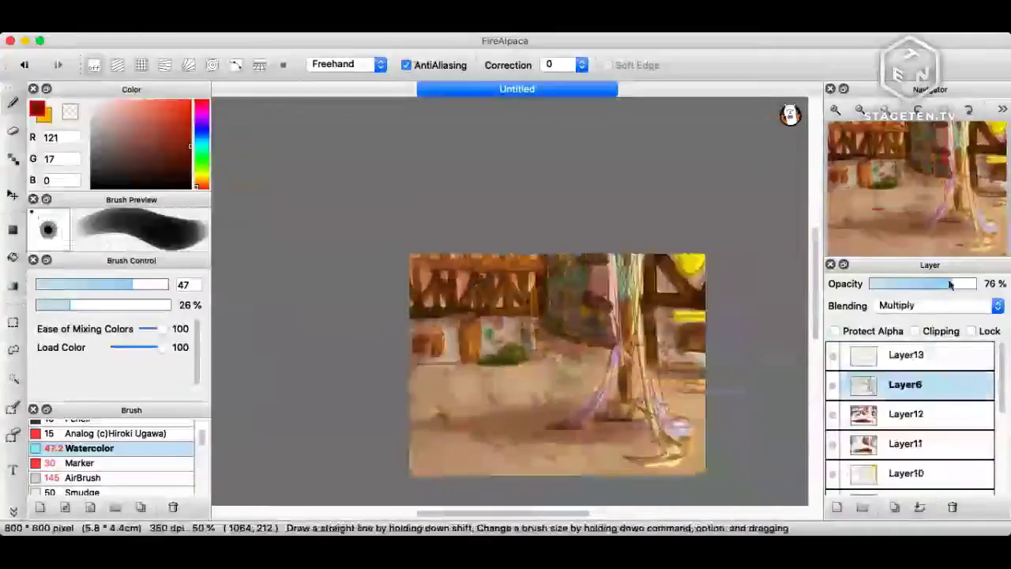
# Duplicate the Layer6 line art, set the copy's blending mode to Multiply and leave its clipping turned off.
pyautogui.press('super+shift+n')
pyautogui.click(929, 329)
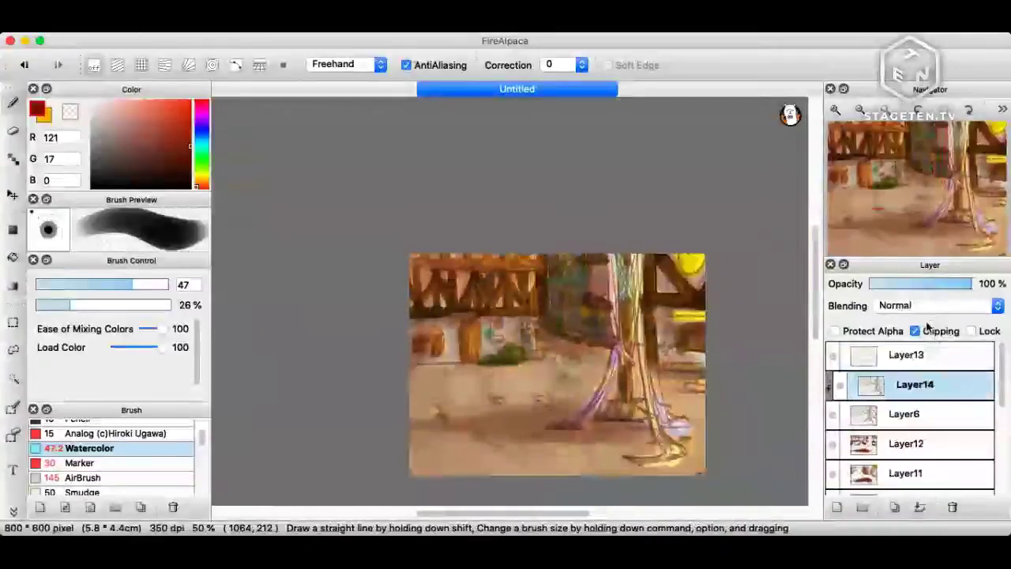
pyautogui.scroll(-1, 929, 307)
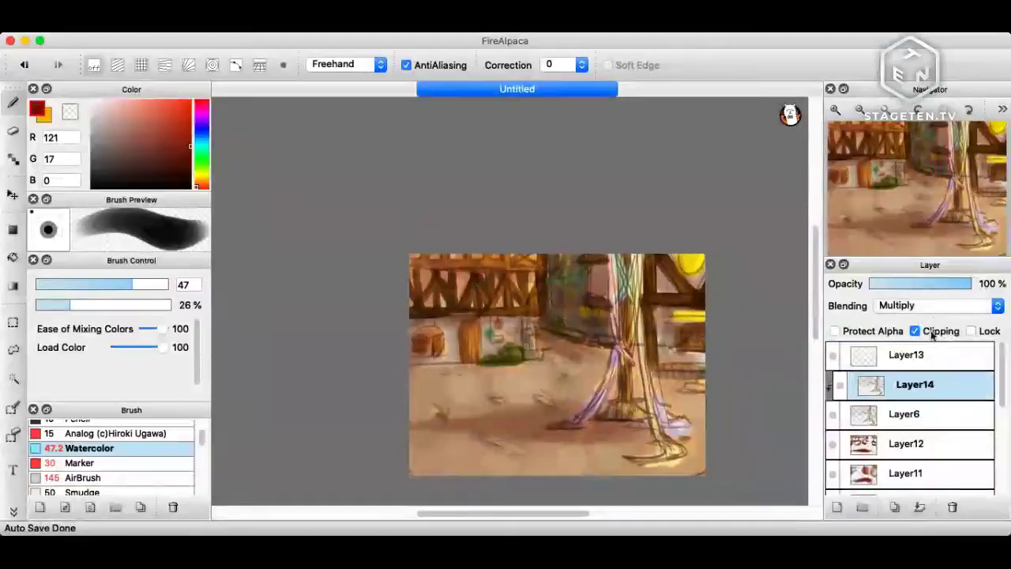
pyautogui.click(929, 331)
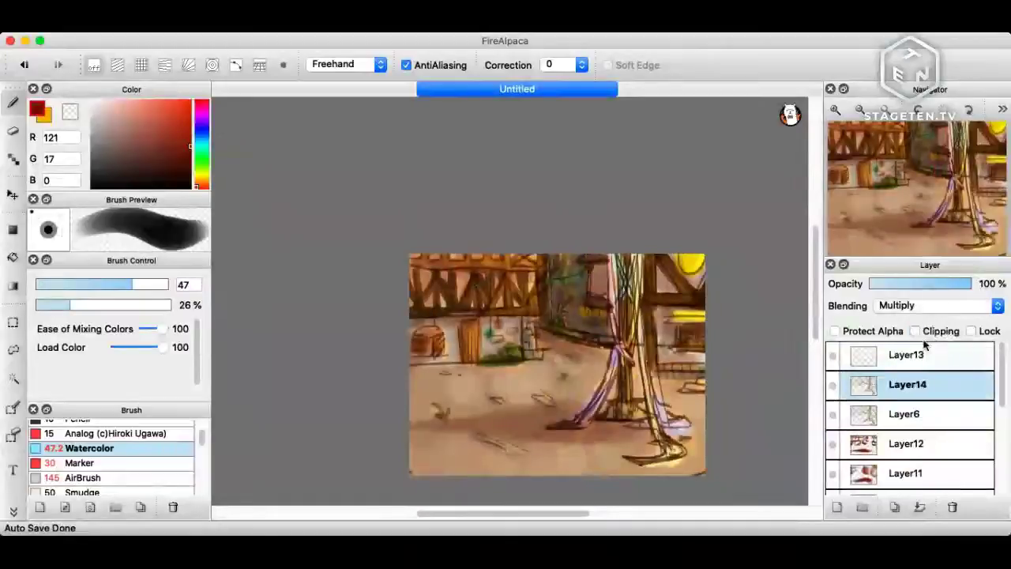
# Add another new layer above Layer14 and set its opacity to 53%.
pyautogui.click(836, 507)
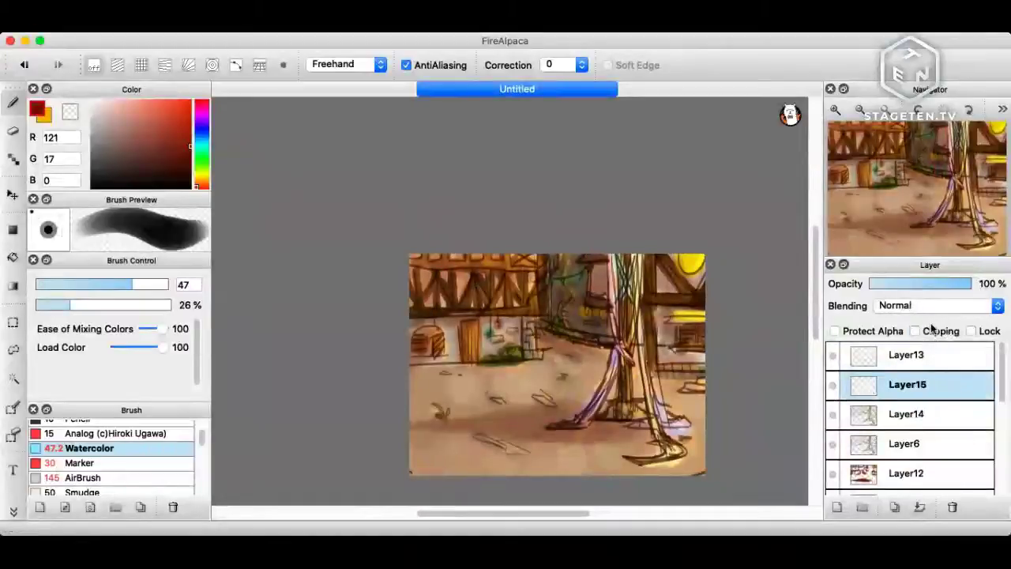
pyautogui.moveTo(893, 284); pyautogui.dragTo(926, 283)
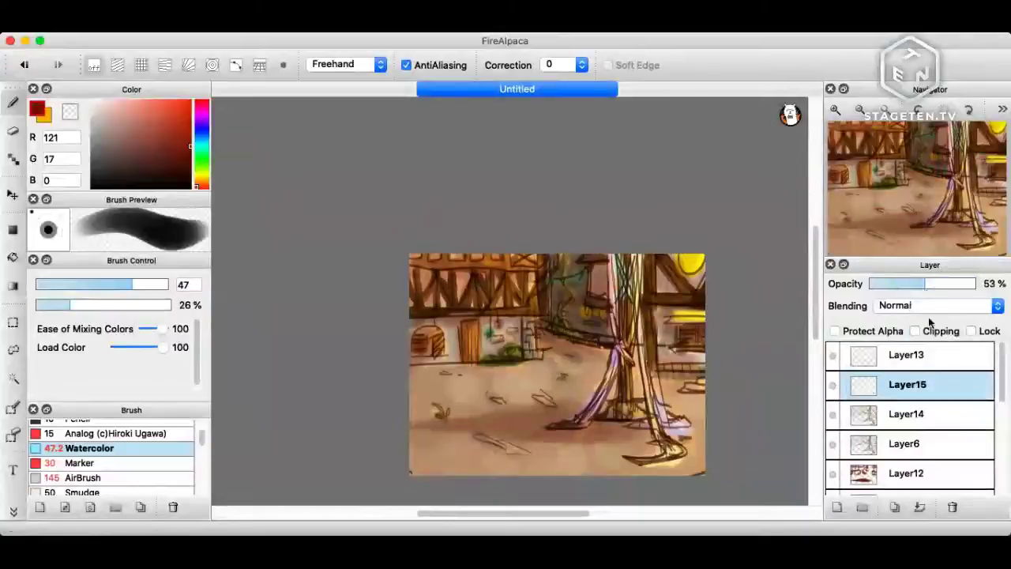
# Set Layer14's blending mode to Normal and its opacity to 20%, and select Layer15.
pyautogui.click(895, 421)
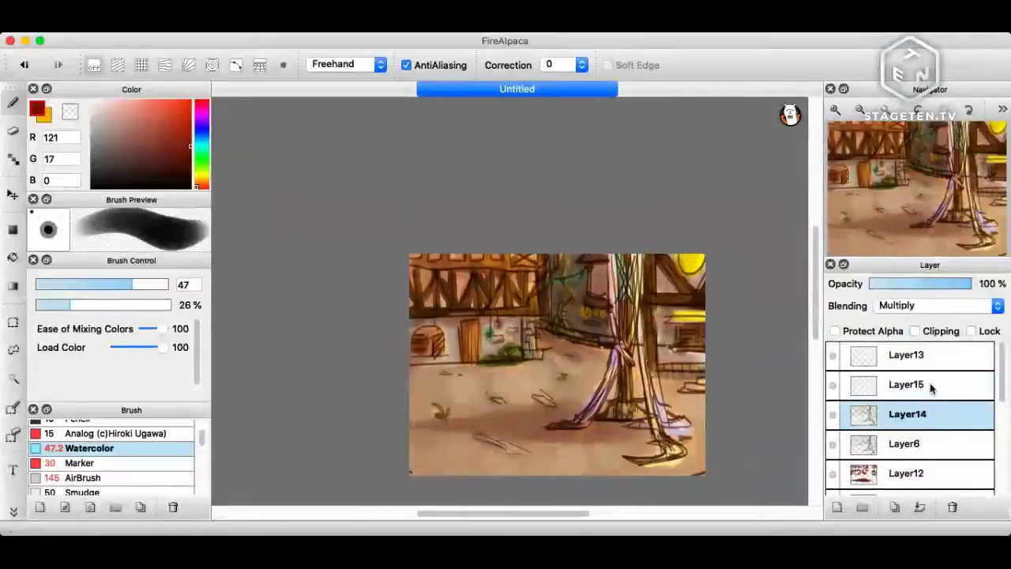
pyautogui.click(918, 304)
pyautogui.click(918, 297)
pyautogui.click(894, 284)
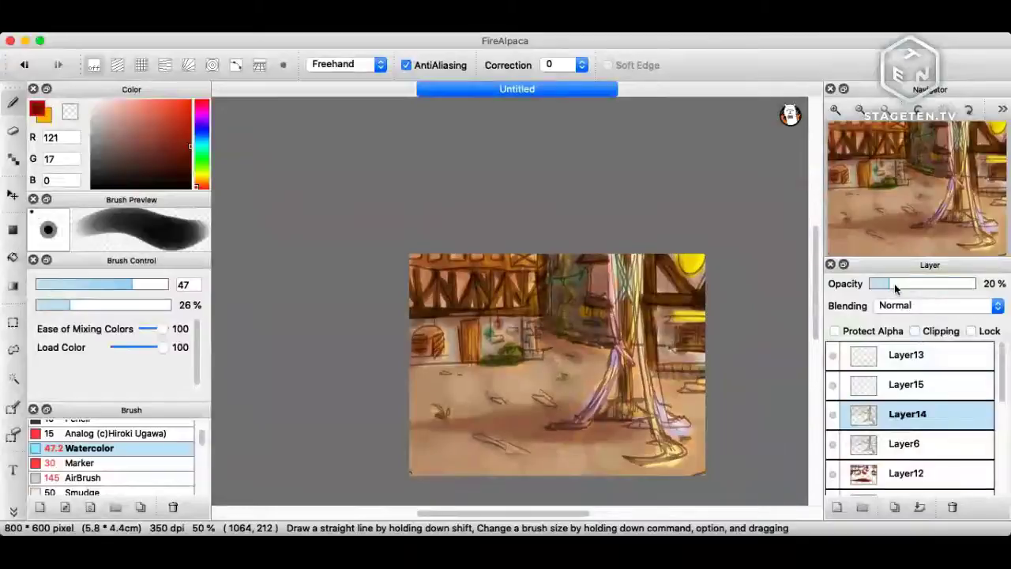
pyautogui.click(908, 384)
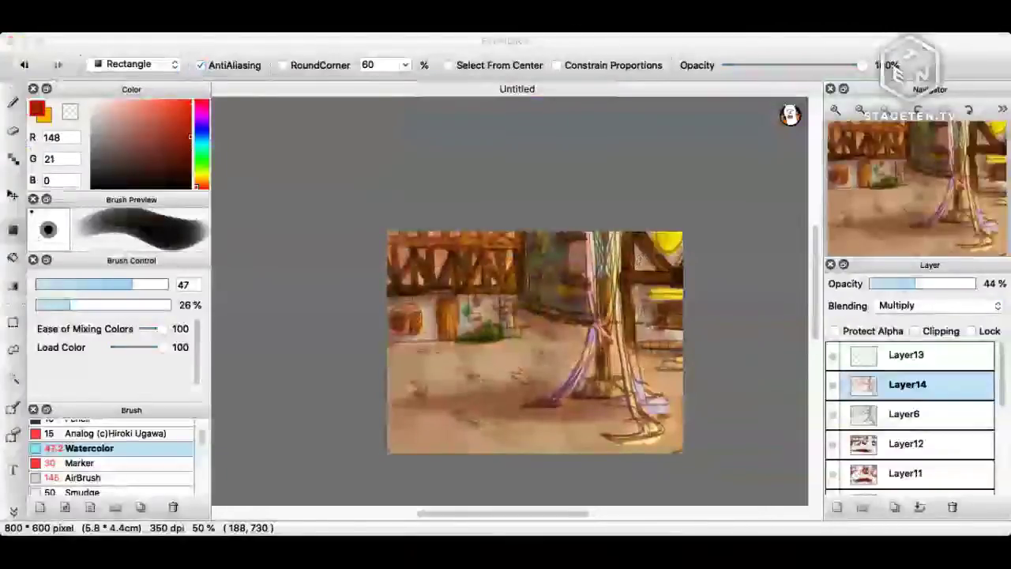
# Lower the opacity of the Multiply layer Layer14 to 16%.
pyautogui.press('super+Tab')
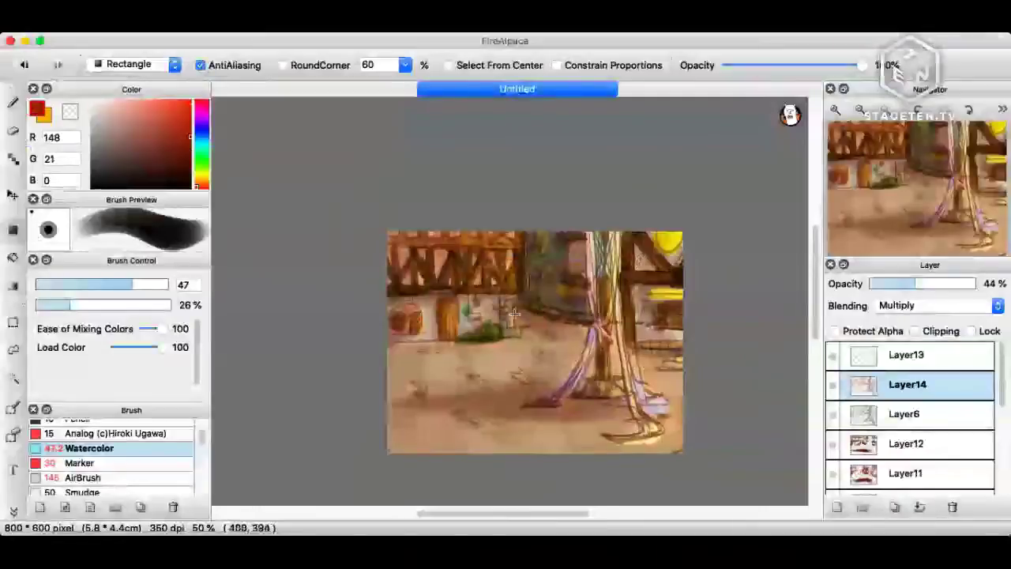
pyautogui.scroll(3, 513, 313)
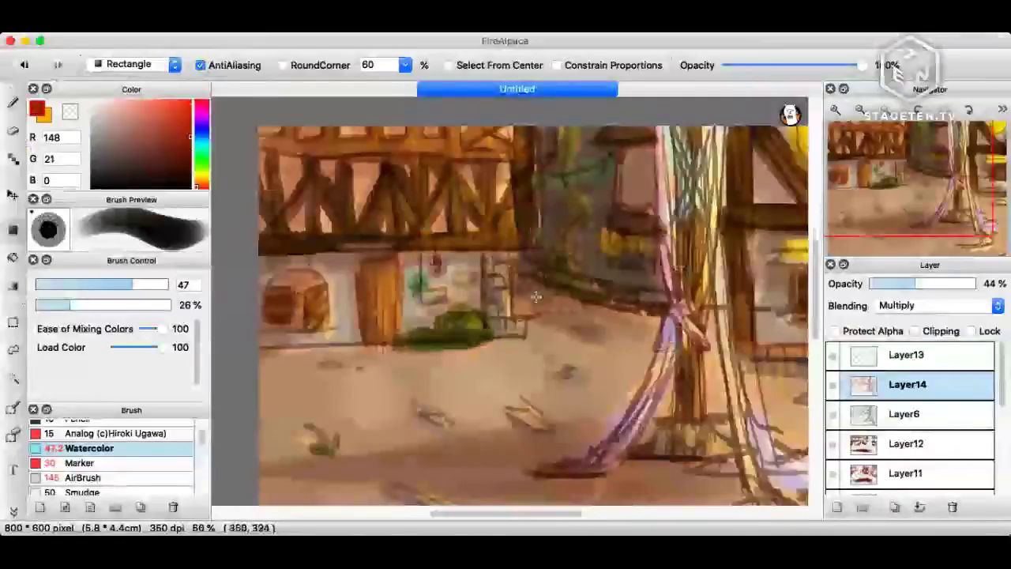
pyautogui.scroll(1, 535, 296)
pyautogui.click(884, 283)
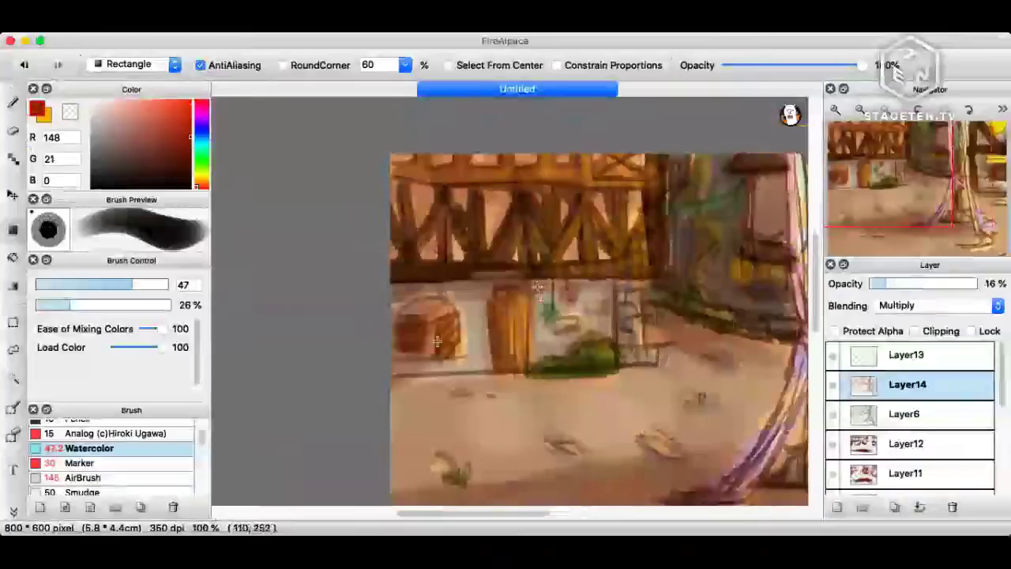
# Switch to the Marker brush, make Layer13 the active layer and set the brush angle to 0.
pyautogui.press('b')
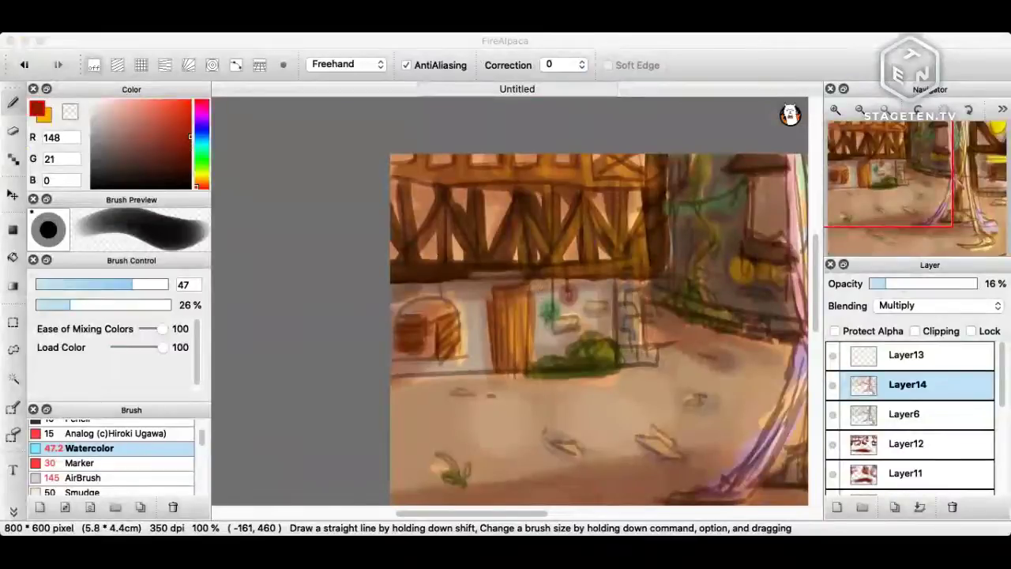
pyautogui.click(143, 455)
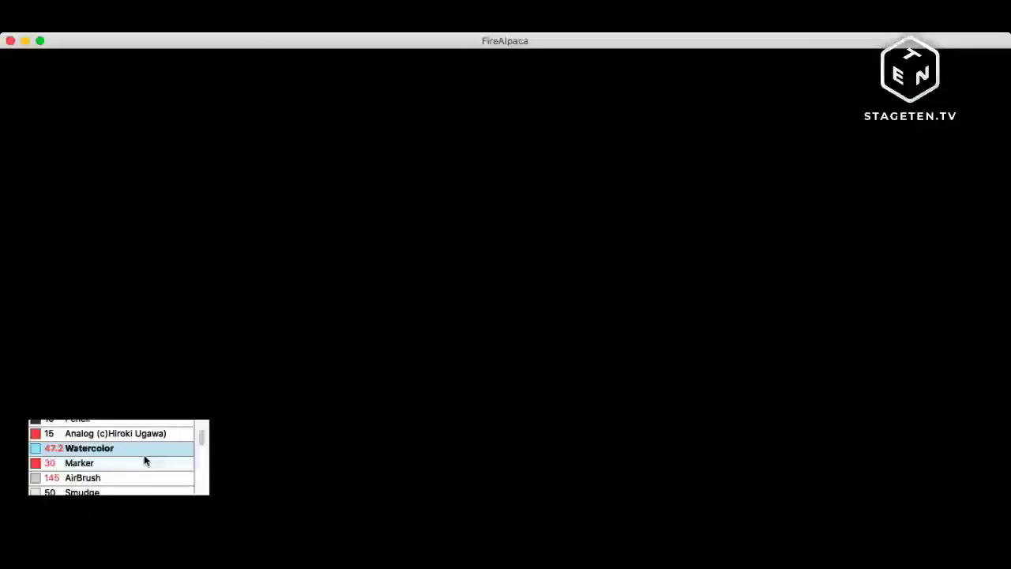
pyautogui.click(144, 462)
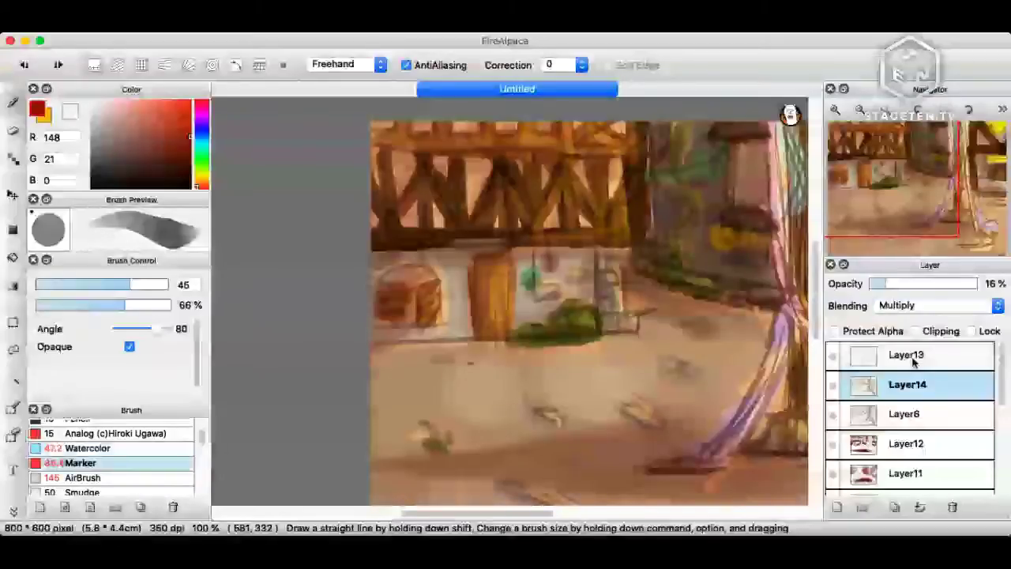
pyautogui.click(914, 357)
pyautogui.moveTo(152, 332); pyautogui.dragTo(115, 328)
# Test Marker strokes around the door, undoing each one, and set the brush angle to 15.
pyautogui.moveTo(500, 294); pyautogui.dragTo(529, 474)
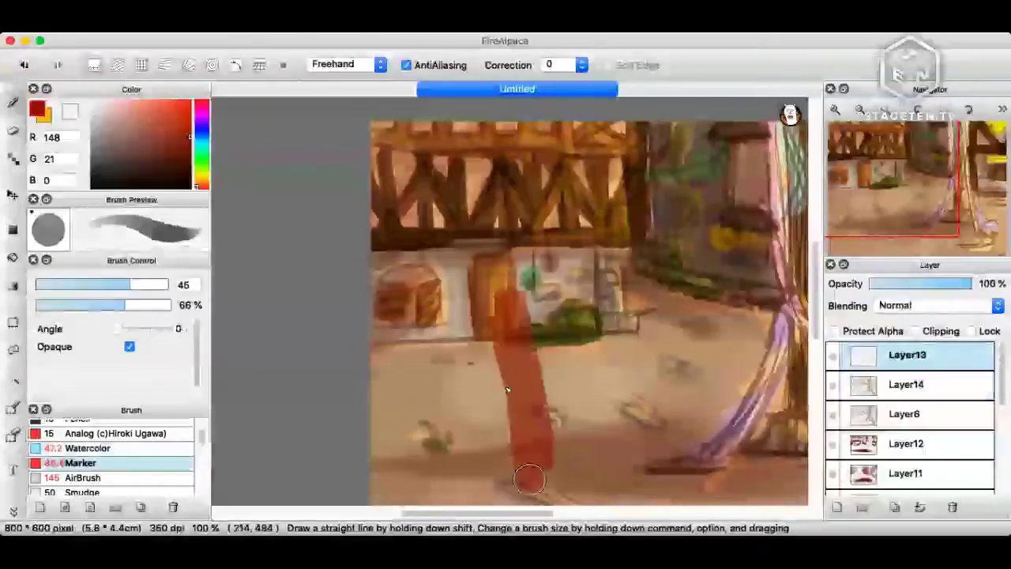
pyautogui.press('super+z')
pyautogui.click(136, 326)
pyautogui.moveTo(503, 314)
pyautogui.mouseDown()
pyautogui.moveTo(508, 439)
pyautogui.moveTo(503, 297)
pyautogui.mouseUp()
pyautogui.press('super+z')
# Try a Marker stroke between the arched window and the door, and reduce the brush size to 22.
pyautogui.scroll(2, 449, 289)
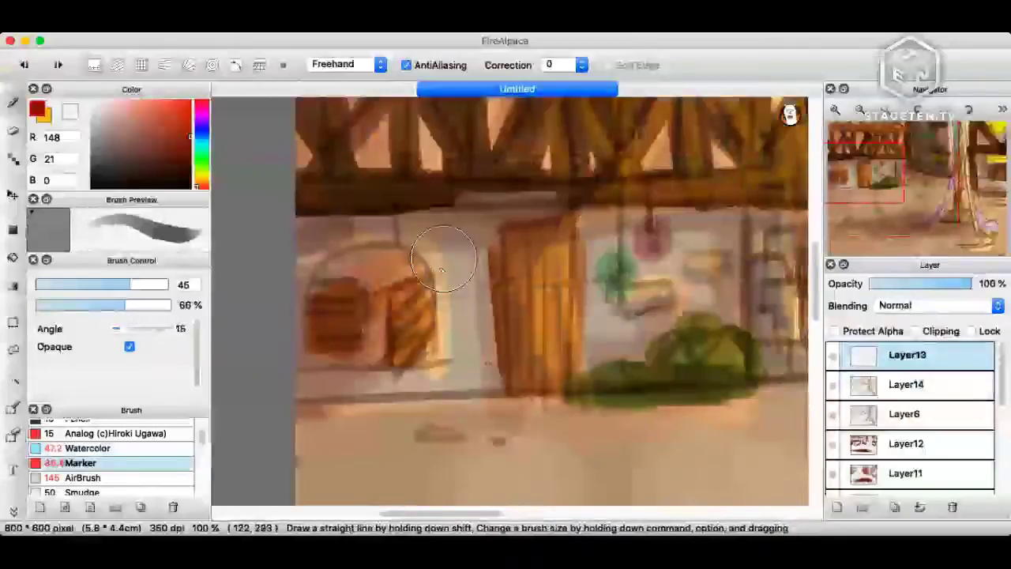
pyautogui.moveTo(434, 225); pyautogui.dragTo(474, 474)
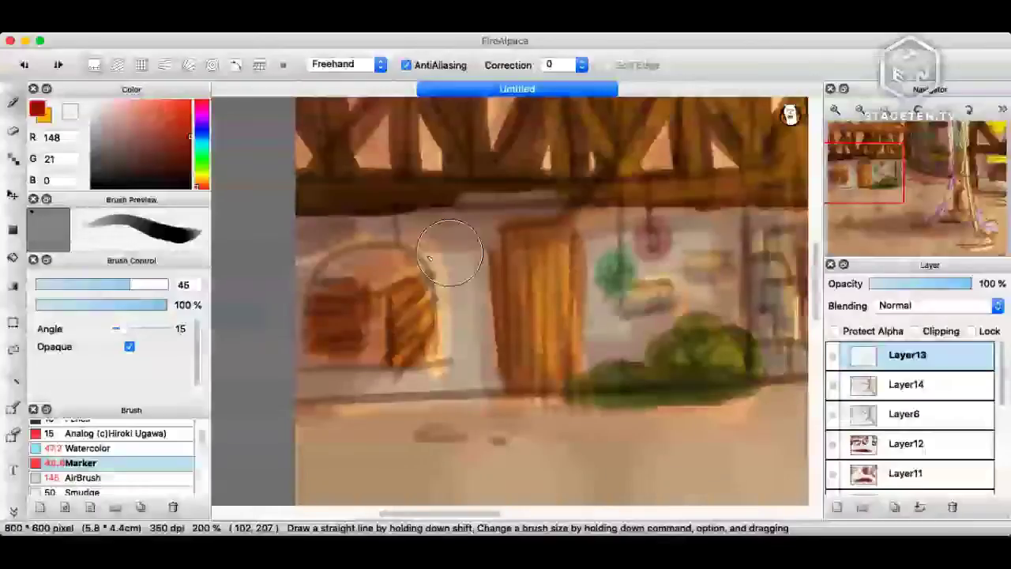
pyautogui.press('[')
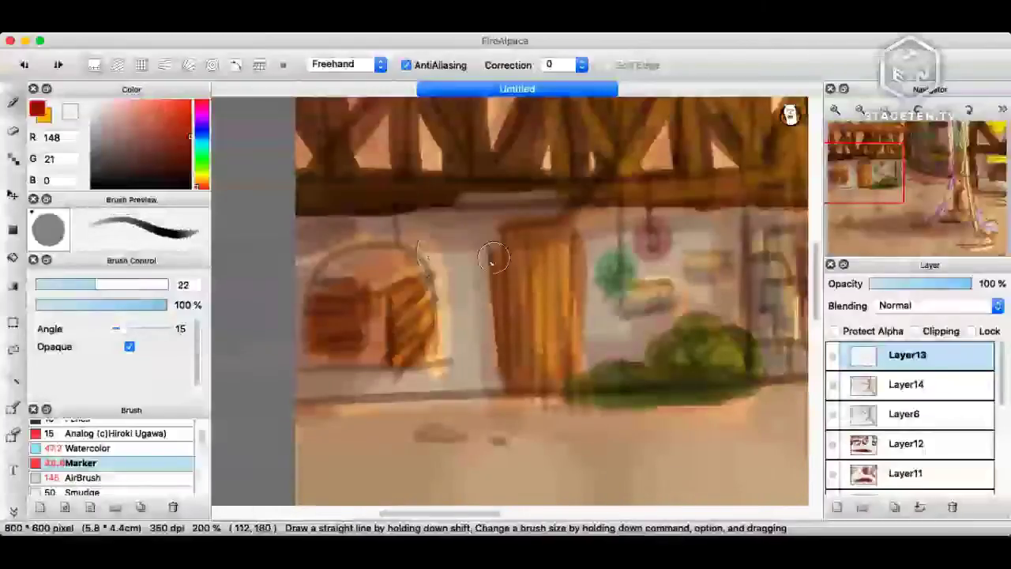
# Paint over the timber at the building's upper-left corner with the size 22 Marker, using browns sampled from the surrounding wood.
pyautogui.press('super+minus')
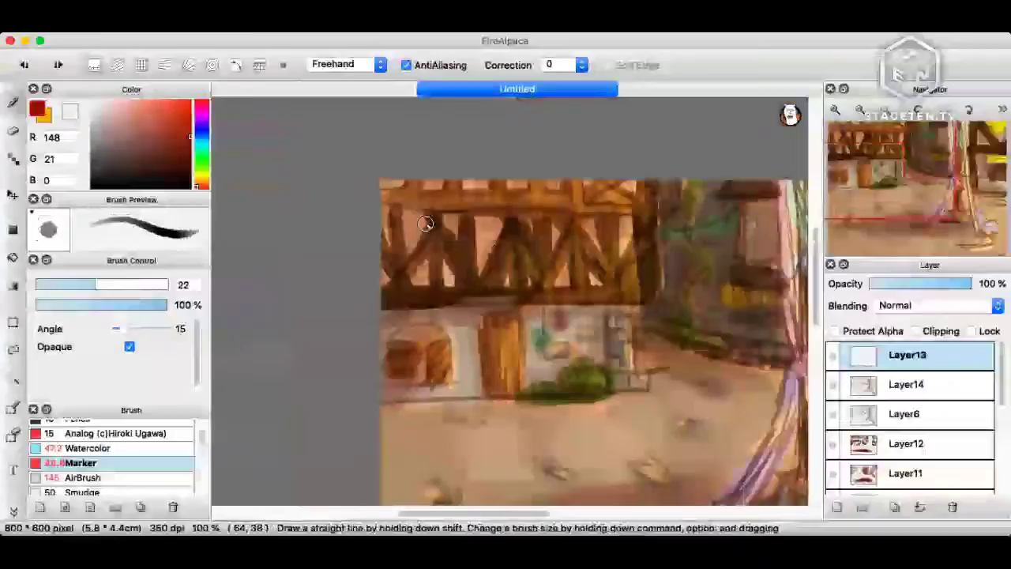
pyautogui.scroll(2, 404, 170)
pyautogui.keyDown('alt'); pyautogui.click(402, 196); pyautogui.keyUp('alt')
pyautogui.keyDown('alt'); pyautogui.click(403, 200); pyautogui.keyUp('alt')
pyautogui.moveTo(396, 207); pyautogui.dragTo(360, 218)
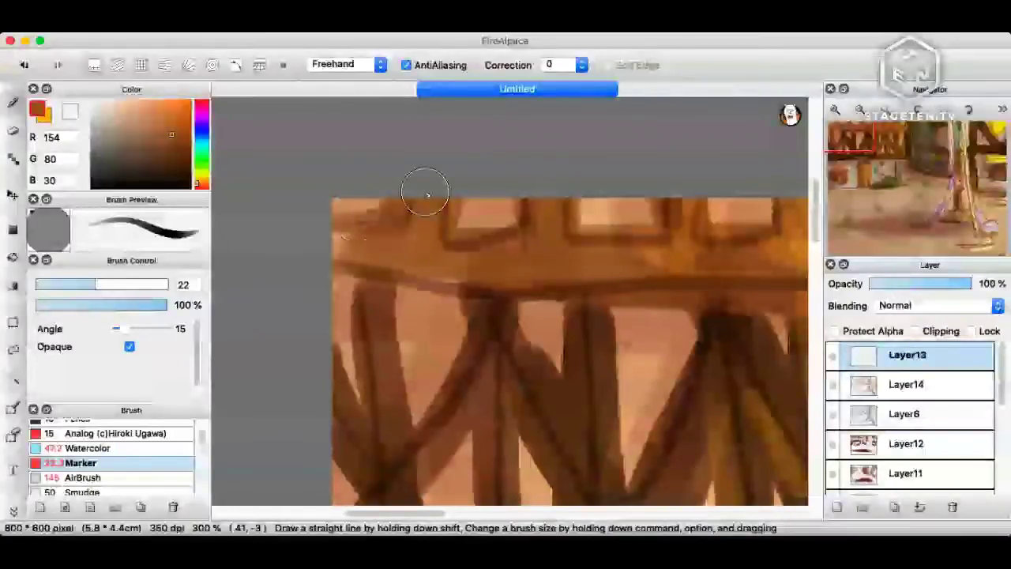
pyautogui.keyDown('alt'); pyautogui.click(425, 271); pyautogui.keyUp('alt')
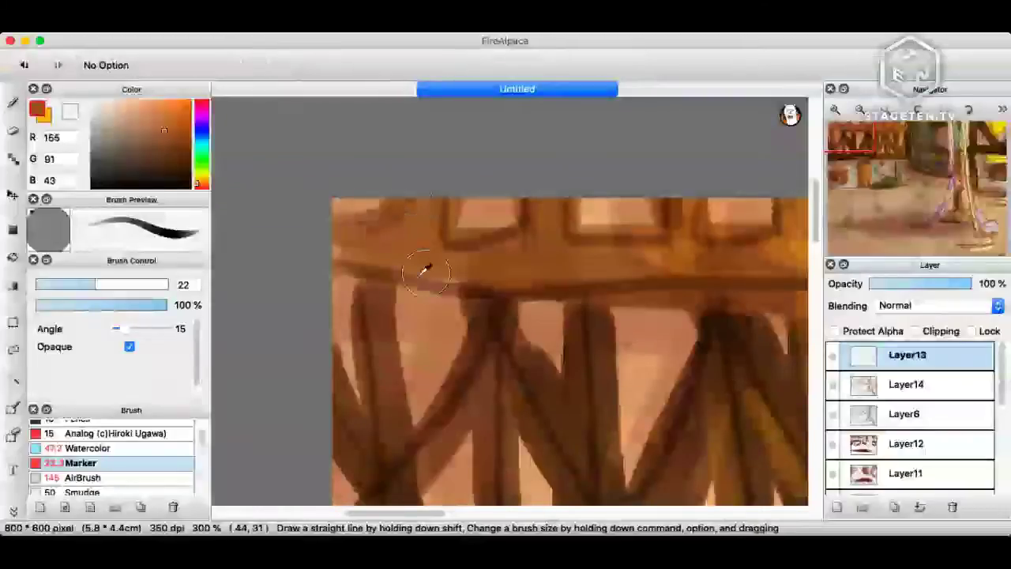
pyautogui.keyDown('alt'); pyautogui.click(426, 273); pyautogui.keyUp('alt')
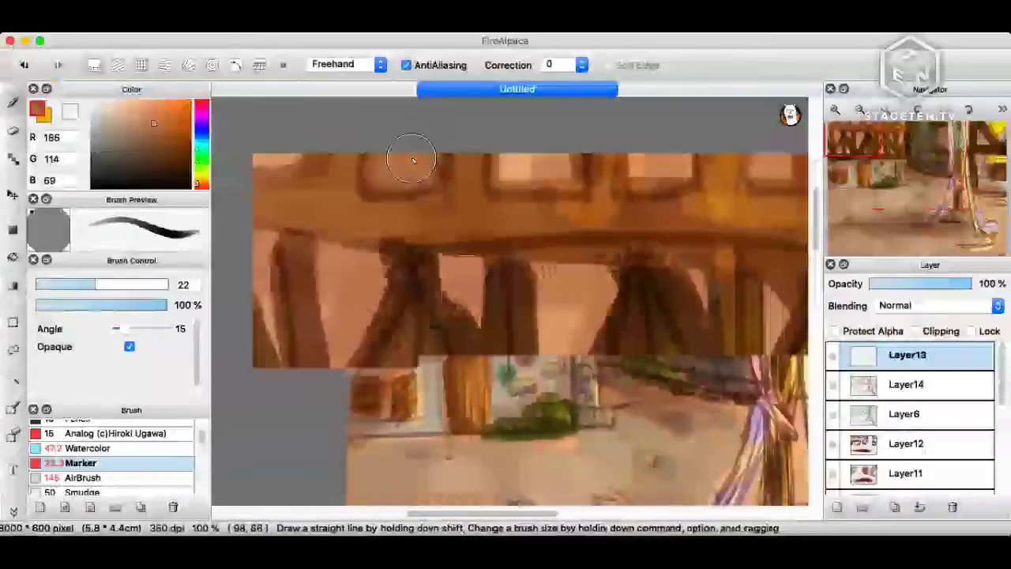
# Repaint the frames of the two leftmost upper windows with sampled browns and reduce the Marker size to 13.8.
pyautogui.moveTo(412, 160); pyautogui.dragTo(437, 167)
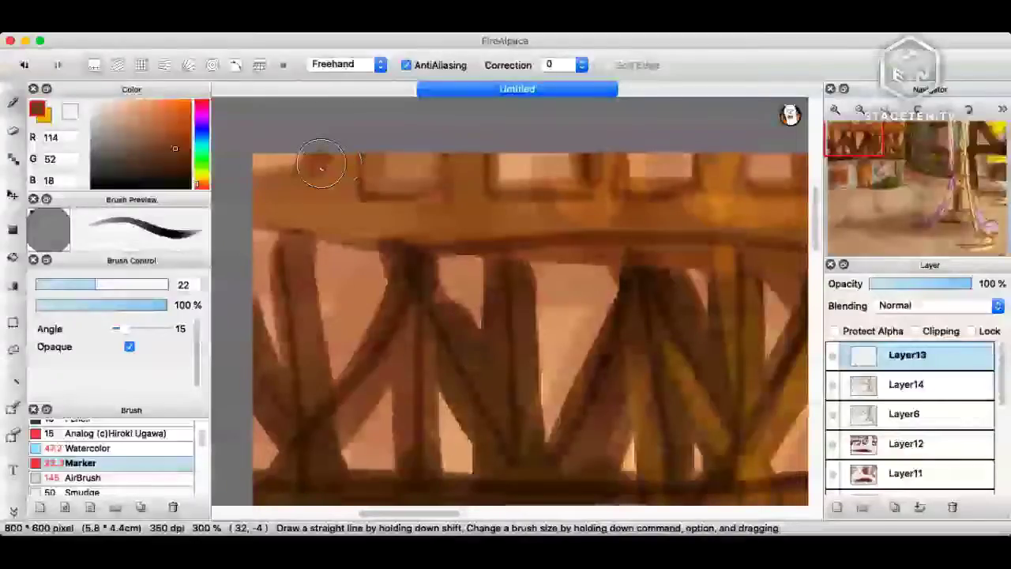
pyautogui.press('alt')
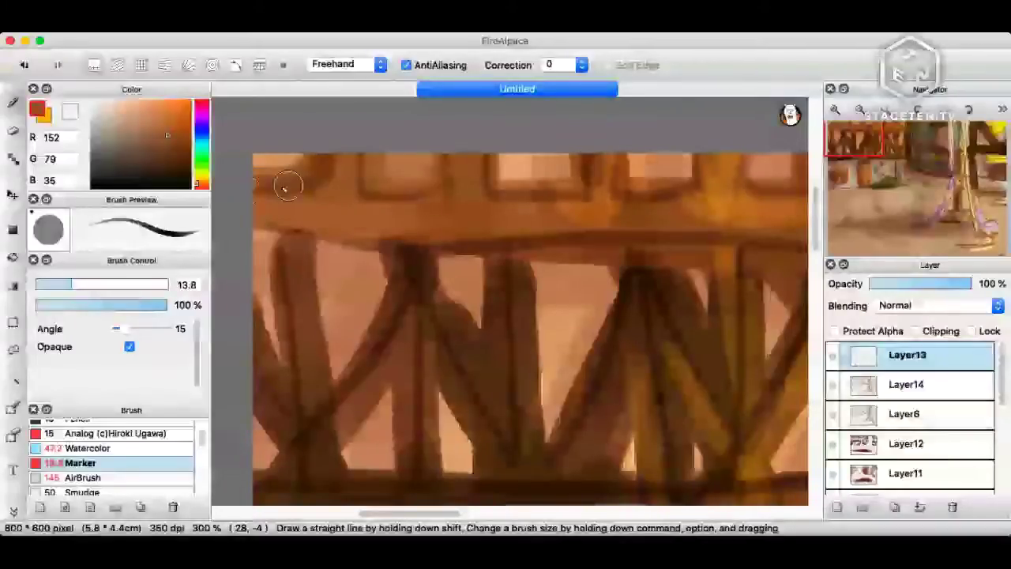
pyautogui.keyDown('alt'); pyautogui.click(361, 156); pyautogui.keyUp('alt')
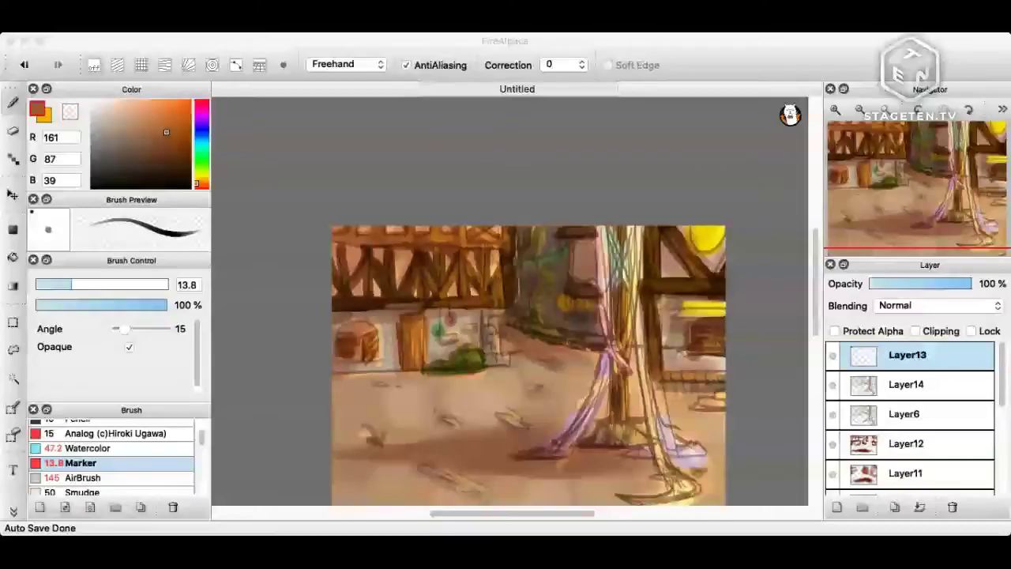
# Refine the second and third upper windows with Marker strokes in sampled peach and wood browns.
pyautogui.click(322, 230)
pyautogui.scroll(2, 322, 230)
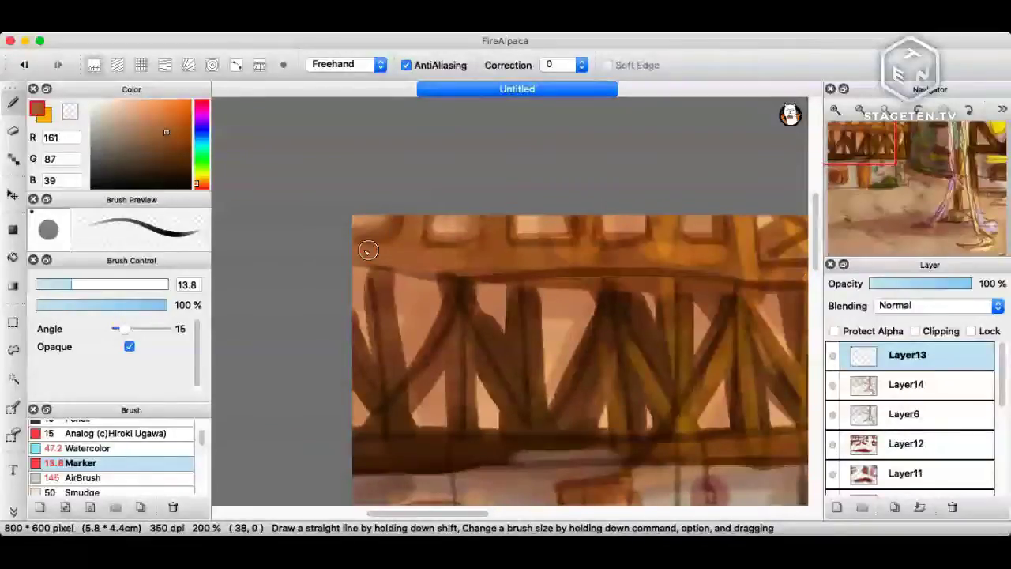
pyautogui.keyDown('alt'); pyautogui.click(436, 242); pyautogui.keyUp('alt')
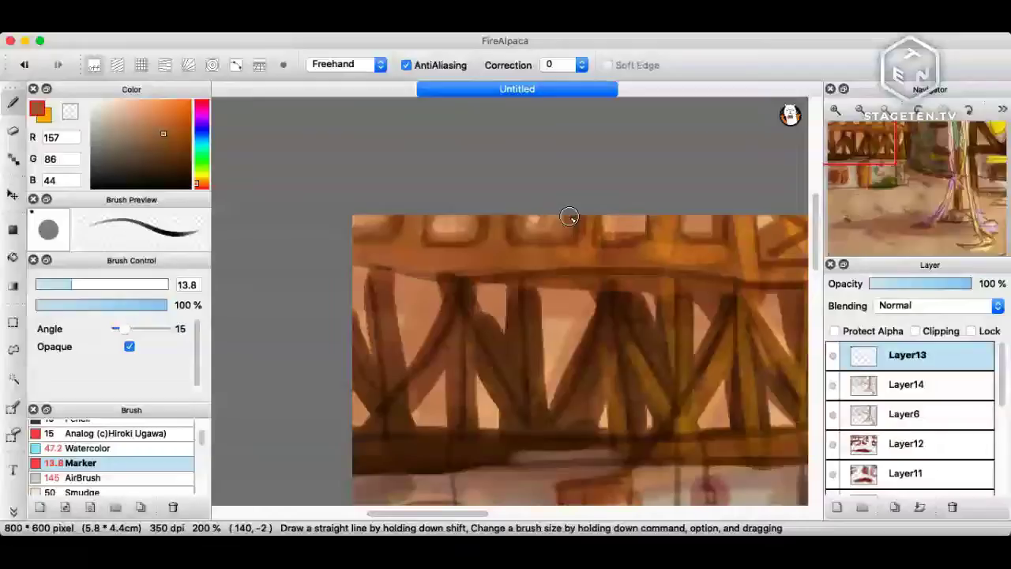
pyautogui.keyDown('alt'); pyautogui.click(538, 219); pyautogui.keyUp('alt')
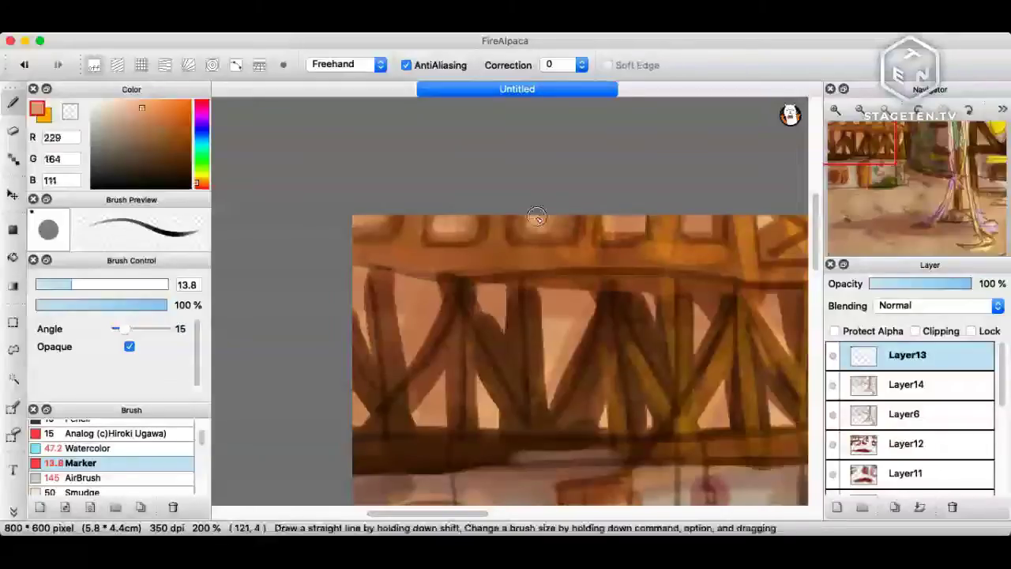
pyautogui.keyDown('alt'); pyautogui.click(583, 227); pyautogui.keyUp('alt')
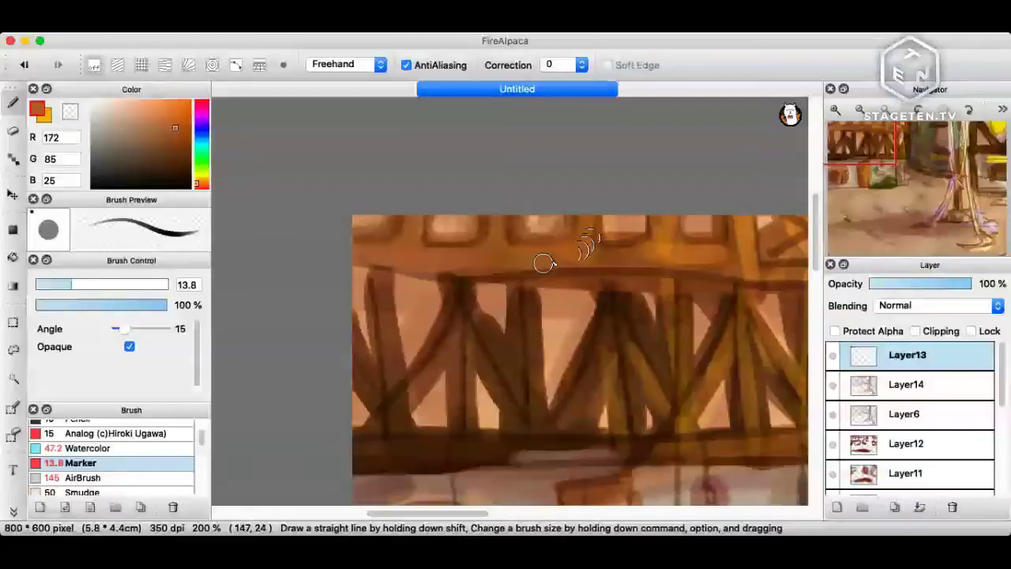
pyautogui.keyDown('alt'); pyautogui.click(482, 228); pyautogui.keyUp('alt')
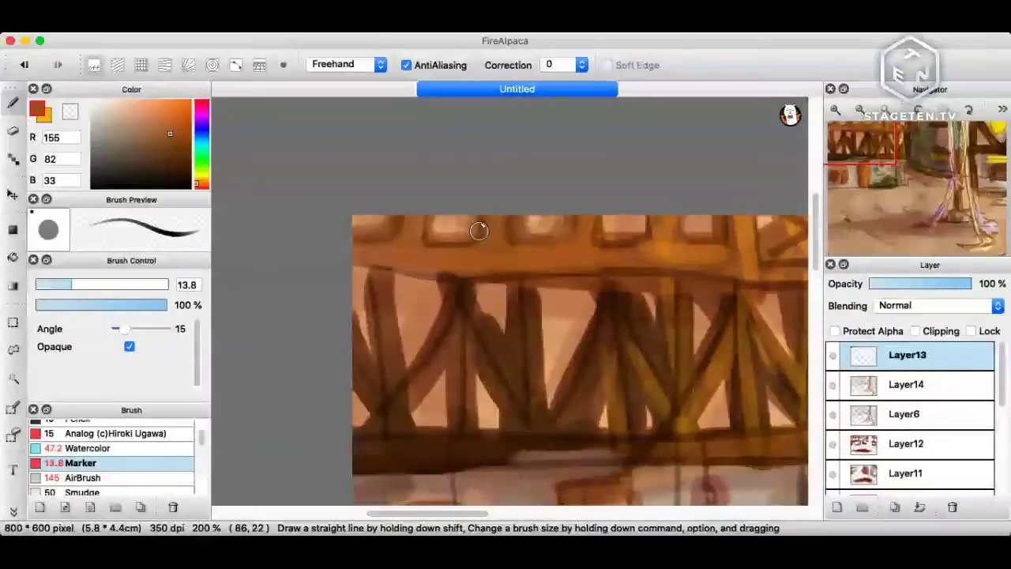
# Repaint the fourth upper window's pane and frame with the Marker, sampling tan and orange-brown tones from around it.
pyautogui.hscroll(5, 479, 230)
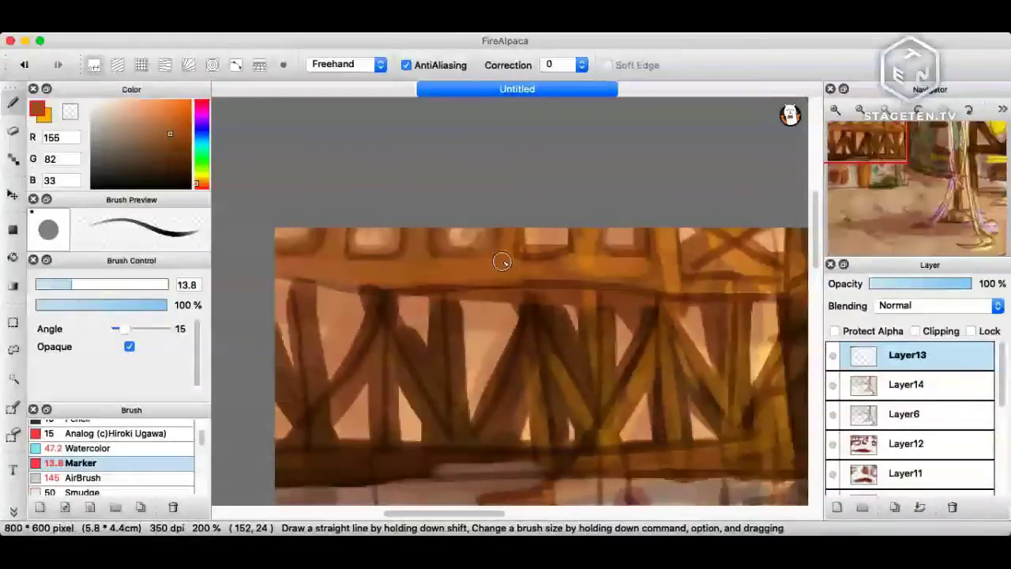
pyautogui.scroll(2, 503, 262)
pyautogui.keyDown('alt'); pyautogui.click(592, 246); pyautogui.keyUp('alt')
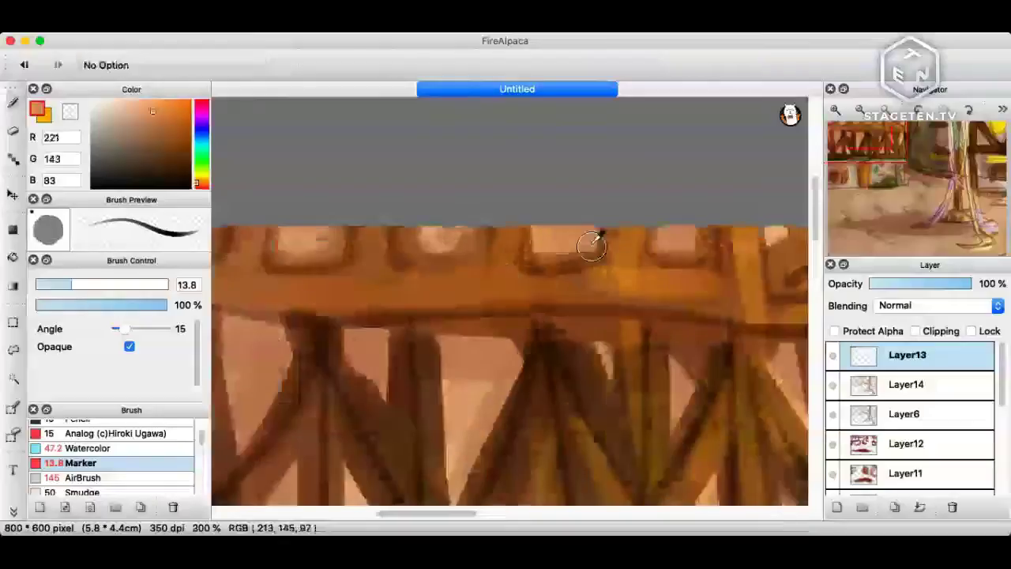
pyautogui.keyDown('alt'); pyautogui.click(592, 247); pyautogui.keyUp('alt')
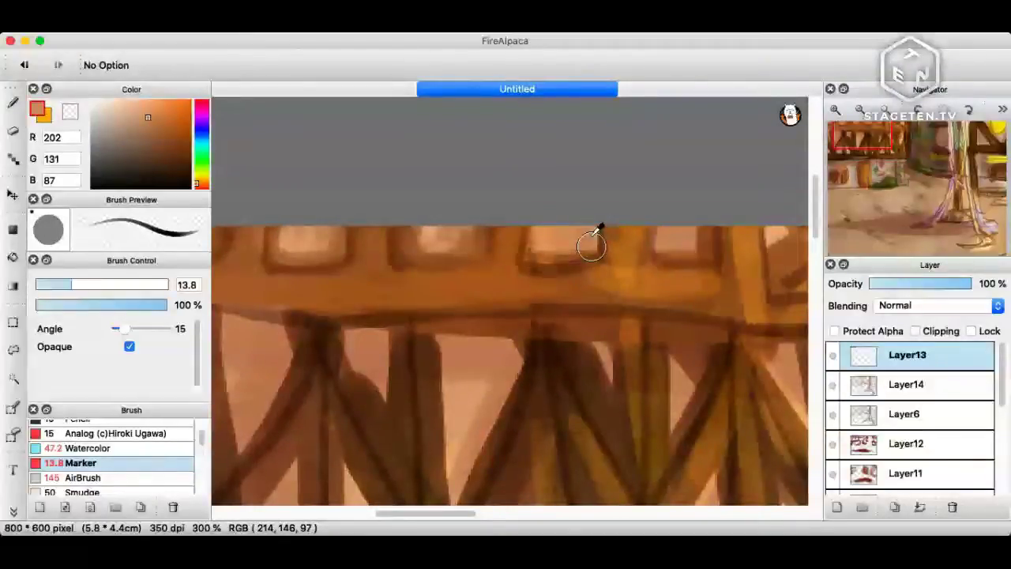
pyautogui.keyDown('alt'); pyautogui.click(594, 251); pyautogui.keyUp('alt')
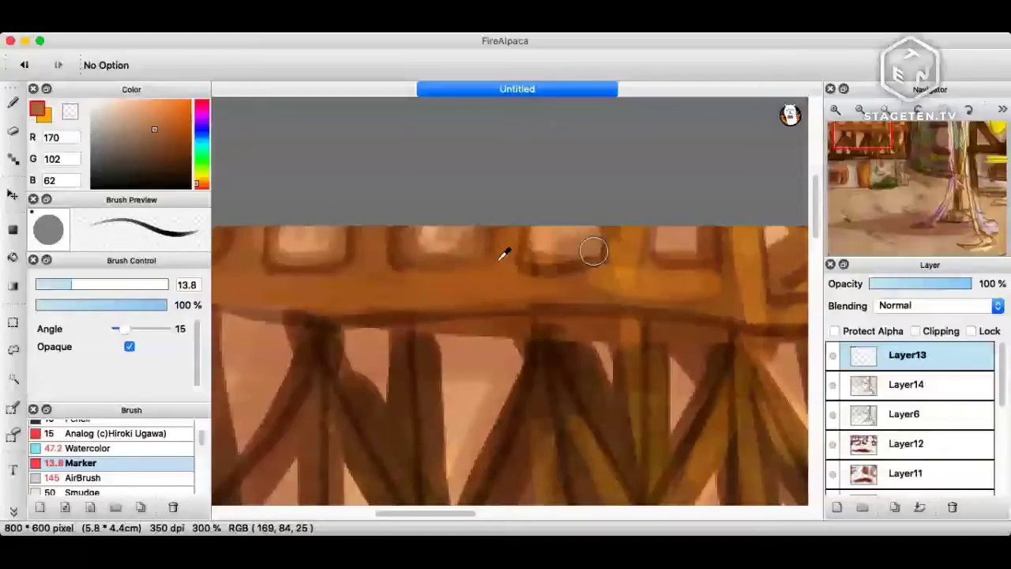
pyautogui.keyDown('alt'); pyautogui.click(504, 254); pyautogui.keyUp('alt')
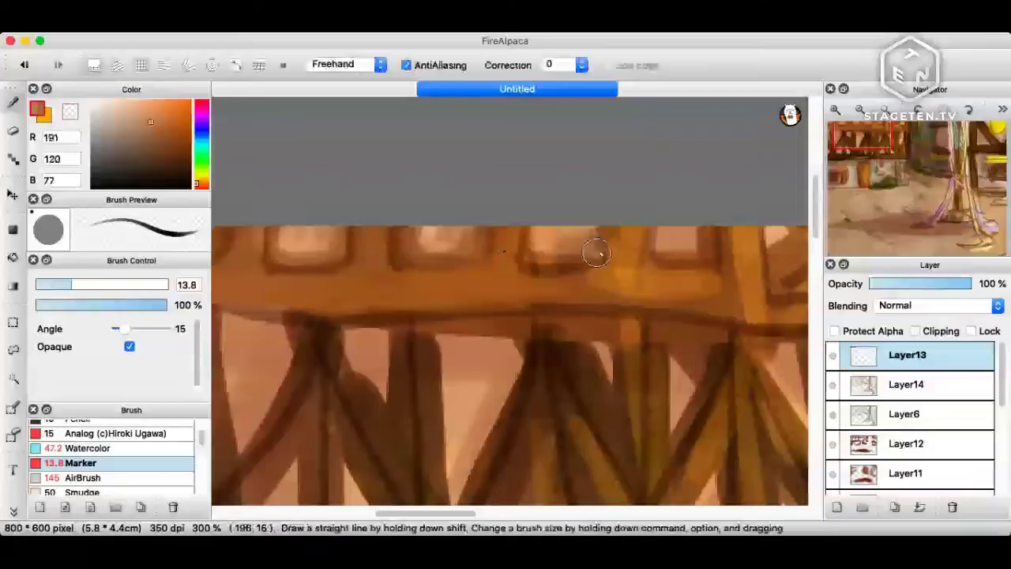
pyautogui.keyDown('alt'); pyautogui.click(622, 232); pyautogui.keyUp('alt')
pyautogui.moveTo(621, 230)
pyautogui.mouseDown()
pyautogui.moveTo(618, 282)
pyautogui.moveTo(613, 230)
pyautogui.moveTo(613, 259)
pyautogui.moveTo(551, 273)
pyautogui.mouseUp()
pyautogui.keyDown('alt'); pyautogui.click(533, 253); pyautogui.keyUp('alt')
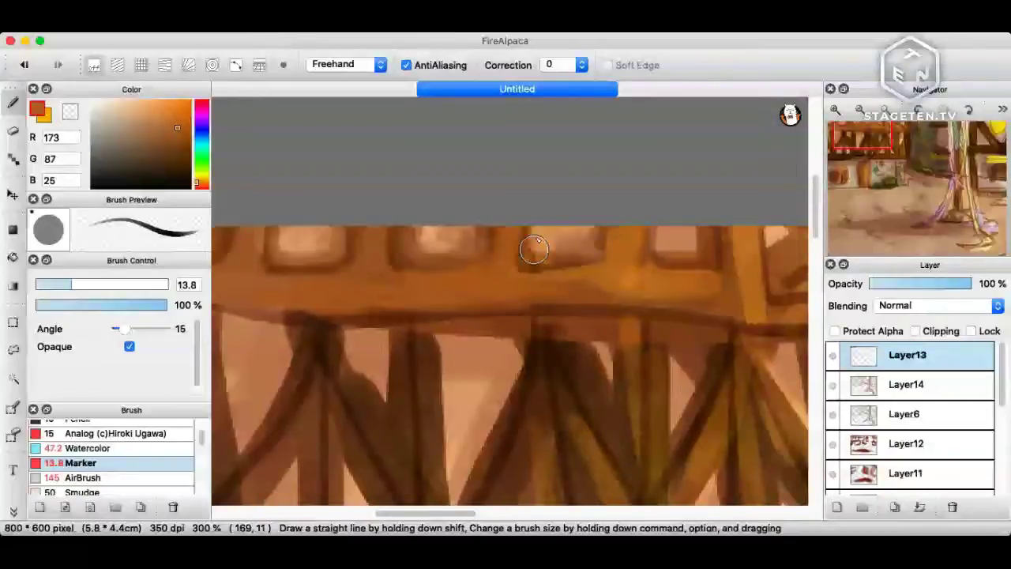
pyautogui.keyDown('alt'); pyautogui.click(527, 248); pyautogui.keyUp('alt')
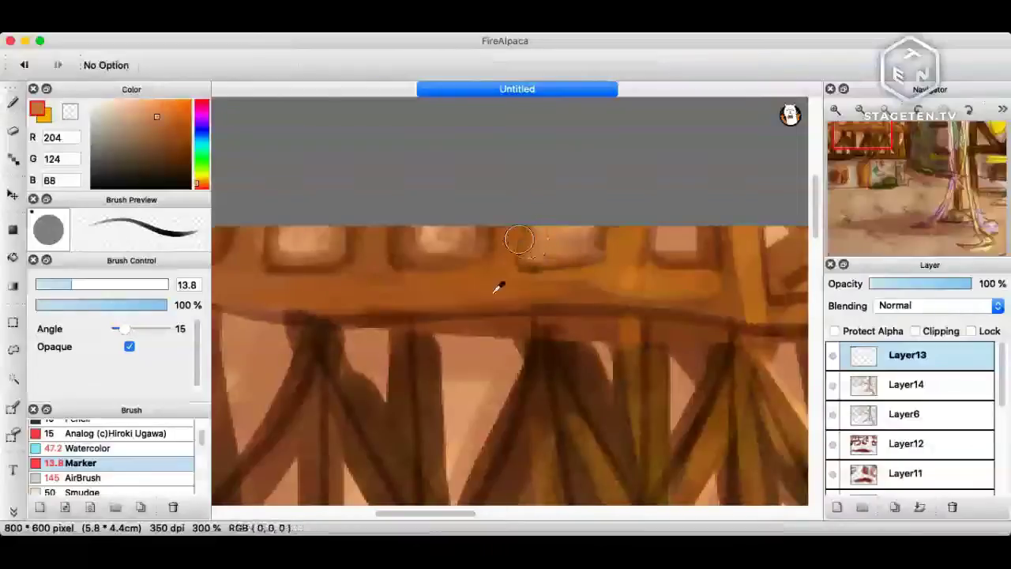
# Switch to the Watercolor brush and set its size to 25 and its opacity to 12%.
pyautogui.scroll(-4, 497, 290)
pyautogui.scroll(1, 508, 297)
pyautogui.press('super+plus')
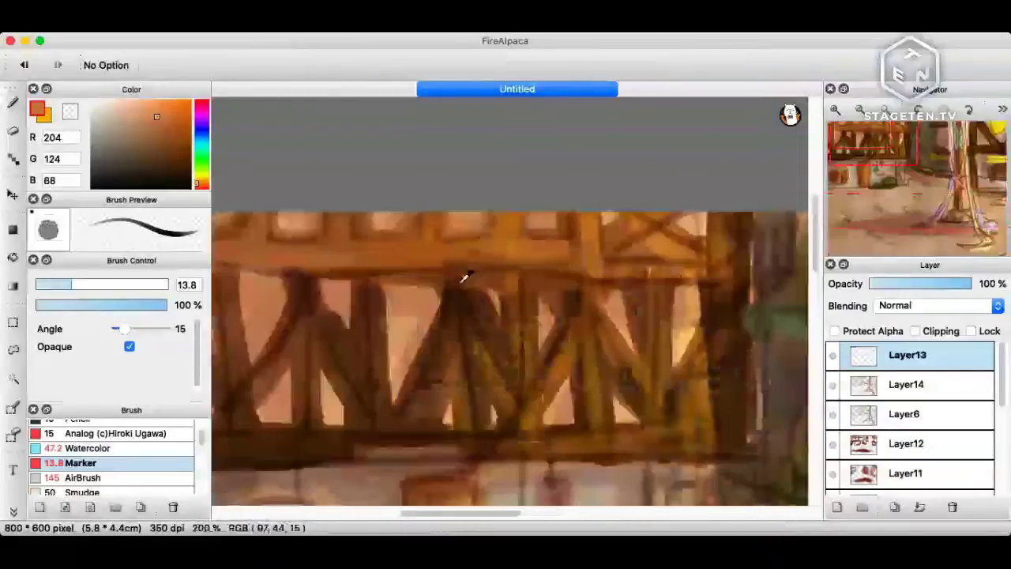
pyautogui.click(89, 448)
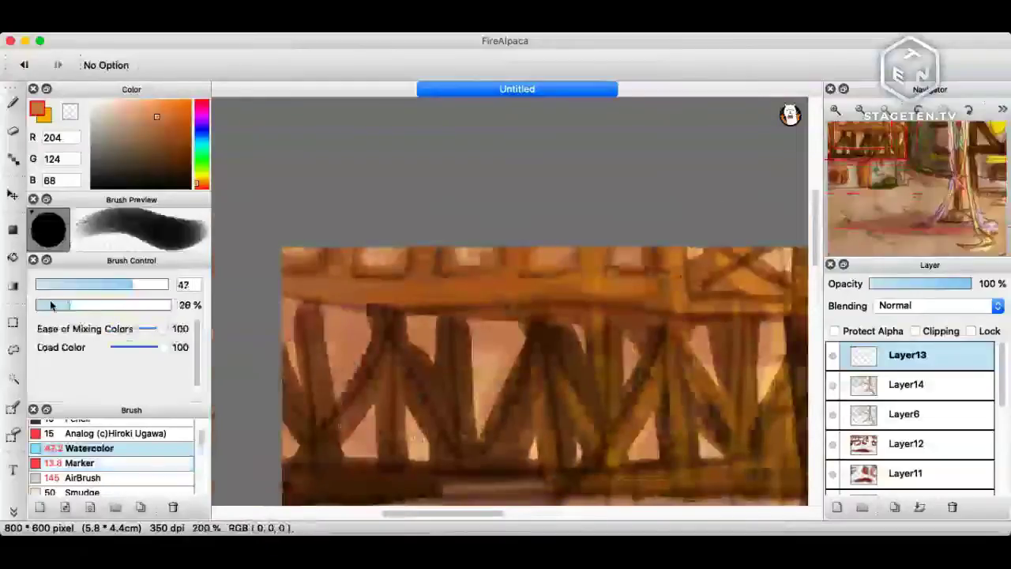
pyautogui.press('super+plus')
pyautogui.press('[')
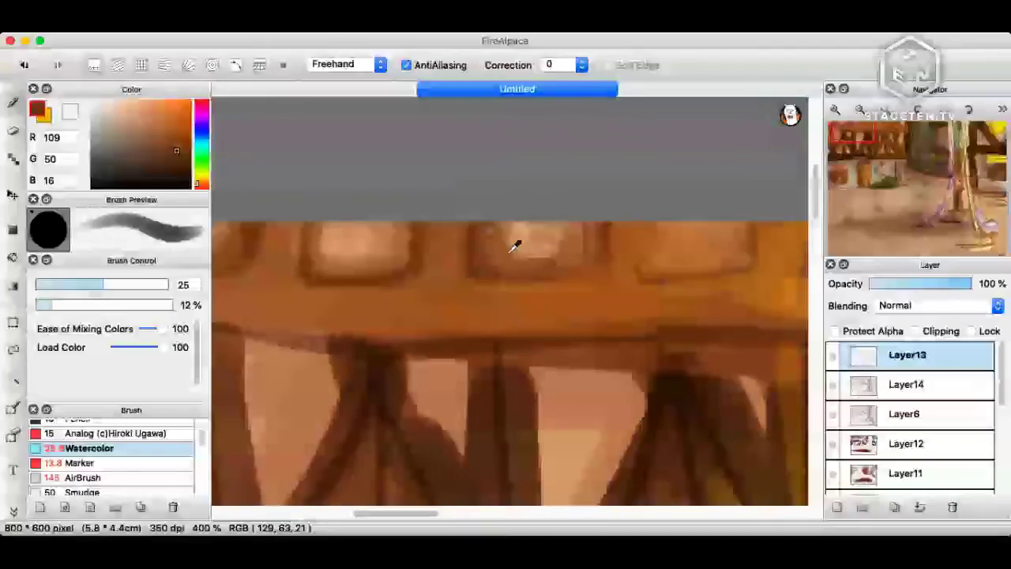
# Darken the leftmost upper window panes with soft Watercolor strokes in a deep brown and a sampled tan.
pyautogui.moveTo(398, 242); pyautogui.dragTo(521, 252)
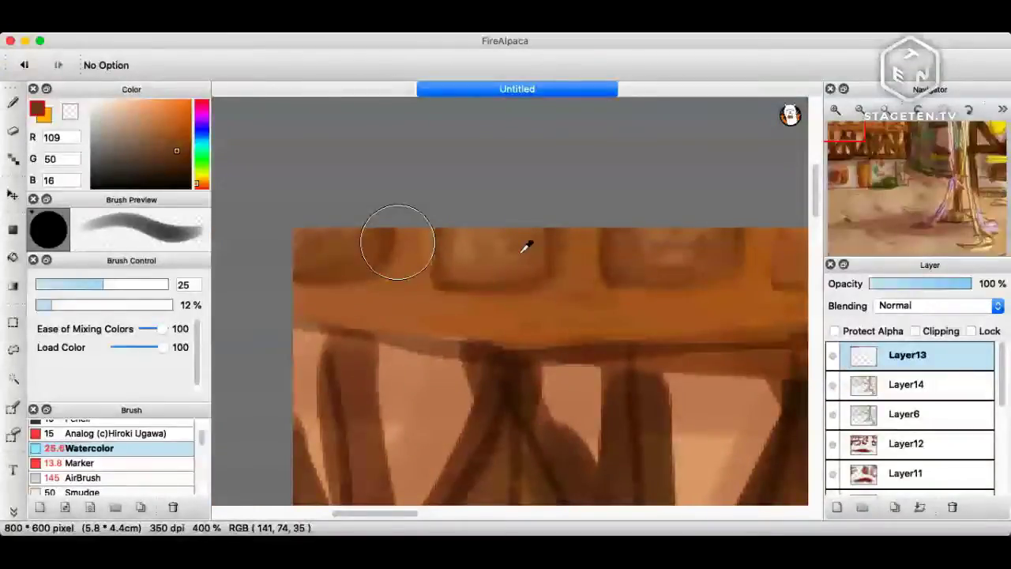
pyautogui.moveTo(631, 248); pyautogui.dragTo(545, 246)
pyautogui.keyDown('alt'); pyautogui.click(566, 233); pyautogui.keyUp('alt')
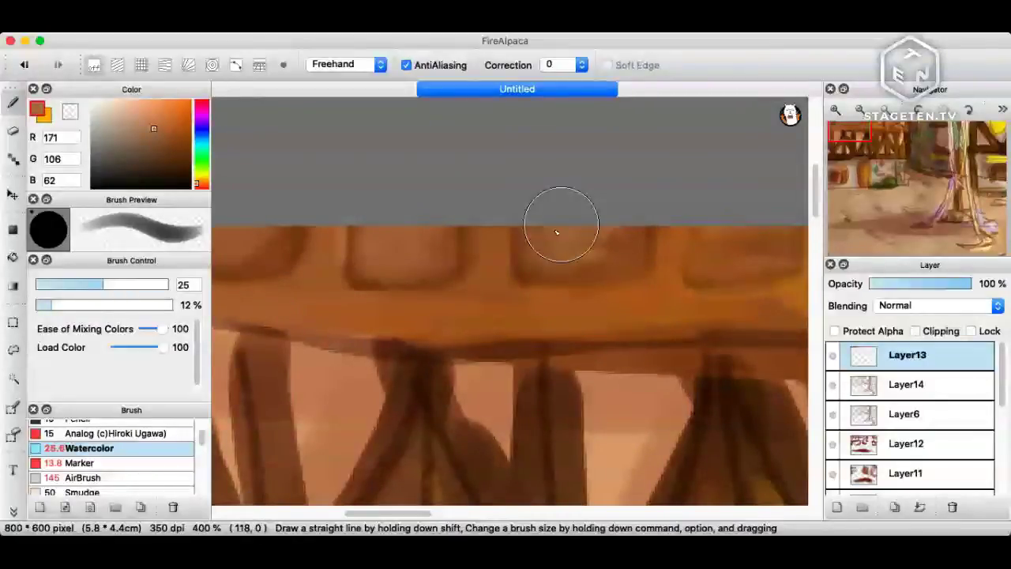
# Shade the rightmost upper window pane with the Watercolor brush at size 15 and 13% opacity, using sampled browns.
pyautogui.hscroll(5, 556, 231)
pyautogui.keyDown('alt'); pyautogui.click(644, 267); pyautogui.keyUp('alt')
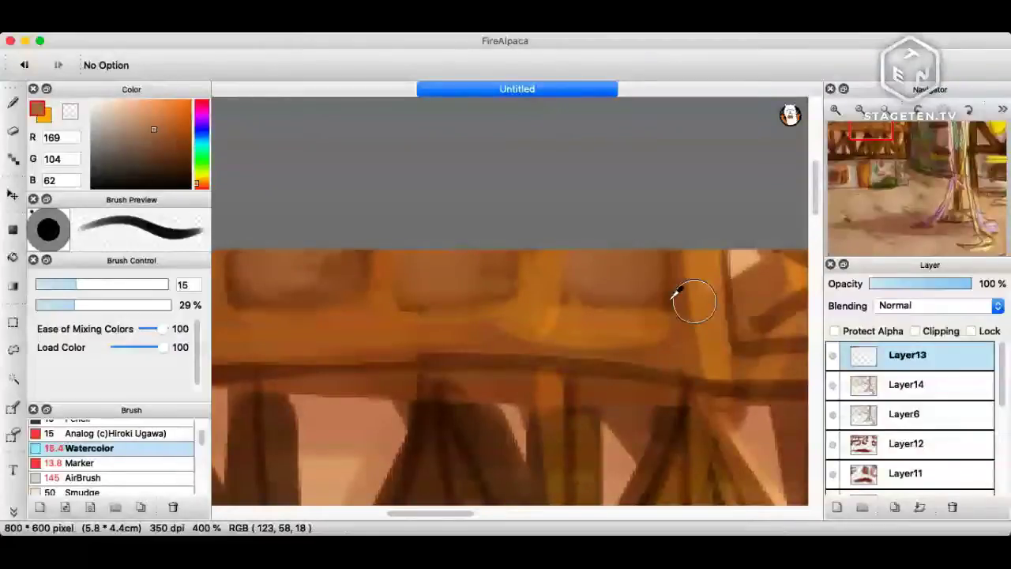
pyautogui.click(51, 305)
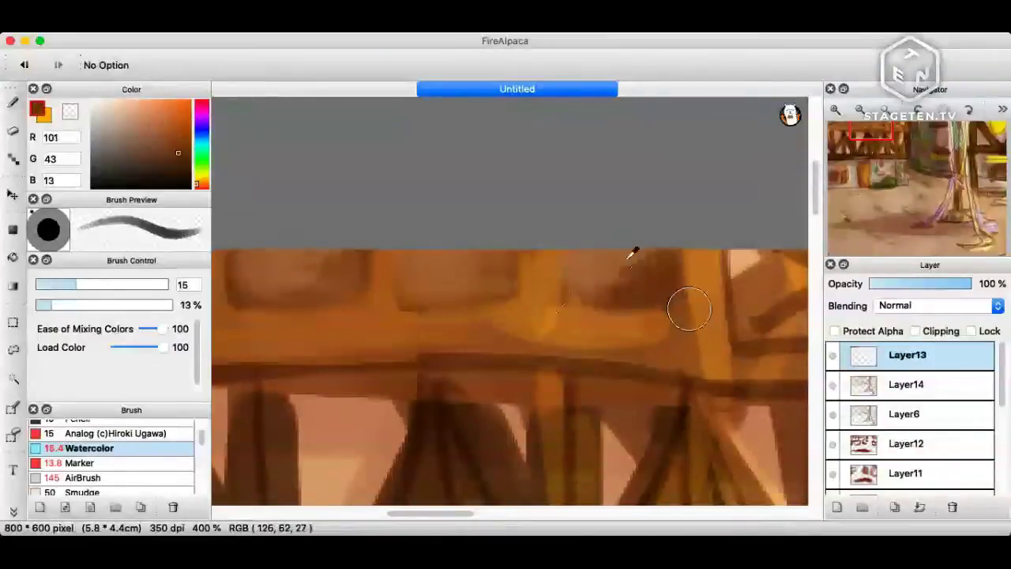
pyautogui.keyDown('alt'); pyautogui.click(627, 257); pyautogui.keyUp('alt')
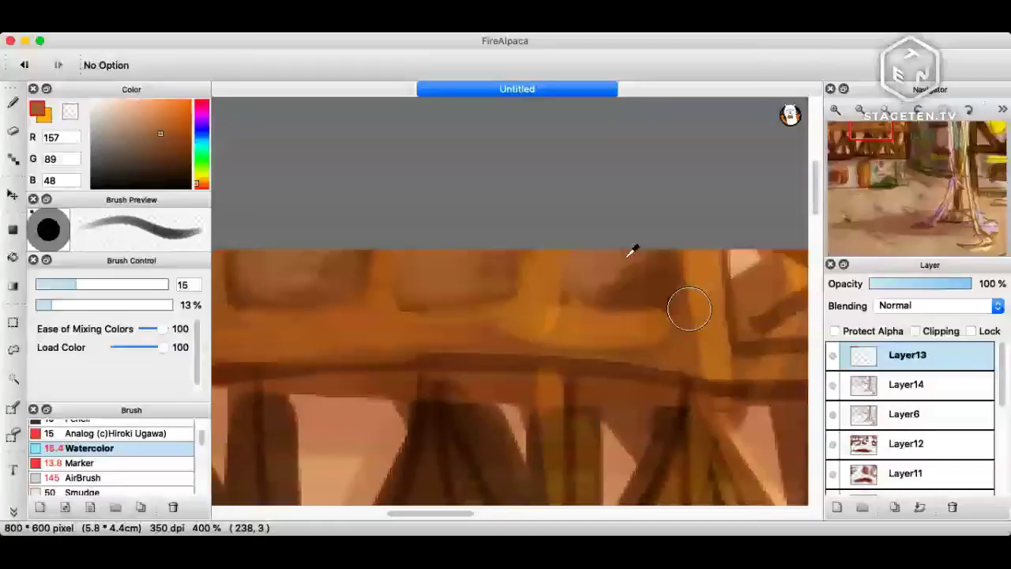
pyautogui.press('super+minus')
pyautogui.press('super+minus')
pyautogui.press('super+minus')
pyautogui.press('super+minus')
pyautogui.press('super+minus')
pyautogui.scroll(2, 563, 296)
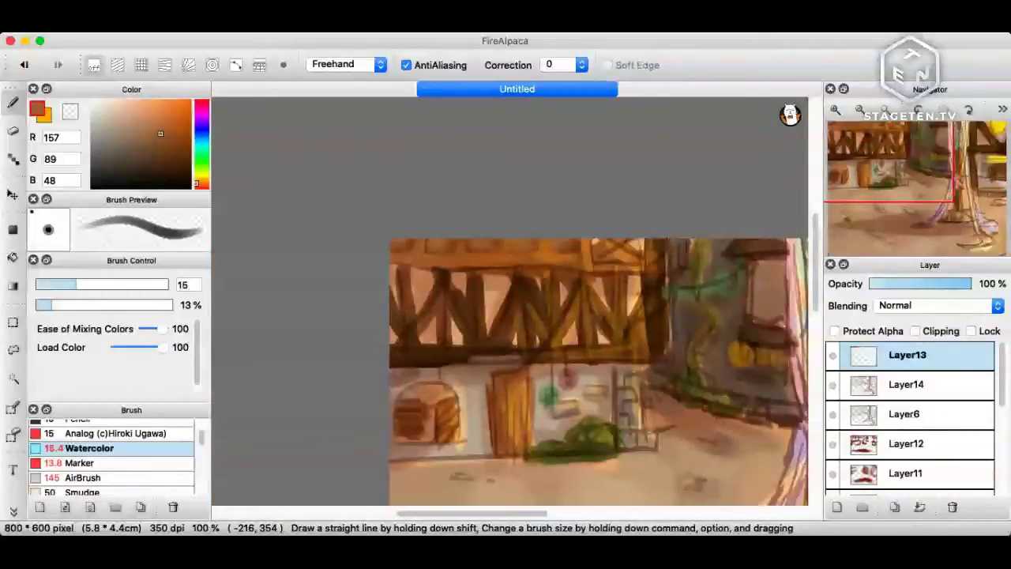
pyautogui.press('super+Tab')
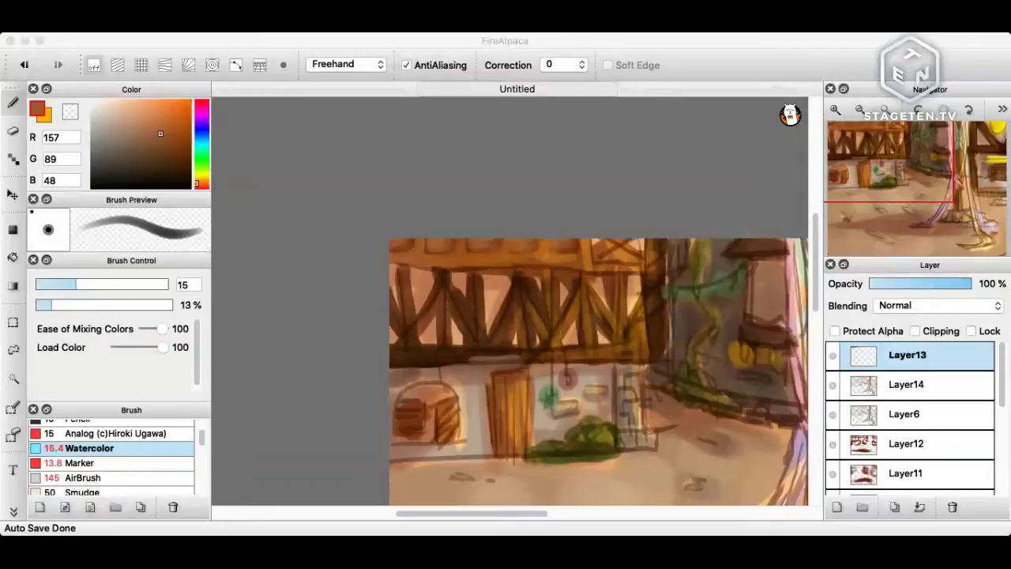
pyautogui.click(630, 535)
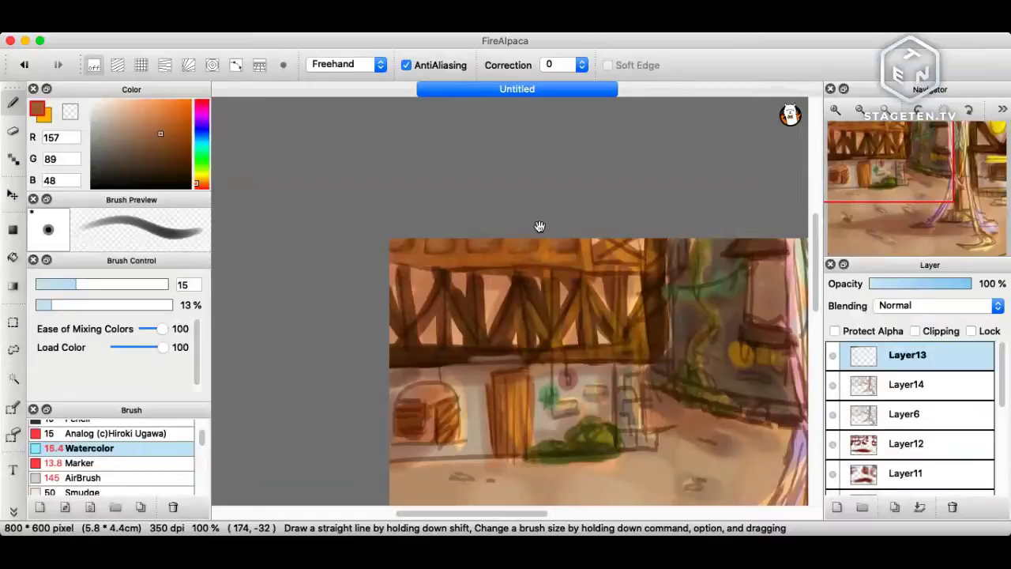
# Blend the horizontal beam beneath the upper windows with Watercolor strokes in browns sampled from the wood.
pyautogui.moveTo(540, 227); pyautogui.dragTo(480, 253)
pyautogui.scroll(3, 480, 252)
pyautogui.rightClick(474, 285)
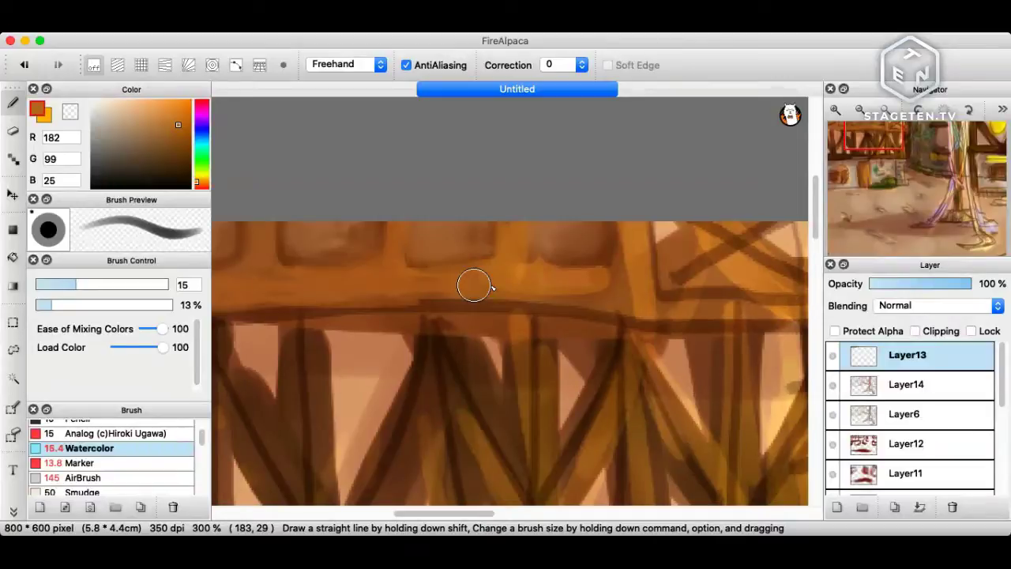
pyautogui.hscroll(-3, 299, 306)
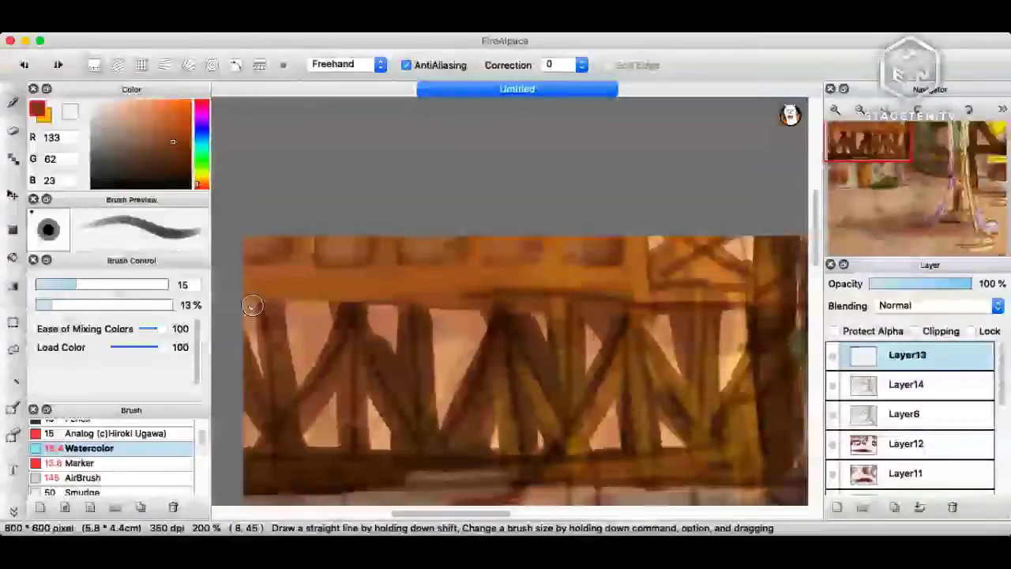
# Narrow the docked color and brush palettes to give the canvas more width.
pyautogui.moveTo(211, 307); pyautogui.dragTo(108, 308)
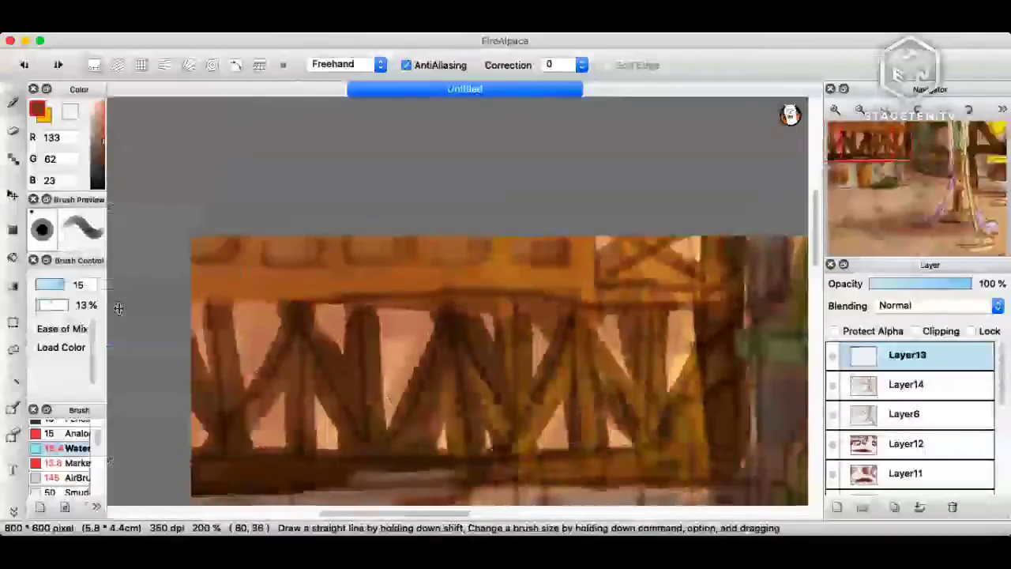
pyautogui.moveTo(119, 308); pyautogui.dragTo(155, 308)
pyautogui.moveTo(970, 284); pyautogui.dragTo(1006, 284)
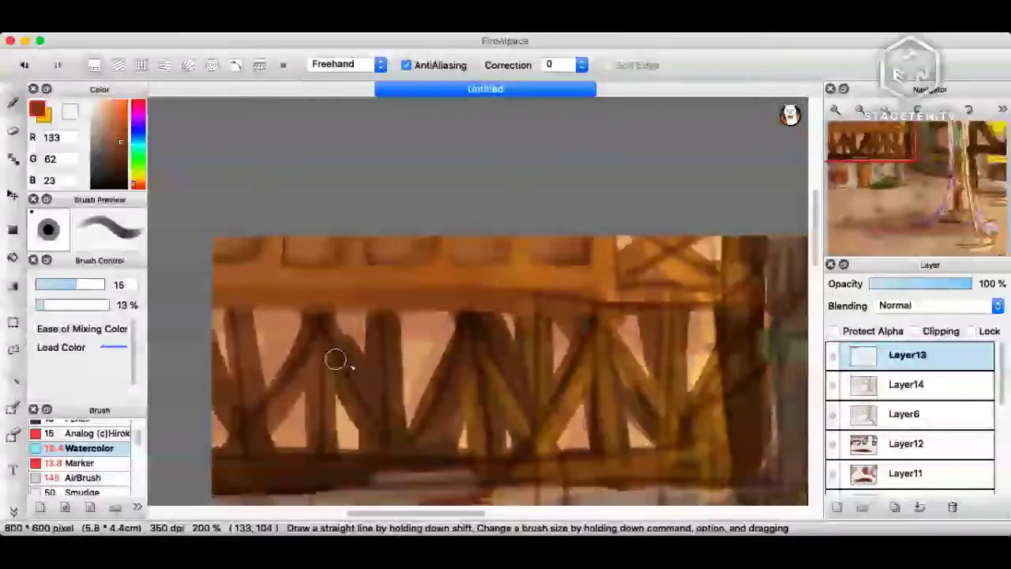
# Extend the horizontal beam's Watercolor shading to its right end and lighten the gaps in the cross-braced panel with sampled peach (RGB 229, 166, 111).
pyautogui.moveTo(545, 305); pyautogui.dragTo(707, 304)
pyautogui.rightClick(656, 243)
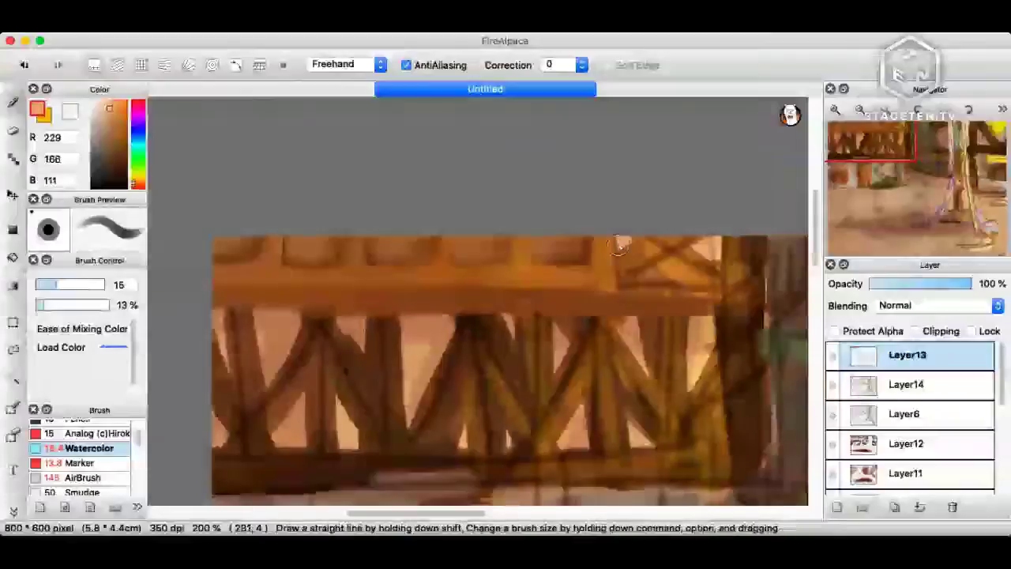
pyautogui.moveTo(628, 265)
pyautogui.mouseDown()
pyautogui.moveTo(714, 242)
pyautogui.moveTo(687, 252)
pyautogui.moveTo(713, 242)
pyautogui.moveTo(683, 269)
pyautogui.moveTo(645, 279)
pyautogui.moveTo(696, 279)
pyautogui.moveTo(656, 277)
pyautogui.moveTo(681, 276)
pyautogui.mouseUp()
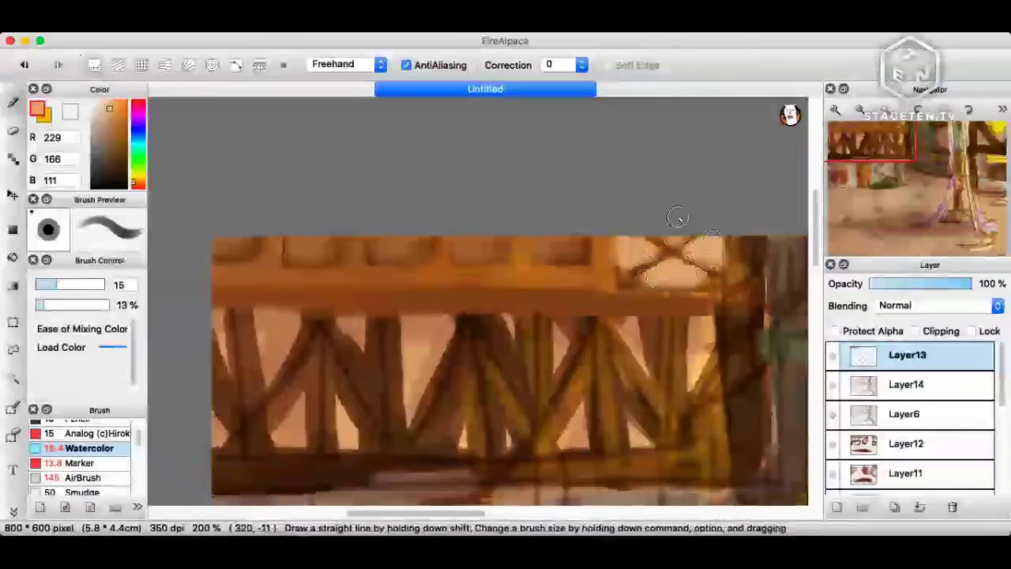
# Repaint the frame and crossed braces of the upper right panel with the Marker at size 14.8 in dark brown (RGB 106, 47, 15).
pyautogui.click(79, 463)
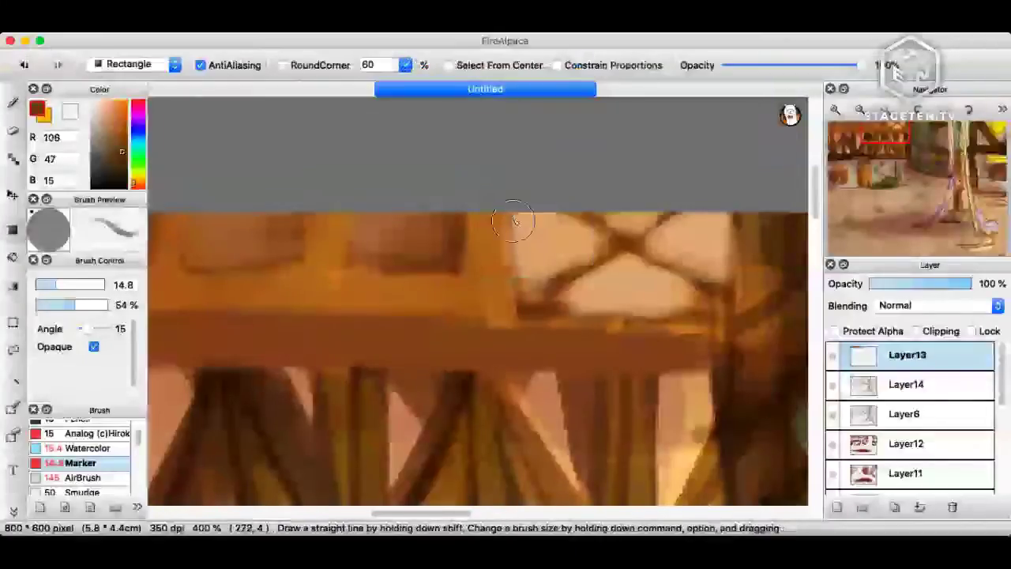
pyautogui.moveTo(514, 219)
pyautogui.mouseDown()
pyautogui.moveTo(524, 310)
pyautogui.moveTo(693, 213)
pyautogui.mouseUp()
pyautogui.moveTo(546, 307); pyautogui.dragTo(700, 204)
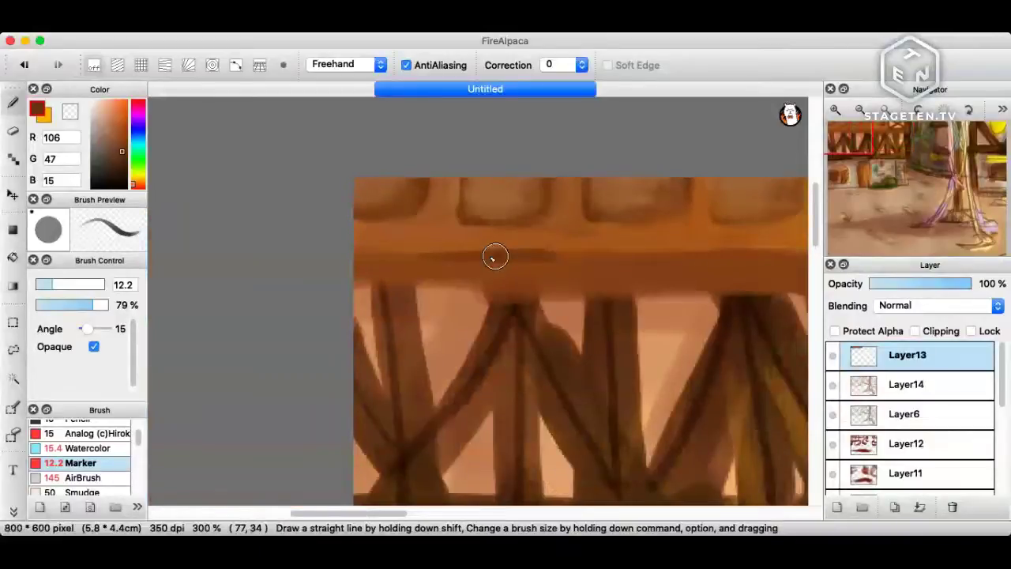
# Shade the upper edge of the horizontal beam with dark brown Marker strokes at size 12.2 and 79% opacity, setting the brush angle to 100.
pyautogui.hscroll(5, 705, 258)
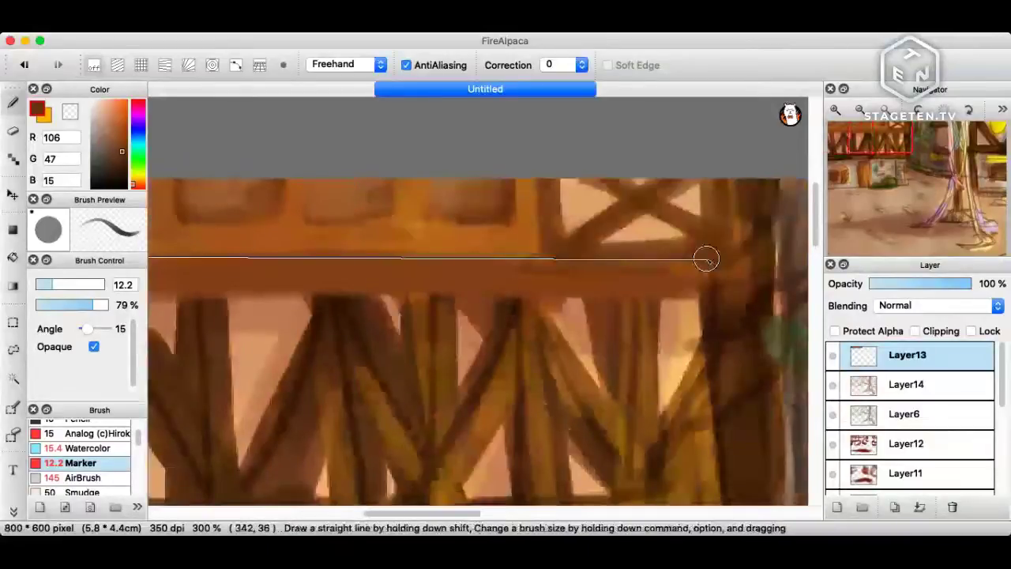
pyautogui.scroll(-3, 706, 259)
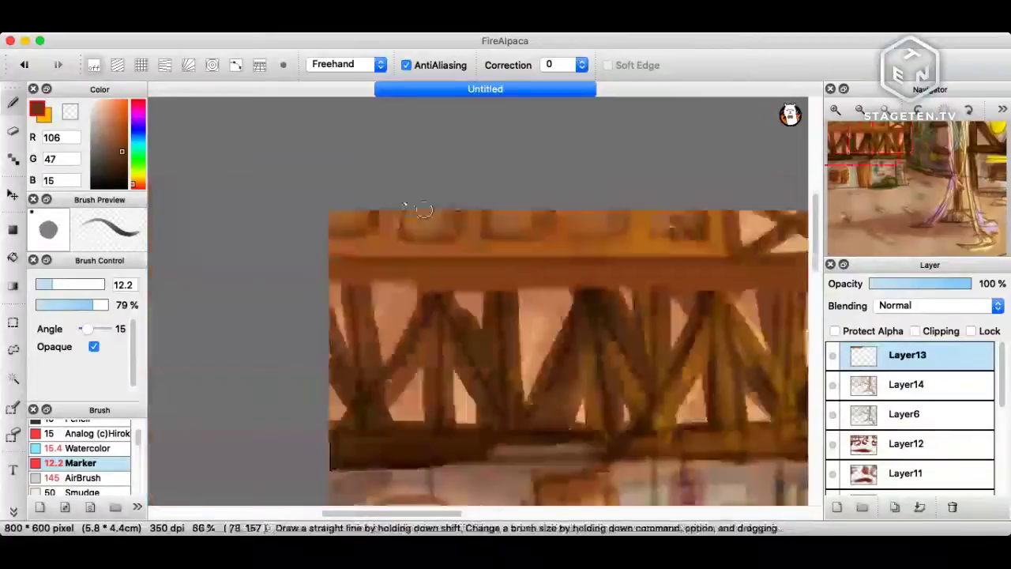
pyautogui.scroll(5, 424, 209)
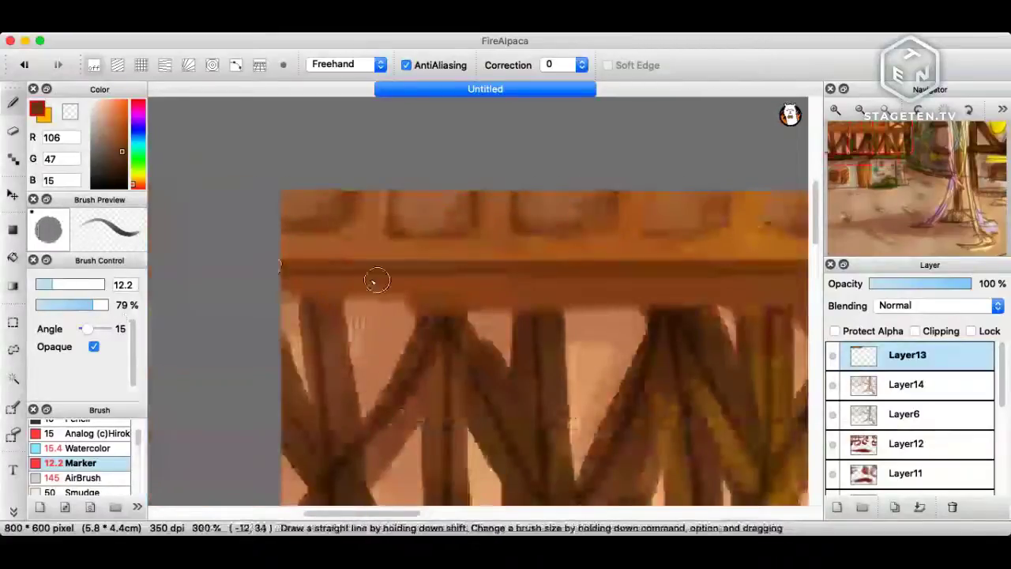
pyautogui.hscroll(3, 271, 294)
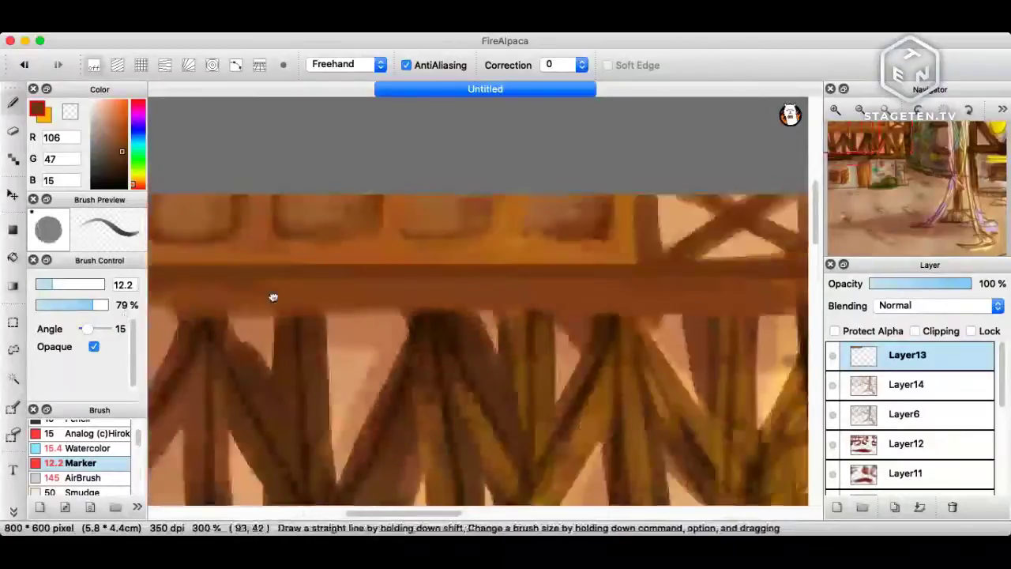
pyautogui.scroll(-1, 290, 283)
pyautogui.moveTo(89, 329); pyautogui.dragTo(119, 329)
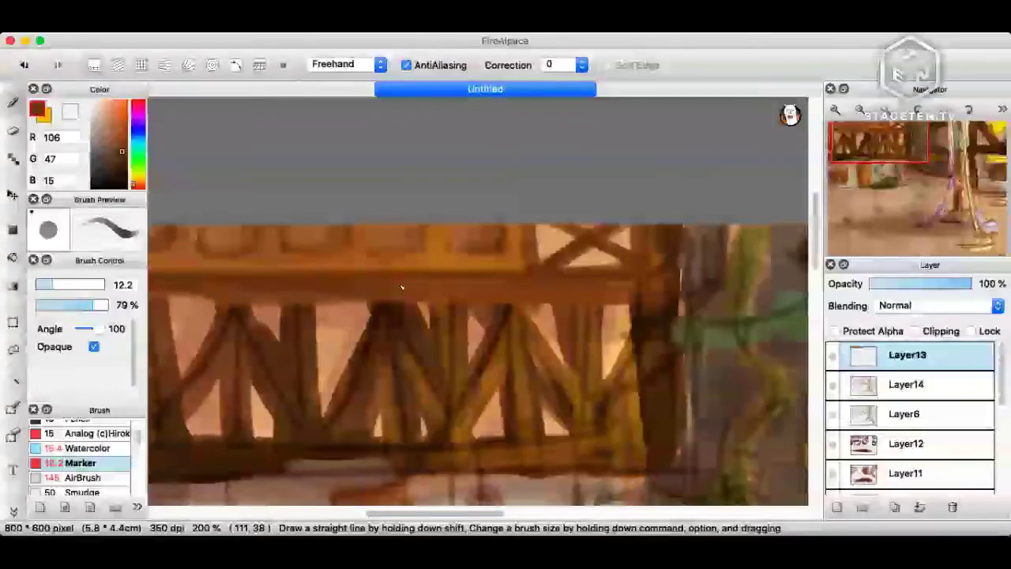
pyautogui.moveTo(403, 290); pyautogui.dragTo(571, 282)
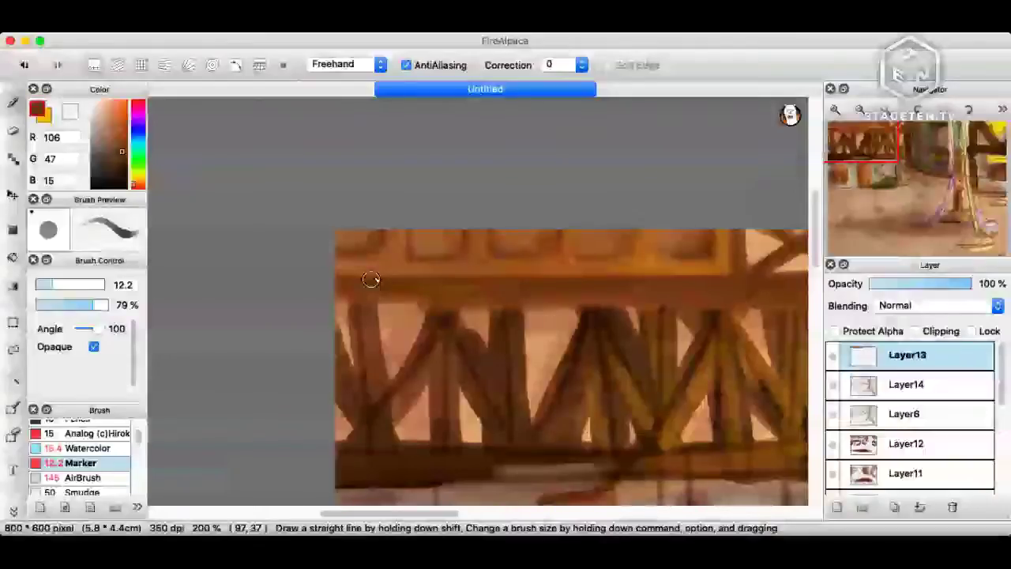
# Touch up the cross-braced panel and adjoining timber with Marker strokes in sampled browns (RGB 155, 89, 48 and 176, 95, 23).
pyautogui.press('super+minus')
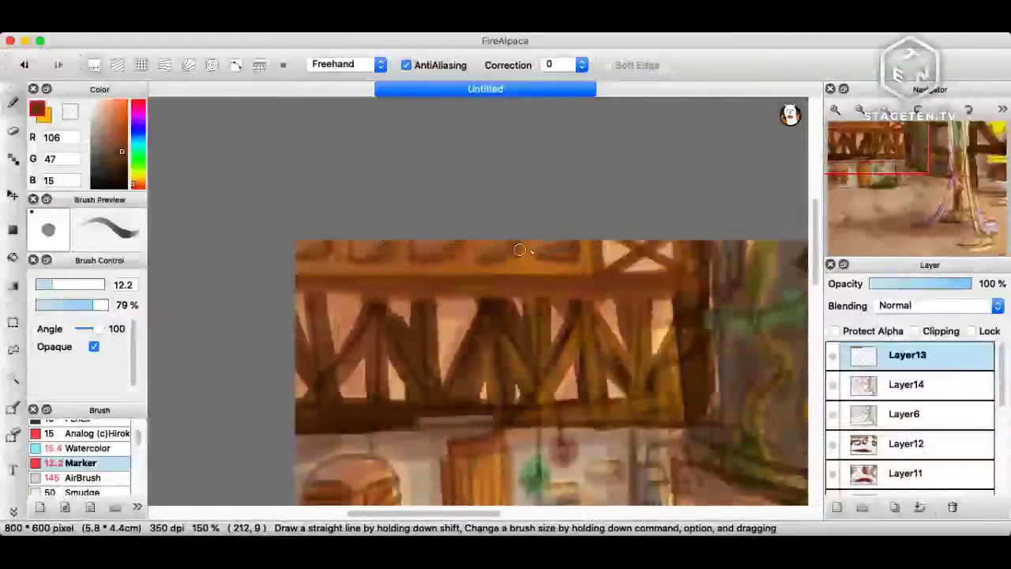
pyautogui.scroll(-1, 419, 258)
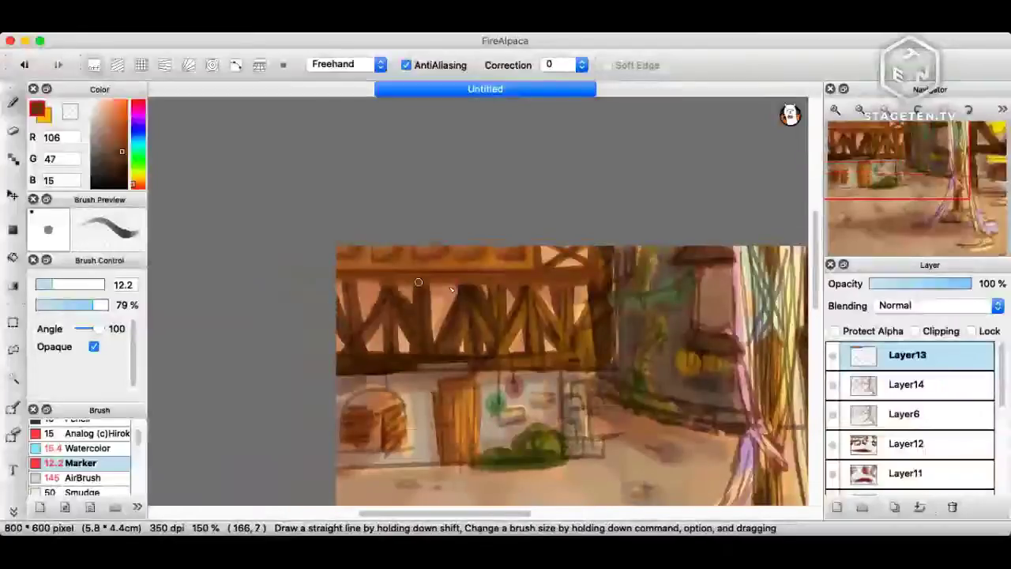
pyautogui.scroll(2, 419, 282)
pyautogui.keyDown('alt'); pyautogui.click(466, 212); pyautogui.keyUp('alt')
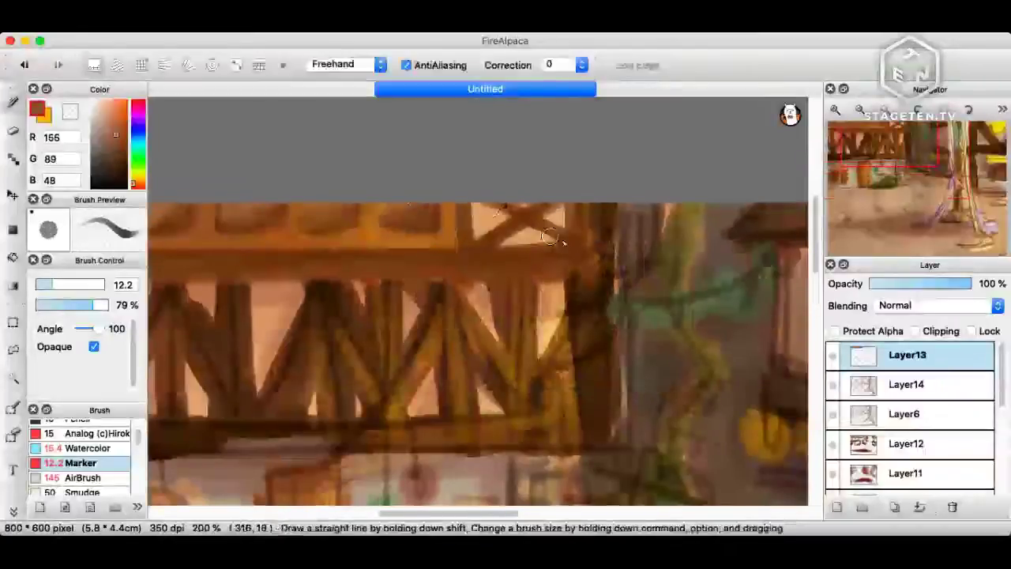
pyautogui.moveTo(542, 240); pyautogui.dragTo(523, 240)
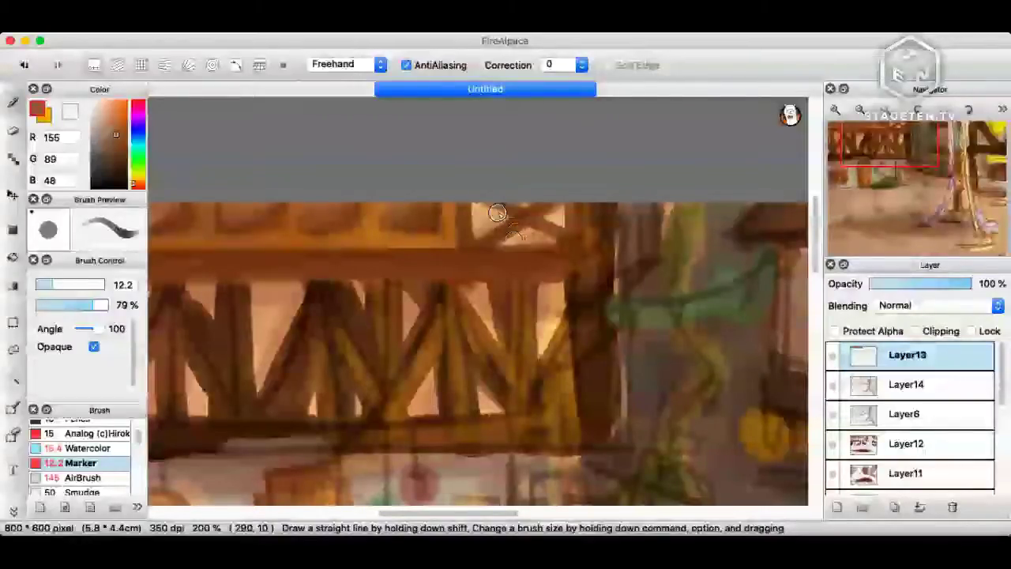
pyautogui.press('super+plus')
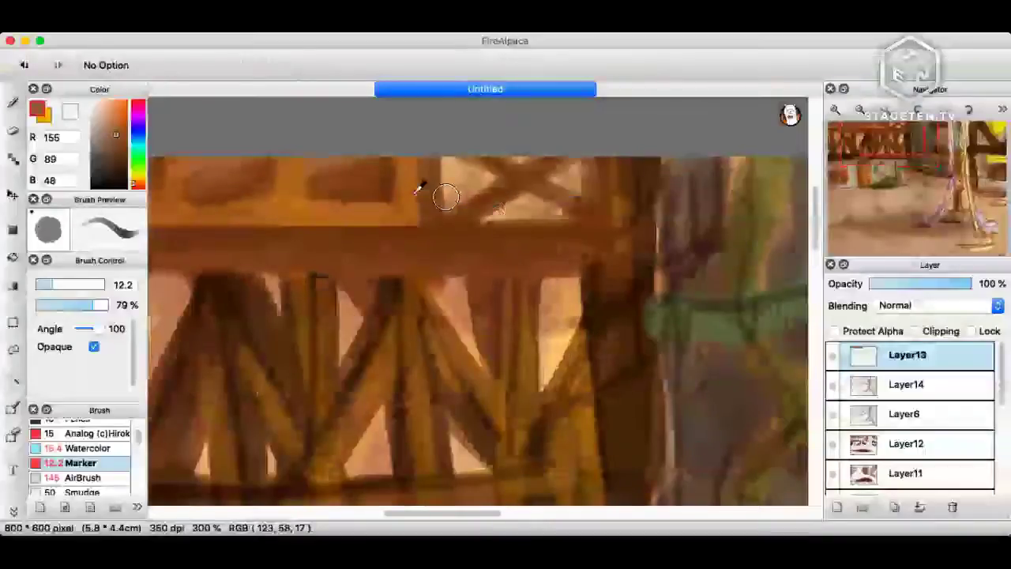
pyautogui.keyDown('alt'); pyautogui.click(417, 193); pyautogui.keyUp('alt')
pyautogui.scroll(-2, 448, 213)
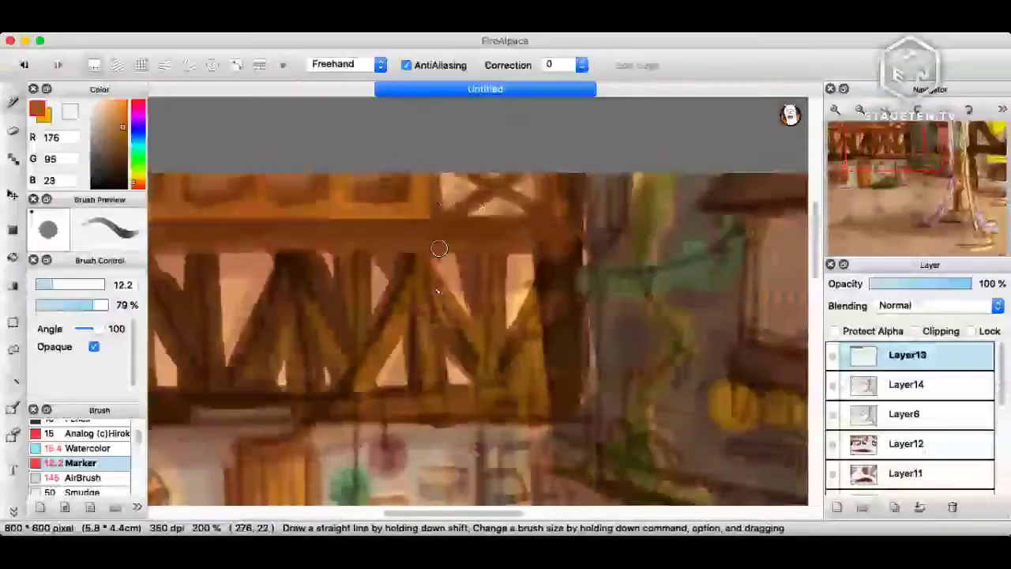
pyautogui.moveTo(386, 297); pyautogui.dragTo(459, 258)
pyautogui.scroll(-1, 458, 258)
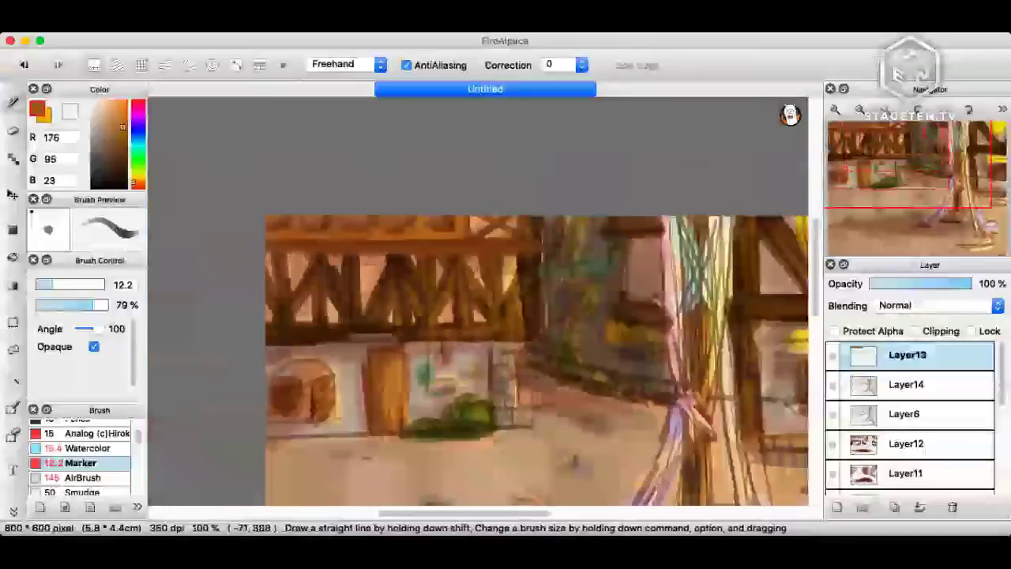
pyautogui.press('super+Tab')
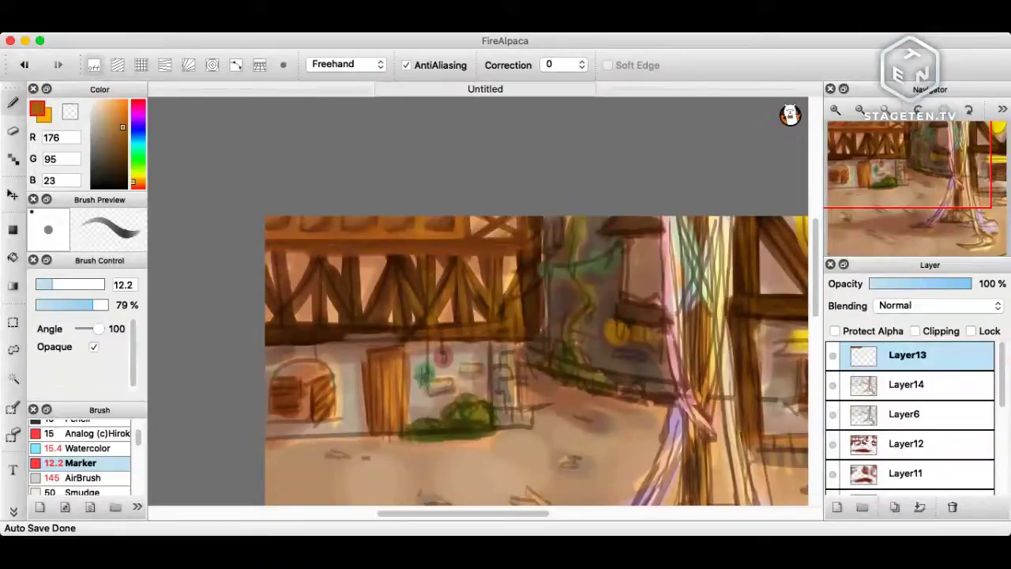
pyautogui.moveTo(432, 324); pyautogui.dragTo(481, 306)
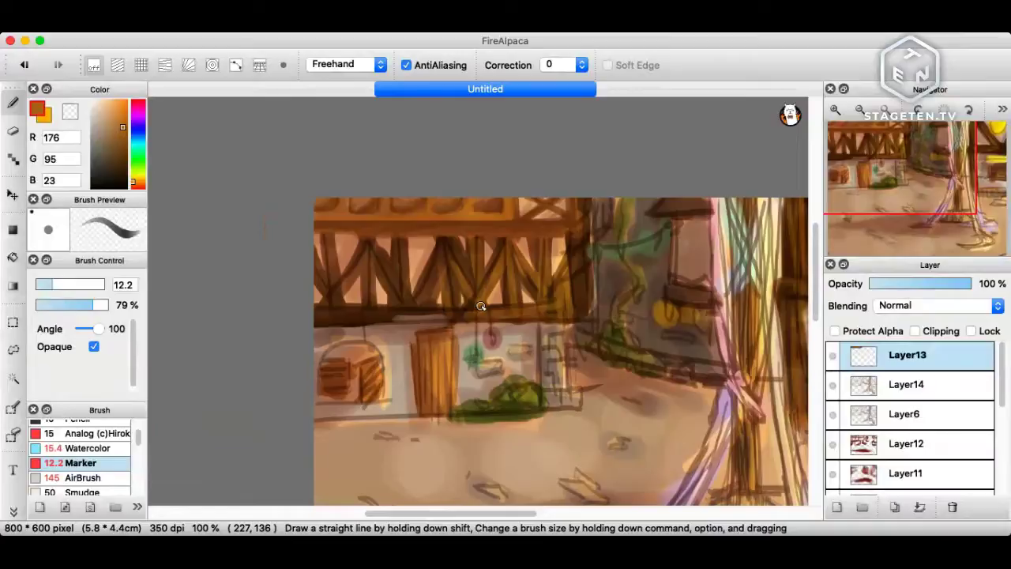
# Paint the leftmost vertical post below the beam with the Marker in a sampled dark brown (RGB 88, 40, 19).
pyautogui.scroll(2, 330, 233)
pyautogui.press('alt')
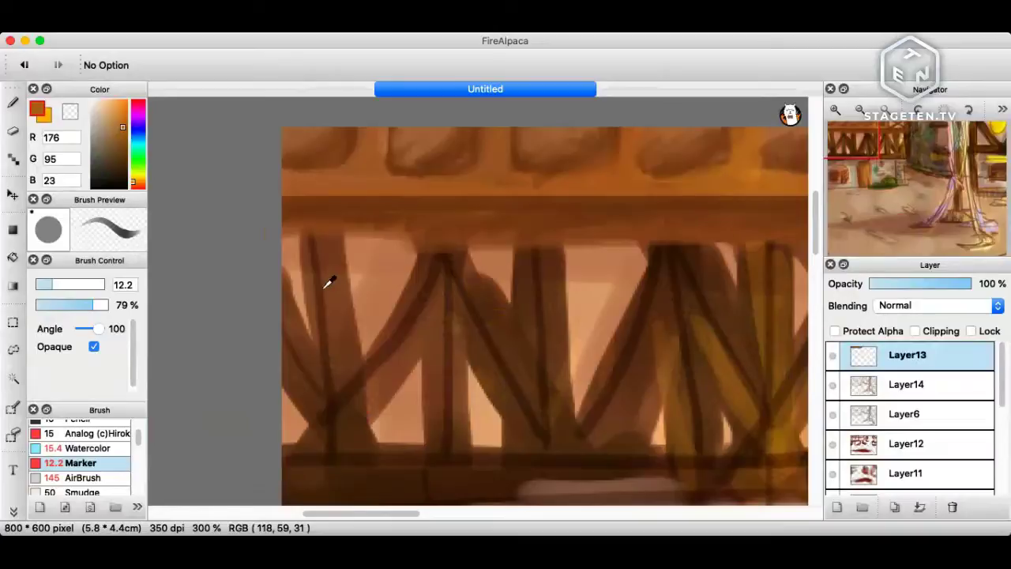
pyautogui.keyDown('alt'); pyautogui.click(324, 288); pyautogui.keyUp('alt')
pyautogui.moveTo(326, 233); pyautogui.dragTo(321, 420)
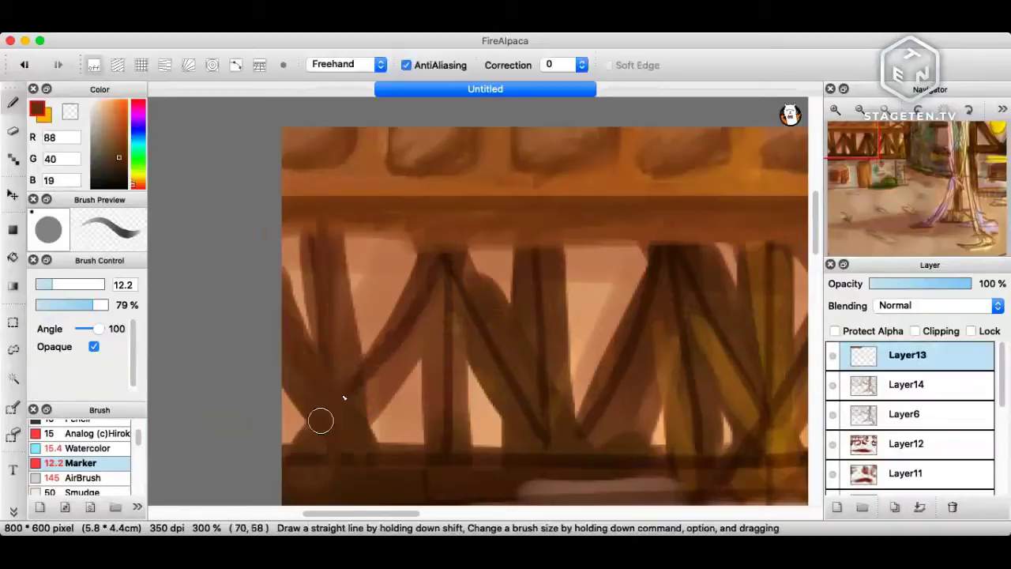
# Block in the left and central posts and diagonal braces with the Pen at size 25 and 100% opacity in dark brown (RGB 66, 32, 19).
pyautogui.click(116, 166)
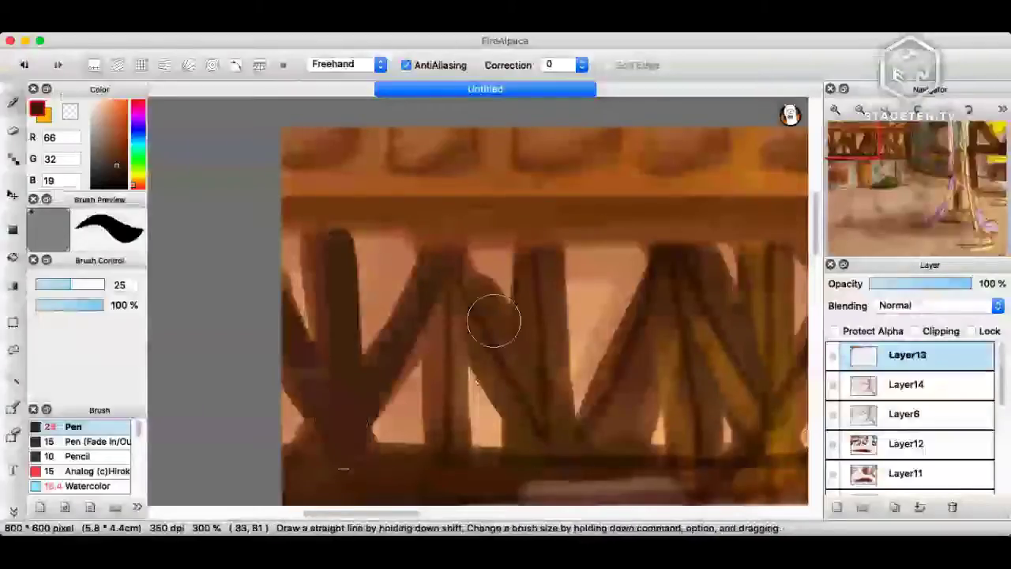
pyautogui.hscroll(3, 450, 300)
pyautogui.moveTo(412, 279); pyautogui.dragTo(483, 393)
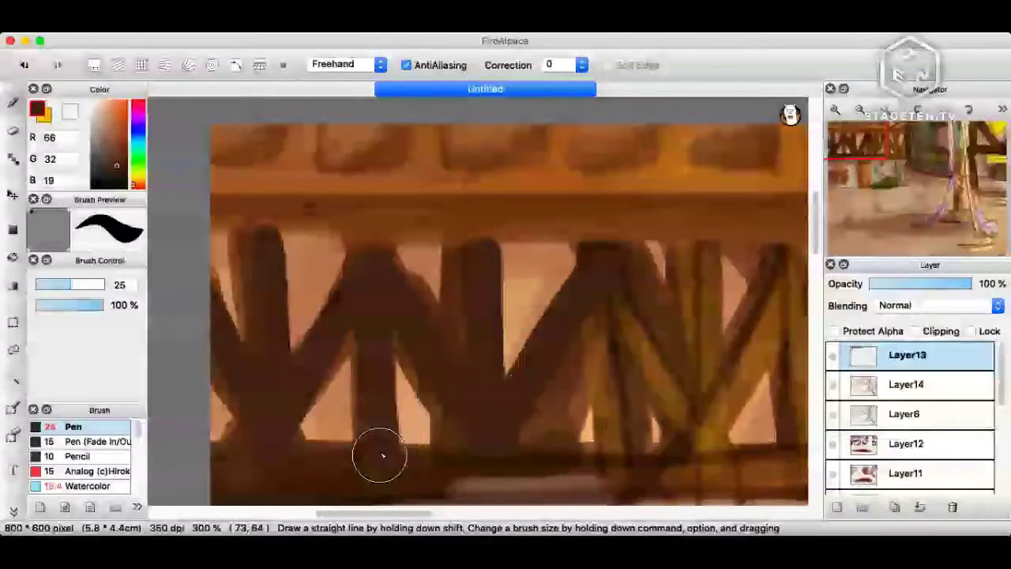
pyautogui.hscroll(5, 411, 454)
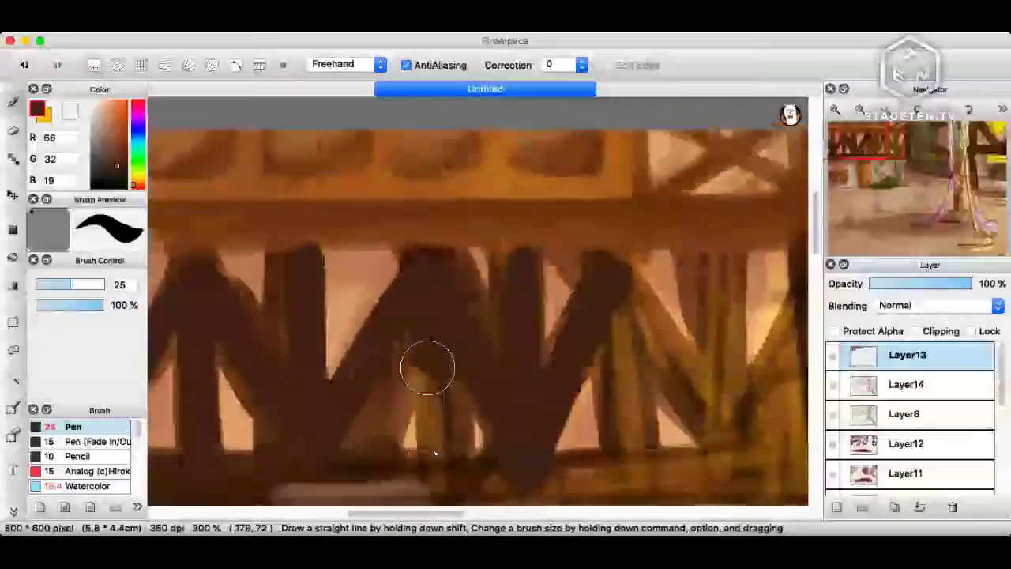
# Block in the rightmost vertical posts and diagonal braces below the beam with the same dark brown Pen.
pyautogui.hscroll(5, 427, 368)
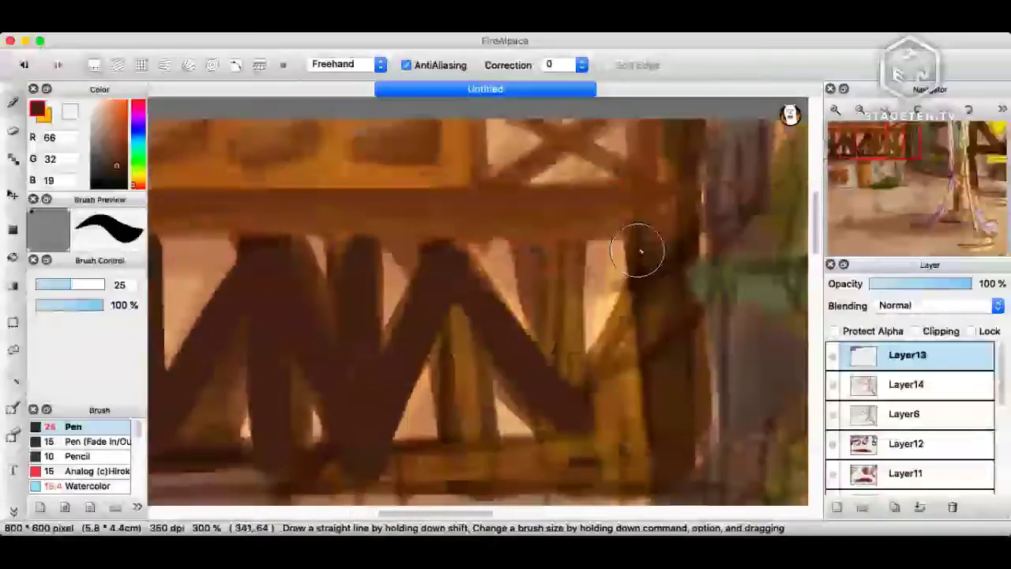
pyautogui.moveTo(638, 251); pyautogui.dragTo(573, 403)
pyautogui.moveTo(558, 253); pyautogui.dragTo(558, 353)
pyautogui.moveTo(459, 264); pyautogui.dragTo(471, 435)
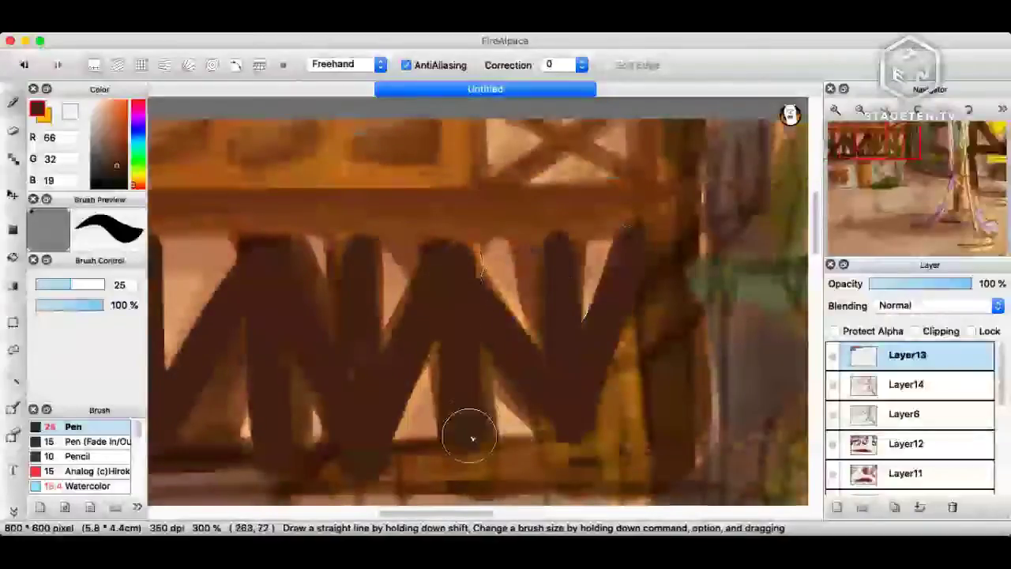
# Set up the Analog brush with size 24, 64% opacity and Ink 54, using a tan sampled from the wall (RGB 186, 112, 74).
pyautogui.scroll(-1, 453, 276)
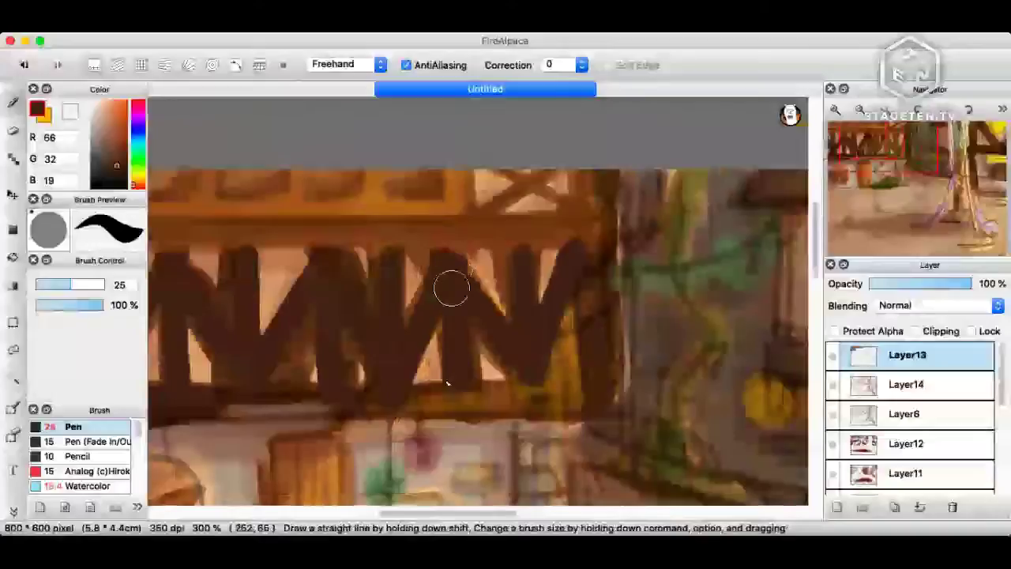
pyautogui.scroll(-1, 452, 288)
pyautogui.hscroll(-5, 492, 301)
pyautogui.click(95, 471)
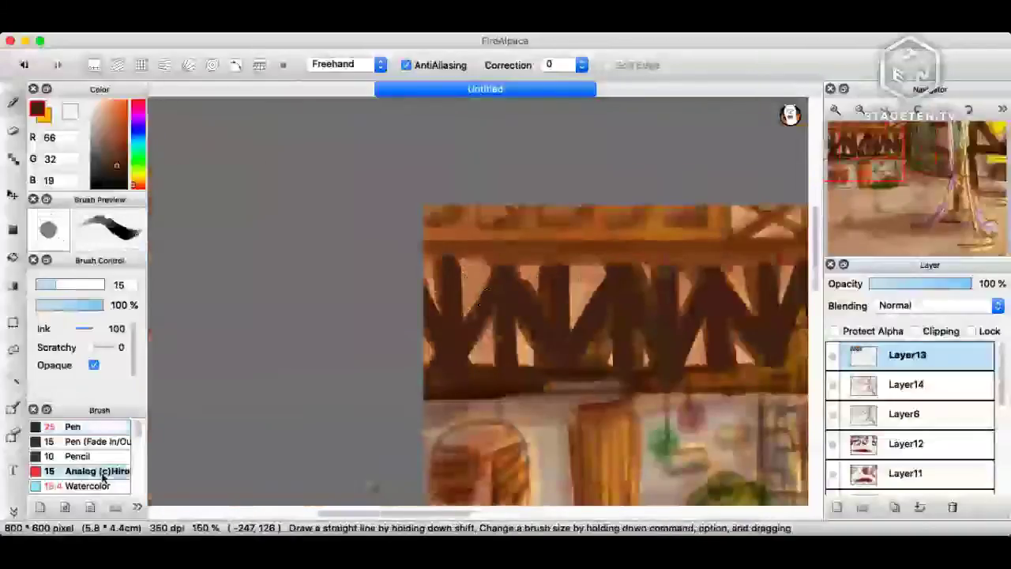
pyautogui.click(69, 284)
pyautogui.press('super+plus')
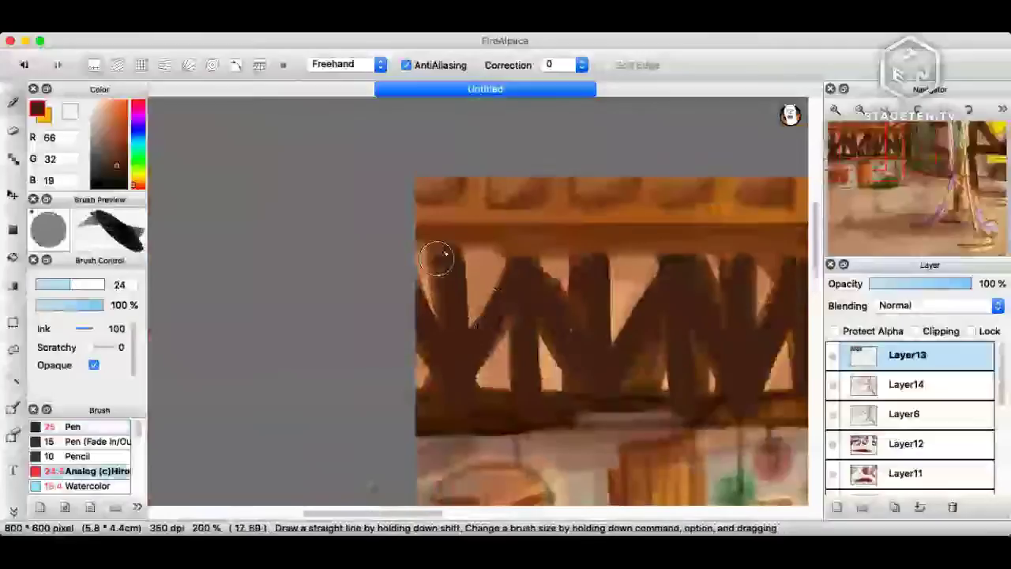
pyautogui.press('super+plus')
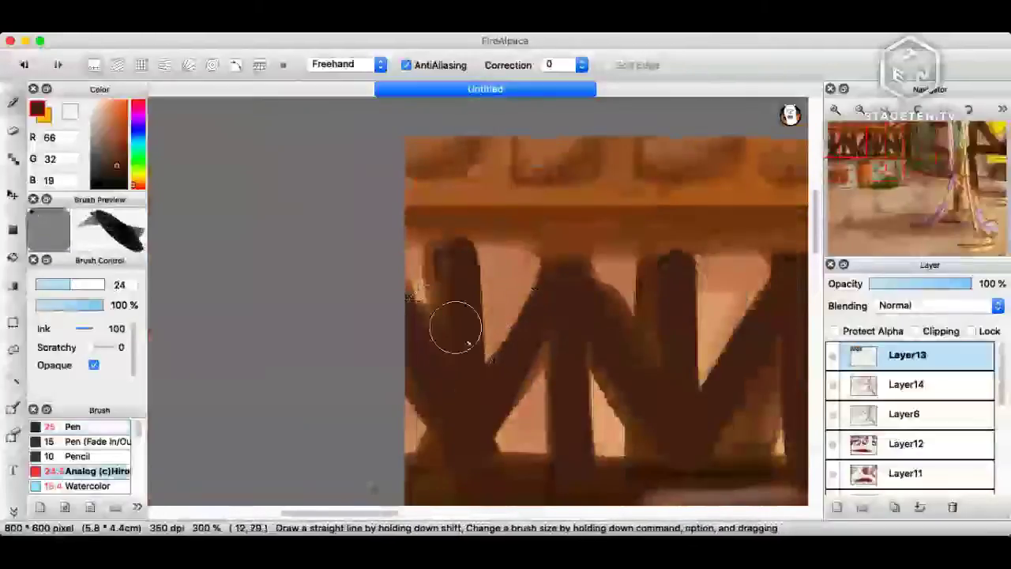
pyautogui.press('alt')
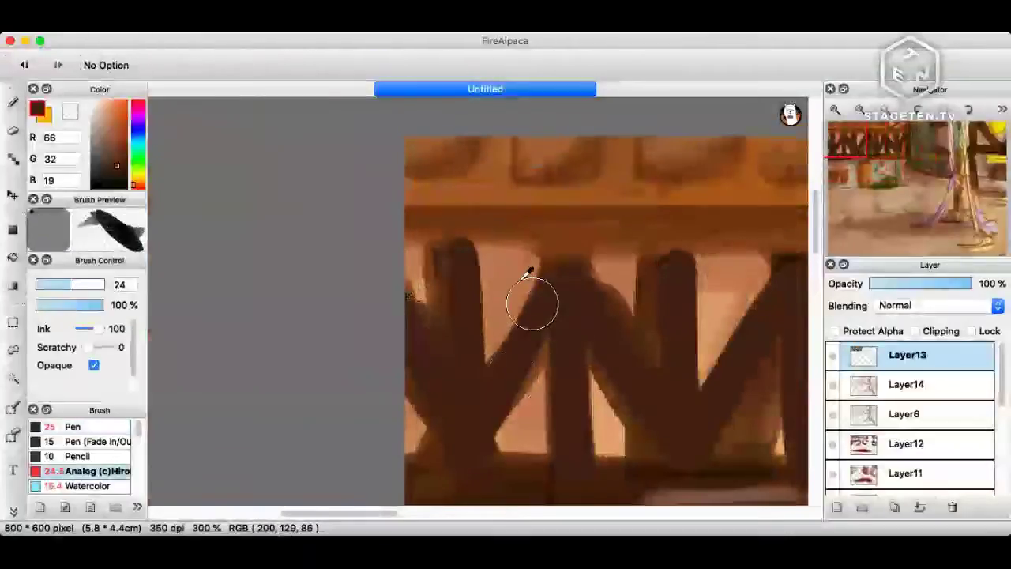
pyautogui.keyDown('alt'); pyautogui.click(527, 274); pyautogui.keyUp('alt')
pyautogui.click(79, 305)
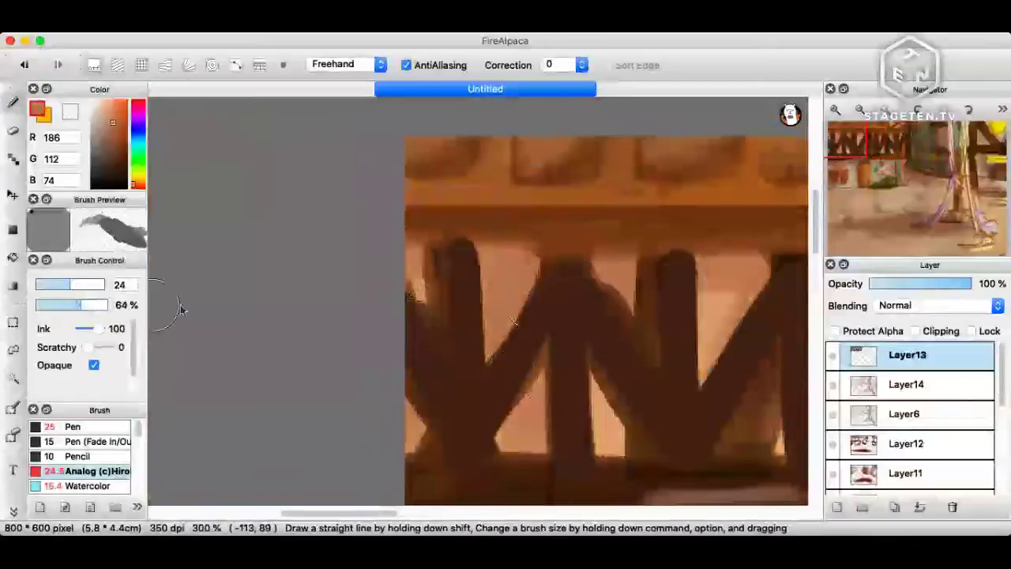
pyautogui.click(96, 329)
# Lighten the edges of the left and central posts and diagonal braces with translucent tan Analog brush strokes.
pyautogui.moveTo(575, 255); pyautogui.dragTo(484, 407)
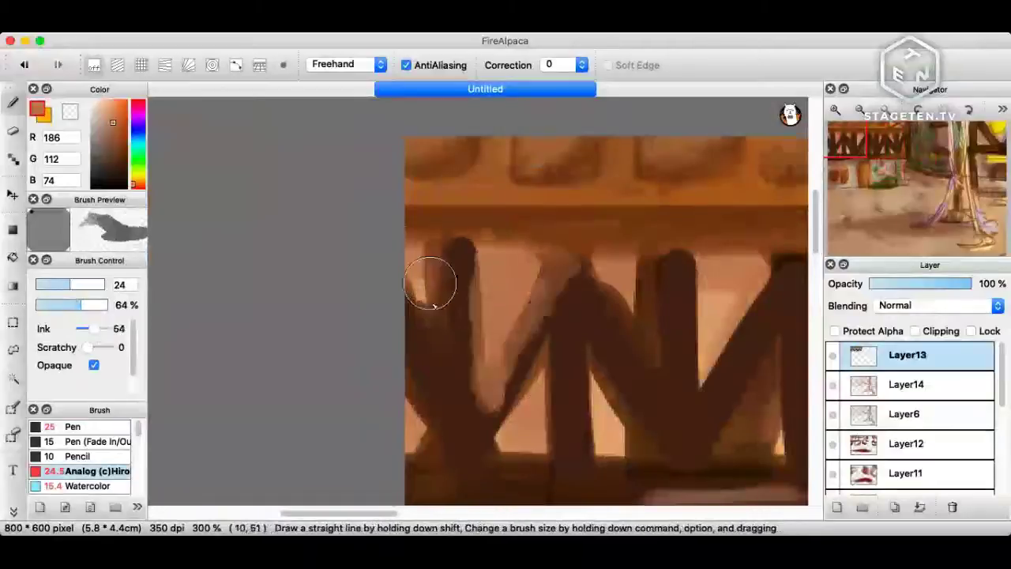
pyautogui.moveTo(430, 283)
pyautogui.mouseDown()
pyautogui.moveTo(439, 404)
pyautogui.moveTo(421, 441)
pyautogui.moveTo(426, 419)
pyautogui.moveTo(400, 400)
pyautogui.moveTo(407, 439)
pyautogui.moveTo(560, 391)
pyautogui.moveTo(496, 453)
pyautogui.moveTo(517, 417)
pyautogui.moveTo(519, 454)
pyautogui.moveTo(533, 442)
pyautogui.moveTo(532, 392)
pyautogui.moveTo(502, 453)
pyautogui.moveTo(546, 450)
pyautogui.moveTo(586, 385)
pyautogui.moveTo(634, 346)
pyautogui.moveTo(621, 293)
pyautogui.mouseUp()
pyautogui.moveTo(693, 351); pyautogui.dragTo(535, 344)
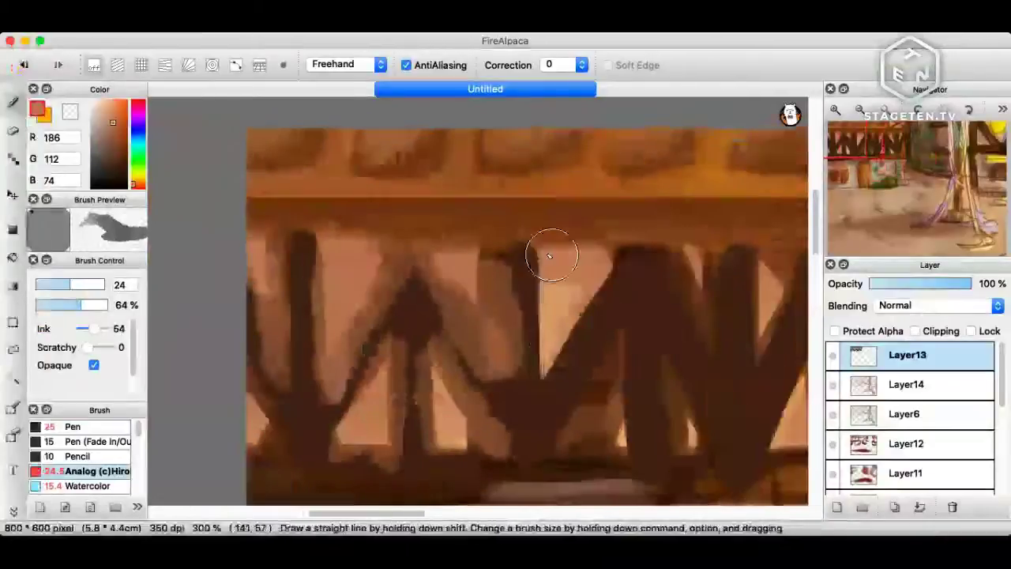
pyautogui.moveTo(550, 255)
pyautogui.mouseDown()
pyautogui.moveTo(587, 419)
pyautogui.moveTo(612, 357)
pyautogui.moveTo(624, 357)
pyautogui.moveTo(618, 441)
pyautogui.moveTo(665, 385)
pyautogui.moveTo(705, 456)
pyautogui.mouseUp()
pyautogui.moveTo(685, 260); pyautogui.dragTo(711, 340)
pyautogui.moveTo(714, 292); pyautogui.dragTo(548, 323)
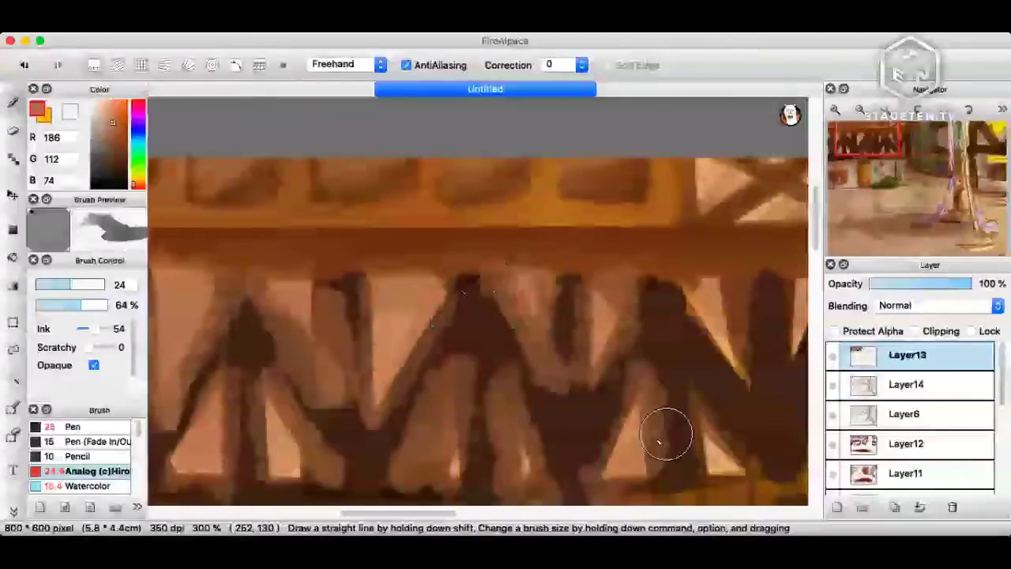
# Set up the Pencil with size 24 and 91% opacity, using a brown sampled from the timbers (RGB 101, 55, 35).
pyautogui.scroll(-4, 602, 380)
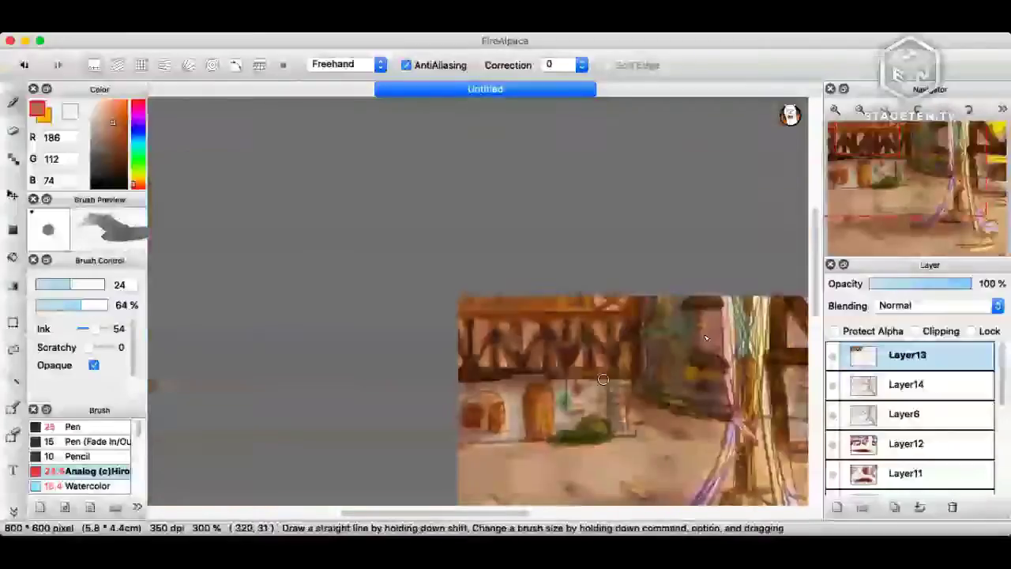
pyautogui.scroll(4, 551, 339)
pyautogui.keyDown('alt'); pyautogui.click(537, 338); pyautogui.keyUp('alt')
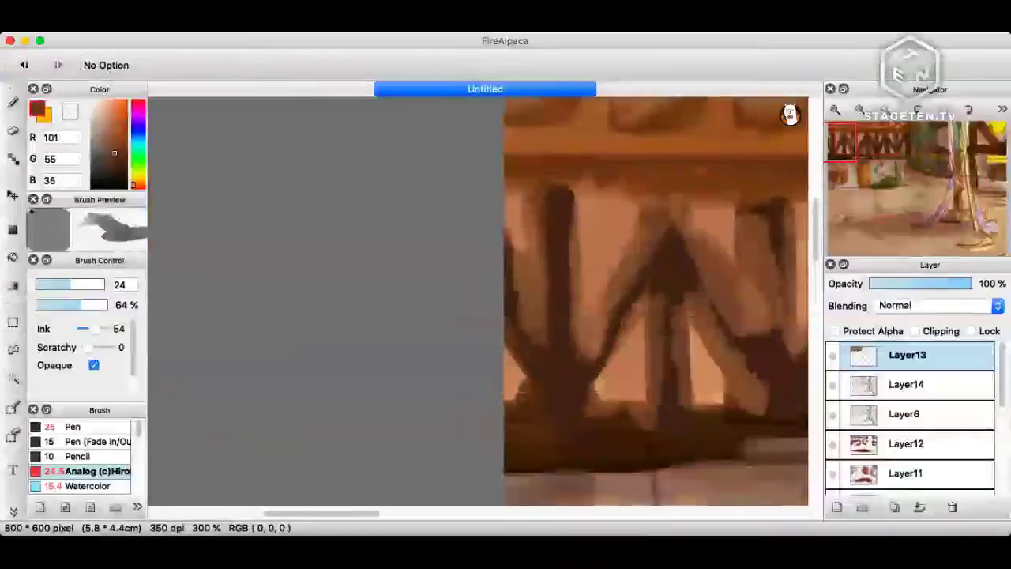
pyautogui.press('super+Tab')
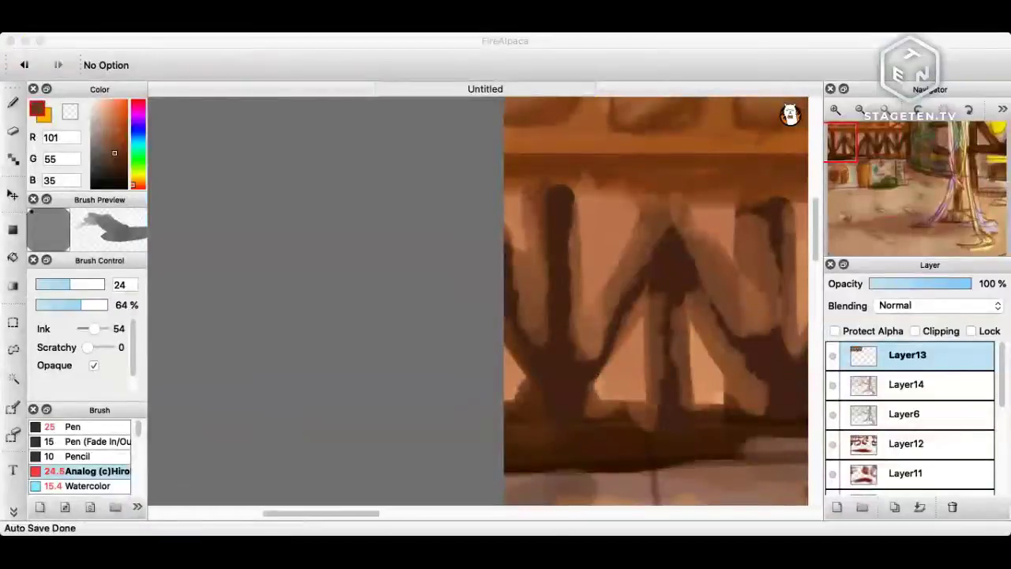
pyautogui.click(478, 301)
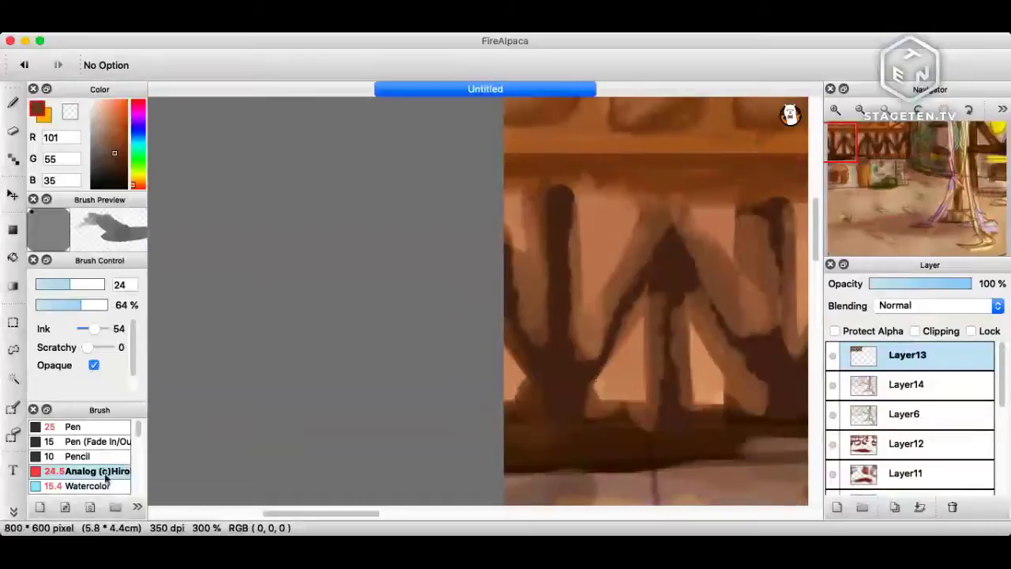
pyautogui.click(78, 456)
pyautogui.click(69, 285)
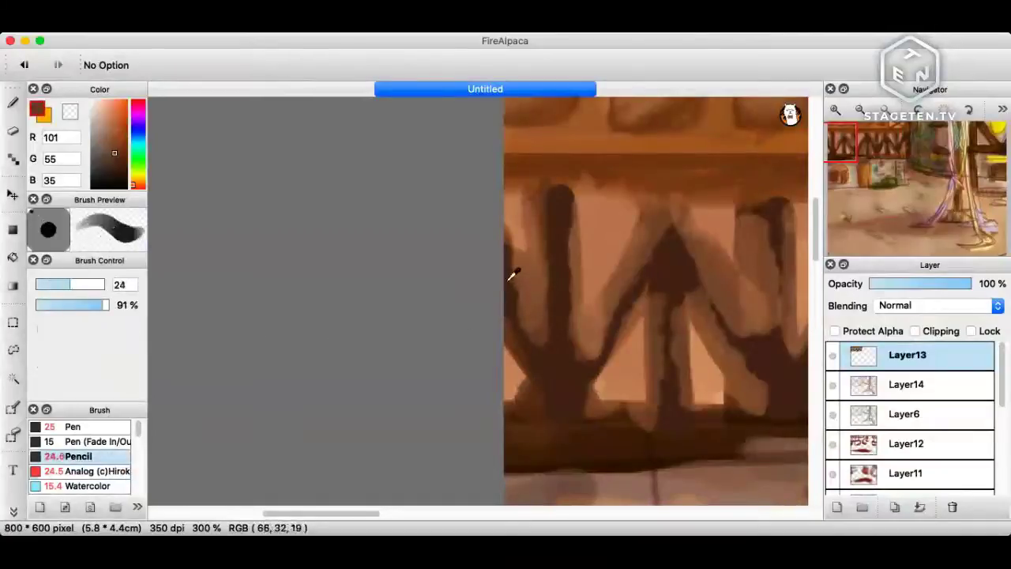
pyautogui.press('b')
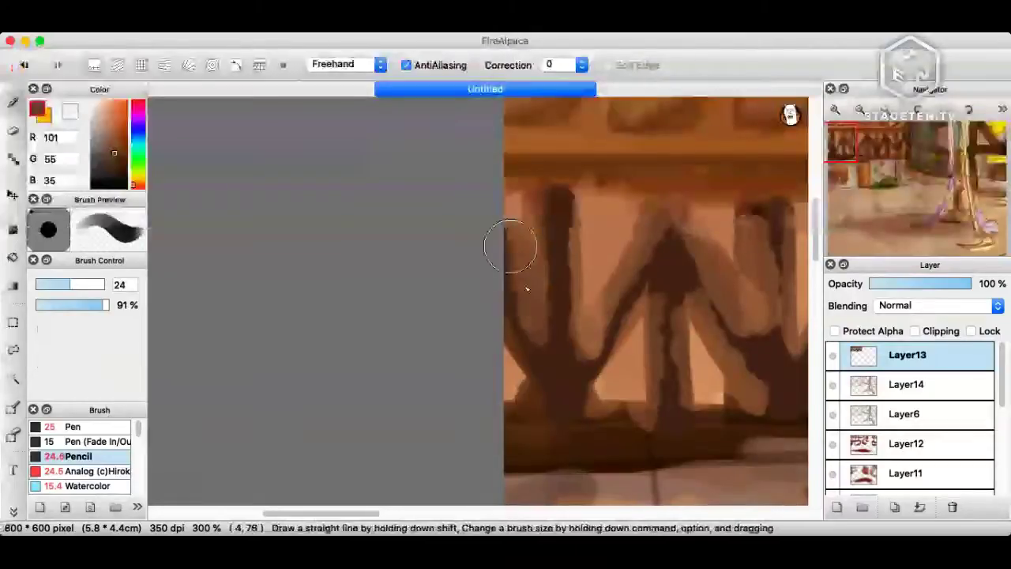
# Thicken the leftmost post and its braces with dark brown (RGB 66, 32, 19), then touch up the wall beside them in tan (RGB 186, 112, 74).
pyautogui.moveTo(511, 246)
pyautogui.mouseDown()
pyautogui.moveTo(514, 203)
pyautogui.moveTo(598, 263)
pyautogui.moveTo(583, 255)
pyautogui.moveTo(589, 338)
pyautogui.moveTo(614, 288)
pyautogui.moveTo(580, 377)
pyautogui.mouseUp()
pyautogui.rightClick(573, 361)
pyautogui.moveTo(558, 198); pyautogui.dragTo(562, 324)
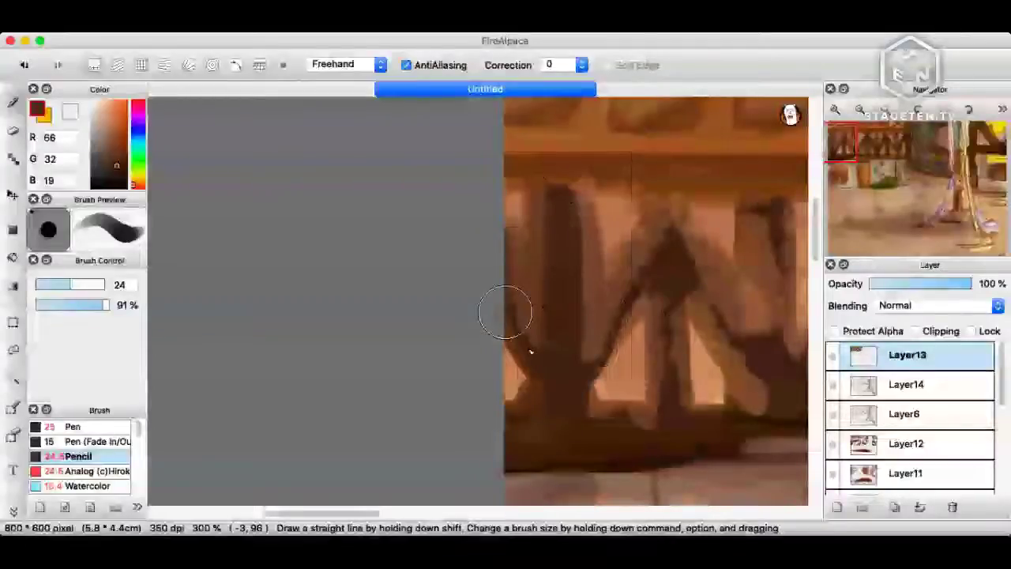
pyautogui.moveTo(504, 312); pyautogui.dragTo(637, 270)
pyautogui.rightClick(601, 224)
pyautogui.moveTo(597, 233); pyautogui.dragTo(637, 264)
pyautogui.press('super+z')
pyautogui.moveTo(602, 200)
pyautogui.mouseDown()
pyautogui.moveTo(648, 198)
pyautogui.moveTo(620, 240)
pyautogui.moveTo(625, 222)
pyautogui.moveTo(590, 193)
pyautogui.moveTo(524, 237)
pyautogui.mouseUp()
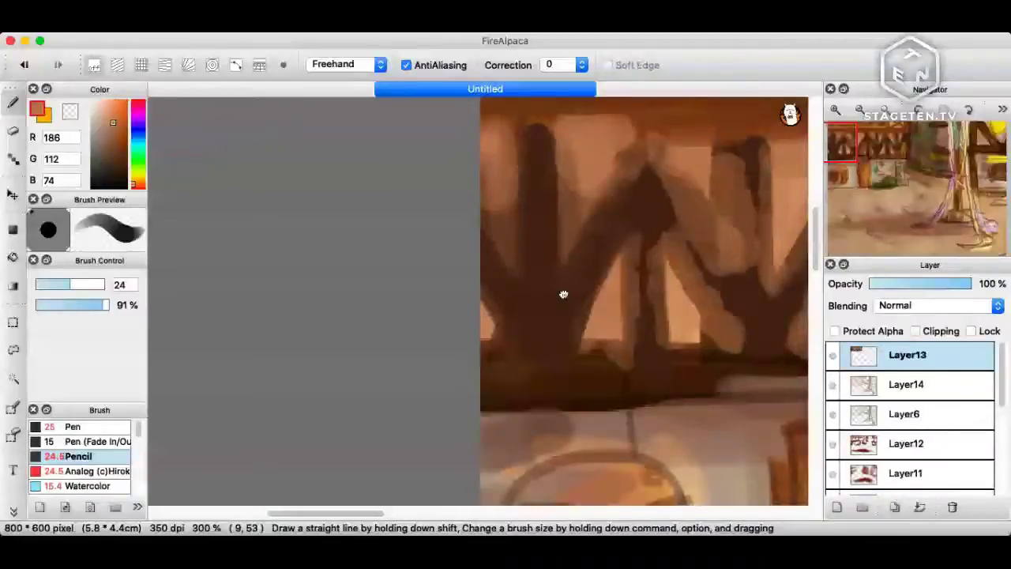
# Using the Marker at size 12.2 and 79% opacity, repaint the far-left wall panels in tan and redefine the leftmost post in dark brown.
pyautogui.click(87, 471)
pyautogui.scroll(-1, 106, 481)
pyautogui.click(109, 479)
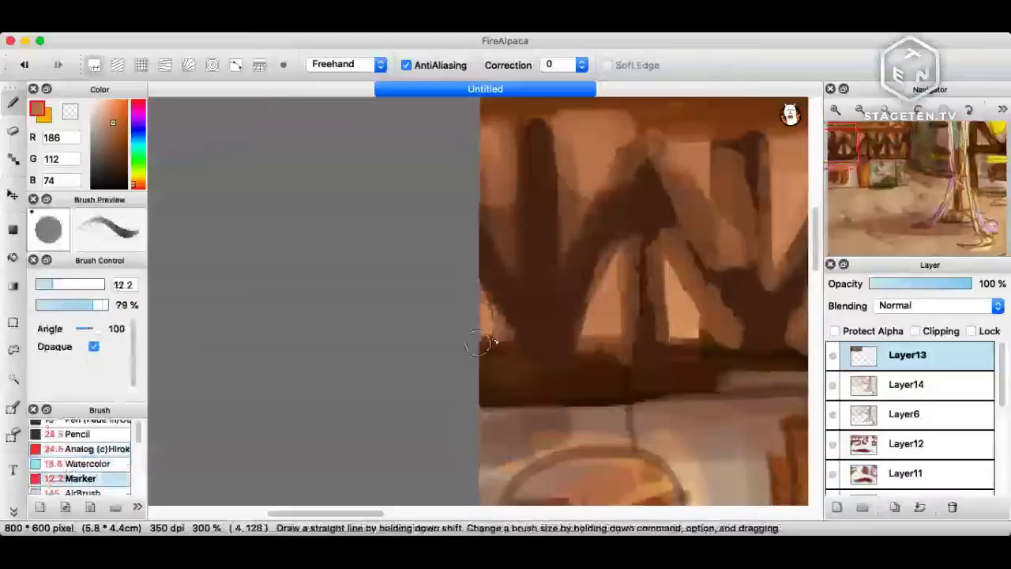
pyautogui.moveTo(478, 343)
pyautogui.mouseDown()
pyautogui.moveTo(481, 212)
pyautogui.moveTo(514, 139)
pyautogui.moveTo(515, 295)
pyautogui.moveTo(519, 285)
pyautogui.moveTo(505, 136)
pyautogui.mouseUp()
pyautogui.moveTo(562, 193); pyautogui.dragTo(485, 279)
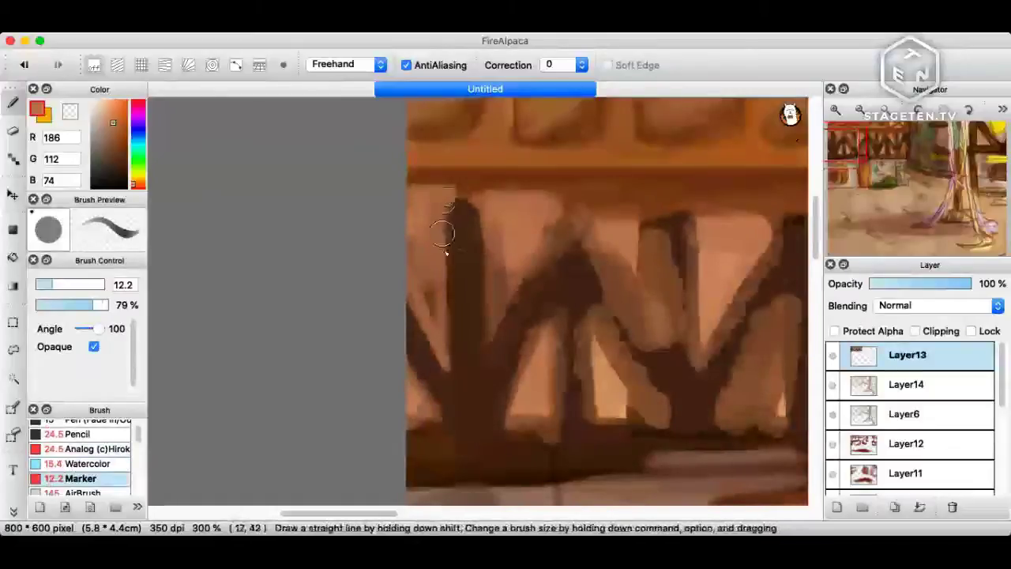
pyautogui.press('alt')
pyautogui.keyDown('alt'); pyautogui.click(470, 236); pyautogui.keyUp('alt')
pyautogui.moveTo(466, 205); pyautogui.dragTo(465, 226)
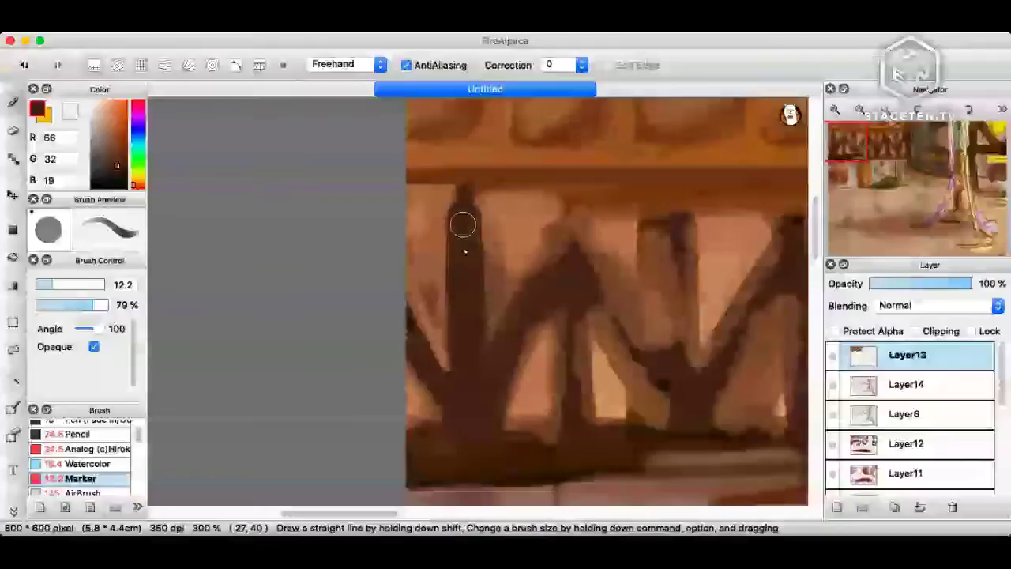
# Trim the edges of the leftmost post and adjoining diagonal braces with tan Marker strokes (RGB 190, 116, 77).
pyautogui.rightClick(553, 330)
pyautogui.moveTo(545, 322); pyautogui.dragTo(502, 418)
pyautogui.moveTo(552, 297)
pyautogui.mouseDown()
pyautogui.moveTo(530, 427)
pyautogui.moveTo(541, 433)
pyautogui.moveTo(513, 437)
pyautogui.moveTo(482, 420)
pyautogui.moveTo(444, 432)
pyautogui.moveTo(450, 416)
pyautogui.mouseUp()
pyautogui.moveTo(490, 230)
pyautogui.mouseDown()
pyautogui.moveTo(483, 300)
pyautogui.moveTo(489, 219)
pyautogui.moveTo(485, 364)
pyautogui.moveTo(561, 243)
pyautogui.moveTo(488, 374)
pyautogui.mouseUp()
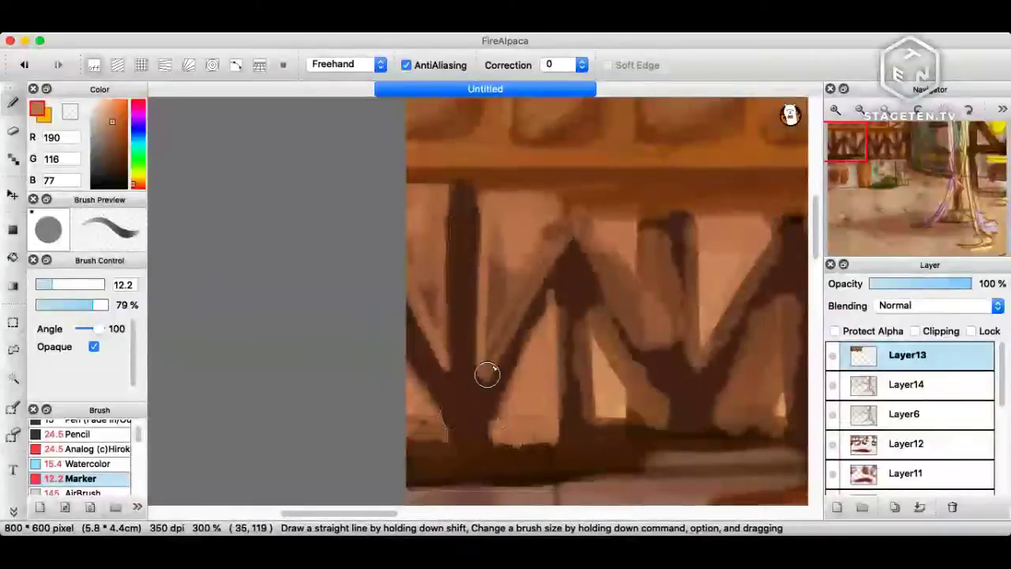
pyautogui.moveTo(488, 375); pyautogui.dragTo(463, 192)
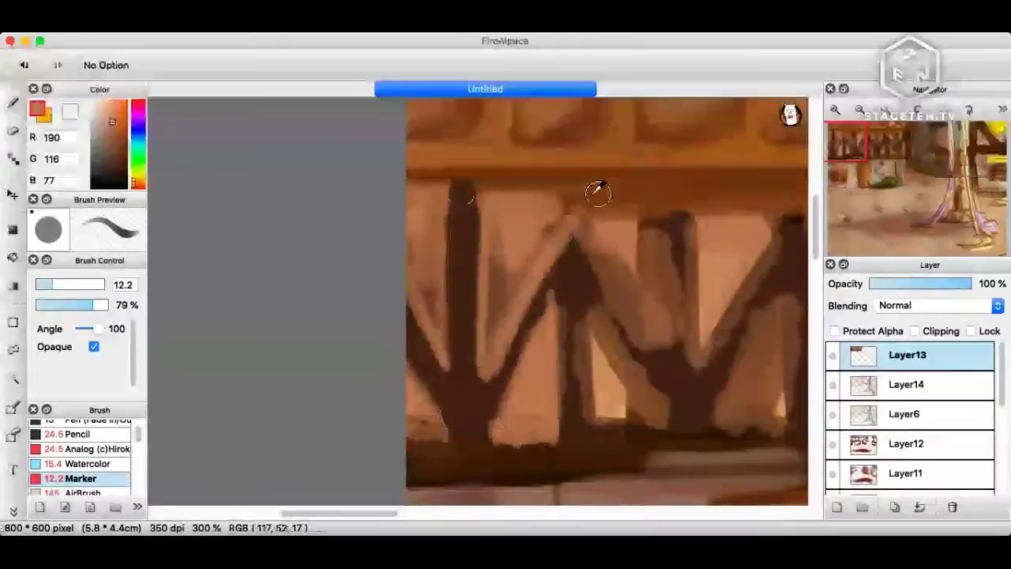
# Even out the underside of the horizontal beam above the left posts with Marker strokes in the sampled beam brown.
pyautogui.keyDown('alt'); pyautogui.click(598, 194); pyautogui.keyUp('alt')
pyautogui.moveTo(415, 192); pyautogui.dragTo(550, 201)
pyautogui.moveTo(444, 202)
pyautogui.mouseDown()
pyautogui.moveTo(554, 205)
pyautogui.moveTo(528, 235)
pyautogui.moveTo(339, 251)
pyautogui.mouseUp()
pyautogui.moveTo(418, 237); pyautogui.dragTo(720, 256)
pyautogui.moveTo(372, 238); pyautogui.dragTo(531, 245)
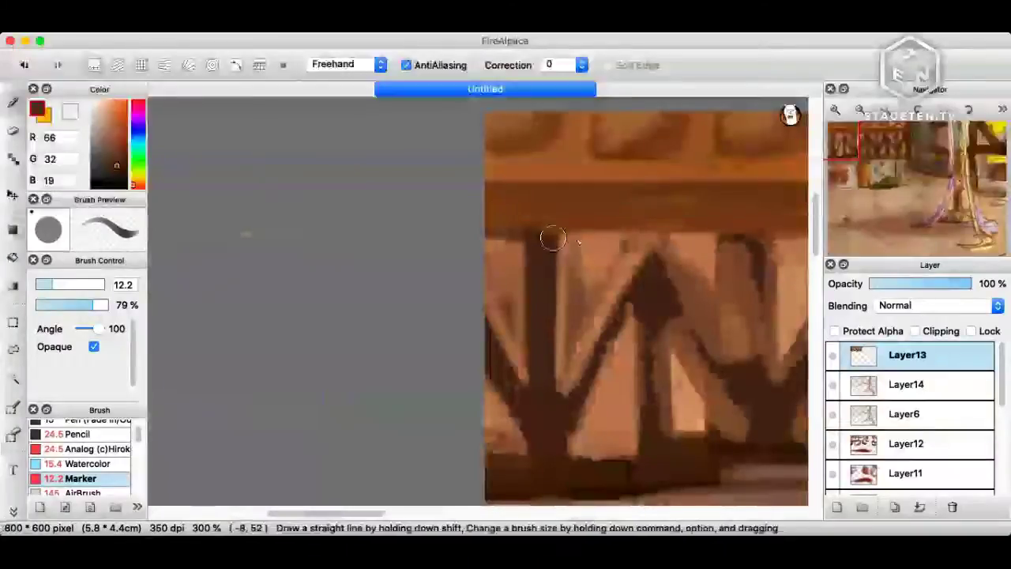
# Paint a dark brown (RGB 66, 32, 19) shadow line along the beam's lower edge across the remaining posts.
pyautogui.hscroll(10, 553, 238)
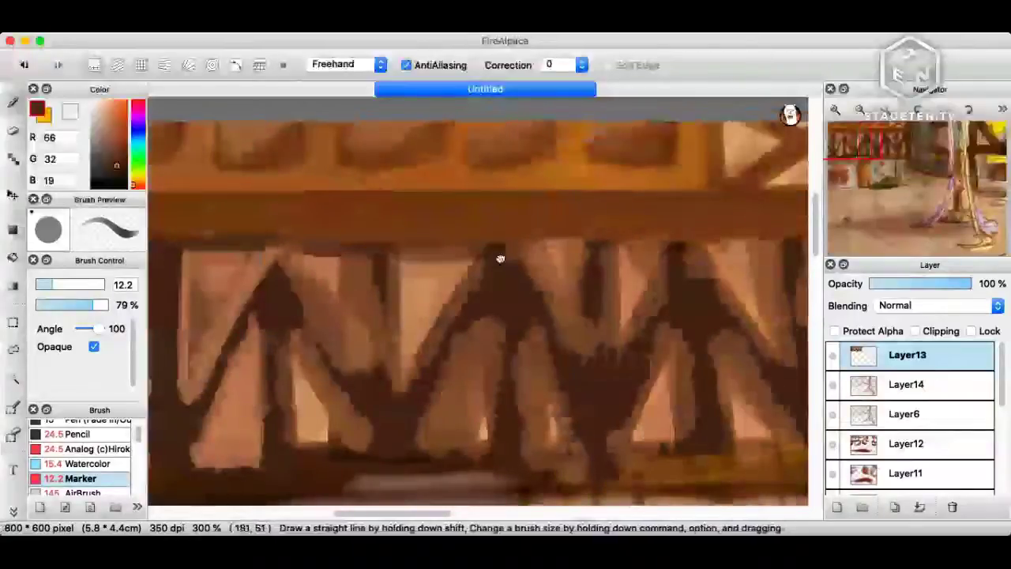
pyautogui.hscroll(3, 500, 259)
pyautogui.moveTo(491, 263); pyautogui.dragTo(751, 255)
pyautogui.scroll(-2, 511, 237)
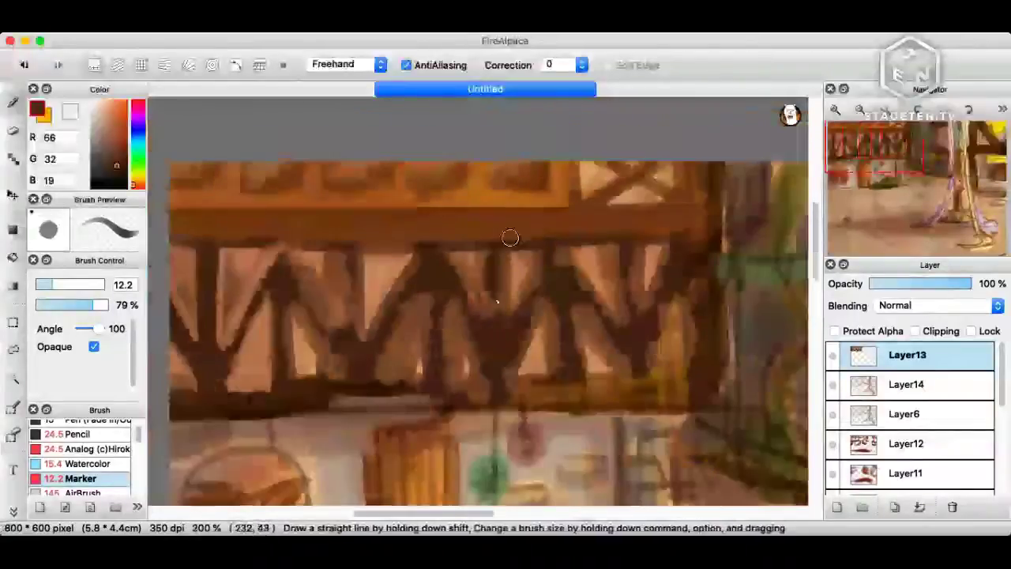
pyautogui.scroll(2, 454, 248)
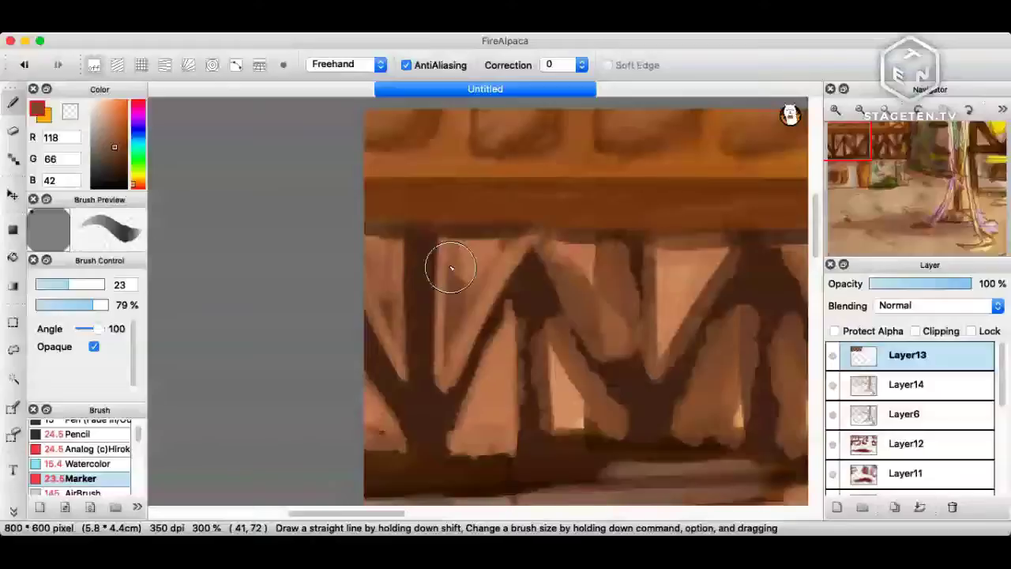
# Undo the test strokes and set the Marker to size 23, 100% opacity and Angle 0 with brown (RGB 118, 66, 42).
pyautogui.press('super+z')
pyautogui.press('x')
pyautogui.press('super+z')
pyautogui.click(101, 306)
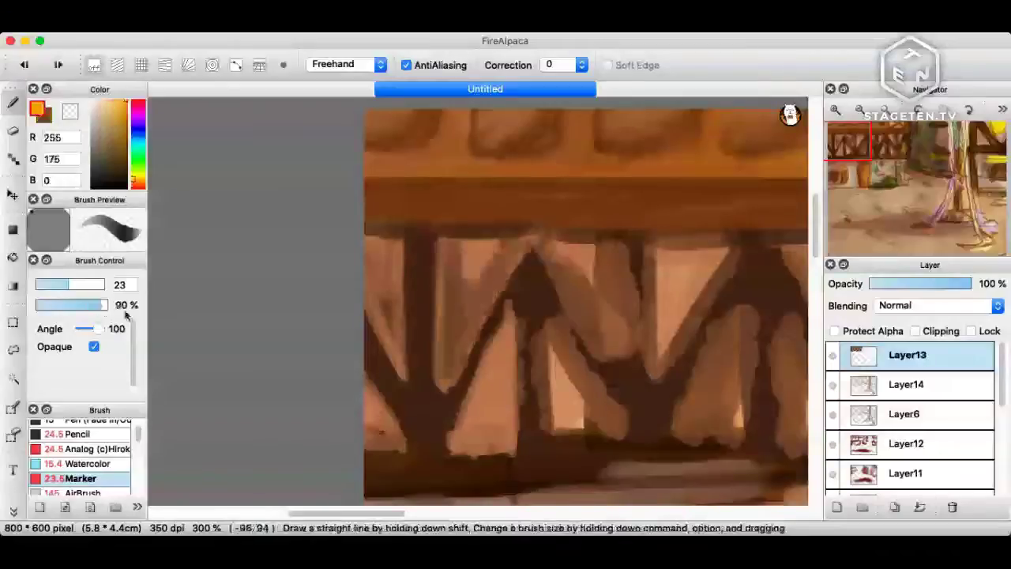
pyautogui.moveTo(439, 363); pyautogui.dragTo(444, 248)
pyautogui.hotkey('ctrl', 'z')
pyautogui.press('x')
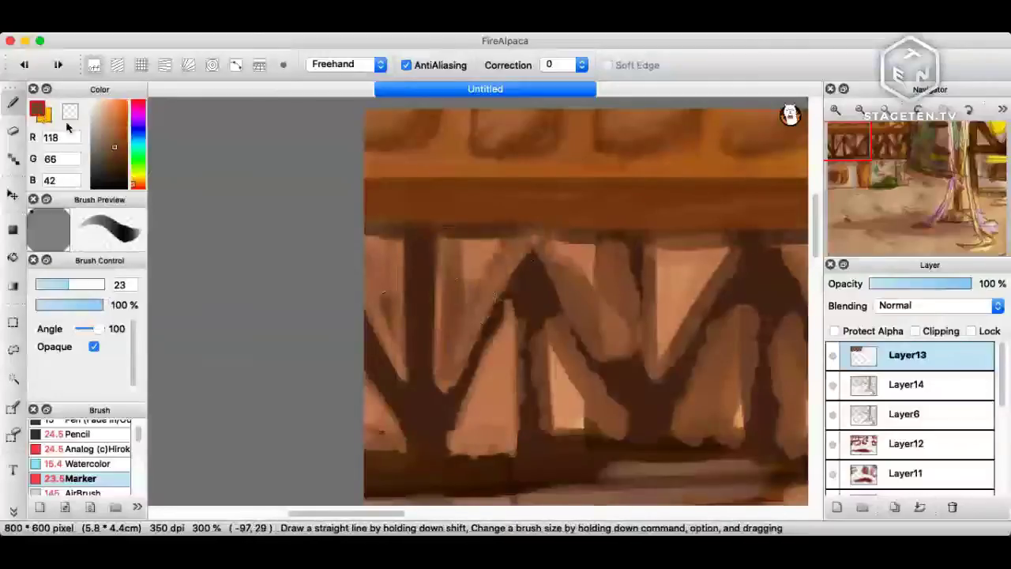
pyautogui.moveTo(97, 329); pyautogui.dragTo(90, 323)
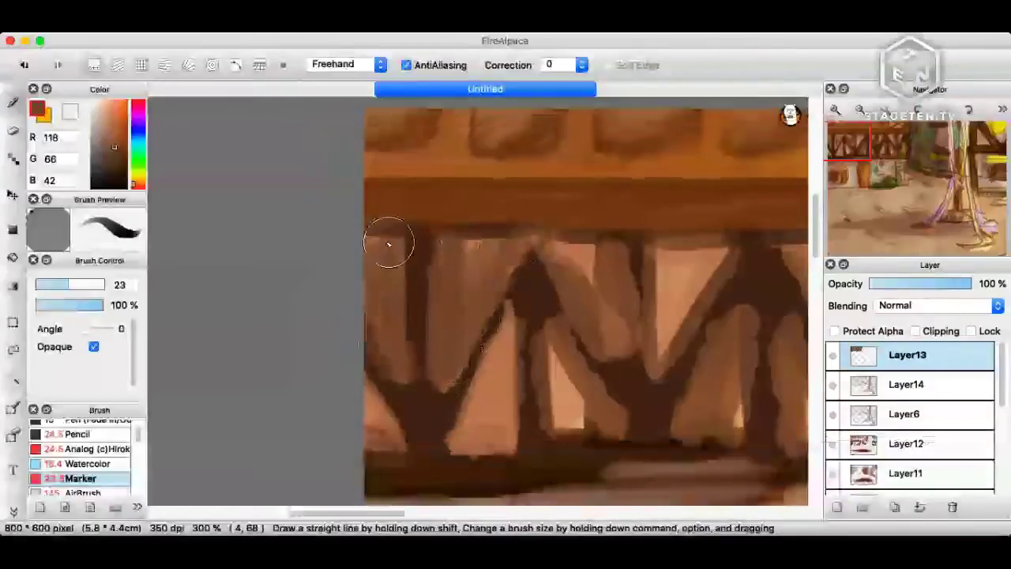
# Shade the wall panels between the left and central braces with brown Marker strokes (RGB 118, 66, 42).
pyautogui.moveTo(500, 324); pyautogui.dragTo(482, 439)
pyautogui.moveTo(557, 348); pyautogui.dragTo(583, 431)
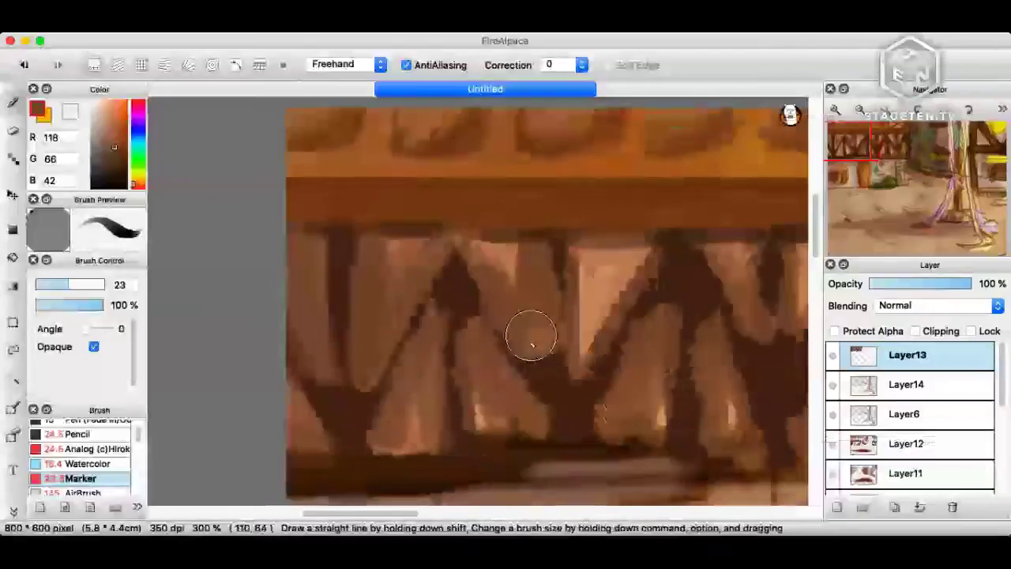
pyautogui.moveTo(530, 334)
pyautogui.mouseDown()
pyautogui.moveTo(643, 255)
pyautogui.moveTo(526, 303)
pyautogui.mouseUp()
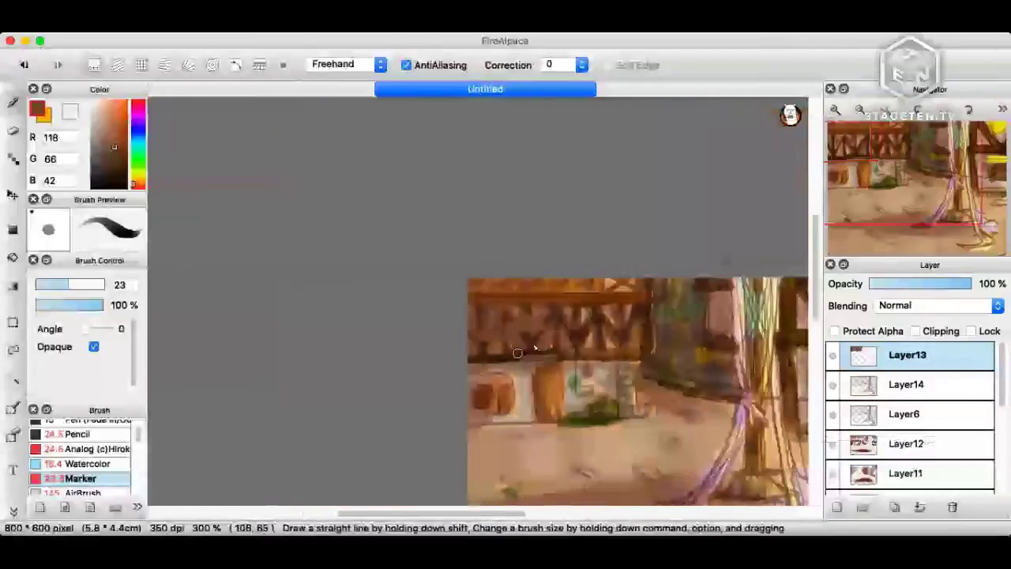
# Clear all the painted timber and window work from Layer13.
pyautogui.press('super+minus')
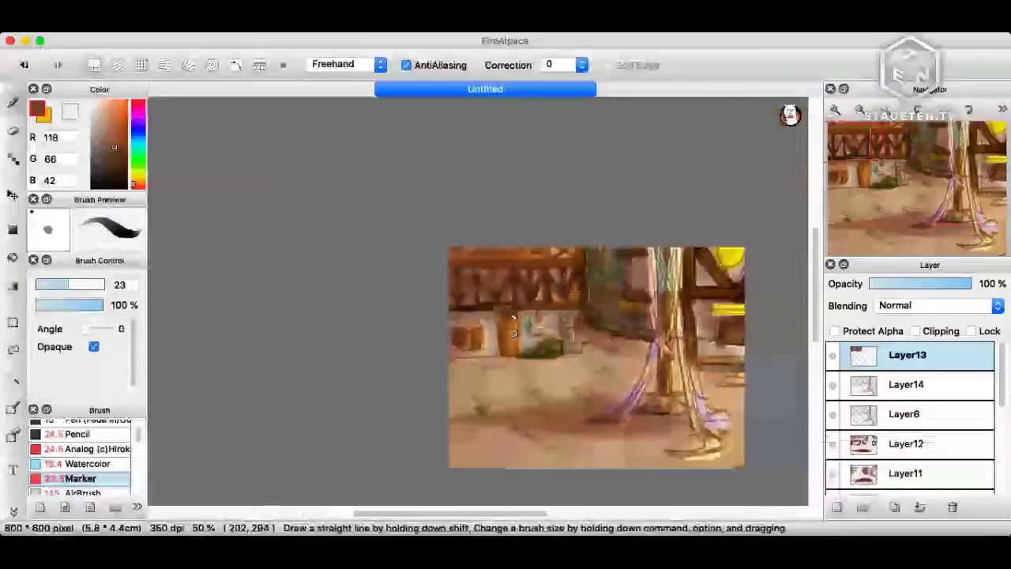
pyautogui.scroll(3, 547, 265)
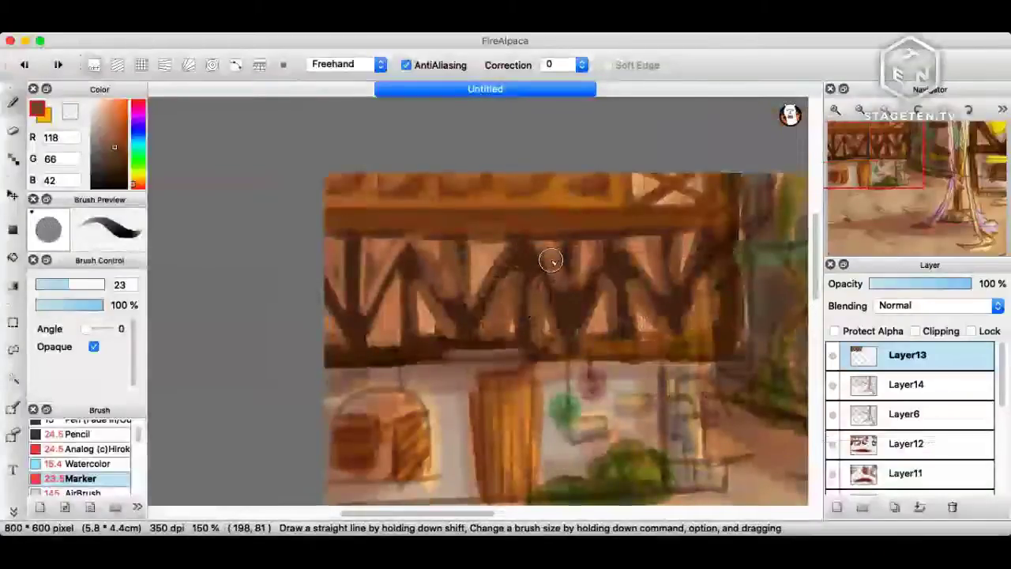
pyautogui.press('Delete')
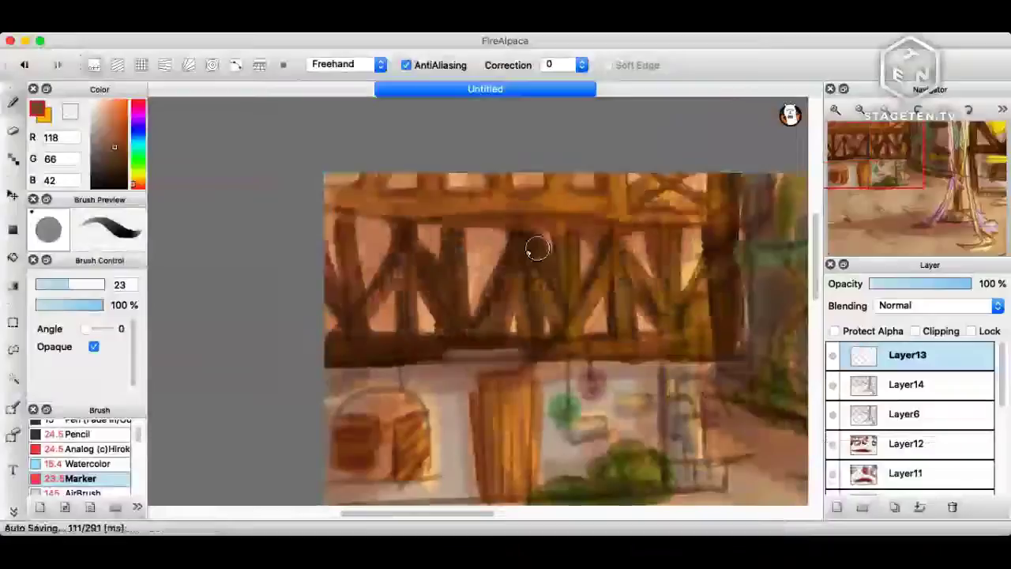
pyautogui.scroll(-2, 497, 207)
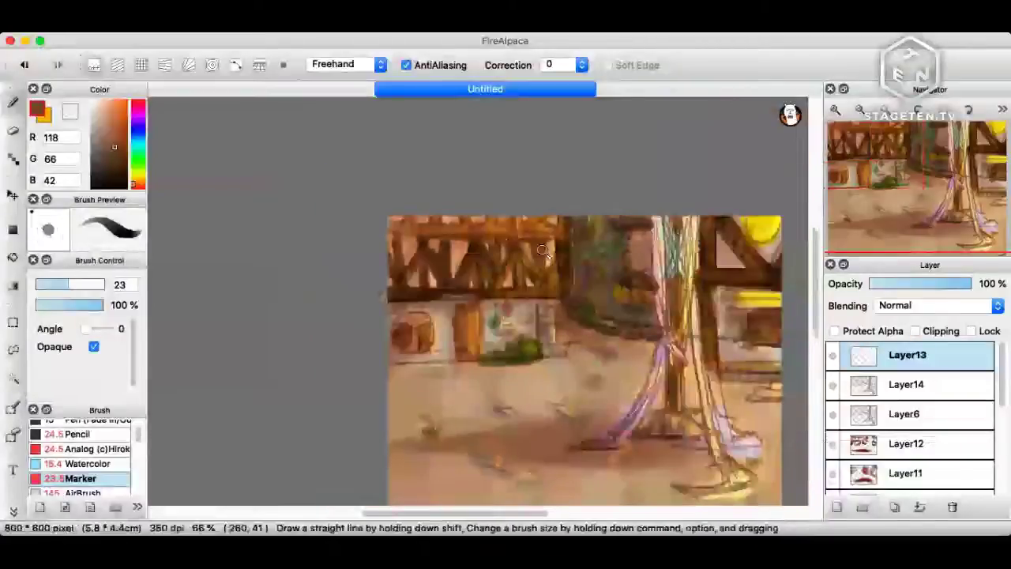
pyautogui.moveTo(543, 251); pyautogui.dragTo(493, 215)
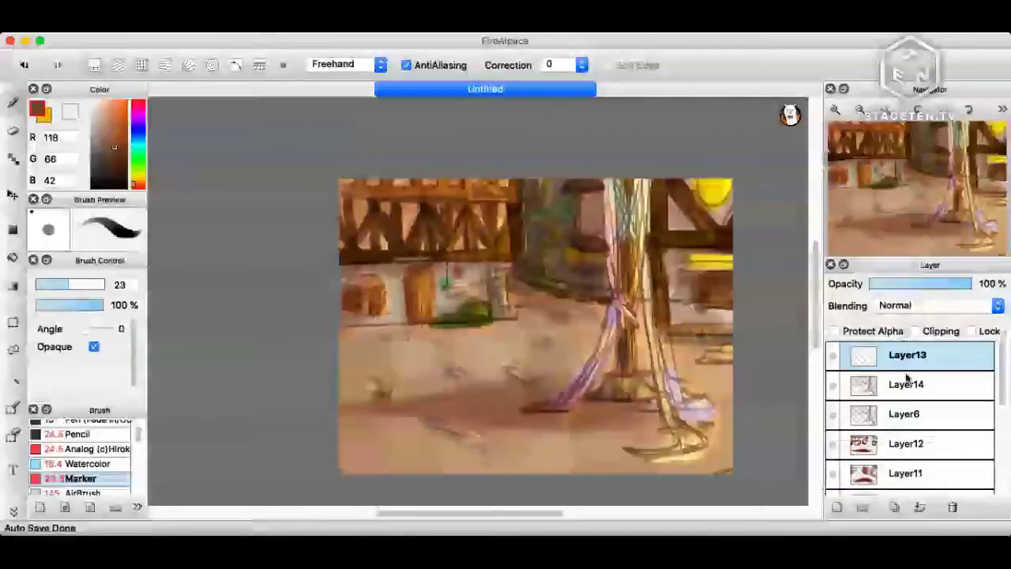
# Remove Layer14 from the layer stack, then add a new layer above Layer12 and undo that addition.
pyautogui.click(907, 381)
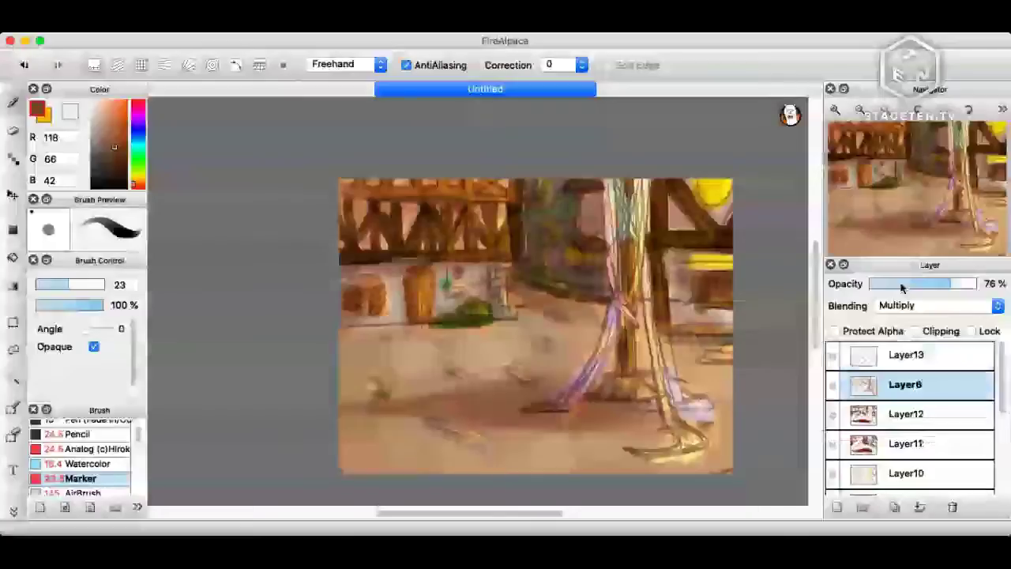
pyautogui.click(909, 413)
pyautogui.press('super+shift+n')
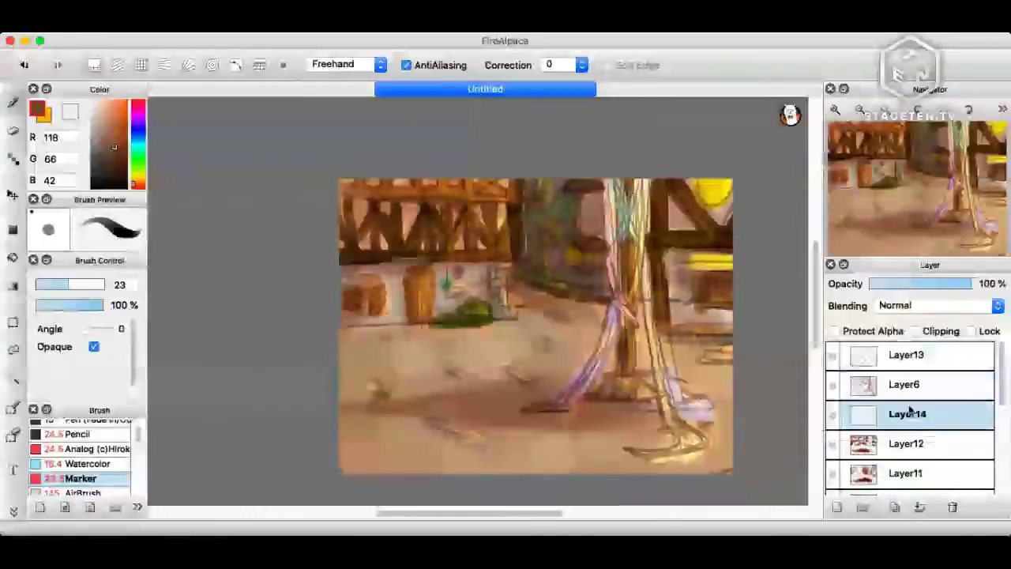
pyautogui.press('super+z')
# Set Layer13's blending mode to Multiply and choose a dark brown Marker color (RGB 76, 39, 20).
pyautogui.click(922, 350)
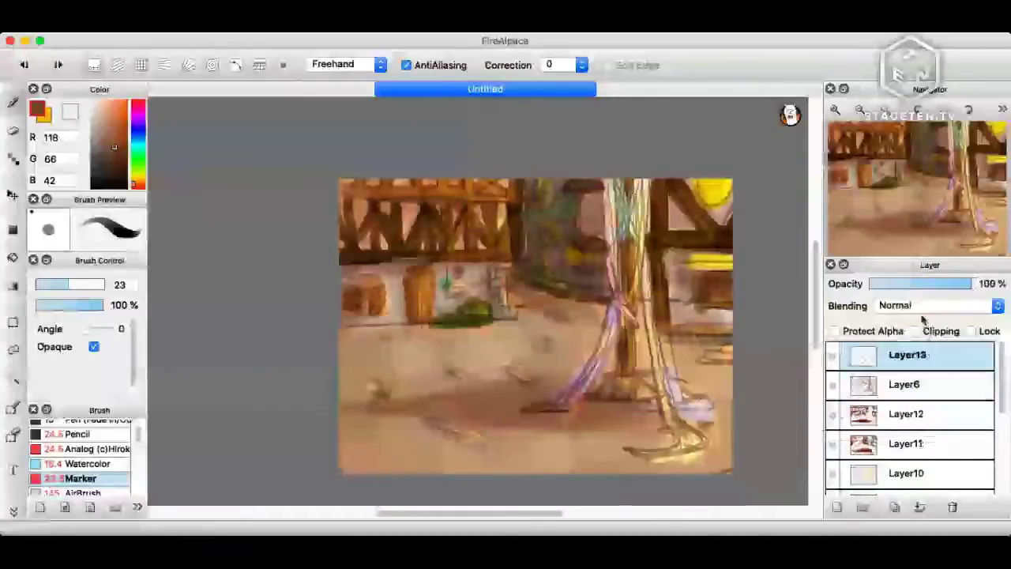
pyautogui.click(916, 305)
pyautogui.click(917, 321)
pyautogui.click(117, 161)
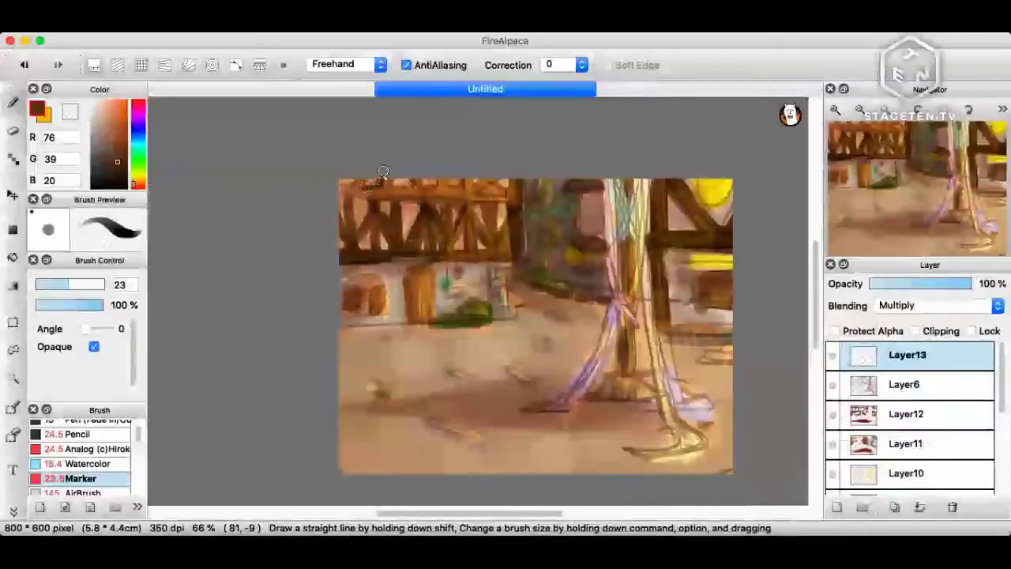
# Shade under the beam, across the timber braces and around the upper windows with dark brown Marker strokes on Layer13.
pyautogui.scroll(5, 382, 172)
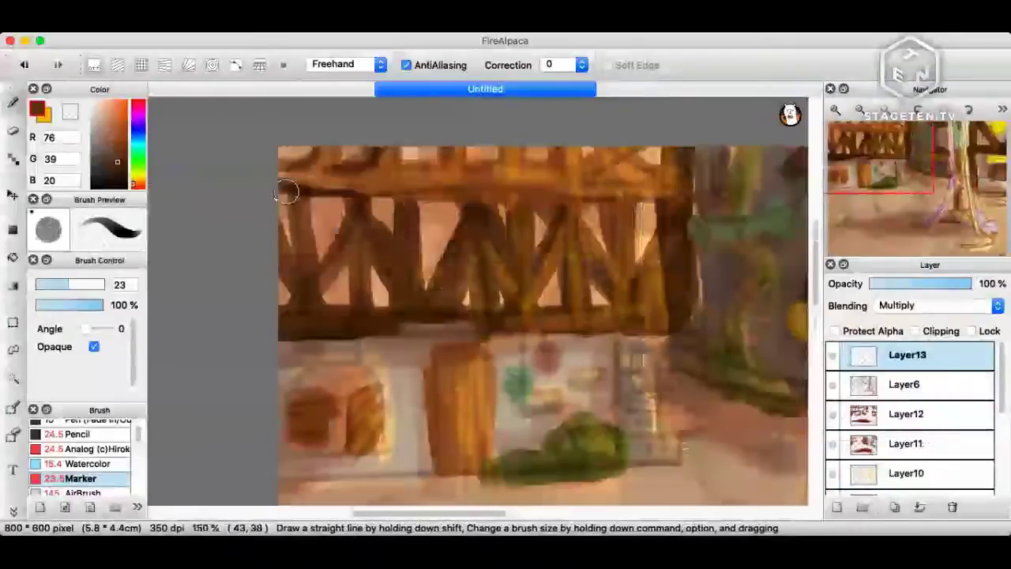
pyautogui.moveTo(314, 190); pyautogui.dragTo(282, 234)
pyautogui.moveTo(345, 199); pyautogui.dragTo(292, 275)
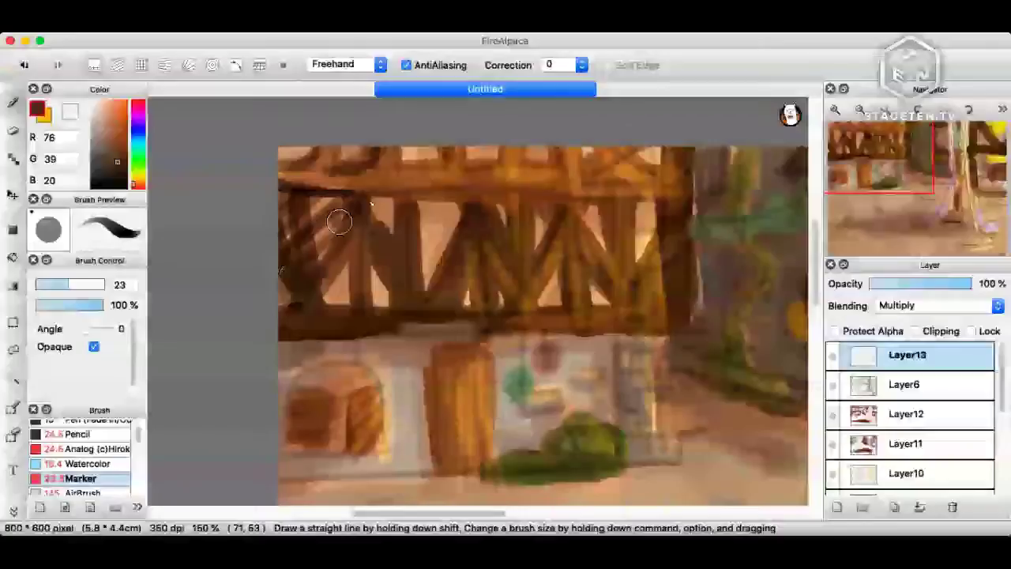
pyautogui.moveTo(340, 222); pyautogui.dragTo(530, 203)
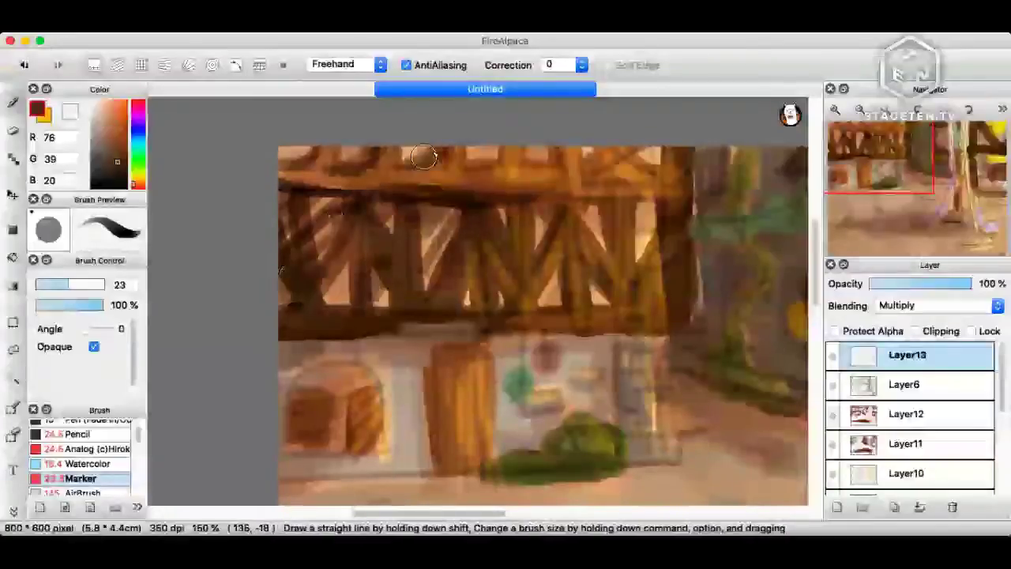
pyautogui.moveTo(499, 149)
pyautogui.mouseDown()
pyautogui.moveTo(474, 163)
pyautogui.moveTo(483, 163)
pyautogui.mouseUp()
pyautogui.moveTo(562, 152)
pyautogui.mouseDown()
pyautogui.moveTo(530, 166)
pyautogui.moveTo(597, 148)
pyautogui.moveTo(592, 166)
pyautogui.moveTo(638, 167)
pyautogui.moveTo(641, 184)
pyautogui.moveTo(656, 162)
pyautogui.mouseUp()
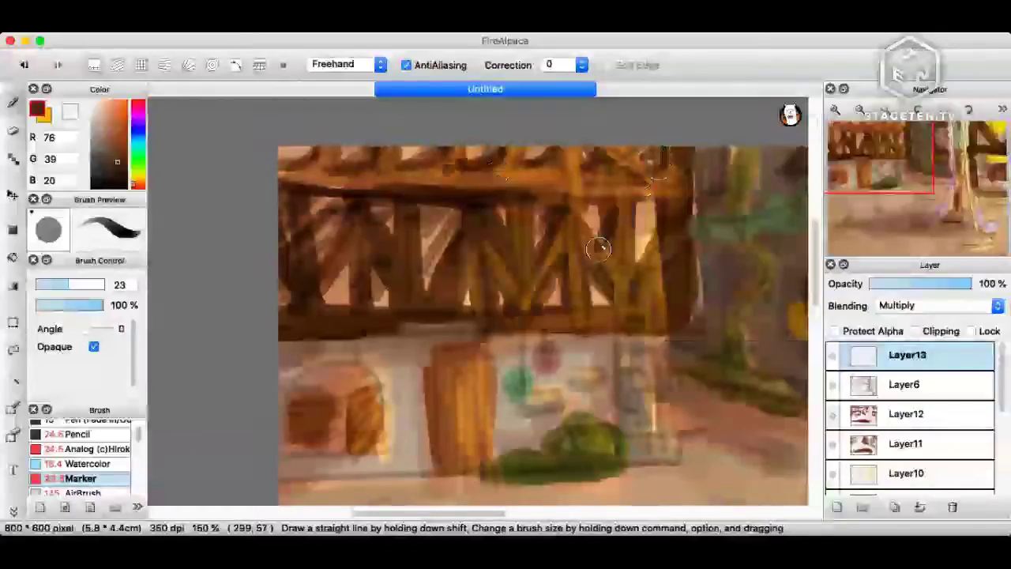
# Shade the ground floor's door frame, bush, hanging details and corner post with dark brown Marker strokes on Layer13.
pyautogui.moveTo(609, 338); pyautogui.dragTo(713, 242)
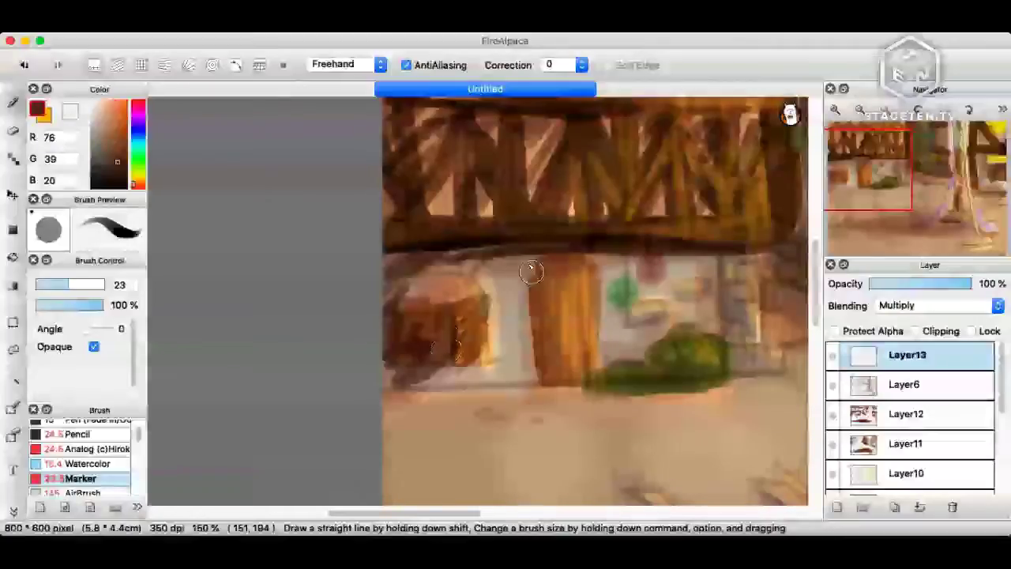
pyautogui.moveTo(530, 271); pyautogui.dragTo(670, 345)
pyautogui.moveTo(630, 307); pyautogui.dragTo(662, 318)
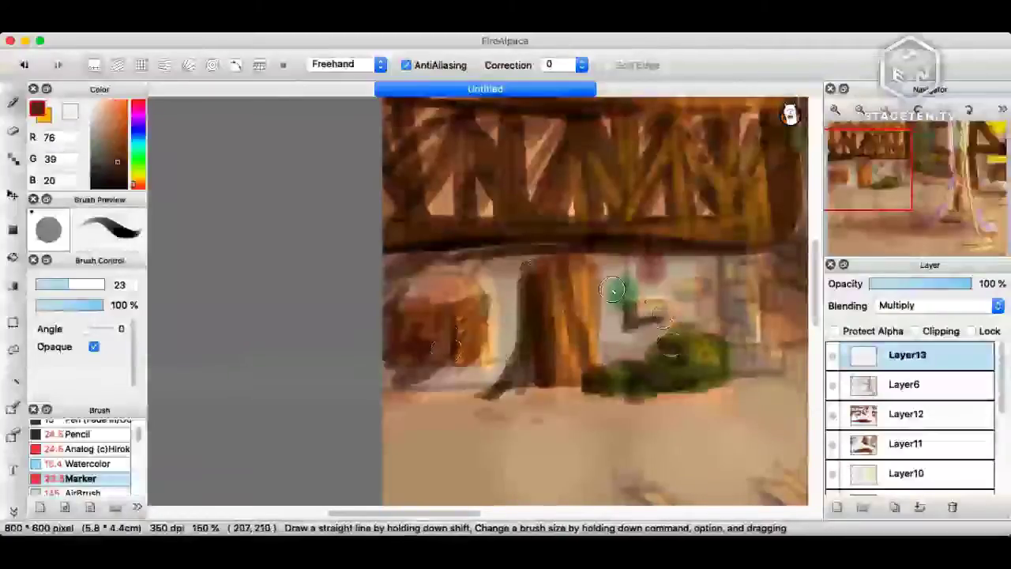
pyautogui.moveTo(609, 292); pyautogui.dragTo(613, 315)
pyautogui.moveTo(640, 264)
pyautogui.mouseDown()
pyautogui.moveTo(664, 261)
pyautogui.moveTo(610, 259)
pyautogui.mouseUp()
pyautogui.moveTo(611, 298); pyautogui.dragTo(589, 322)
pyautogui.moveTo(642, 270); pyautogui.dragTo(670, 298)
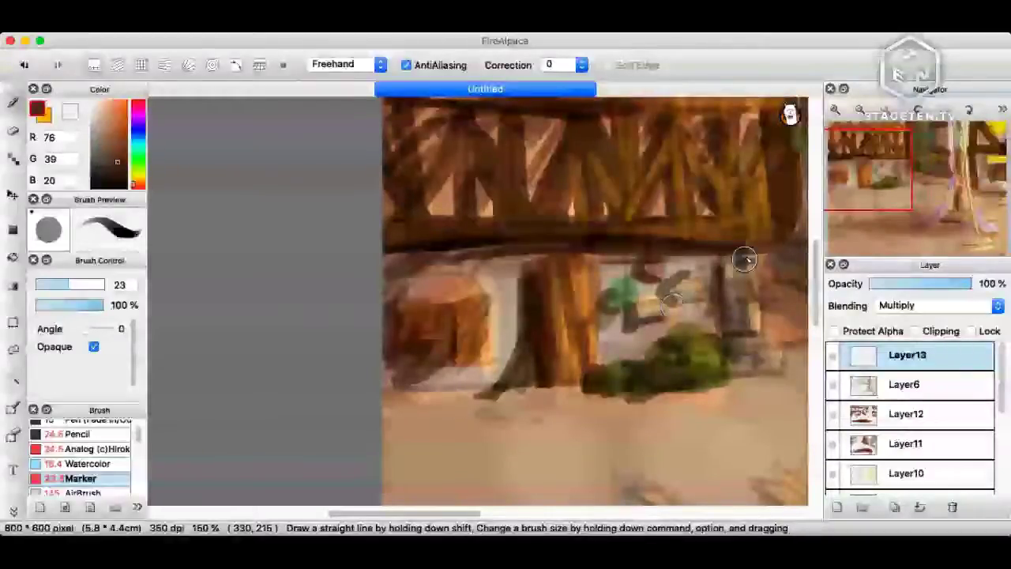
pyautogui.press('super+minus')
pyautogui.press('super+minus')
pyautogui.press('super+minus')
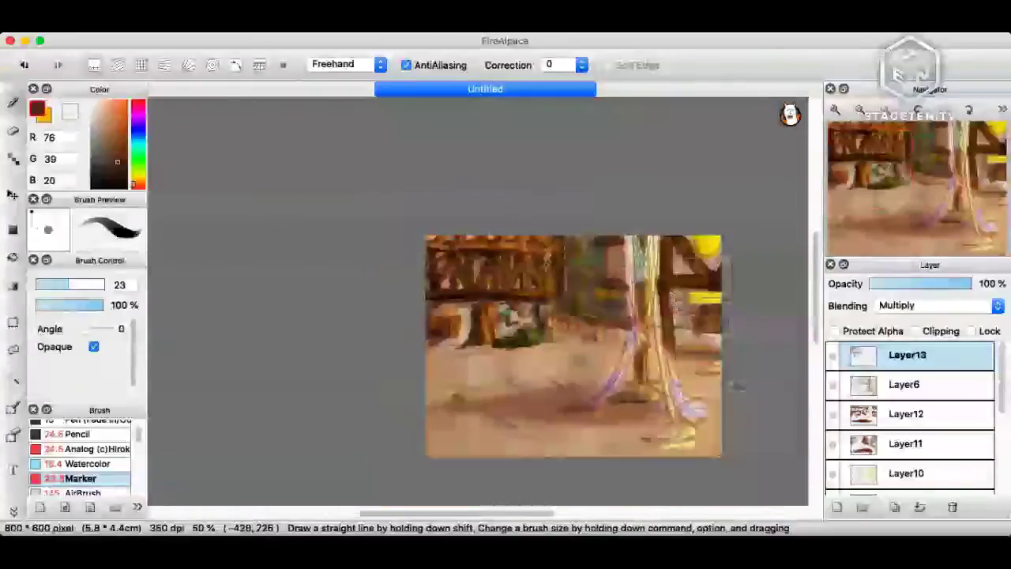
pyautogui.press('super+Tab')
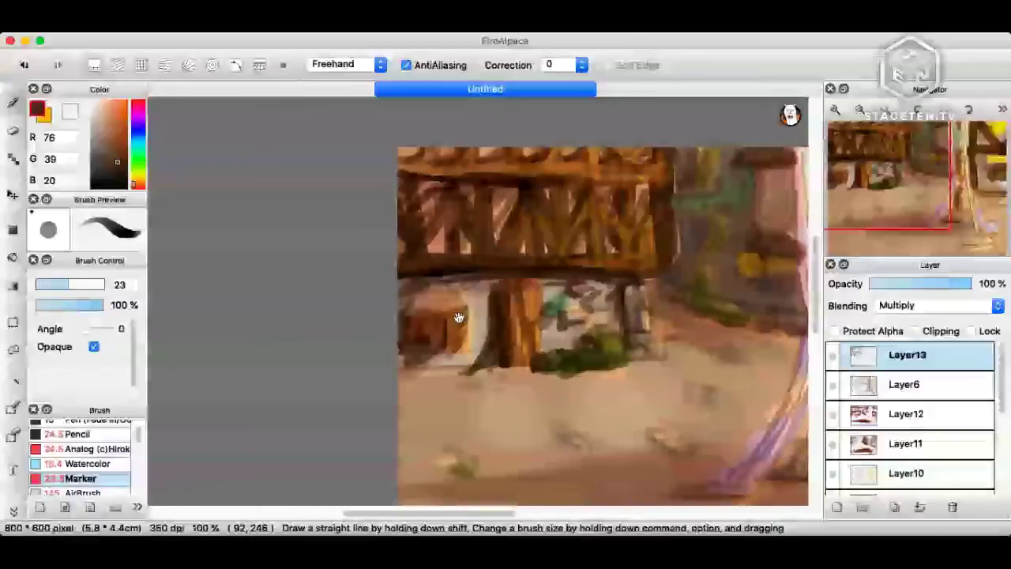
# Paint dark brown shadow marks on the plaza ground and along the base of the background wall.
pyautogui.scroll(-3, 459, 317)
pyautogui.hscroll(3, 459, 317)
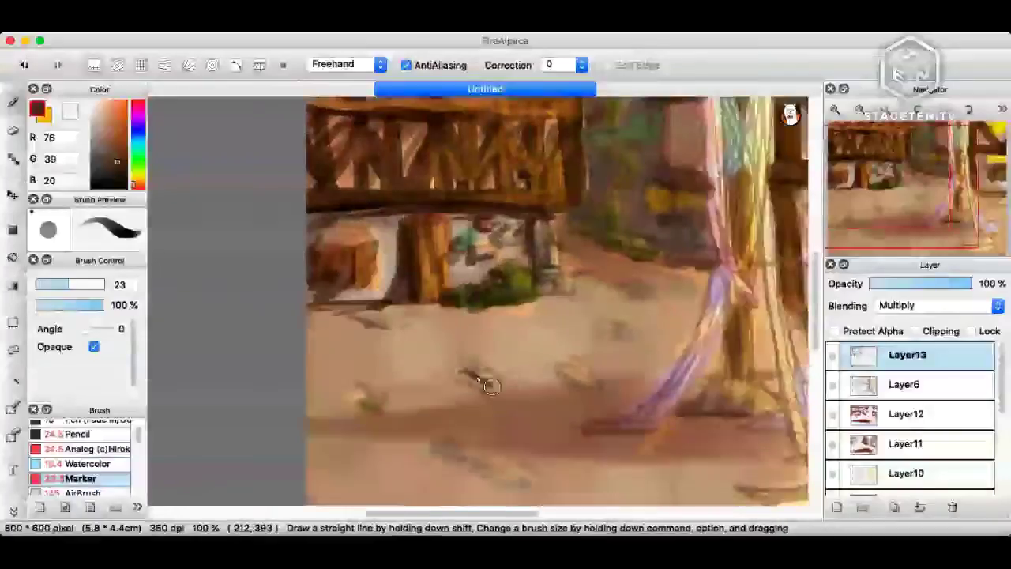
pyautogui.moveTo(546, 368); pyautogui.dragTo(581, 385)
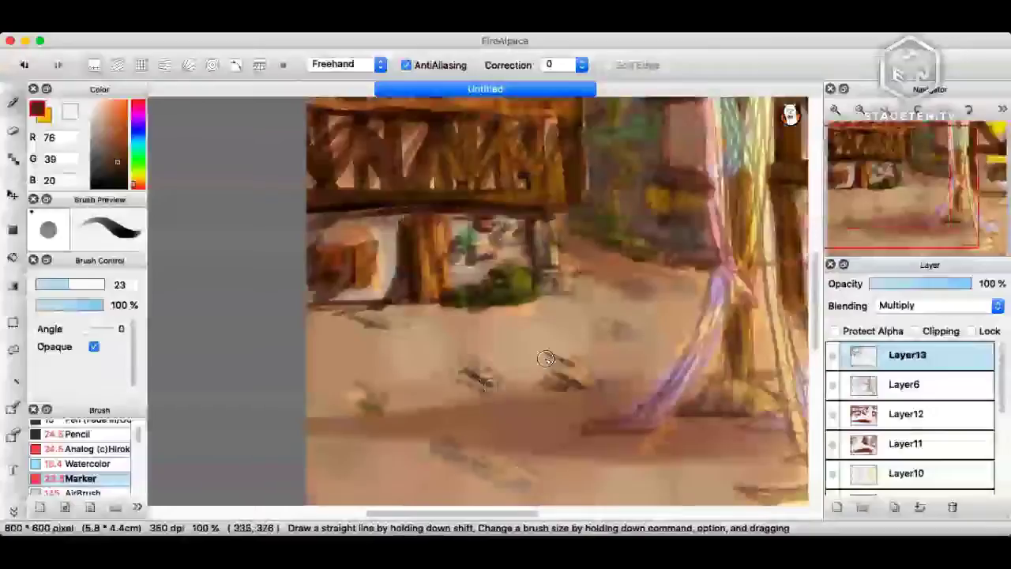
pyautogui.moveTo(588, 329)
pyautogui.mouseDown()
pyautogui.moveTo(620, 342)
pyautogui.moveTo(605, 338)
pyautogui.mouseUp()
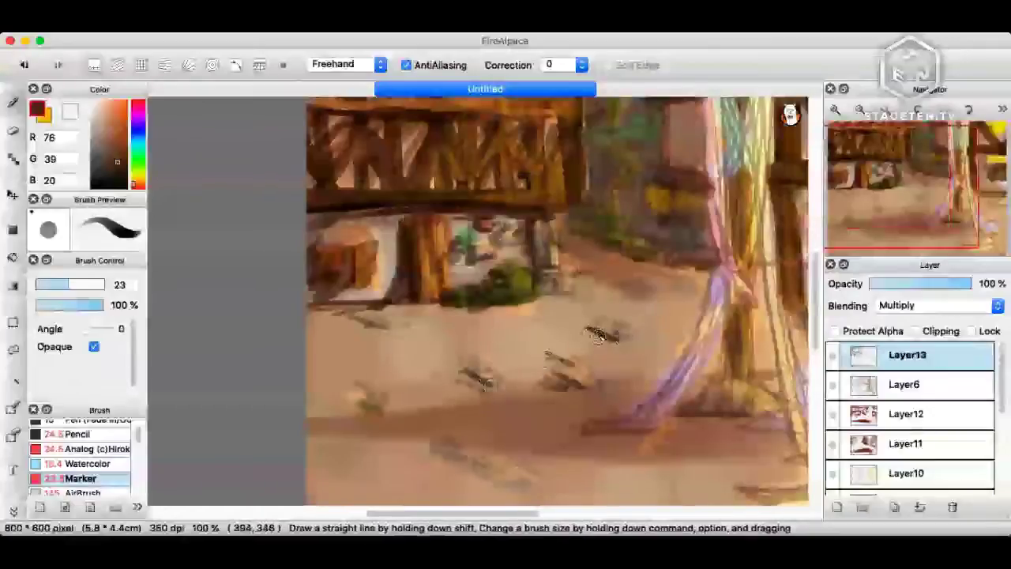
pyautogui.moveTo(619, 288); pyautogui.dragTo(652, 298)
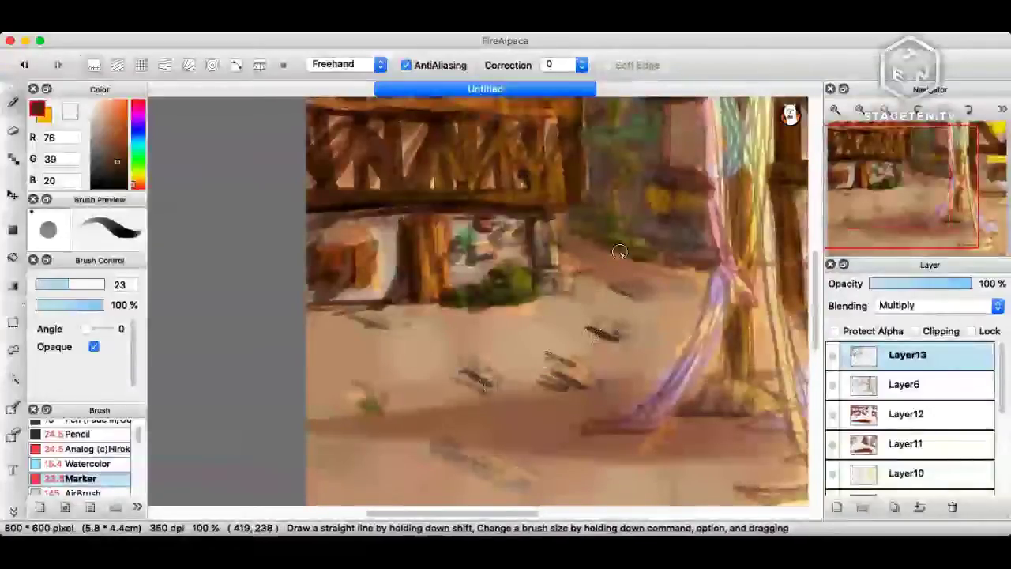
pyautogui.moveTo(578, 233); pyautogui.dragTo(686, 270)
pyautogui.moveTo(687, 273); pyautogui.dragTo(634, 283)
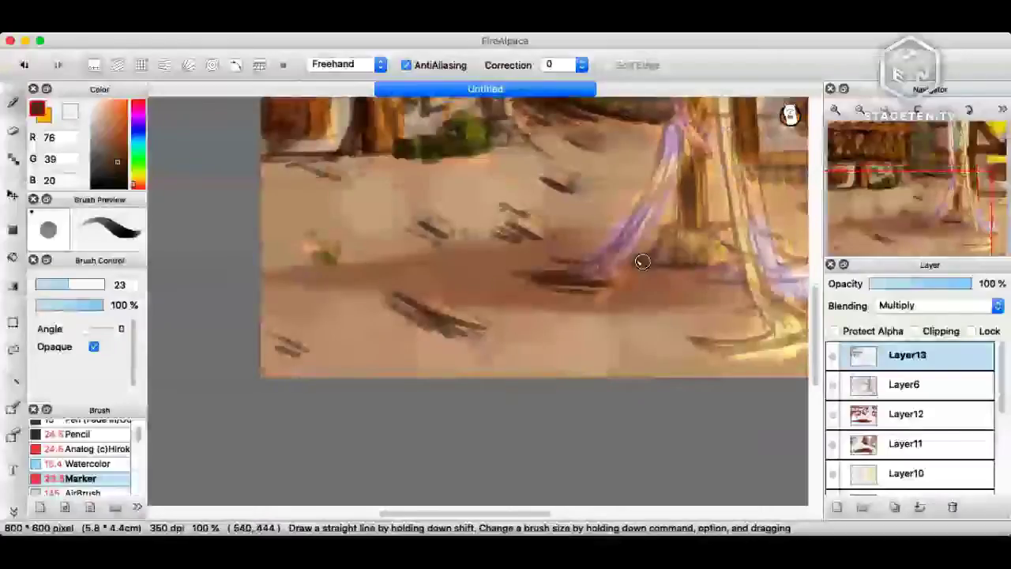
# Shade the ribboned pole's trunk, draped ribbons and base with dark brown Marker strokes on Layer13.
pyautogui.moveTo(642, 261); pyautogui.dragTo(619, 346)
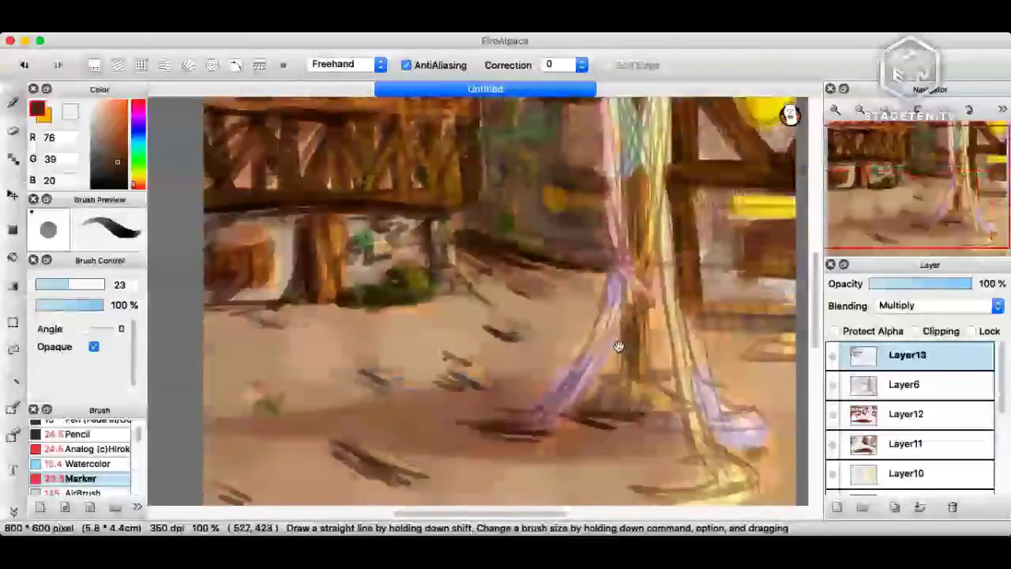
pyautogui.moveTo(619, 346); pyautogui.dragTo(605, 362)
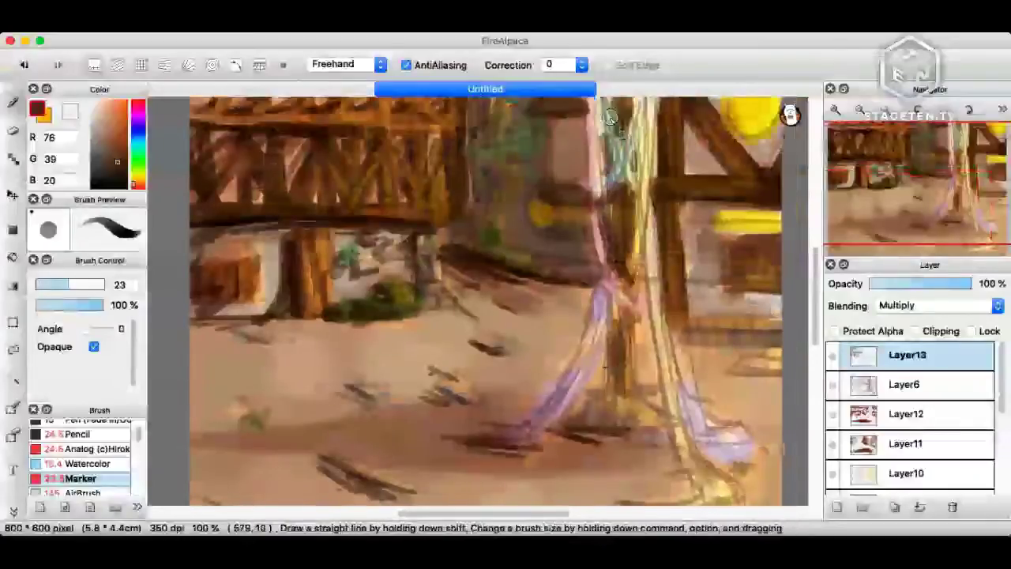
pyautogui.moveTo(603, 105)
pyautogui.mouseDown()
pyautogui.moveTo(602, 202)
pyautogui.moveTo(628, 304)
pyautogui.moveTo(577, 392)
pyautogui.mouseUp()
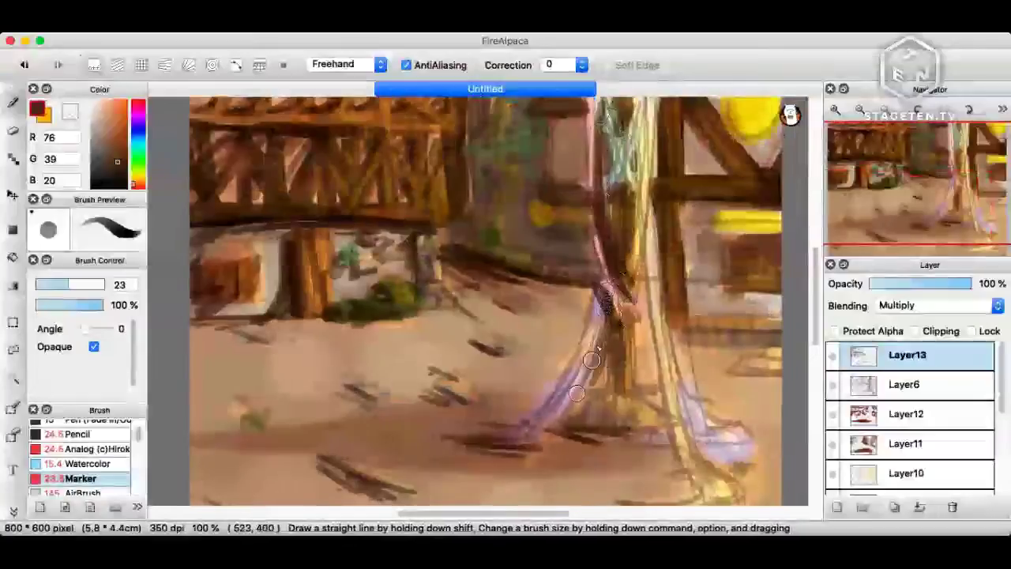
pyautogui.scroll(-2, 591, 361)
pyautogui.hscroll(1, 592, 361)
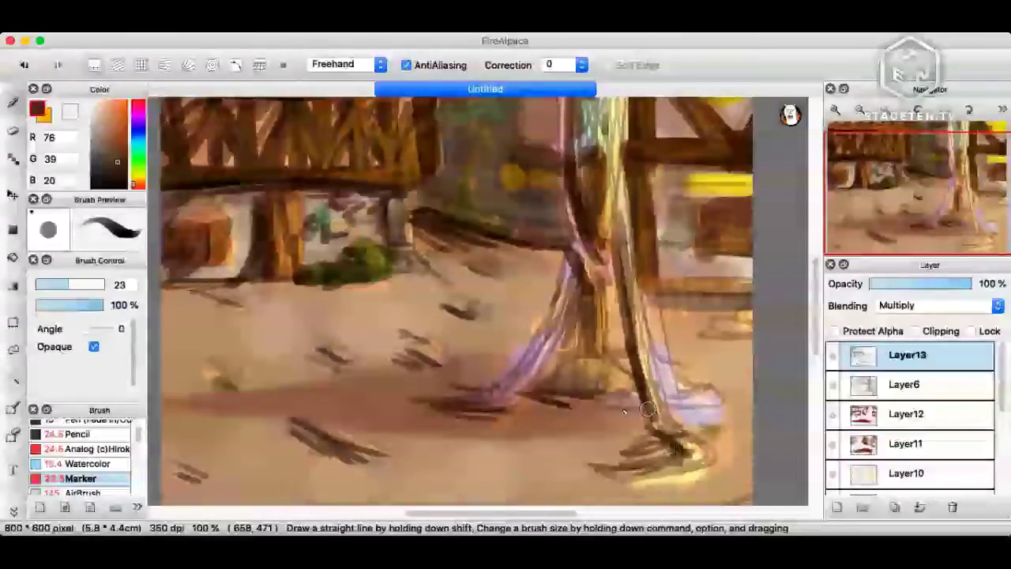
pyautogui.scroll(1, 544, 413)
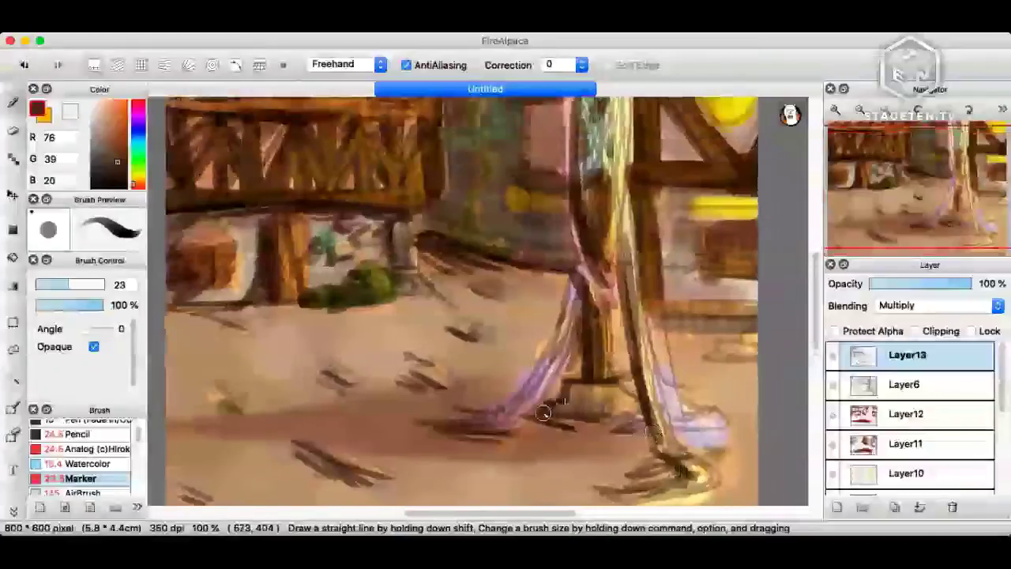
pyautogui.moveTo(544, 413)
pyautogui.mouseDown()
pyautogui.moveTo(629, 405)
pyautogui.moveTo(631, 385)
pyautogui.mouseUp()
pyautogui.scroll(-1, 601, 335)
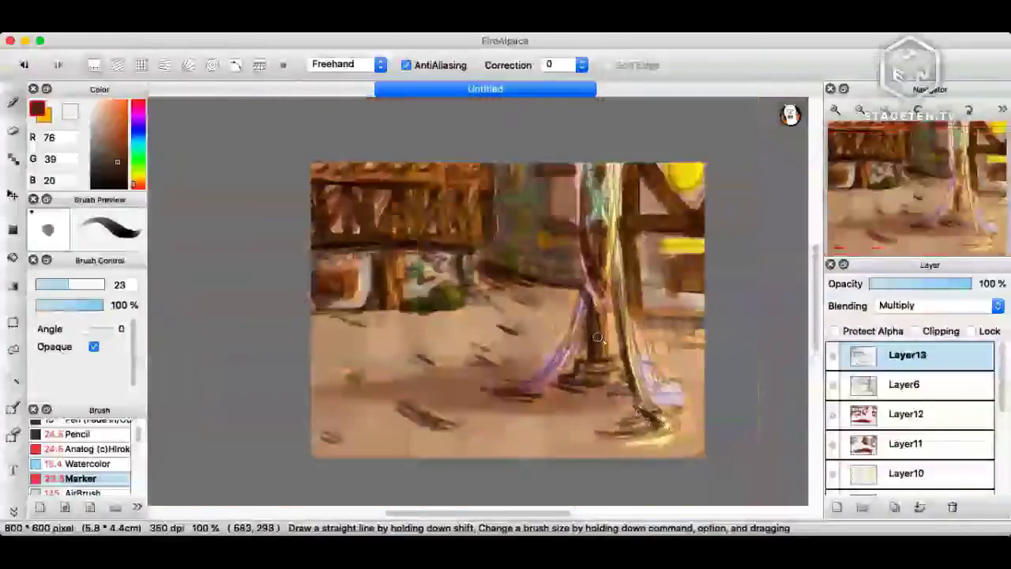
# Try a dark brown shadow stroke across the ground beside the ribboned pole's base, and undo it.
pyautogui.scroll(-2, 598, 337)
pyautogui.scroll(1, 600, 375)
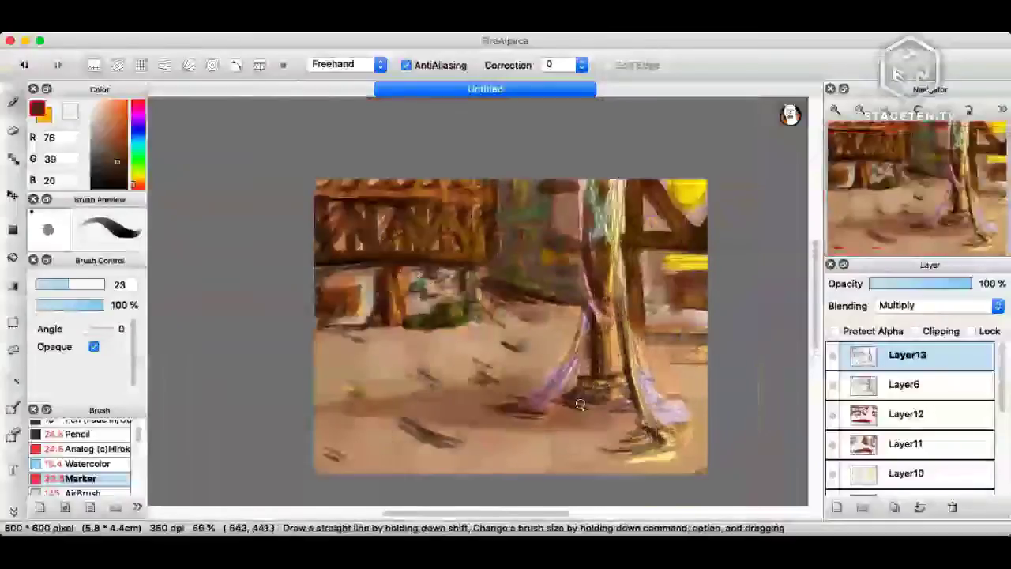
pyautogui.moveTo(557, 384); pyautogui.dragTo(491, 394)
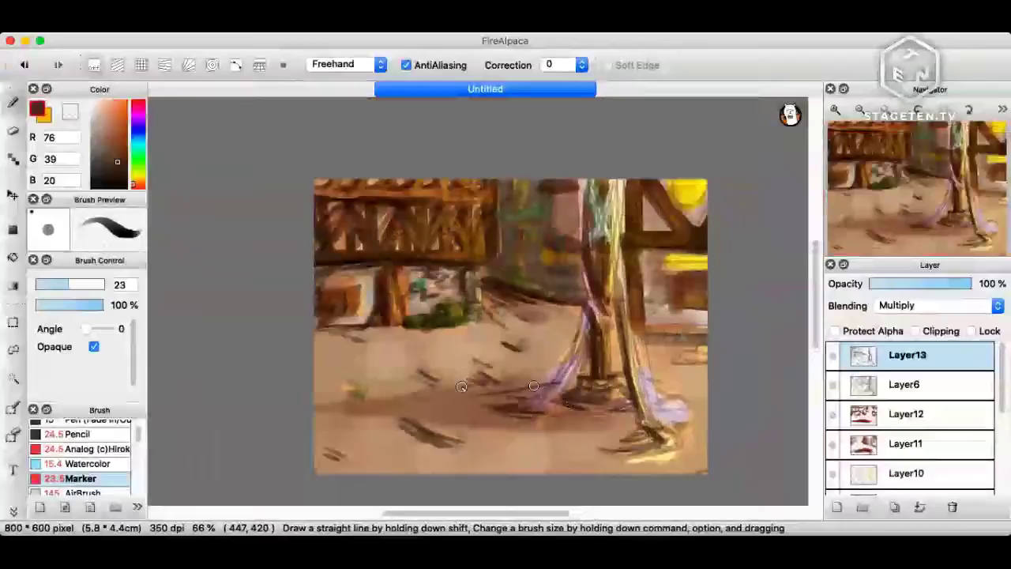
pyautogui.press('super+z')
pyautogui.press('super+Tab')
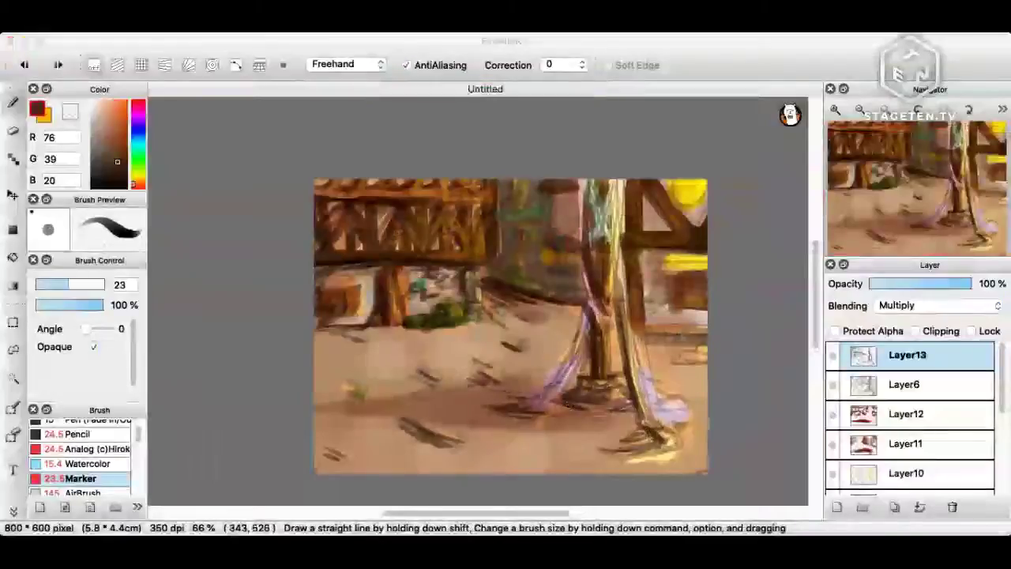
pyautogui.press('super+Tab')
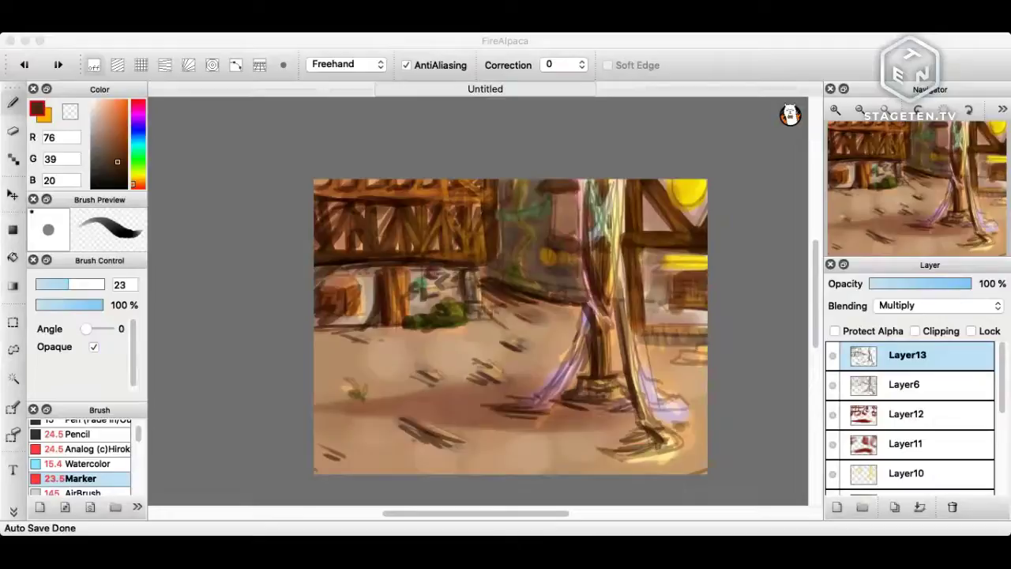
# Shade the yellow-signed building's beams, window and steps, plus the background house behind the pole, in dark brown on Layer13.
pyautogui.click(429, 286)
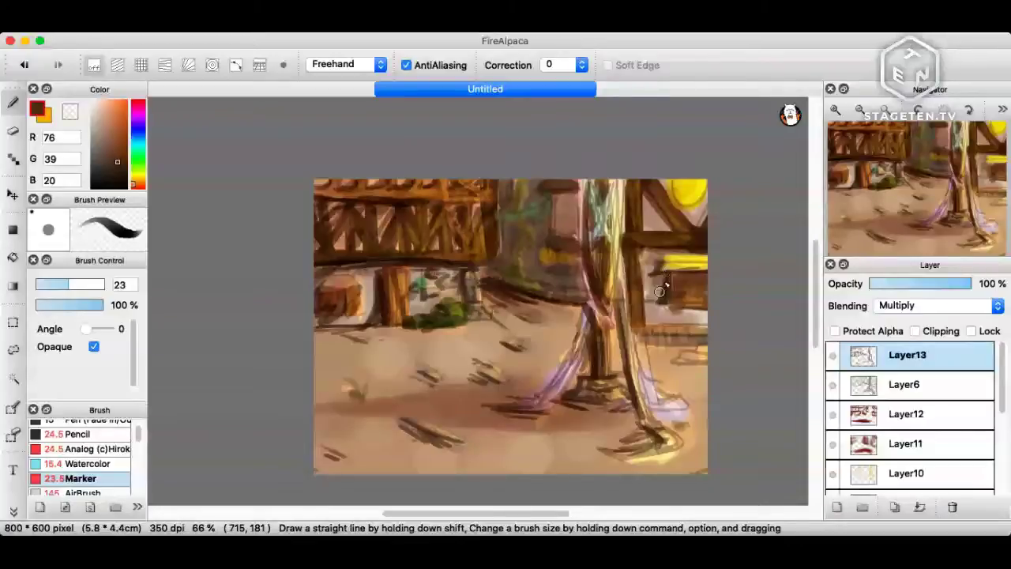
pyautogui.moveTo(660, 292); pyautogui.dragTo(702, 314)
pyautogui.moveTo(642, 198); pyautogui.dragTo(654, 222)
pyautogui.moveTo(673, 179)
pyautogui.mouseDown()
pyautogui.moveTo(713, 190)
pyautogui.moveTo(695, 231)
pyautogui.mouseUp()
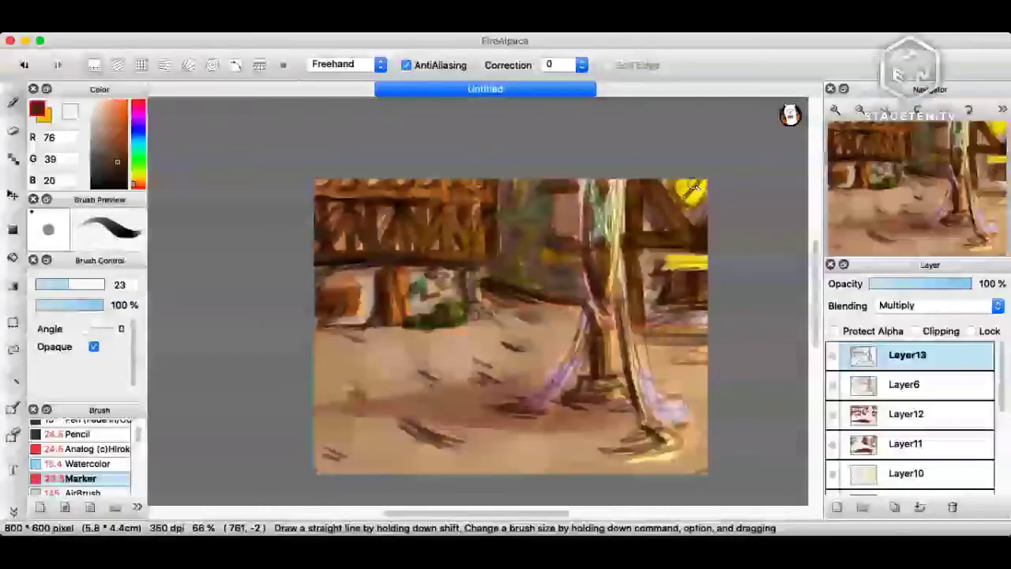
pyautogui.moveTo(638, 335); pyautogui.dragTo(694, 351)
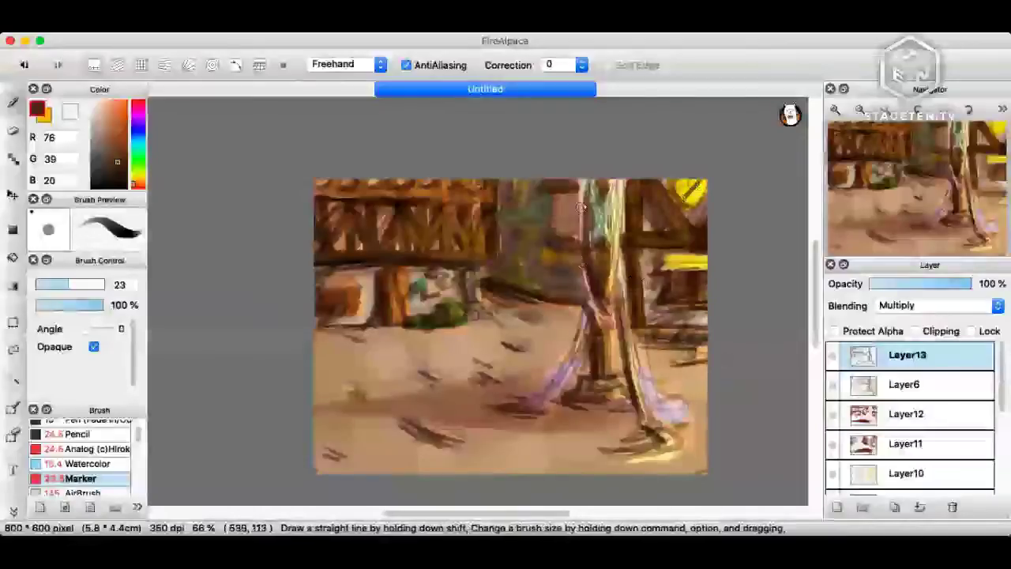
pyautogui.moveTo(575, 216)
pyautogui.mouseDown()
pyautogui.moveTo(578, 196)
pyautogui.moveTo(568, 217)
pyautogui.mouseUp()
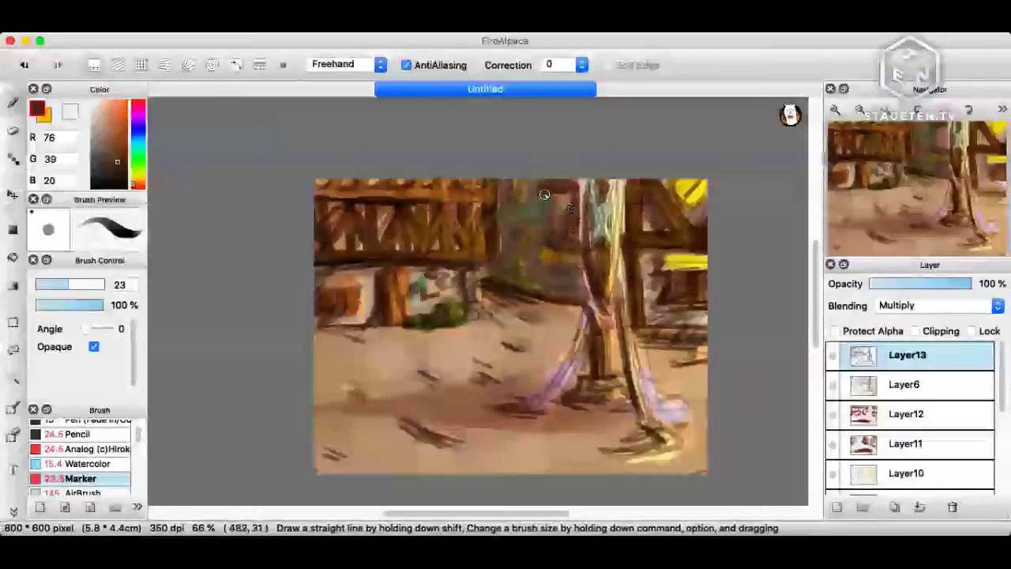
pyautogui.moveTo(544, 195)
pyautogui.mouseDown()
pyautogui.moveTo(550, 201)
pyautogui.moveTo(524, 221)
pyautogui.mouseUp()
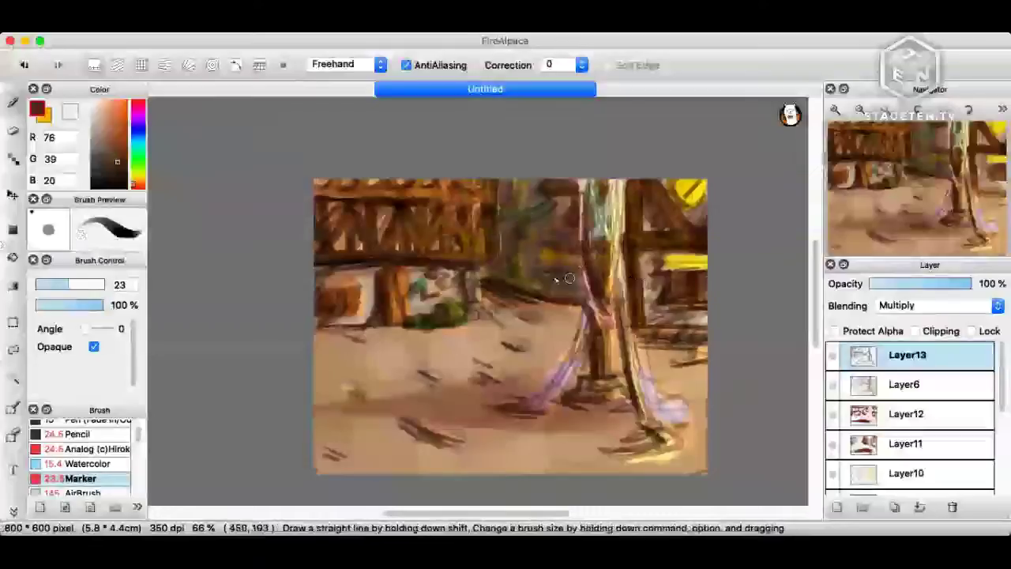
# Try Layer13 at 75% opacity, and restore it to 100%.
pyautogui.click(948, 284)
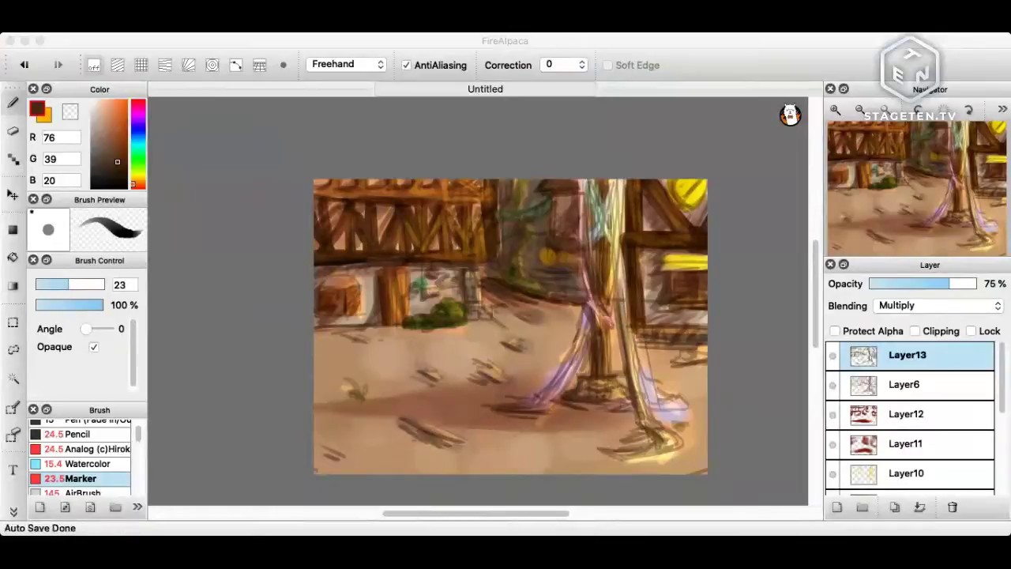
pyautogui.click(494, 274)
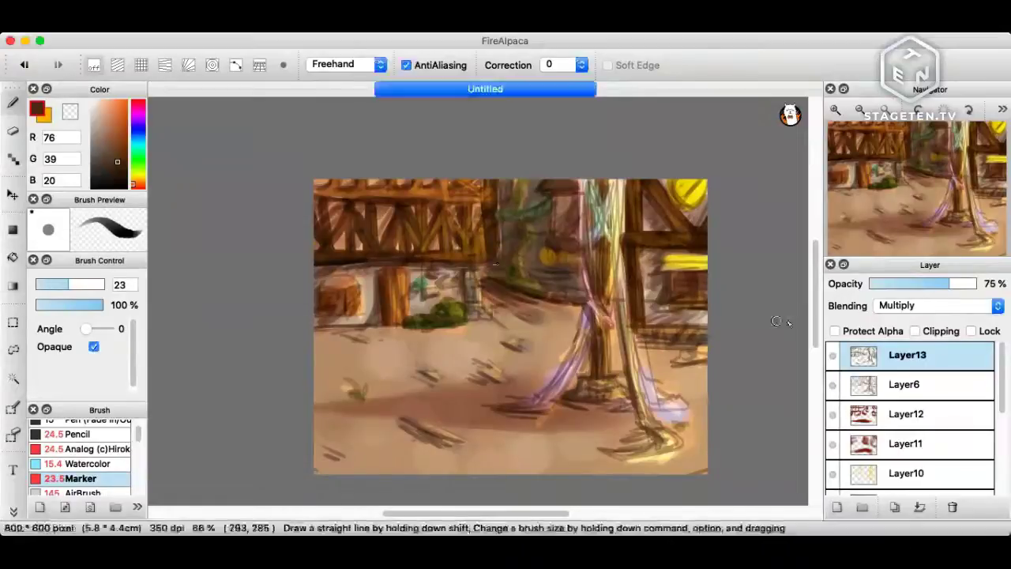
pyautogui.moveTo(969, 283); pyautogui.dragTo(977, 285)
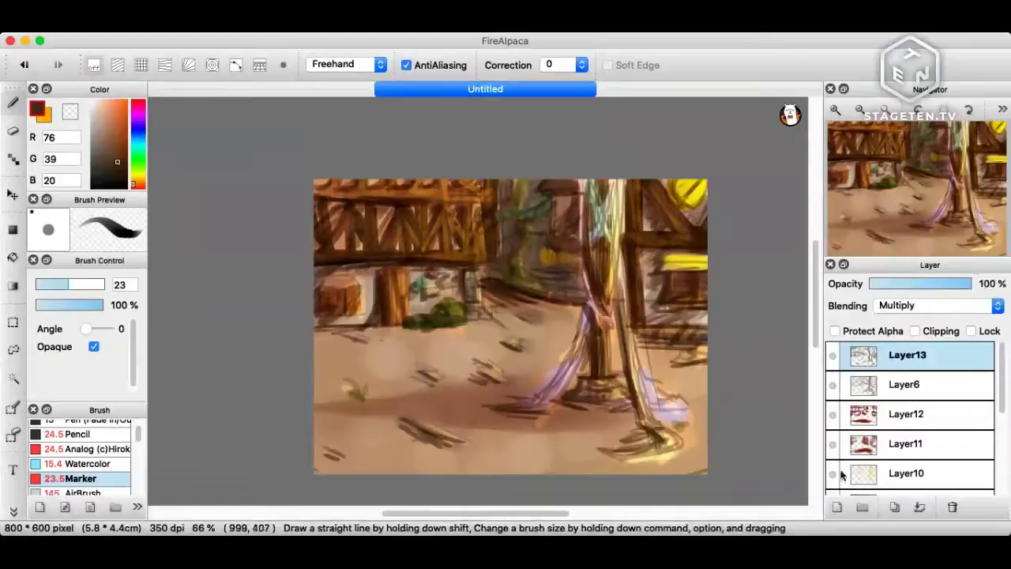
# Add Layer14 as a clipped layer with Add blending, and switch to an orange Marker (RGB 255, 175, 0) at size 15.
pyautogui.click(838, 512)
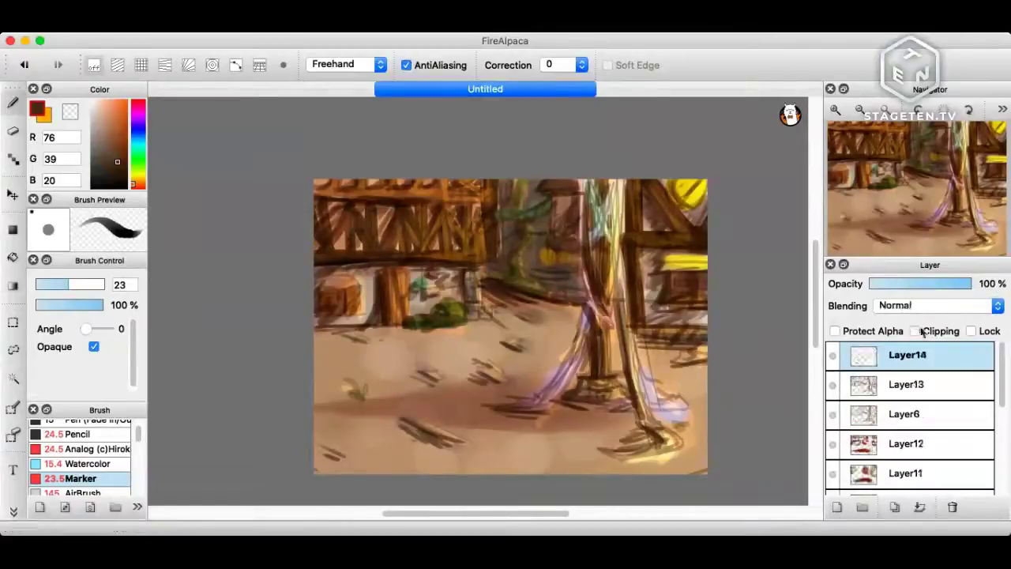
pyautogui.click(915, 331)
pyautogui.press('x')
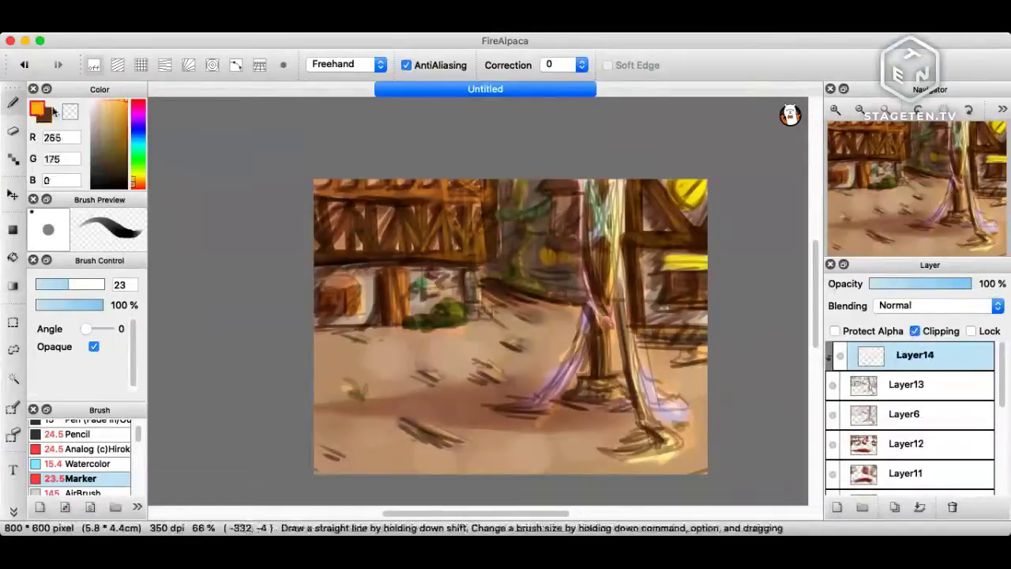
pyautogui.click(57, 285)
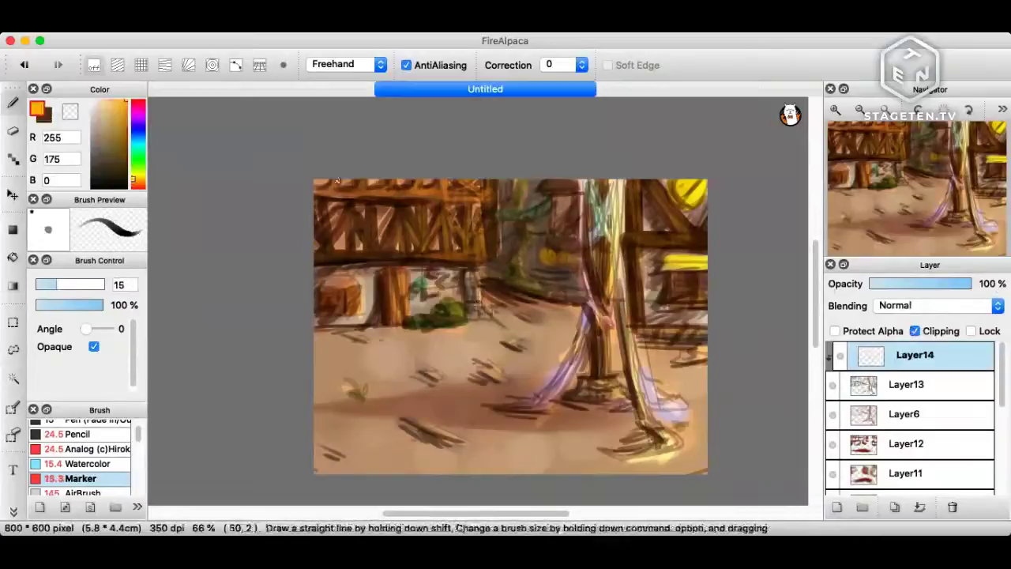
pyautogui.click(917, 305)
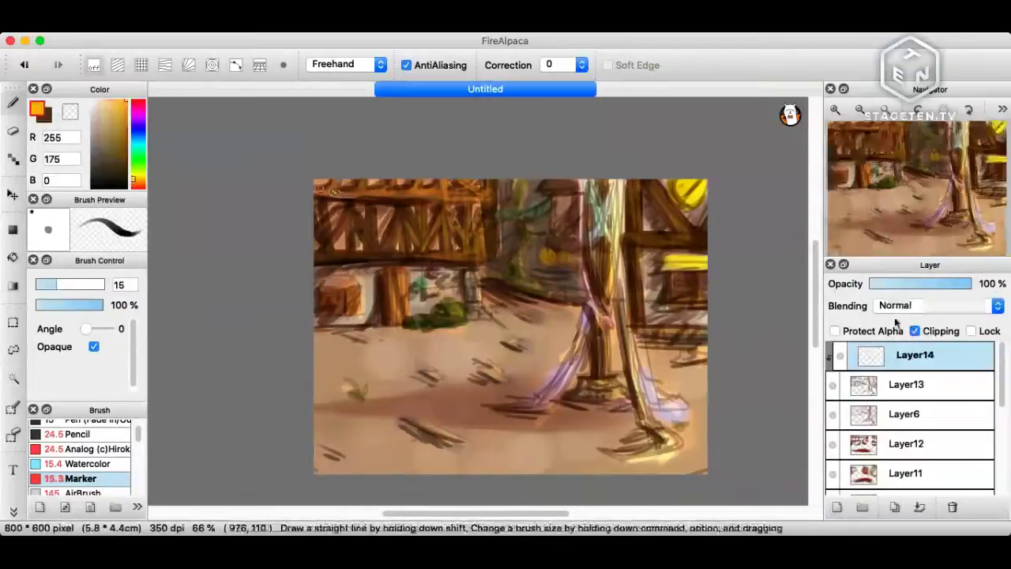
pyautogui.click(919, 320)
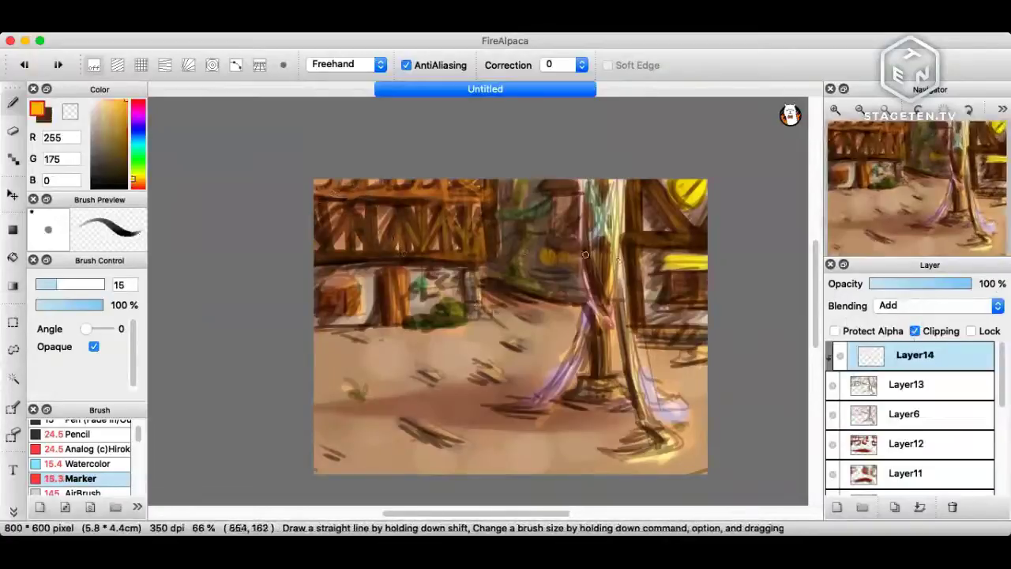
# Turn off clipping on Layer14 and paint orange highlights along the half-timbered building's beams, braces and corner post.
pyautogui.click(915, 331)
pyautogui.moveTo(319, 197)
pyautogui.mouseDown()
pyautogui.moveTo(478, 178)
pyautogui.moveTo(479, 195)
pyautogui.mouseUp()
pyautogui.moveTo(402, 213)
pyautogui.mouseDown()
pyautogui.moveTo(429, 244)
pyautogui.moveTo(443, 211)
pyautogui.moveTo(449, 232)
pyautogui.moveTo(479, 227)
pyautogui.moveTo(419, 240)
pyautogui.moveTo(474, 242)
pyautogui.moveTo(483, 258)
pyautogui.moveTo(411, 250)
pyautogui.moveTo(463, 254)
pyautogui.moveTo(430, 257)
pyautogui.moveTo(433, 278)
pyautogui.moveTo(469, 302)
pyautogui.moveTo(473, 267)
pyautogui.moveTo(477, 284)
pyautogui.moveTo(461, 290)
pyautogui.moveTo(484, 315)
pyautogui.mouseUp()
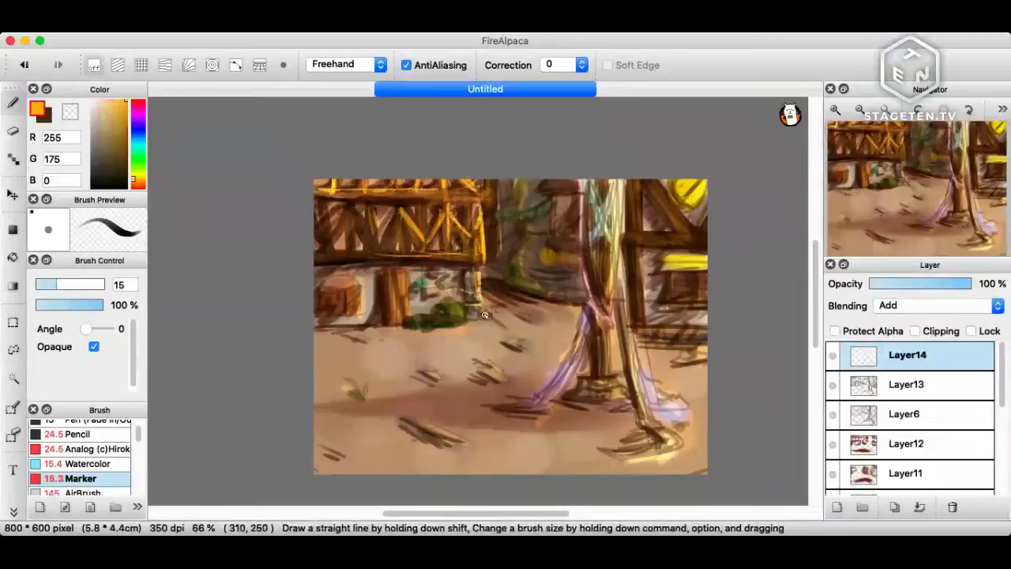
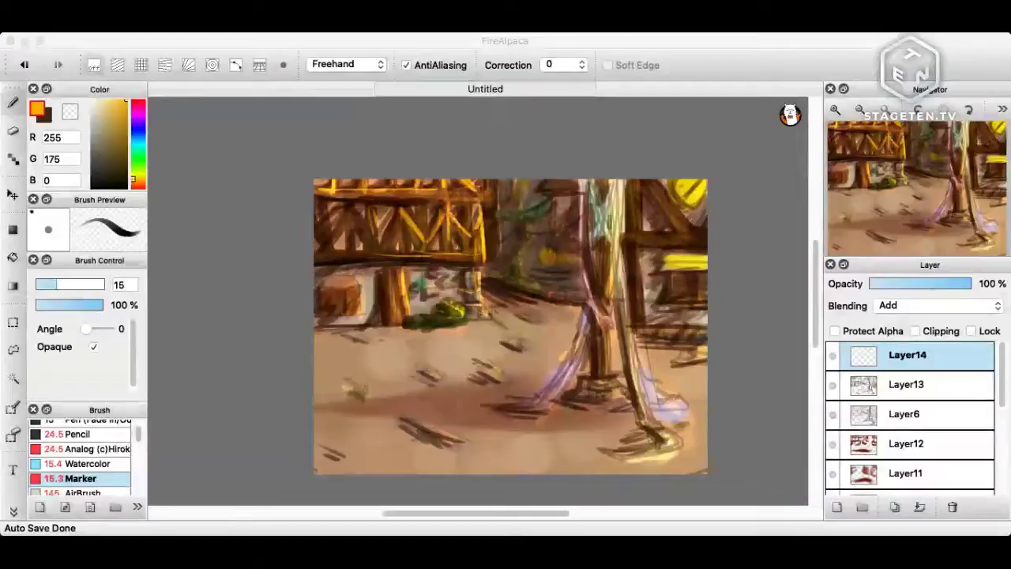
# Paint orange highlights on Layer14 along the wooden pole, its supporting legs, the pole's base and the nearby ground tufts.
pyautogui.click(570, 432)
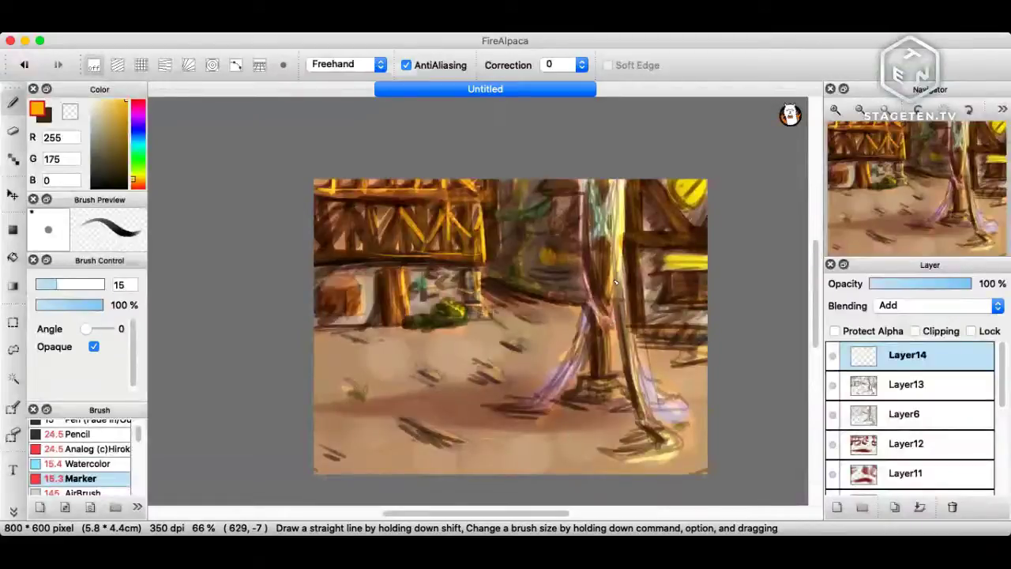
pyautogui.moveTo(583, 180)
pyautogui.mouseDown()
pyautogui.moveTo(590, 292)
pyautogui.moveTo(611, 325)
pyautogui.mouseUp()
pyautogui.moveTo(618, 185)
pyautogui.mouseDown()
pyautogui.moveTo(645, 305)
pyautogui.moveTo(630, 326)
pyautogui.moveTo(636, 366)
pyautogui.moveTo(629, 315)
pyautogui.moveTo(650, 425)
pyautogui.moveTo(665, 447)
pyautogui.mouseUp()
pyautogui.moveTo(643, 368); pyautogui.dragTo(680, 409)
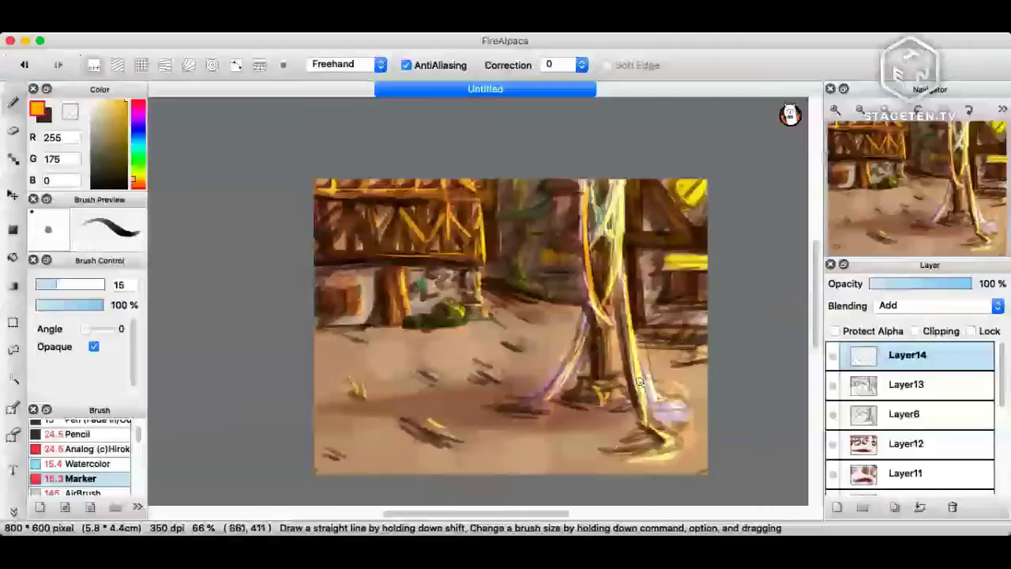
# Add orange highlights to the foliage in the background alley and to the yellow-signed building's diagonal beams and window.
pyautogui.moveTo(518, 268); pyautogui.dragTo(513, 256)
pyautogui.click(530, 244)
pyautogui.moveTo(543, 208); pyautogui.dragTo(514, 217)
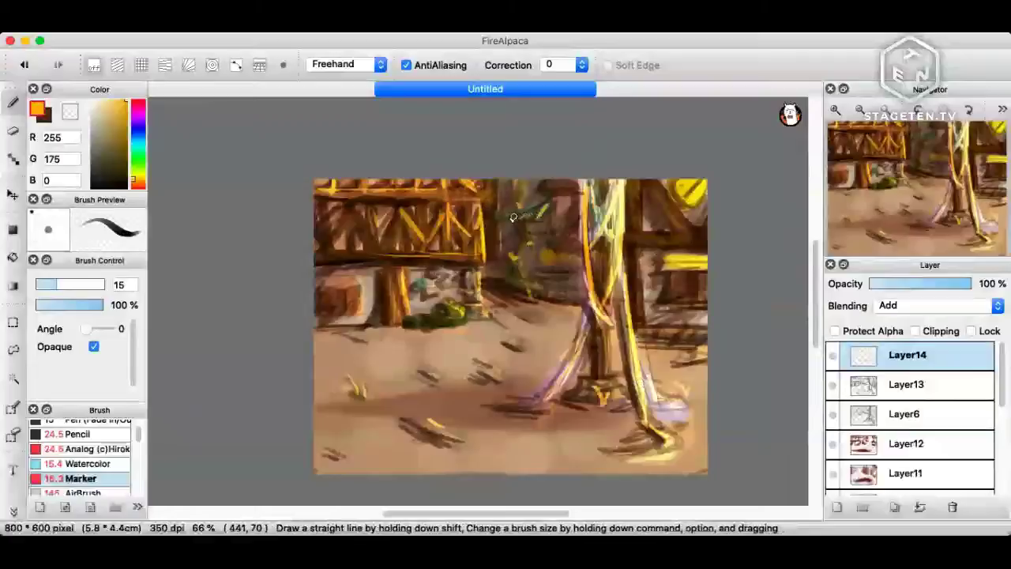
pyautogui.moveTo(654, 191)
pyautogui.mouseDown()
pyautogui.moveTo(685, 233)
pyautogui.moveTo(670, 238)
pyautogui.mouseUp()
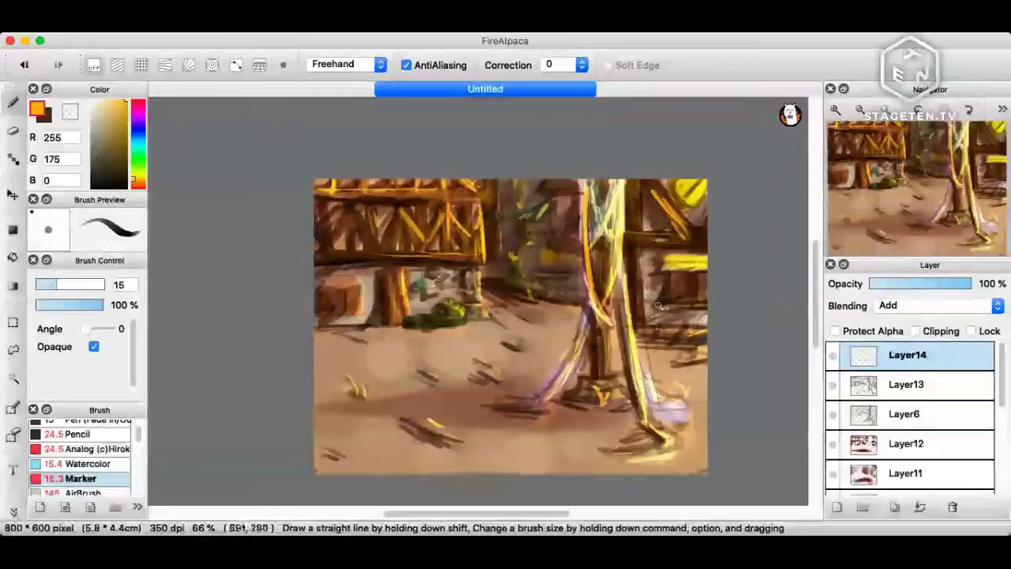
pyautogui.moveTo(670, 288); pyautogui.dragTo(694, 282)
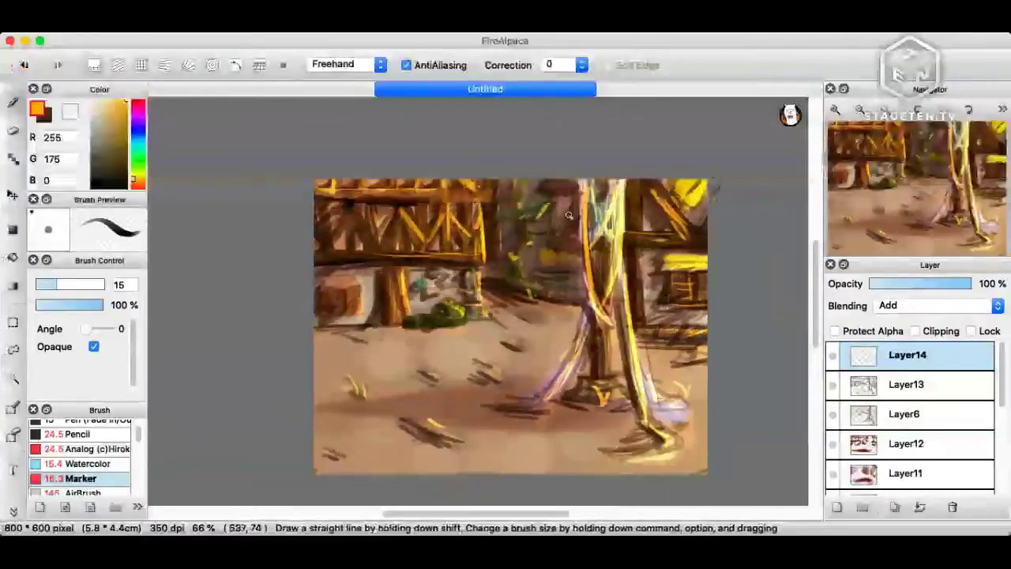
# Set Layer14's opacity to 80% and add a new empty layer above it.
pyautogui.scroll(-1, 568, 215)
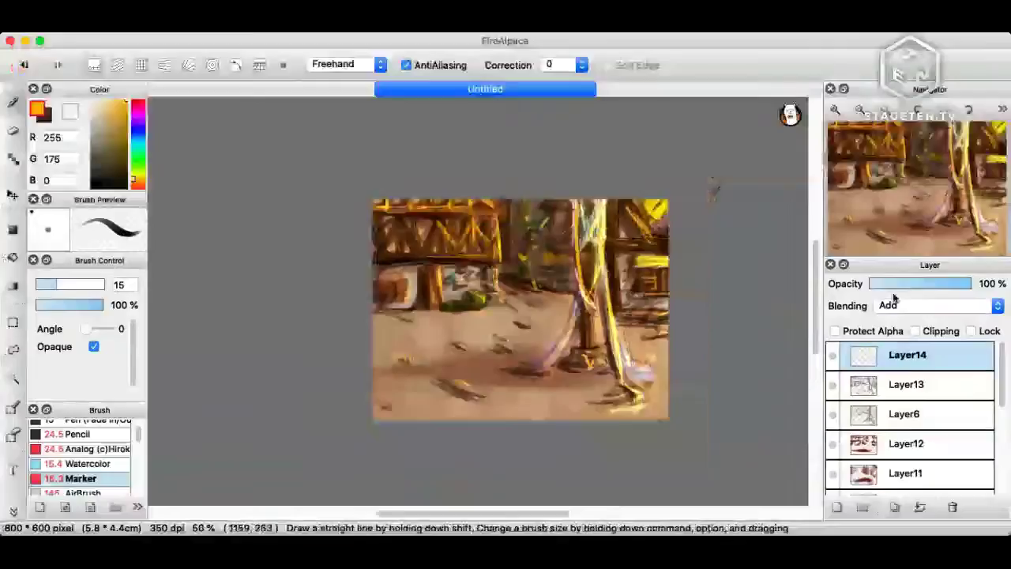
pyautogui.click(953, 284)
pyautogui.moveTo(817, 314); pyautogui.dragTo(817, 317)
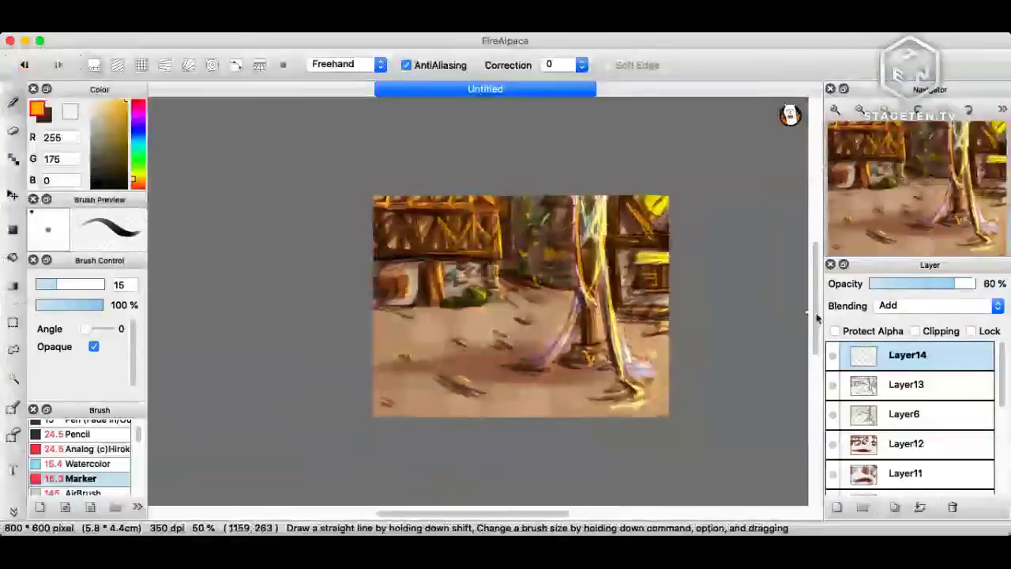
pyautogui.click(837, 507)
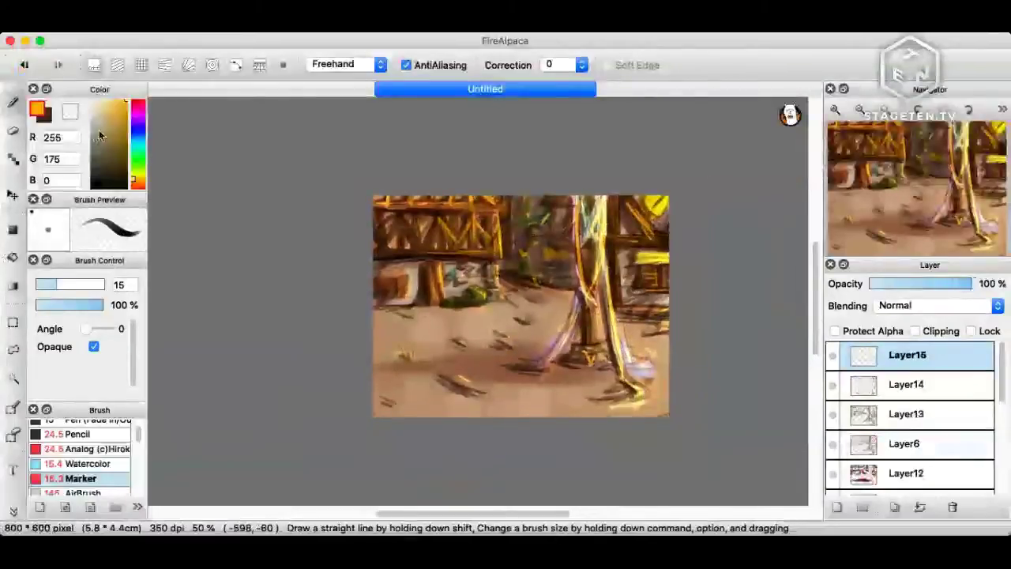
# Switch out to fetch an aged-paper texture and paste it into the painting as a new top layer.
pyautogui.press('super+Tab')
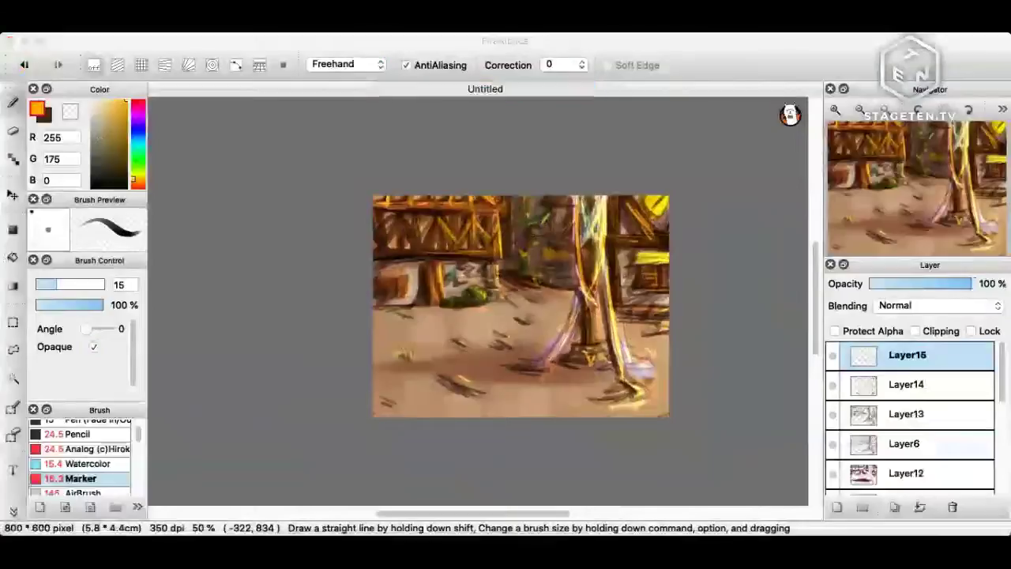
pyautogui.press('super+Tab')
pyautogui.press('super+Tab')
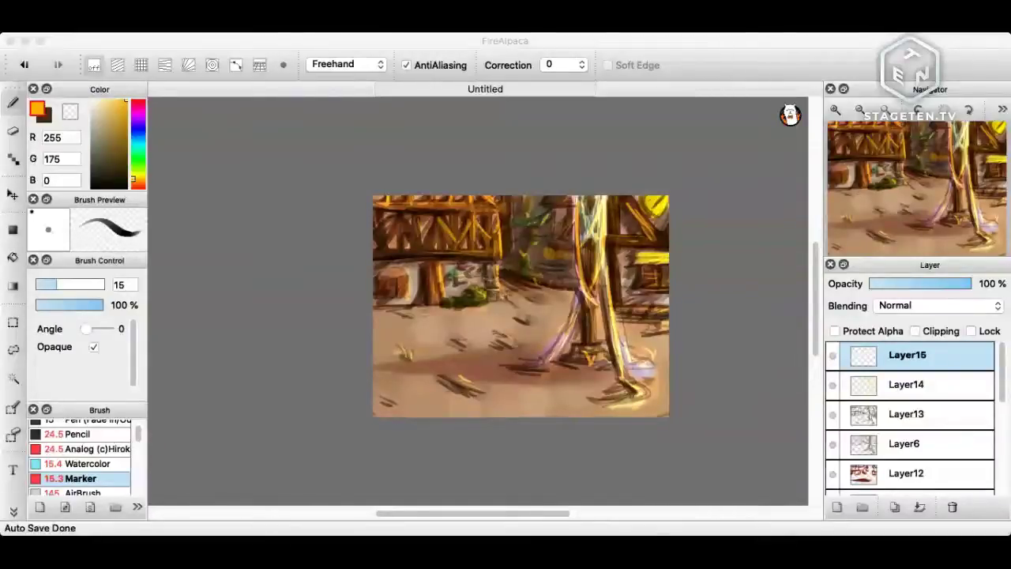
pyautogui.press('super+v')
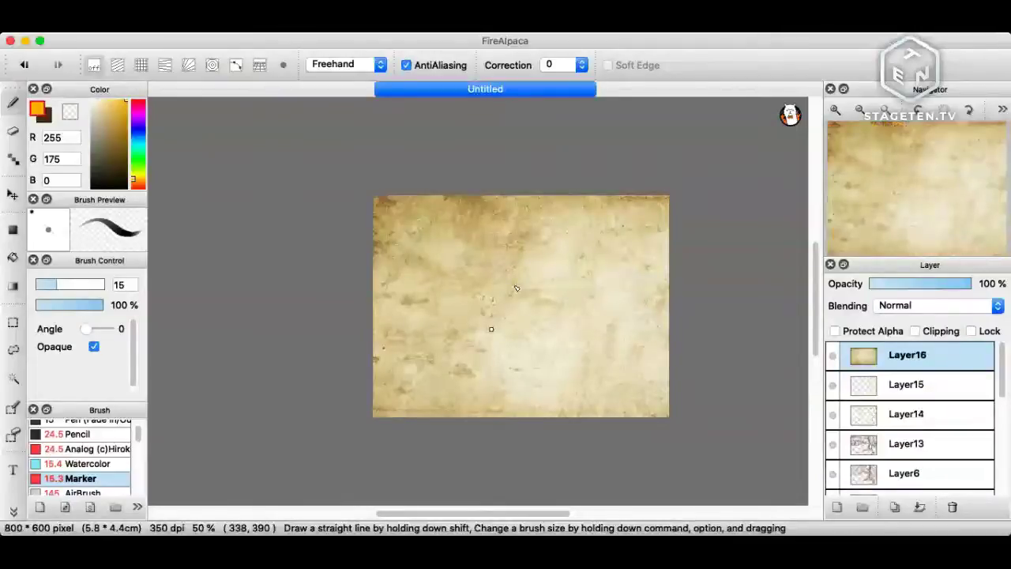
# Transform the pasted paper texture to extend past the canvas edges, and blend it as Multiply at 56% opacity.
pyautogui.press('super+t')
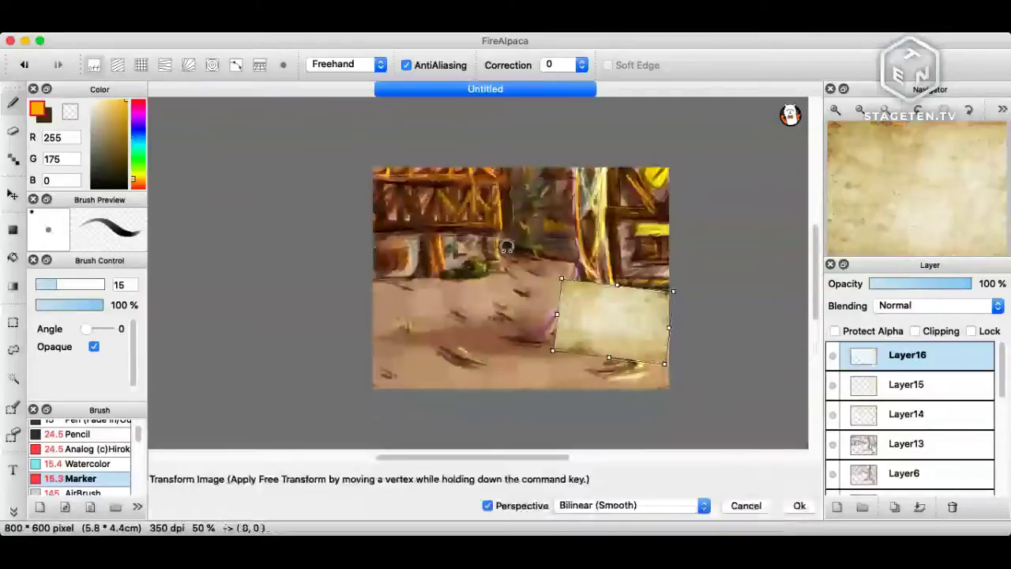
pyautogui.press('super+z')
pyautogui.moveTo(438, 235); pyautogui.dragTo(662, 350)
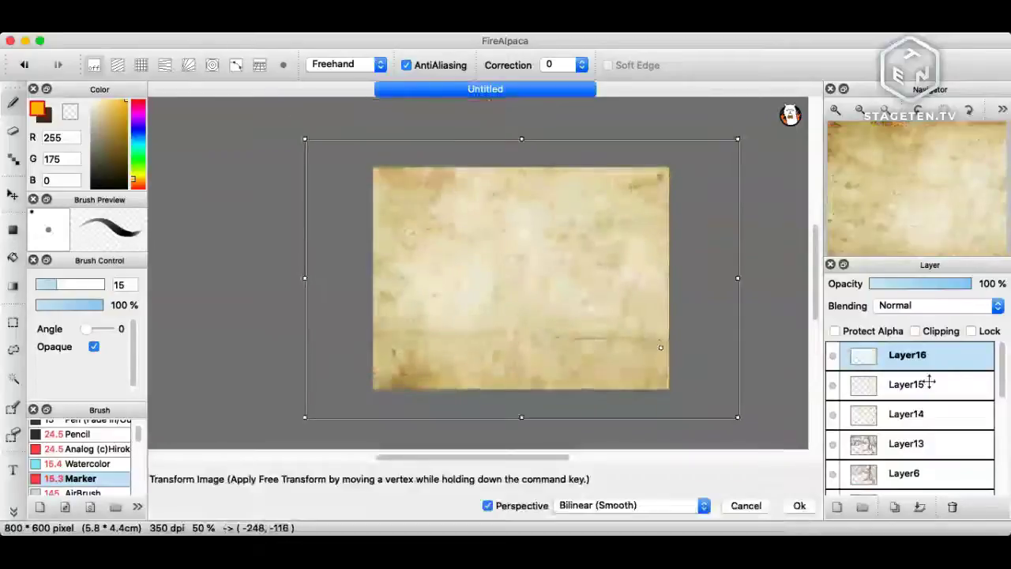
pyautogui.press('Return')
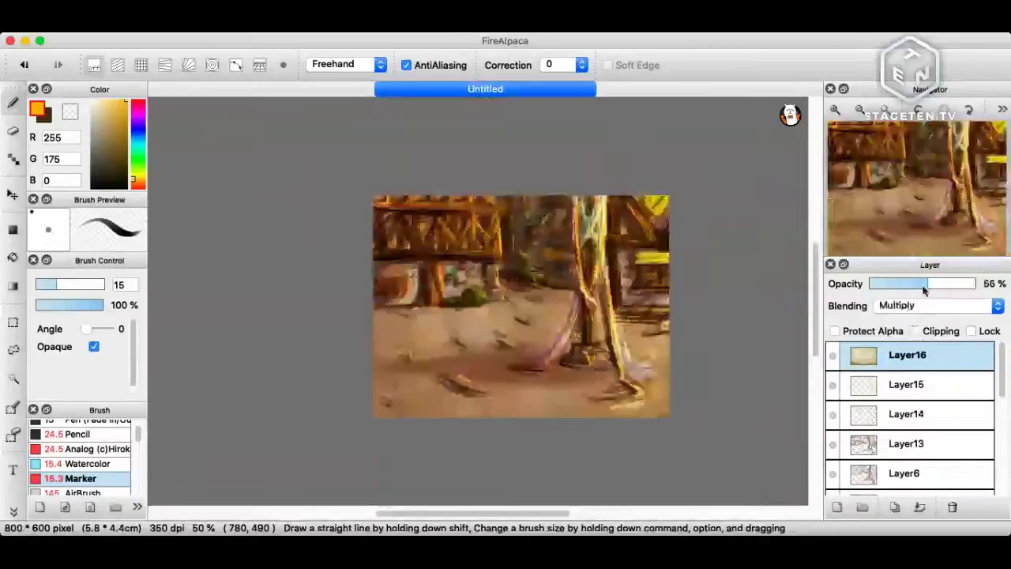
# Move Layer14 above the paper texture in Layer16, and place a copy of it on top with Add blending.
pyautogui.moveTo(905, 384); pyautogui.dragTo(905, 361)
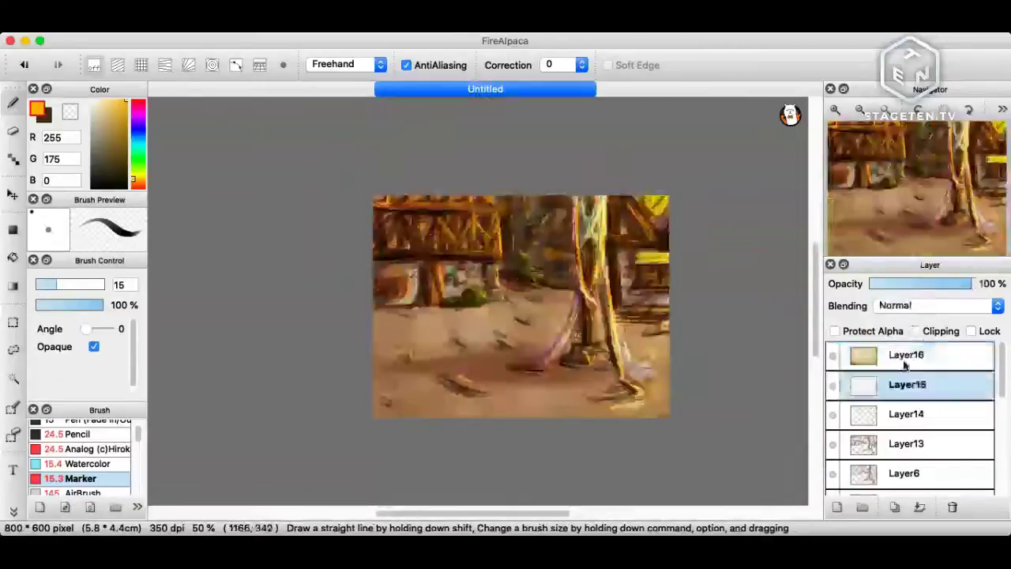
pyautogui.moveTo(901, 414); pyautogui.dragTo(908, 353)
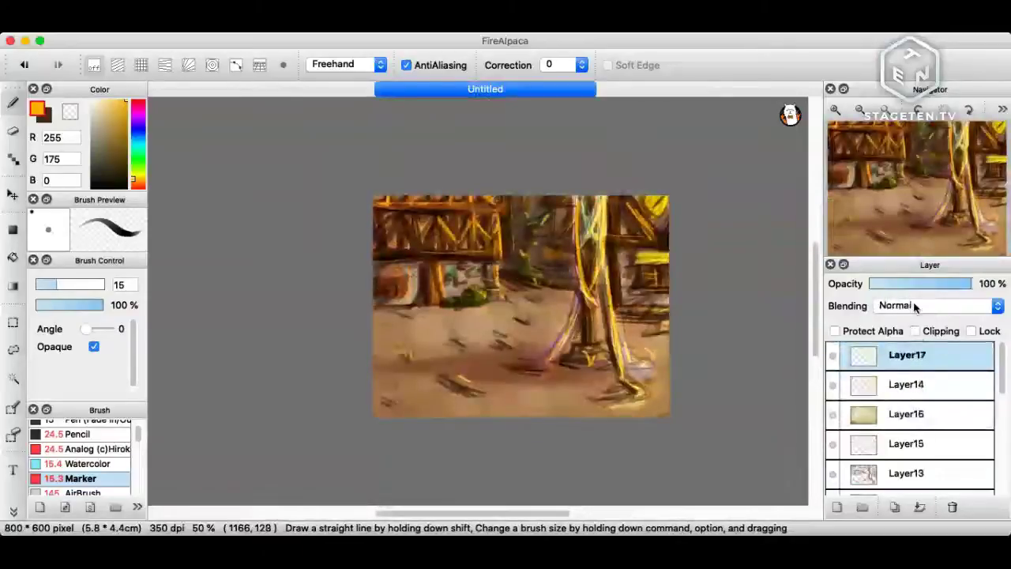
pyautogui.click(914, 307)
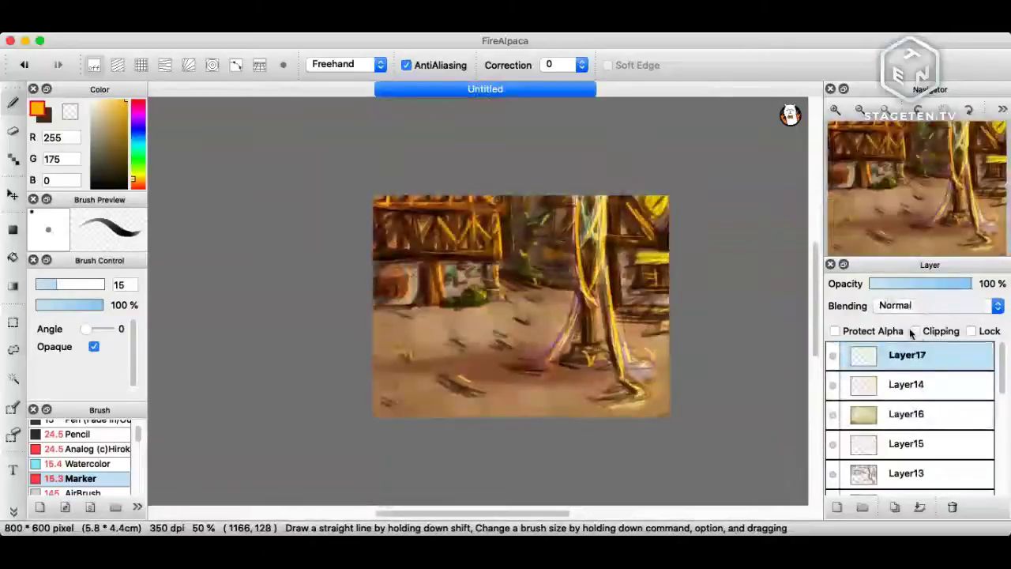
pyautogui.click(911, 334)
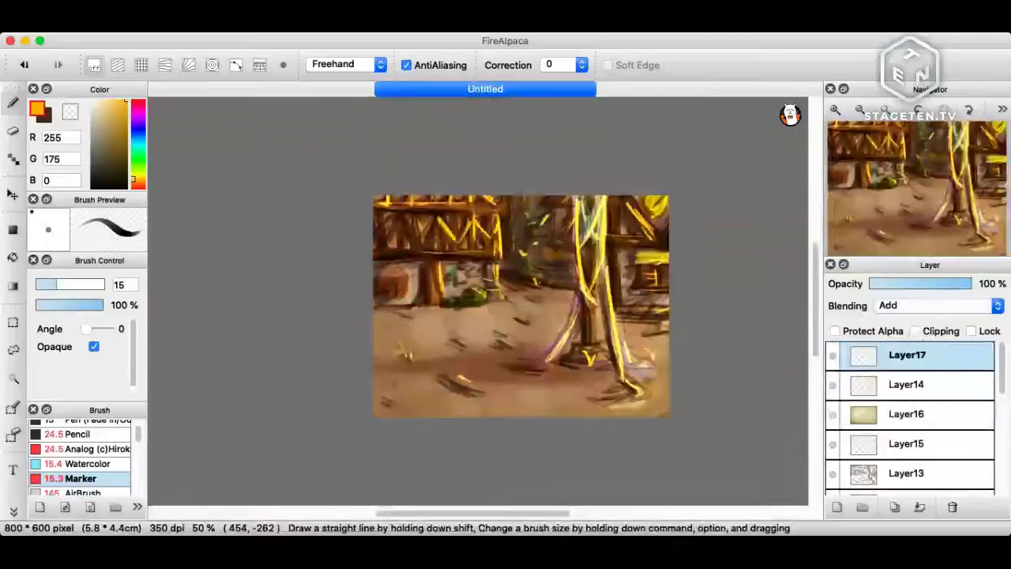
pyautogui.press('super+Tab')
pyautogui.press('super+z')
pyautogui.press('super+z')
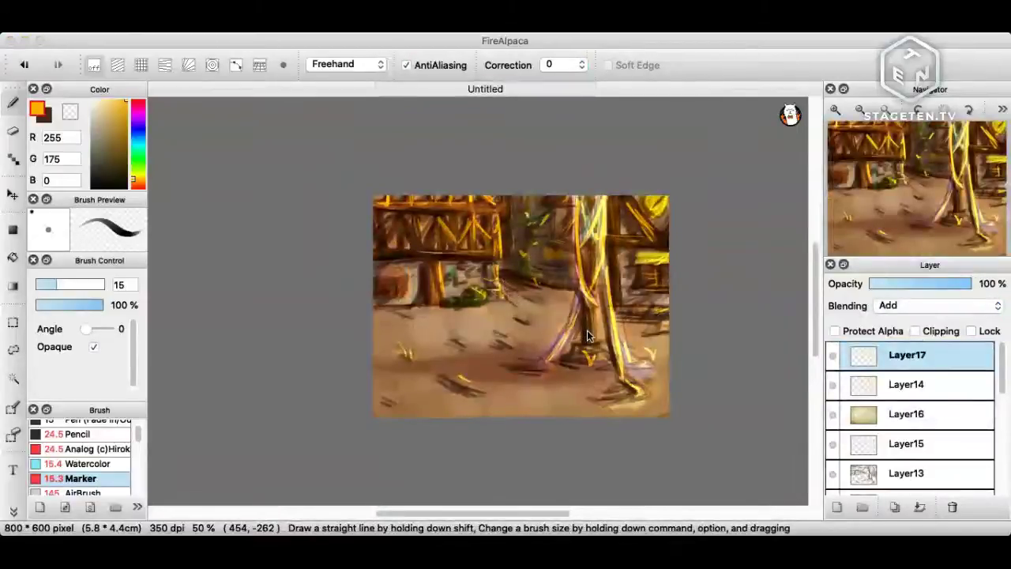
pyautogui.click(587, 335)
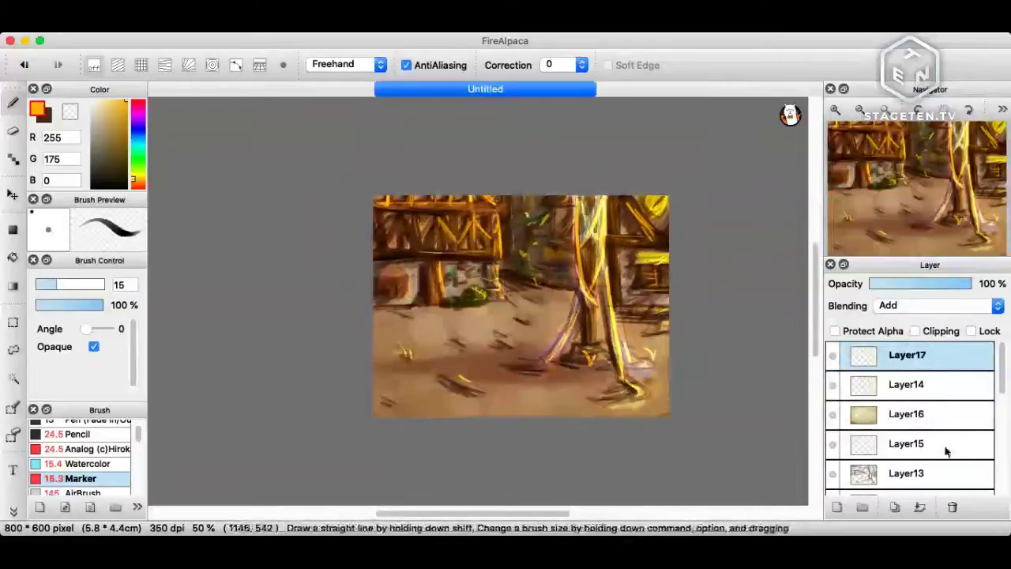
# Duplicate Layer13 with Normal blending, and place a copy of Layer6 at the top of the stack with Overlay blending.
pyautogui.click(916, 452)
pyautogui.click(900, 472)
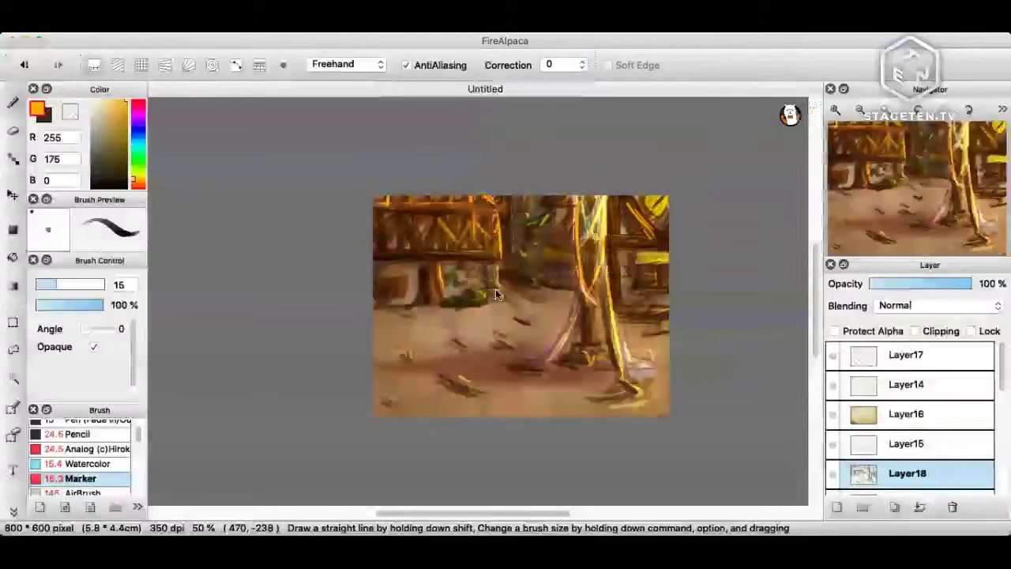
pyautogui.click(1001, 405)
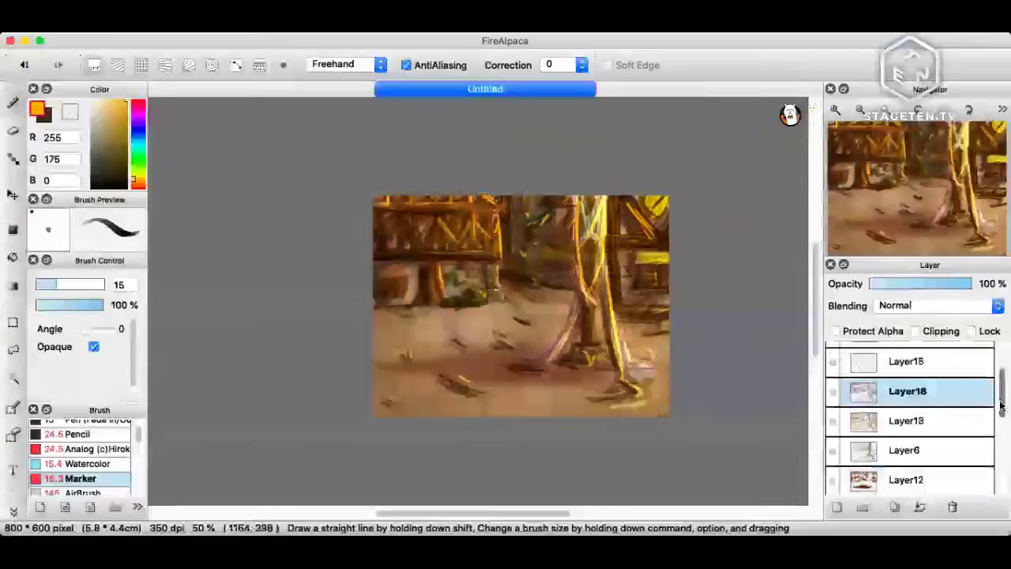
pyautogui.click(919, 450)
pyautogui.press('super+v')
pyautogui.moveTo(910, 450); pyautogui.dragTo(923, 304)
pyautogui.scroll(2, 916, 395)
pyautogui.click(907, 354)
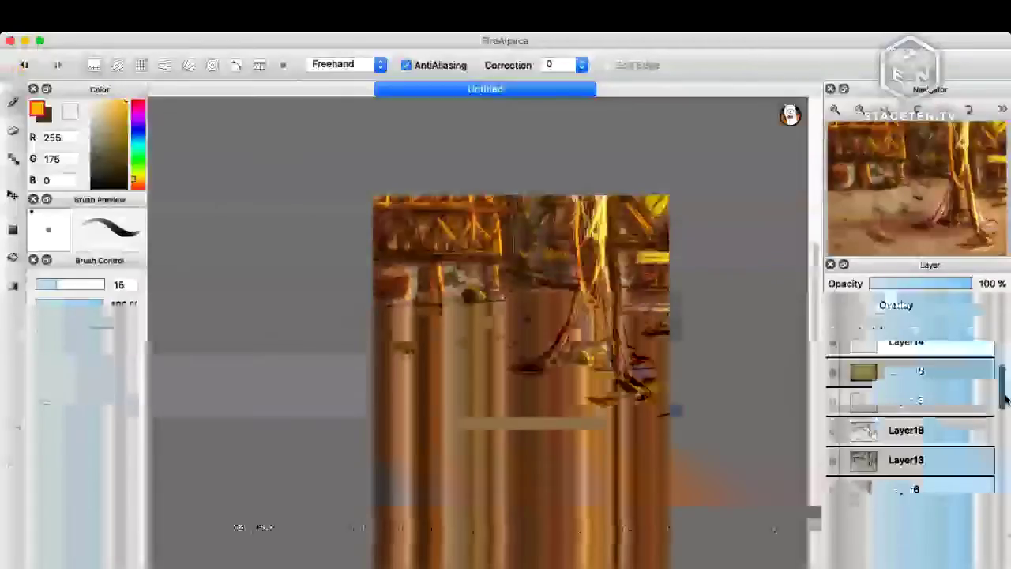
# Lower the opacity of Layer18 to 36%, Layer13 to 38% and the top Overlay layer to 58%.
pyautogui.moveTo(1005, 399); pyautogui.dragTo(1004, 403)
pyautogui.click(898, 434)
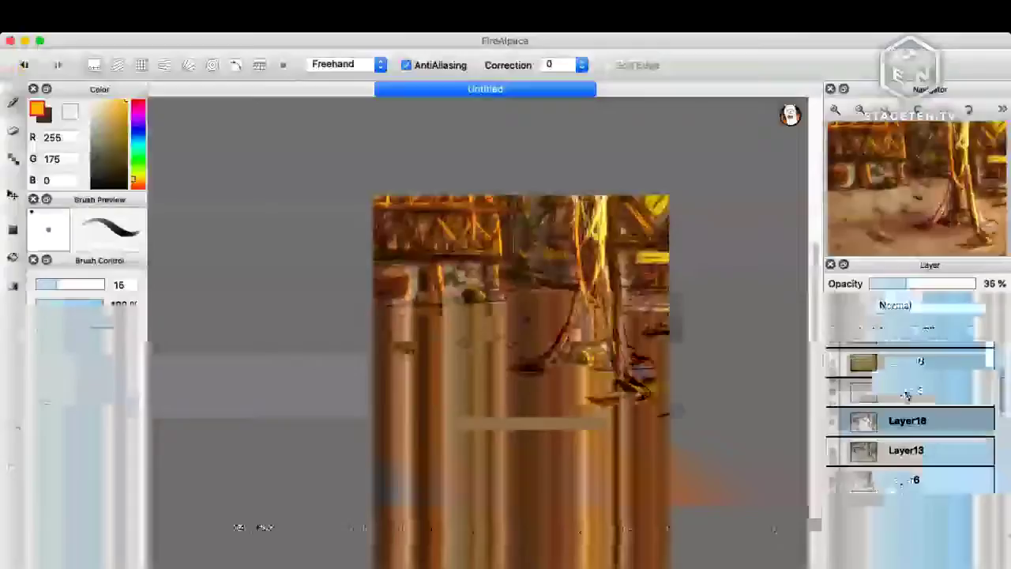
pyautogui.click(906, 448)
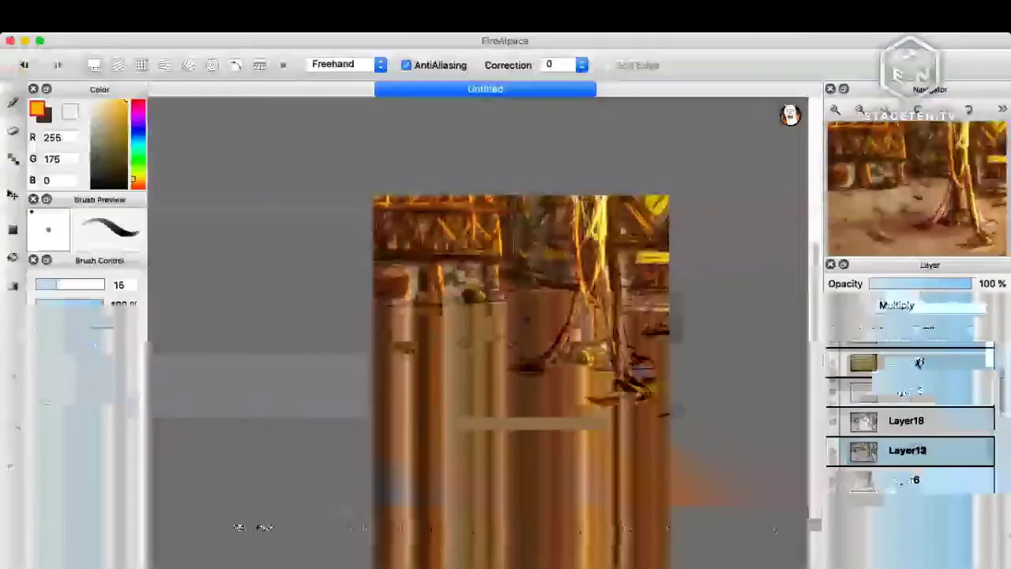
pyautogui.click(913, 286)
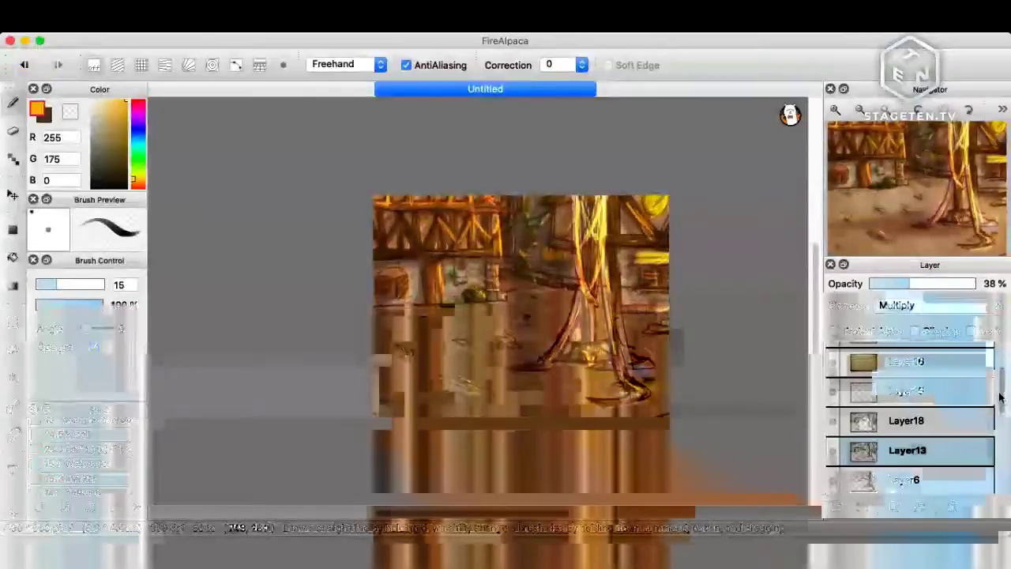
pyautogui.moveTo(1000, 397); pyautogui.dragTo(1000, 359)
pyautogui.click(908, 354)
pyautogui.click(930, 286)
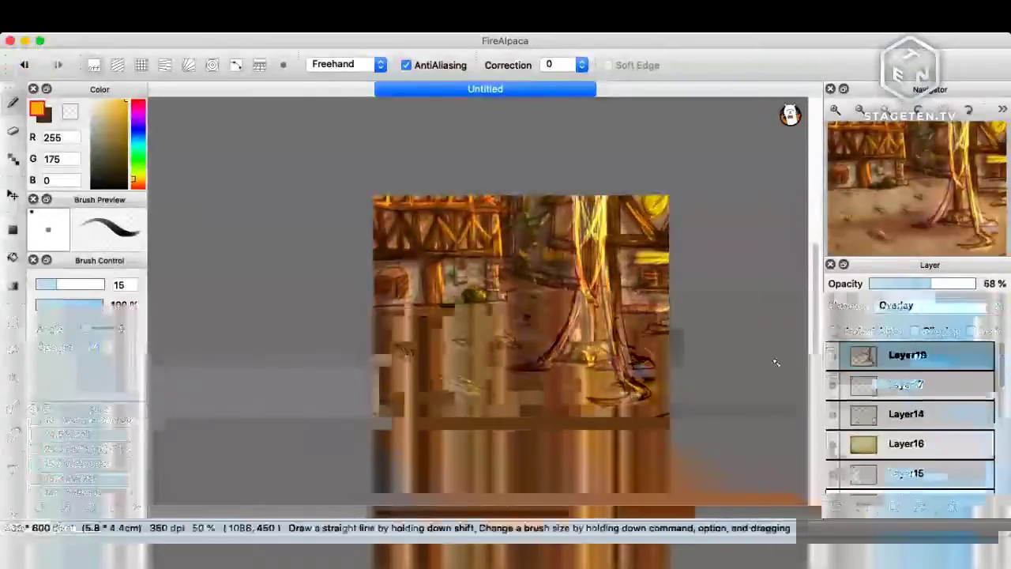
# Paste the paper texture again above Layer16, and try it with Saturation blending at 80% opacity.
pyautogui.click(899, 441)
pyautogui.press('super+v')
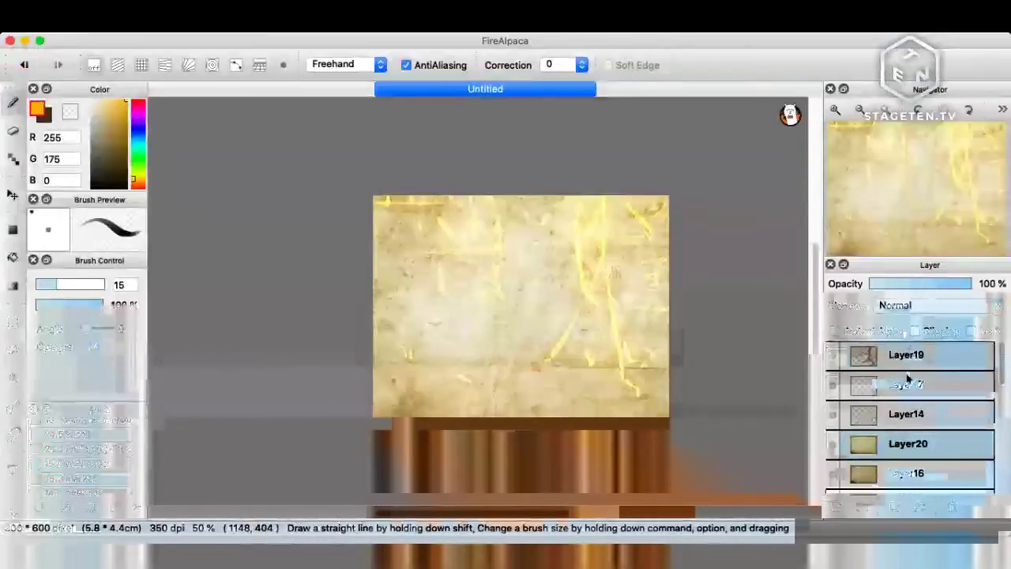
pyautogui.click(919, 307)
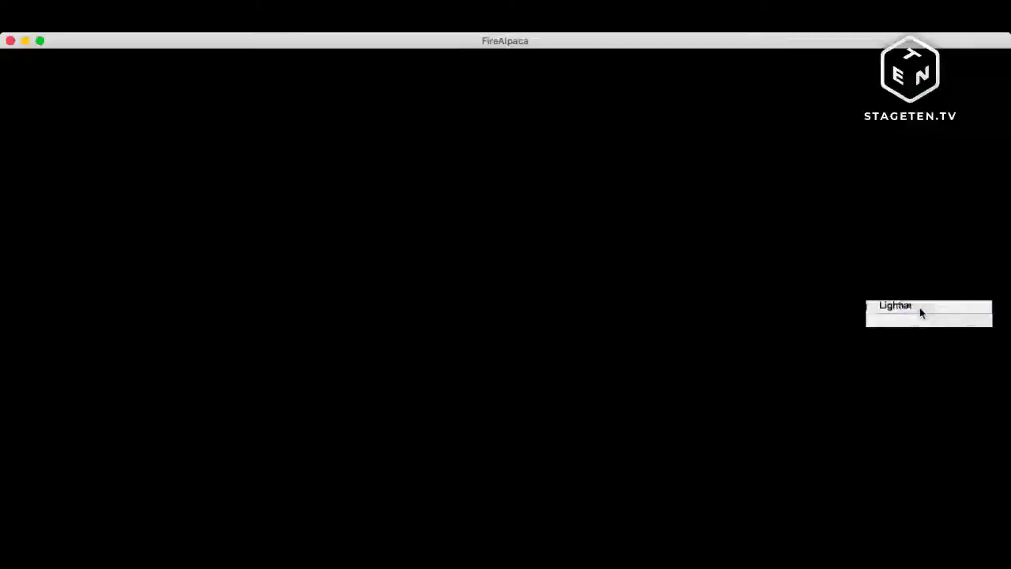
pyautogui.click(920, 320)
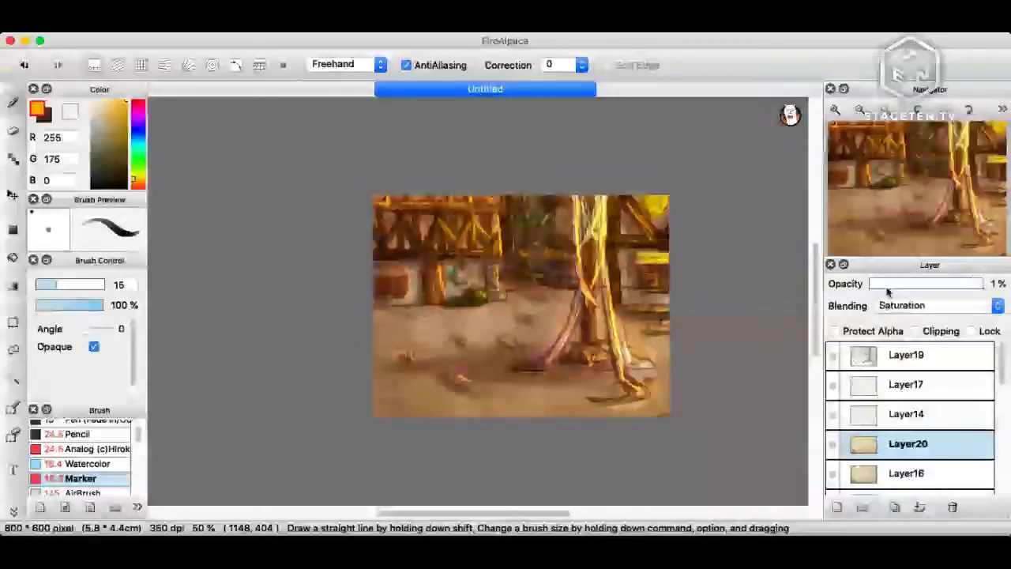
pyautogui.moveTo(887, 288); pyautogui.dragTo(951, 288)
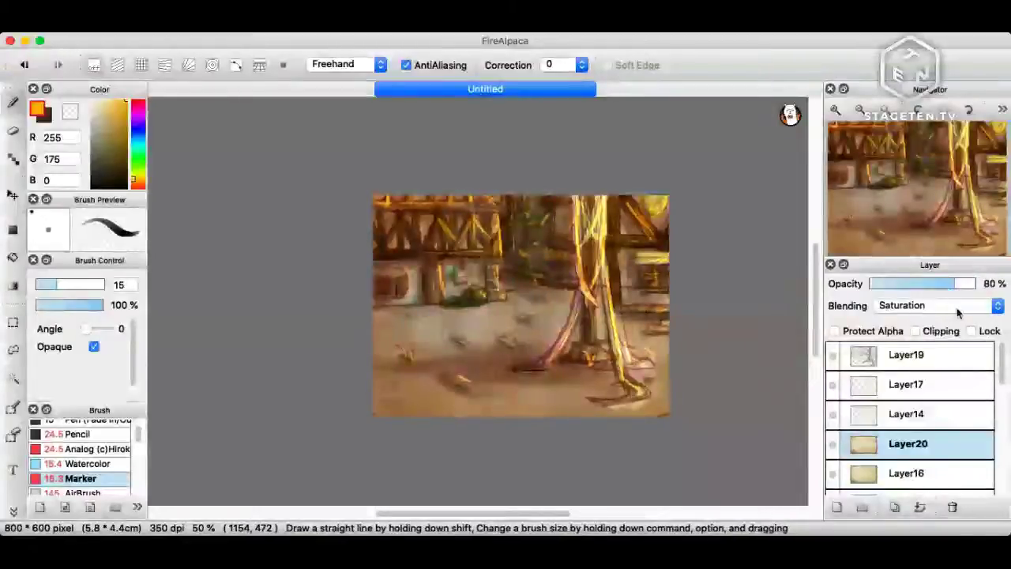
# Try Color and Luminosity blending on Layer20, and set it to Darken at 24% opacity.
pyautogui.scroll(-2, 957, 307)
pyautogui.scroll(1, 925, 299)
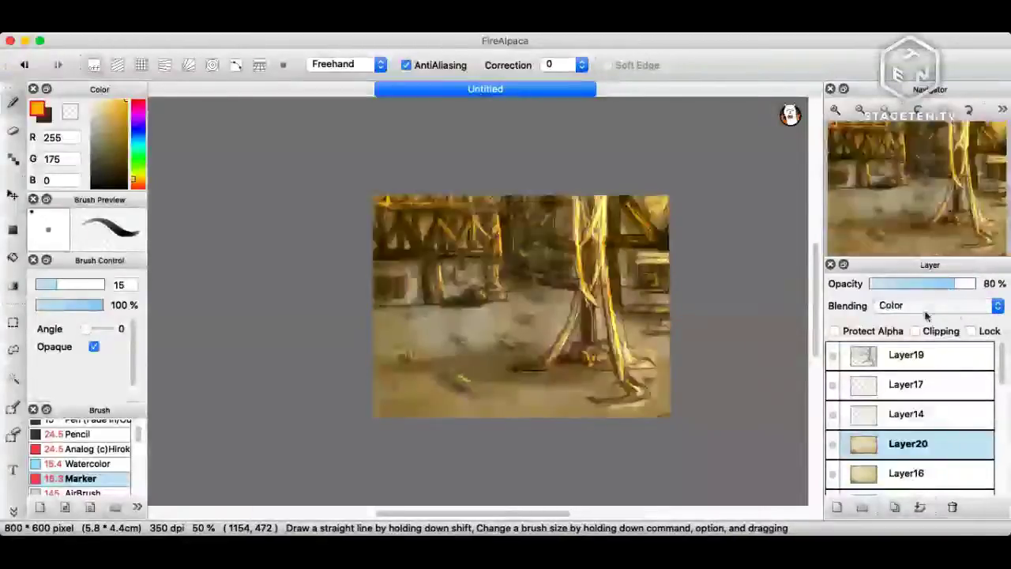
pyautogui.scroll(-1, 926, 309)
pyautogui.click(904, 286)
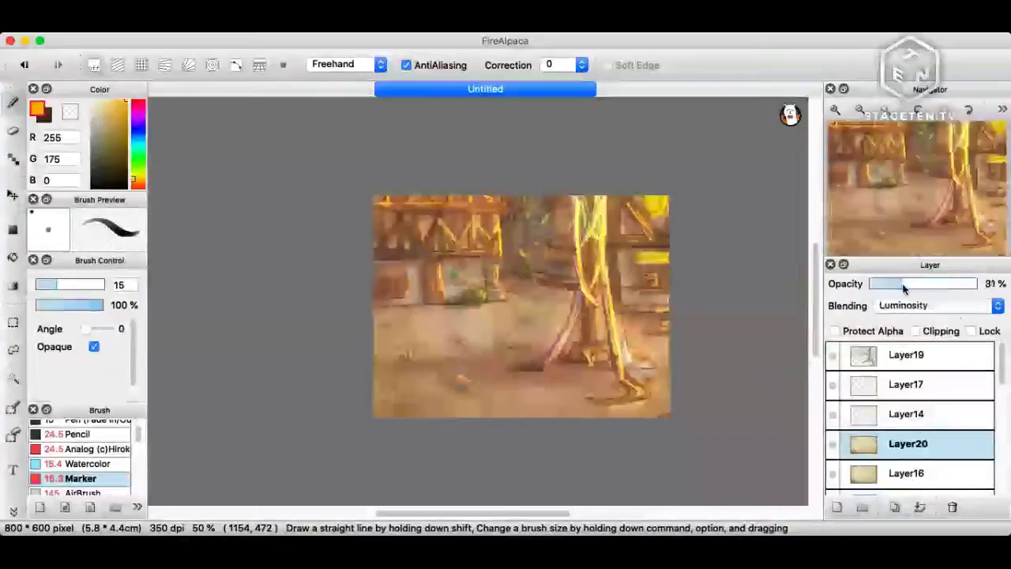
pyautogui.moveTo(903, 286); pyautogui.dragTo(894, 286)
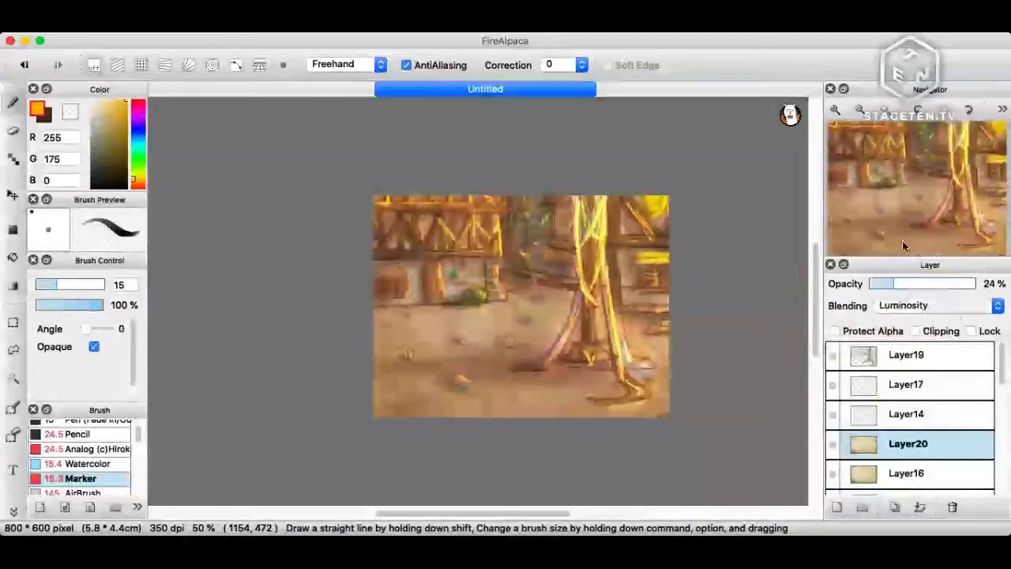
pyautogui.click(912, 187)
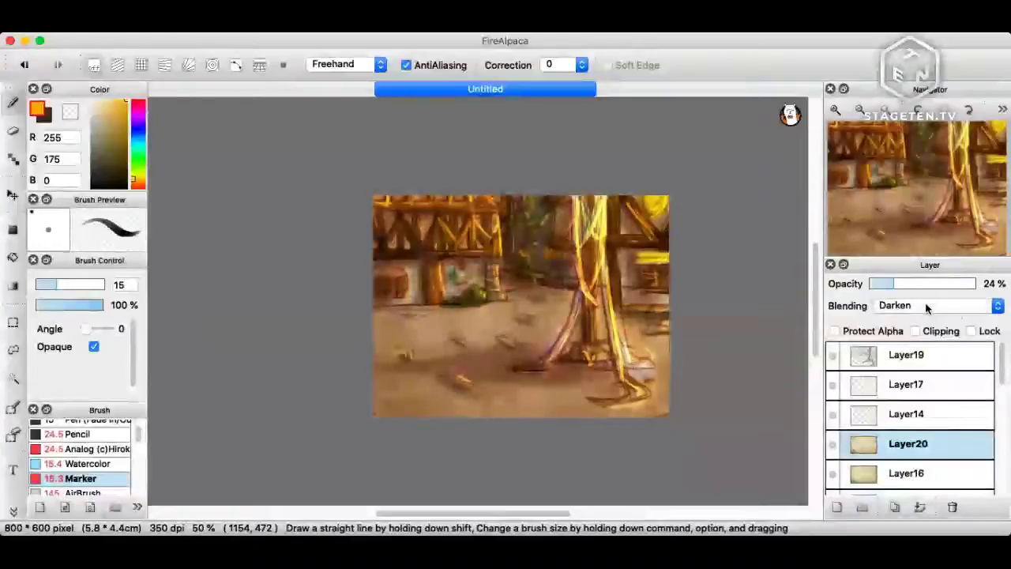
# Try Difference blending on Layer20, and set it to Burn at 6% opacity.
pyautogui.scroll(-1, 925, 312)
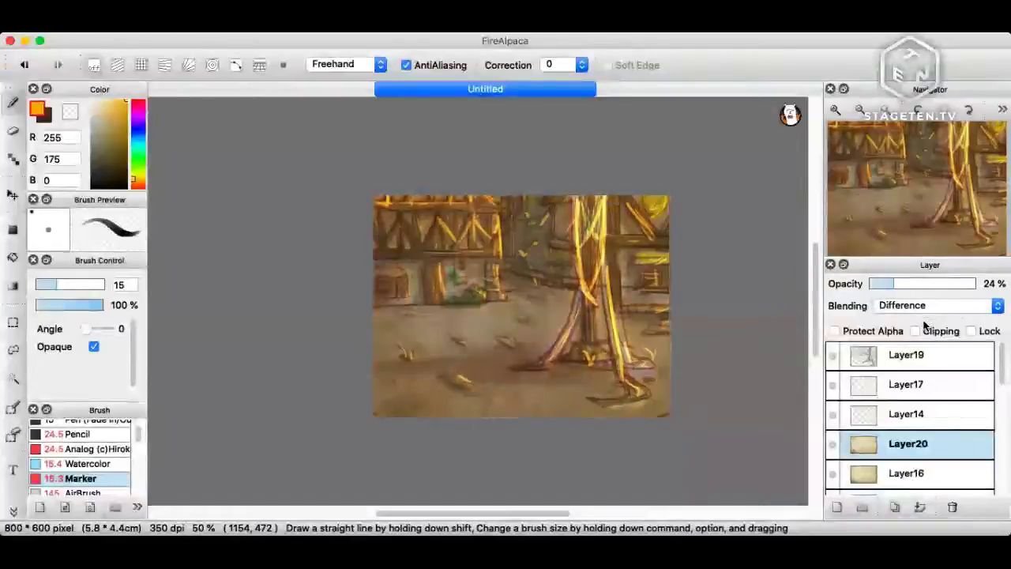
pyautogui.click(923, 310)
pyautogui.click(919, 331)
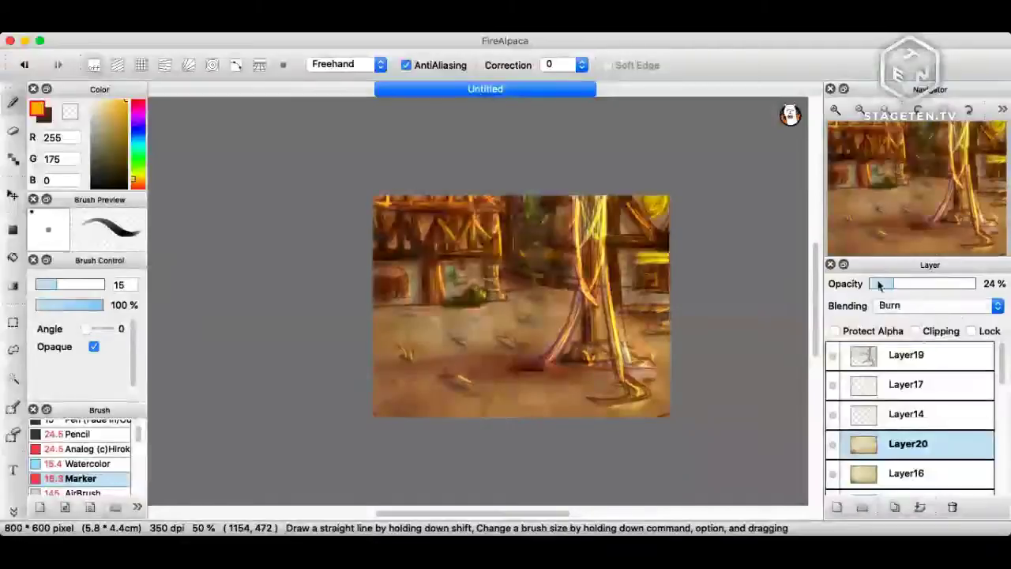
pyautogui.moveTo(889, 284); pyautogui.dragTo(875, 293)
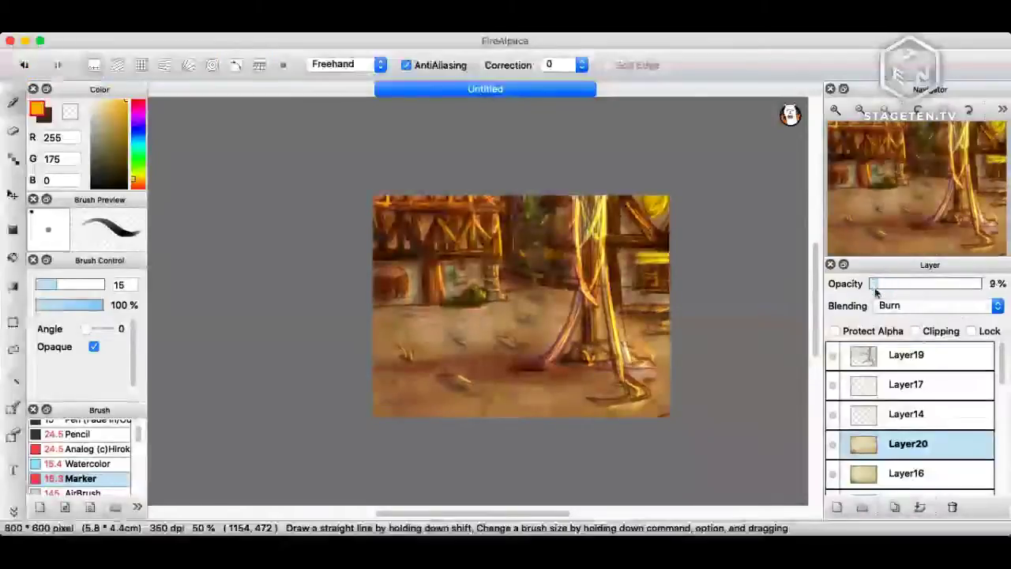
pyautogui.moveTo(875, 292); pyautogui.dragTo(872, 293)
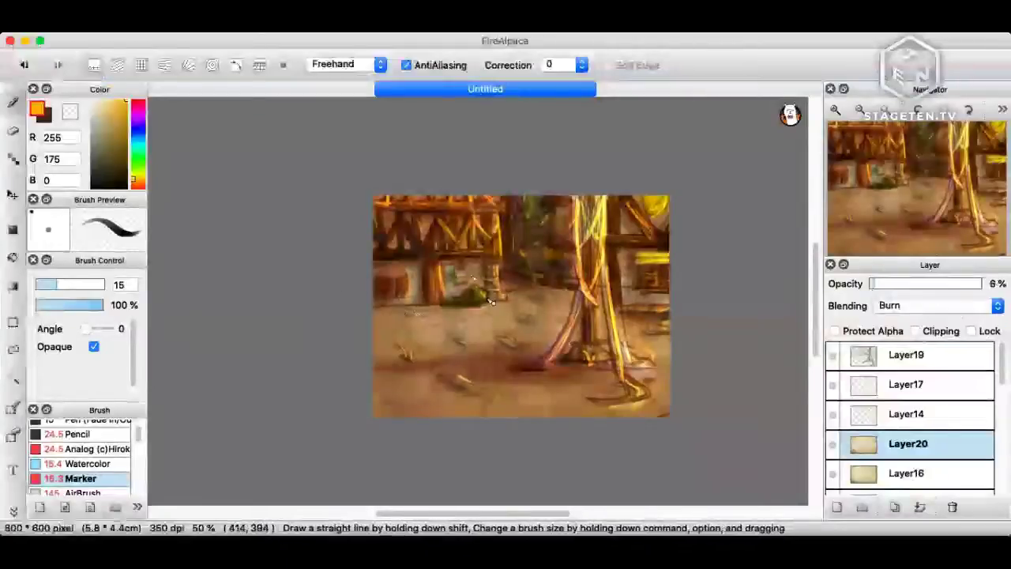
# Paste the black starfield texture above Layer19 and set it to Add blending at 12% opacity.
pyautogui.click(937, 357)
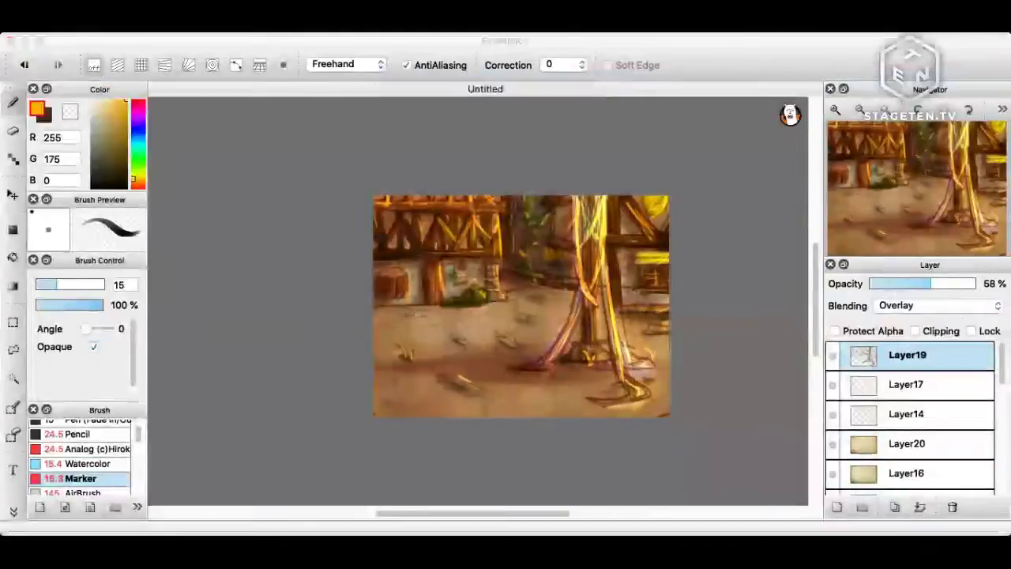
pyautogui.press('super+Tab')
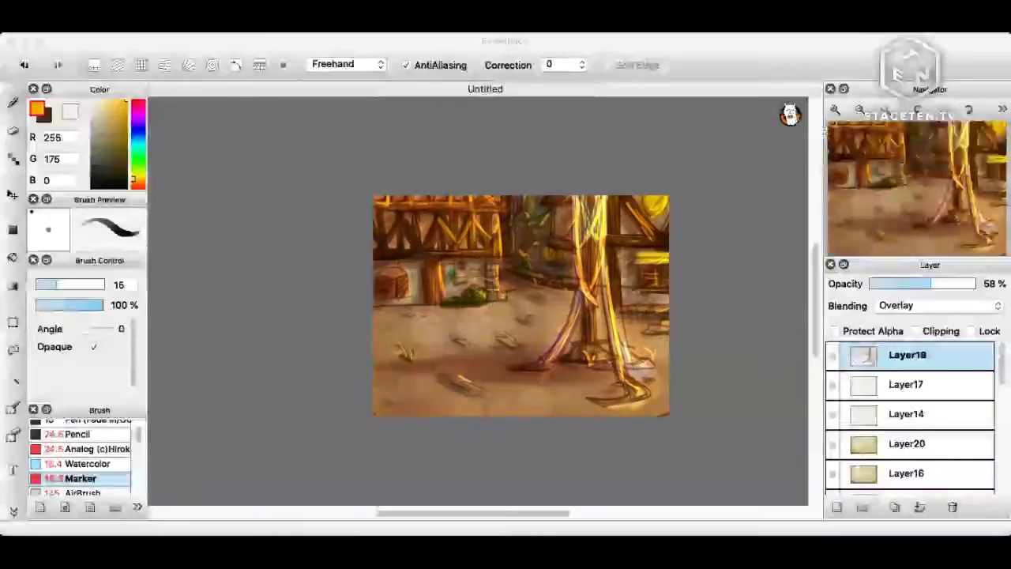
pyautogui.click(815, 453)
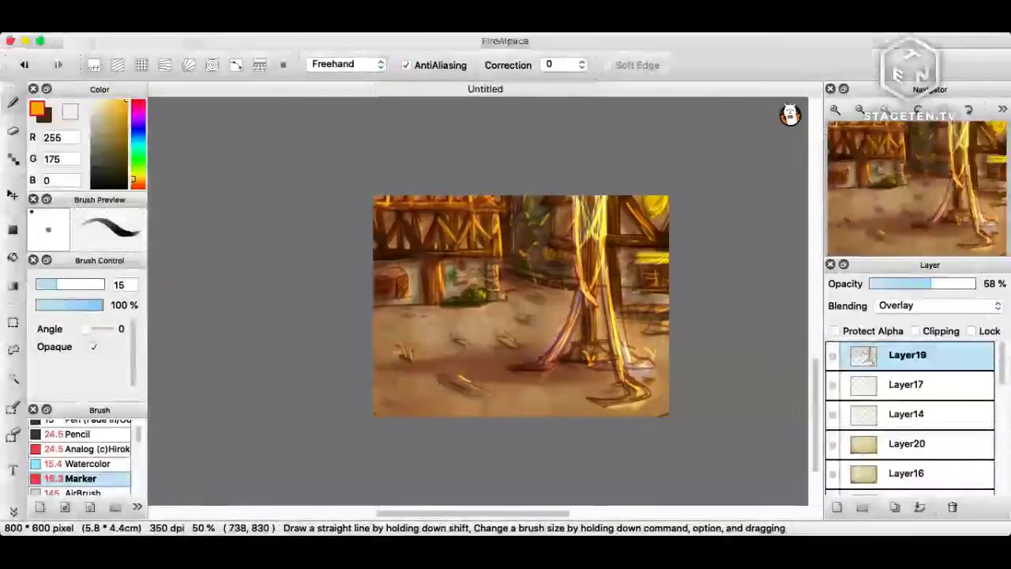
pyautogui.press('super+v')
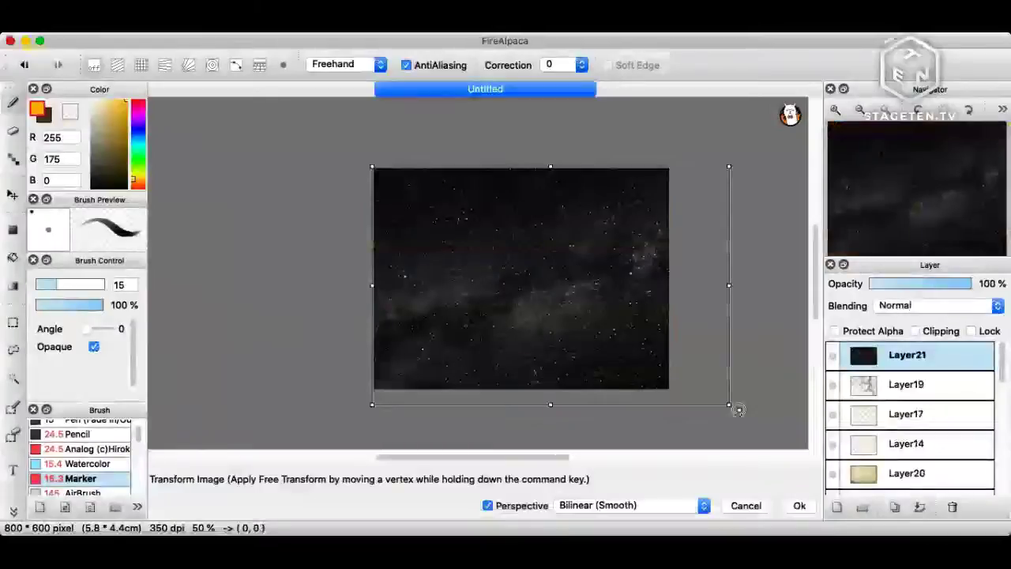
pyautogui.click(798, 506)
pyautogui.click(905, 306)
pyautogui.click(906, 328)
pyautogui.click(888, 285)
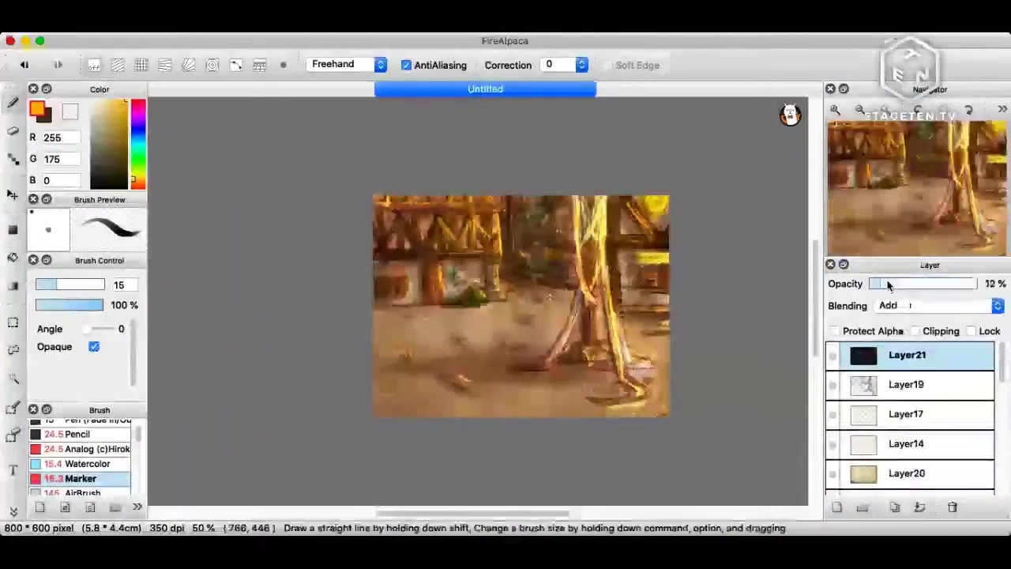
# Paste the grey noise texture at the top of the stack with Overlay blending, and lower its opacity to 2%.
pyautogui.press('super+Tab')
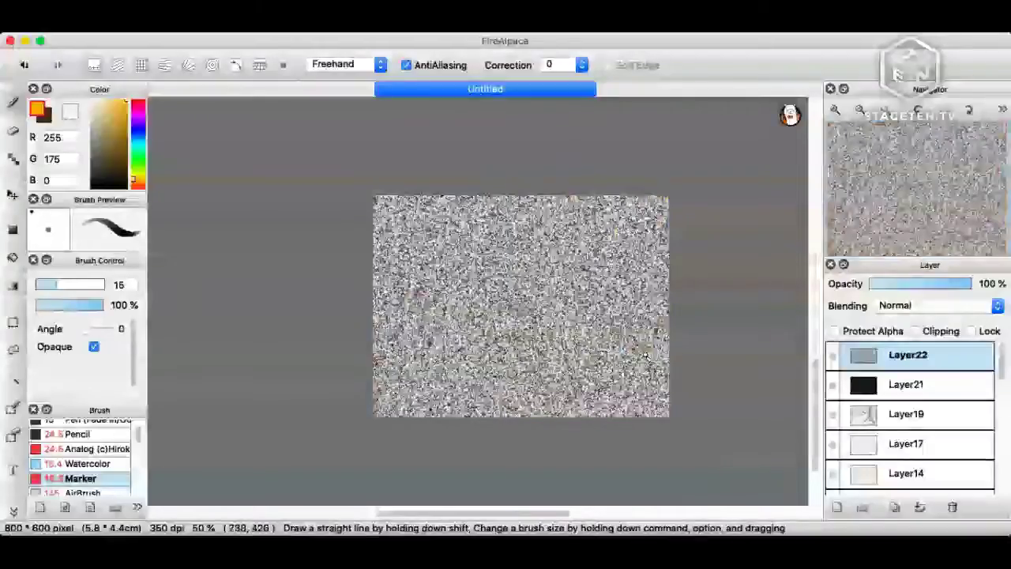
pyautogui.click(887, 284)
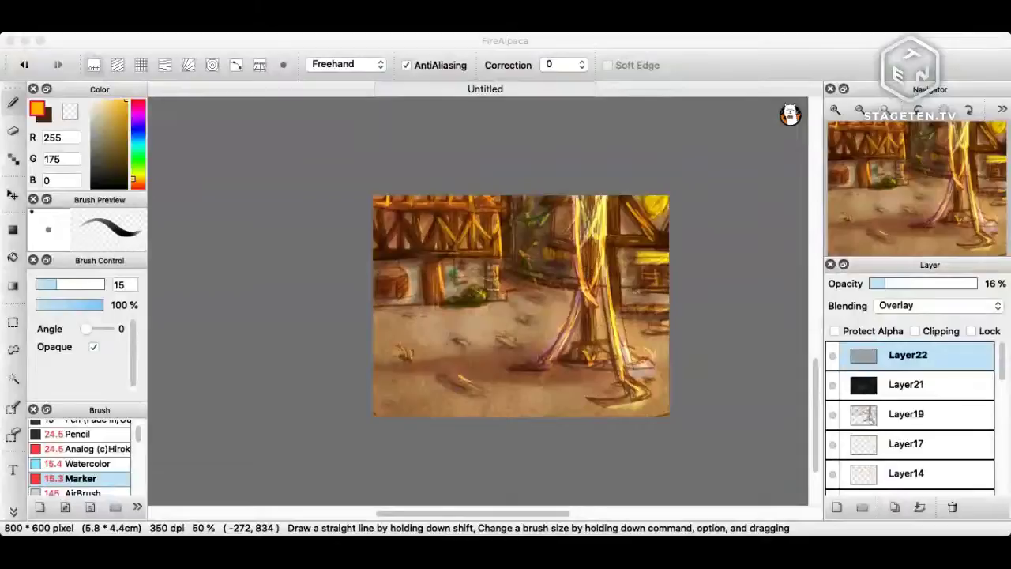
pyautogui.press('super+Tab')
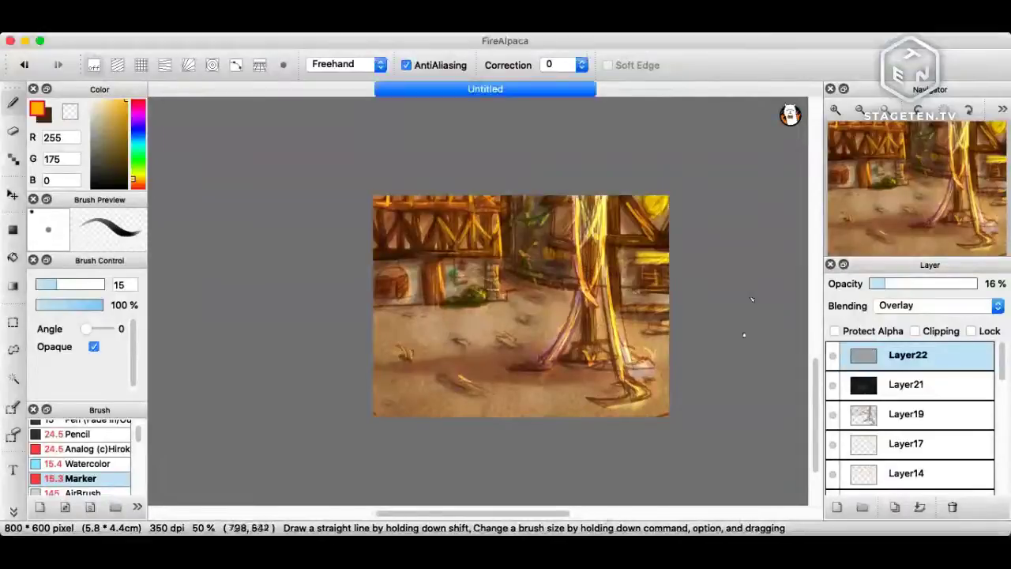
pyautogui.moveTo(878, 288); pyautogui.dragTo(880, 292)
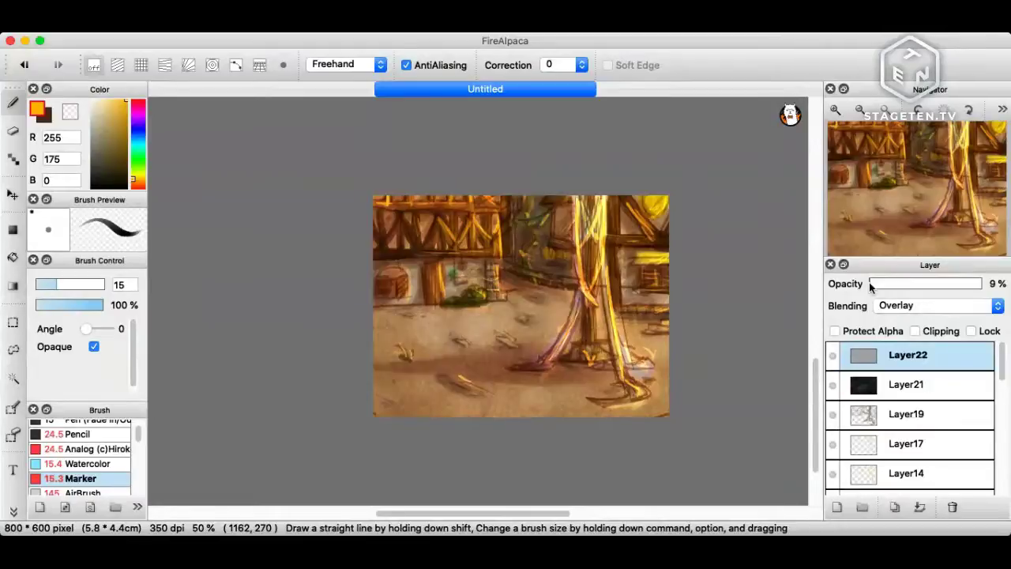
pyautogui.click(871, 284)
pyautogui.press('super+Up')
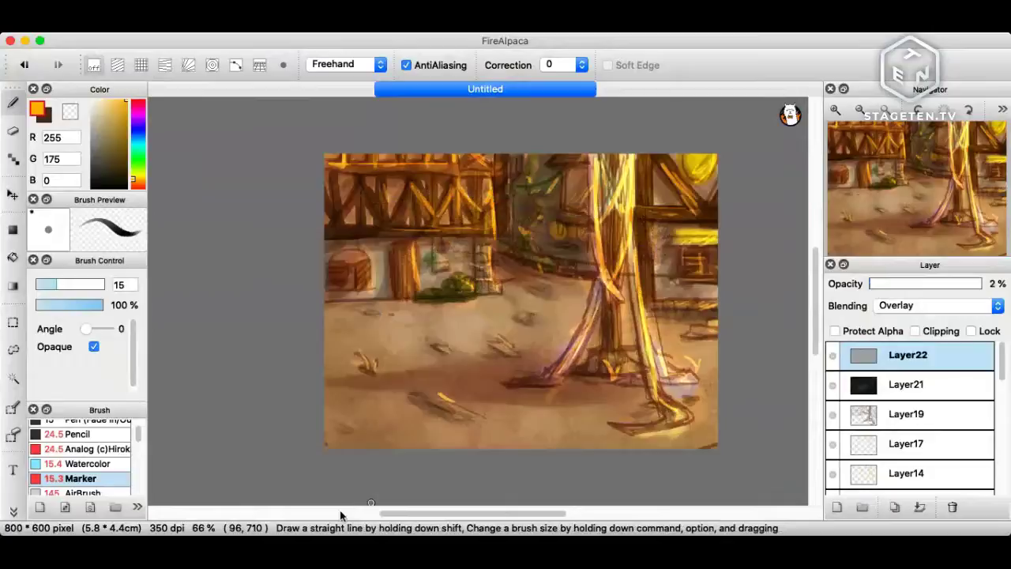
pyautogui.press('super+Tab')
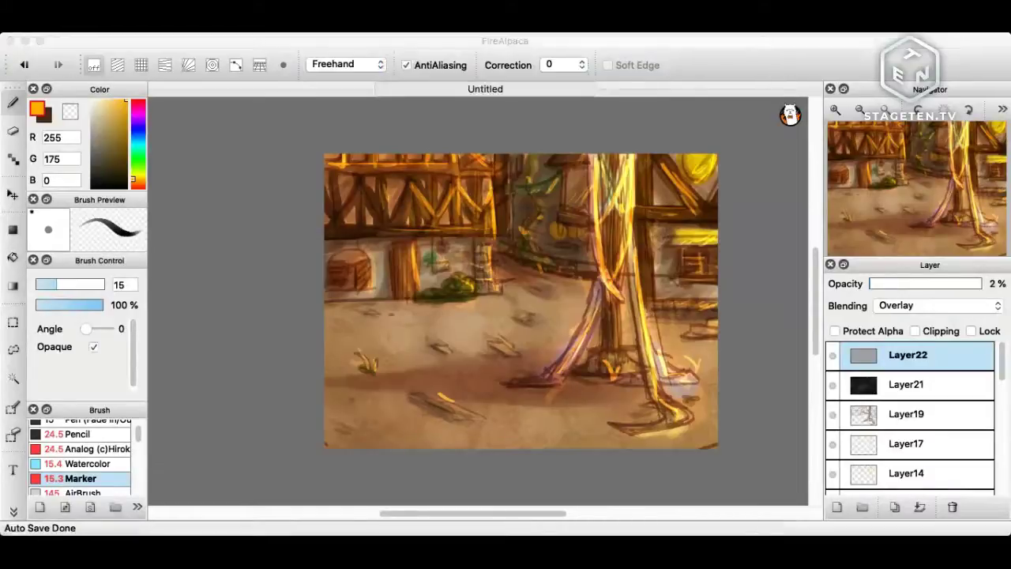
pyautogui.press('super+Tab')
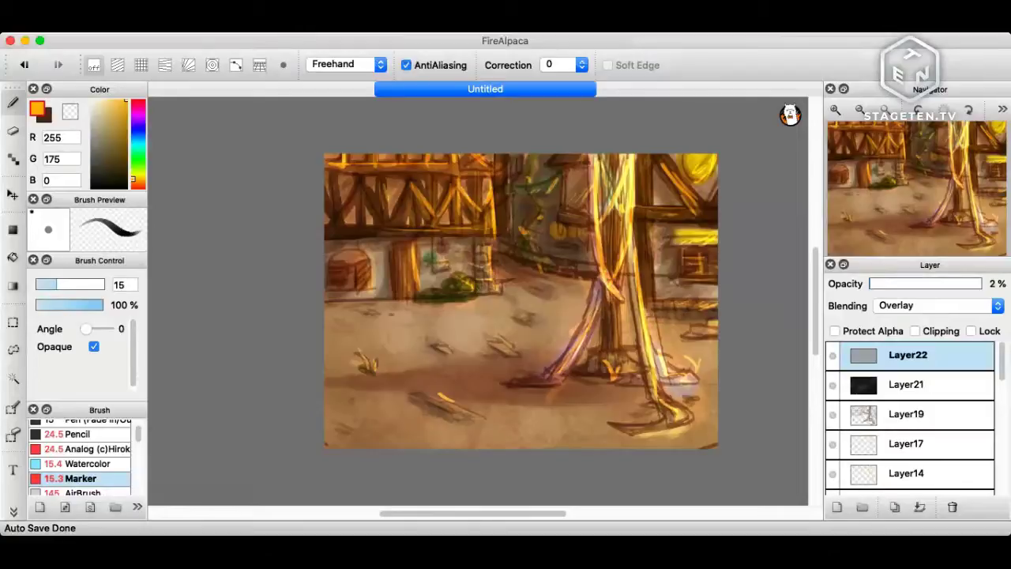
# Add a new layer, fill it with a circular white-to-black gradient from the canvas centre, and set it to Multiply.
pyautogui.press('super+shift+n')
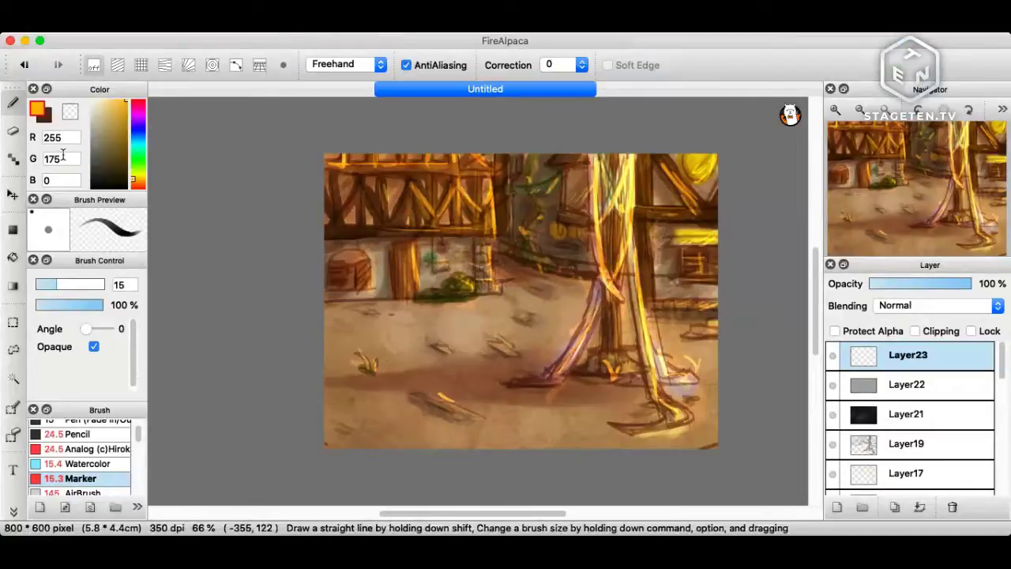
pyautogui.press('g')
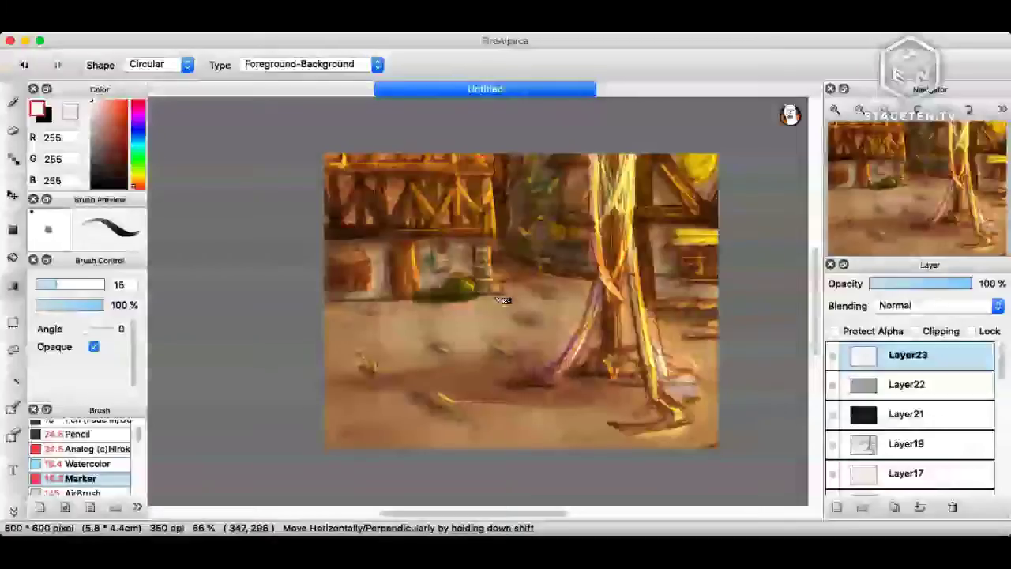
pyautogui.moveTo(503, 300); pyautogui.dragTo(711, 316)
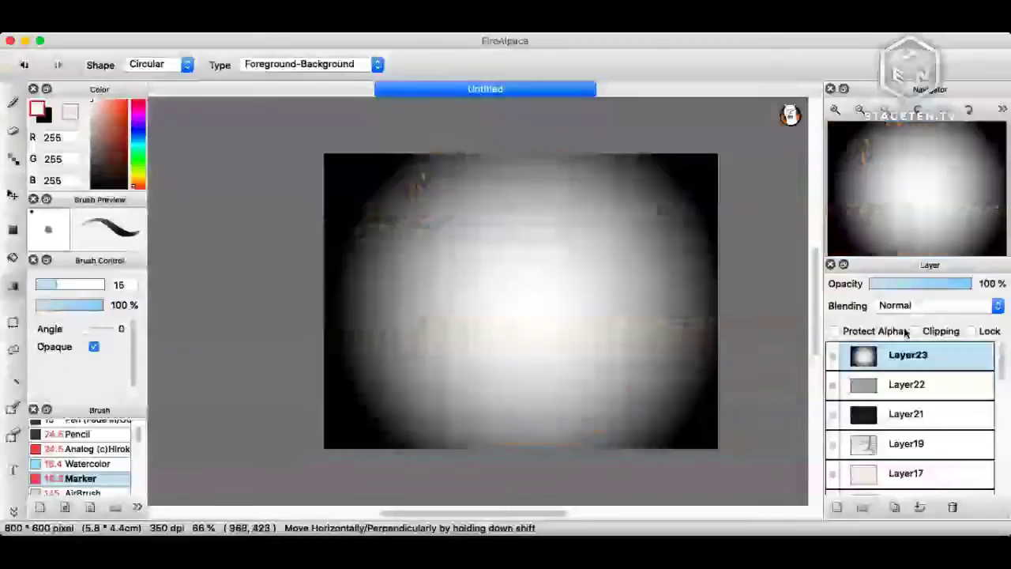
pyautogui.click(936, 305)
pyautogui.click(917, 321)
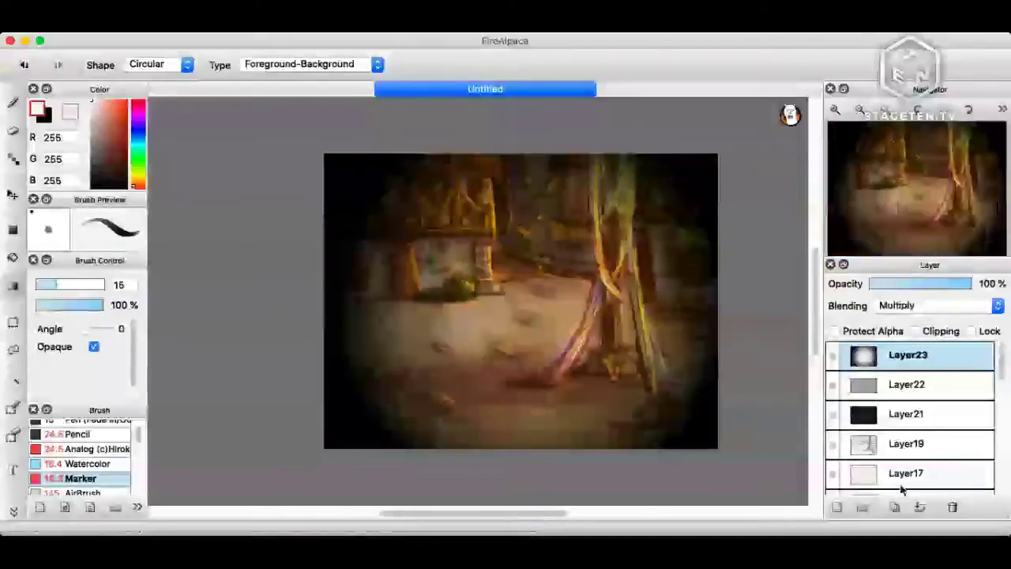
# Tint the gradient vignette by merging an orange clipping layer with Add blending into it, and set Layer23 to 18% opacity.
pyautogui.click(837, 506)
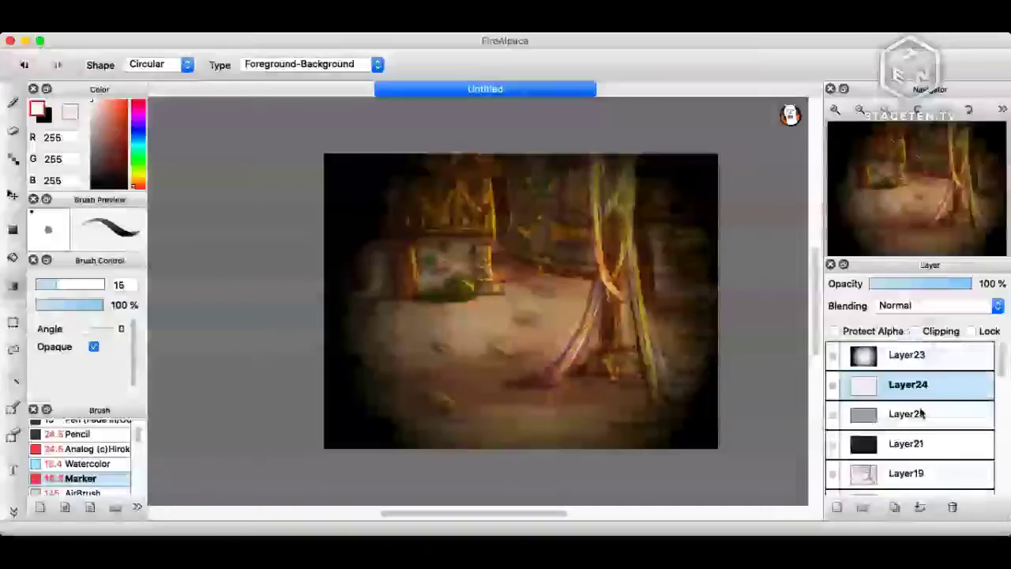
pyautogui.moveTo(928, 385); pyautogui.dragTo(948, 338)
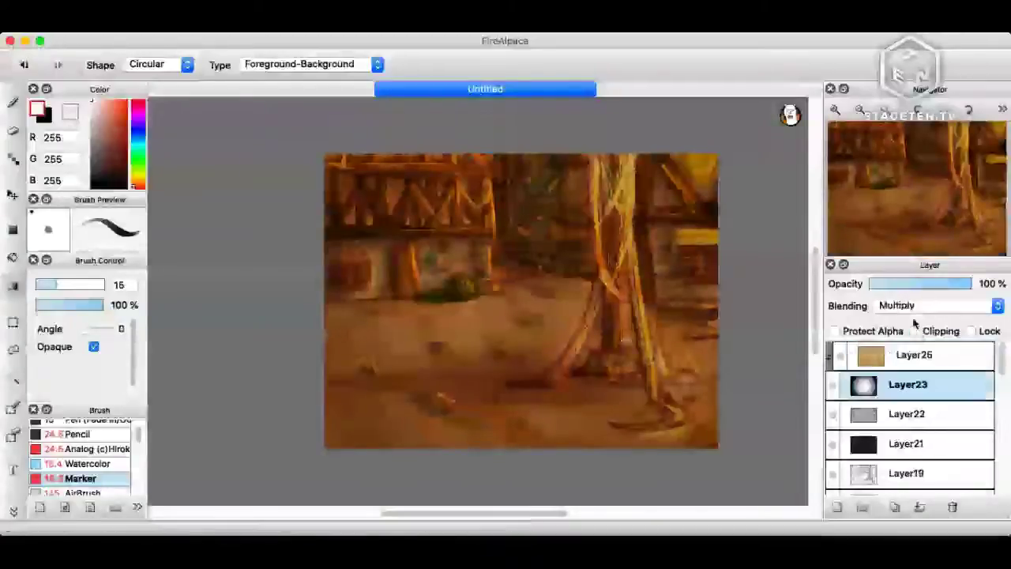
pyautogui.click(915, 355)
pyautogui.click(914, 331)
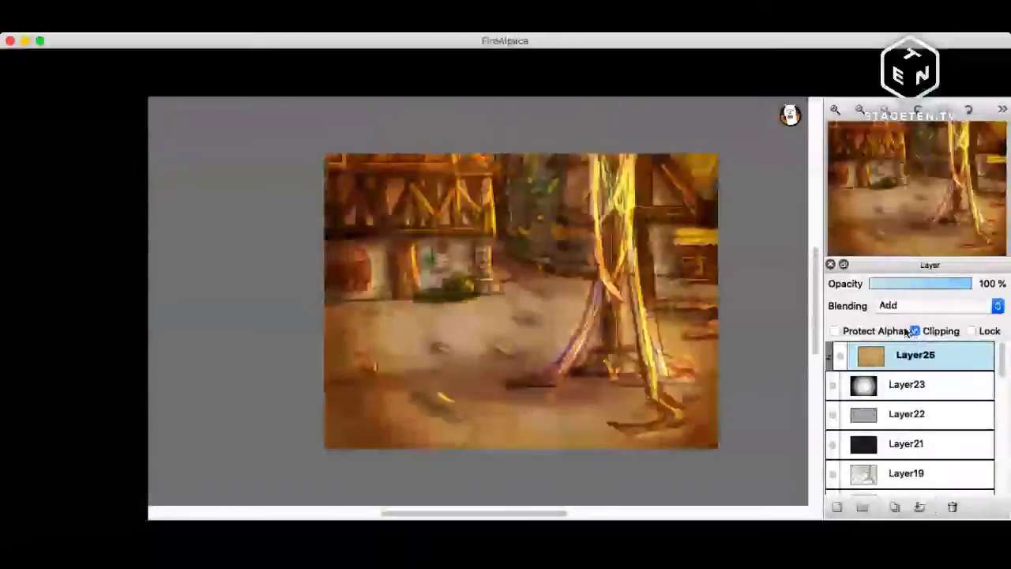
pyautogui.press('Tab')
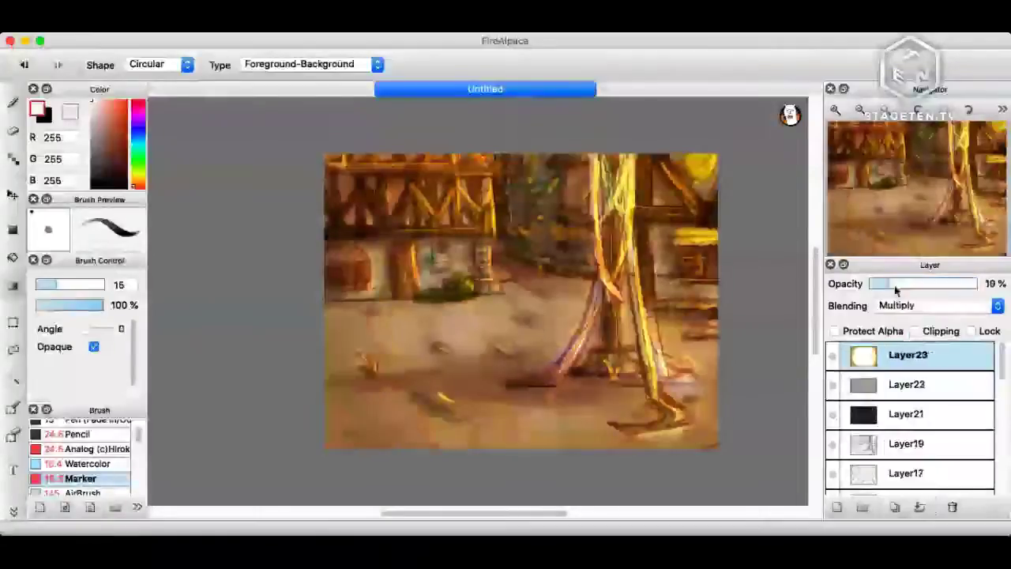
pyautogui.moveTo(892, 285); pyautogui.dragTo(888, 286)
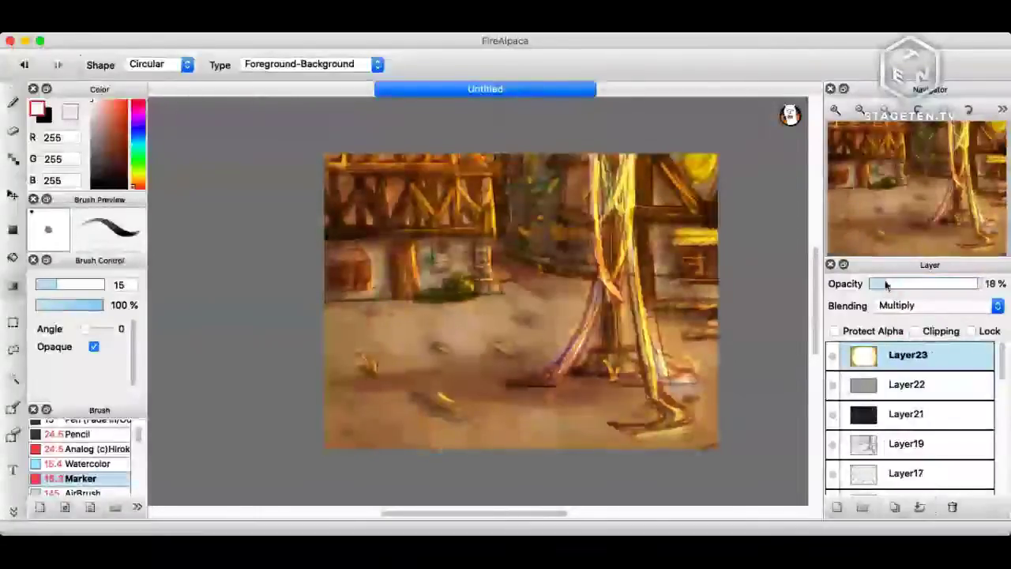
# Paint dark red (72, 10, 0) around the canvas edges on a new layer with a 141 px Marker, using Overlay blending at 35% opacity.
pyautogui.press('b')
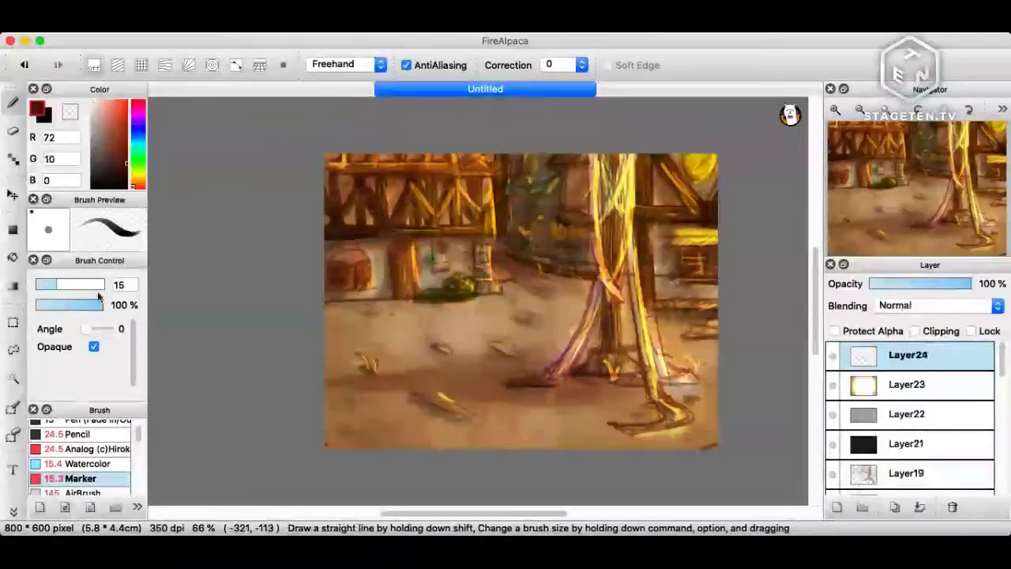
pyautogui.moveTo(366, 165)
pyautogui.mouseDown()
pyautogui.moveTo(399, 165)
pyautogui.moveTo(341, 180)
pyautogui.moveTo(348, 199)
pyautogui.moveTo(293, 400)
pyautogui.moveTo(355, 433)
pyautogui.moveTo(378, 417)
pyautogui.moveTo(535, 463)
pyautogui.mouseUp()
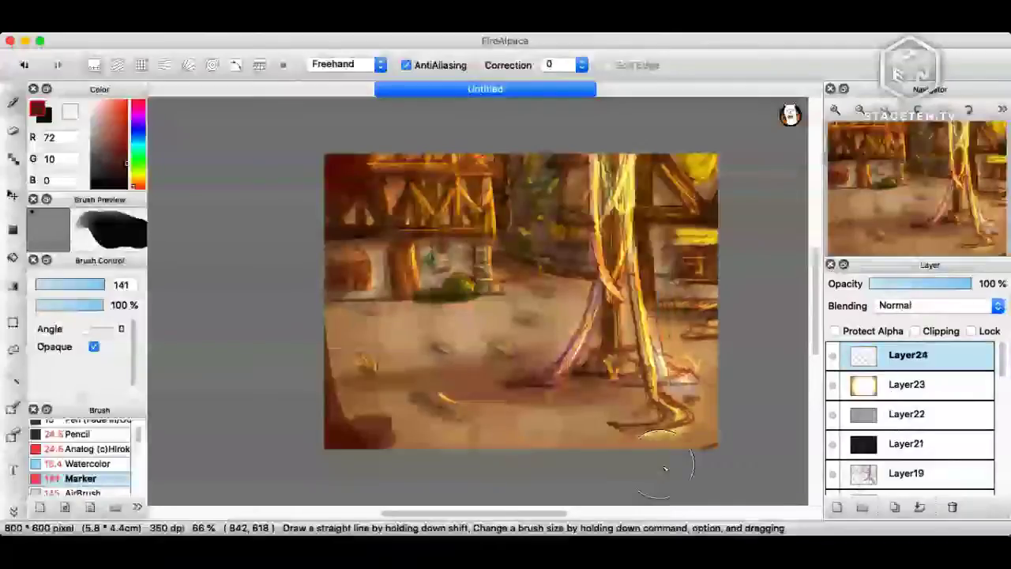
pyautogui.moveTo(666, 467); pyautogui.dragTo(715, 441)
pyautogui.moveTo(686, 161)
pyautogui.mouseDown()
pyautogui.moveTo(709, 147)
pyautogui.moveTo(348, 139)
pyautogui.moveTo(296, 176)
pyautogui.moveTo(294, 276)
pyautogui.moveTo(323, 329)
pyautogui.moveTo(348, 345)
pyautogui.moveTo(347, 472)
pyautogui.moveTo(332, 451)
pyautogui.moveTo(415, 436)
pyautogui.mouseUp()
pyautogui.press('Tab')
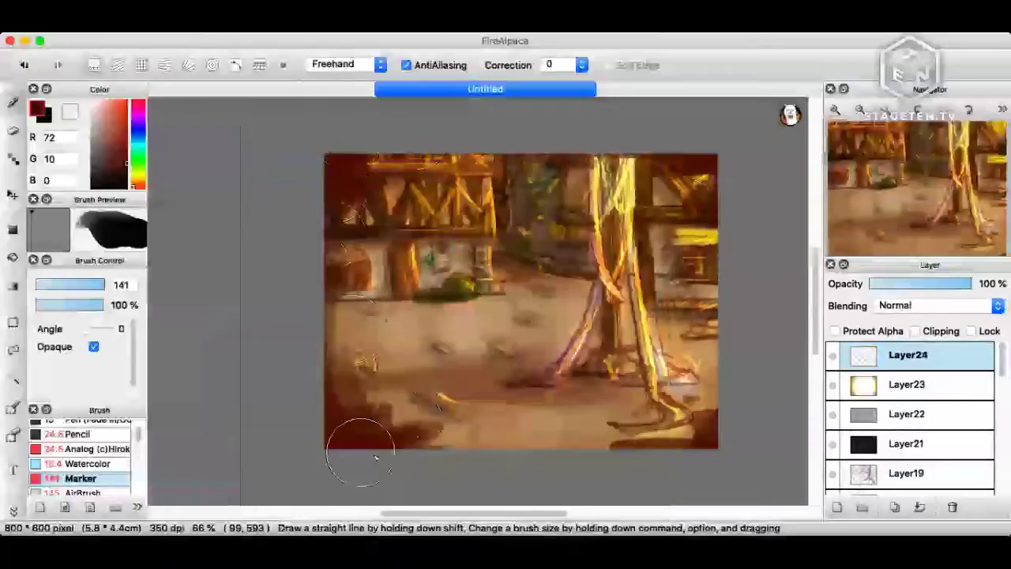
pyautogui.moveTo(376, 457)
pyautogui.mouseDown()
pyautogui.moveTo(720, 226)
pyautogui.moveTo(724, 209)
pyautogui.mouseUp()
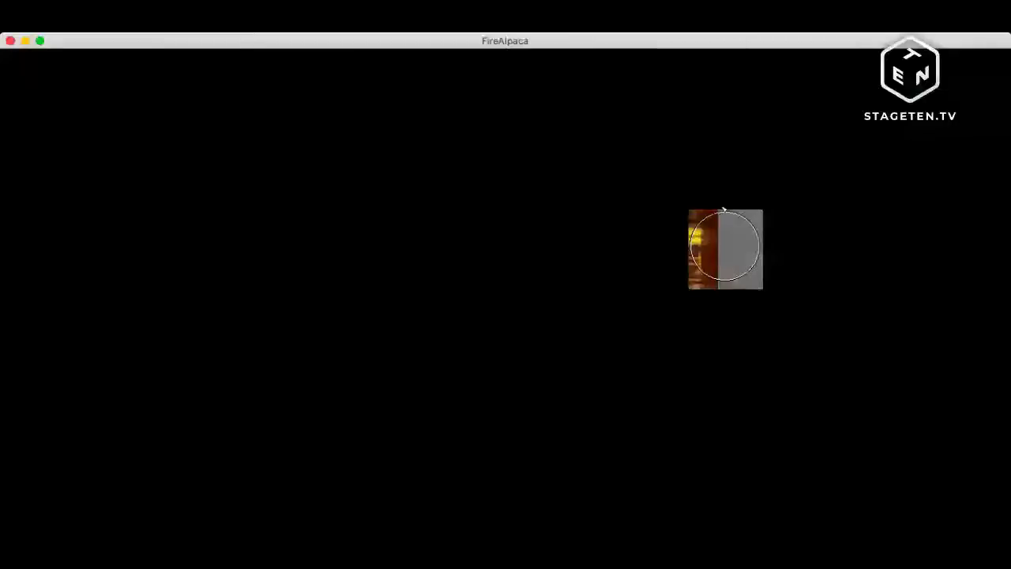
pyautogui.press('Tab')
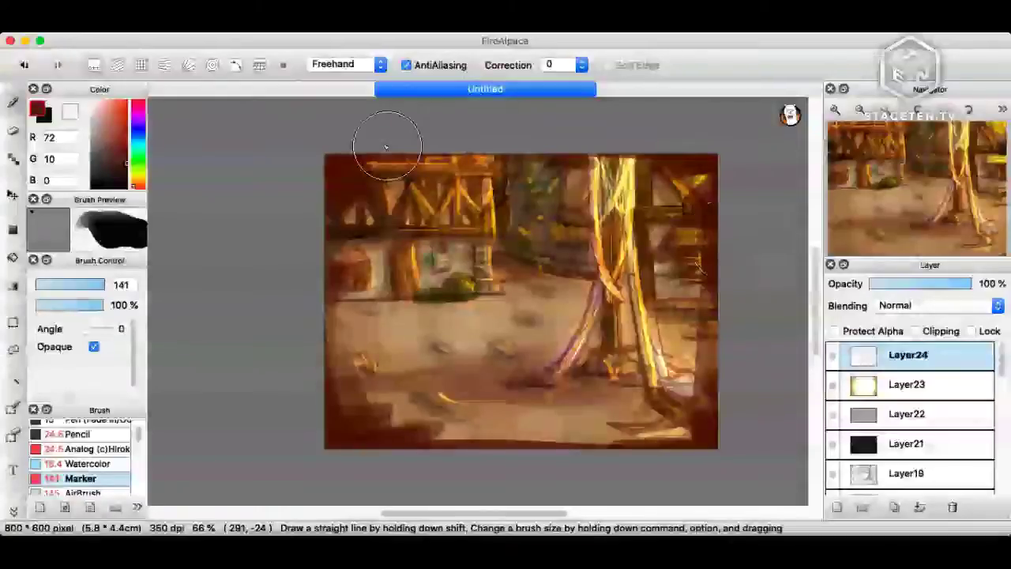
pyautogui.click(921, 308)
pyautogui.moveTo(917, 284)
pyautogui.mouseDown()
pyautogui.moveTo(894, 283)
pyautogui.moveTo(914, 283)
pyautogui.moveTo(905, 283)
pyautogui.mouseUp()
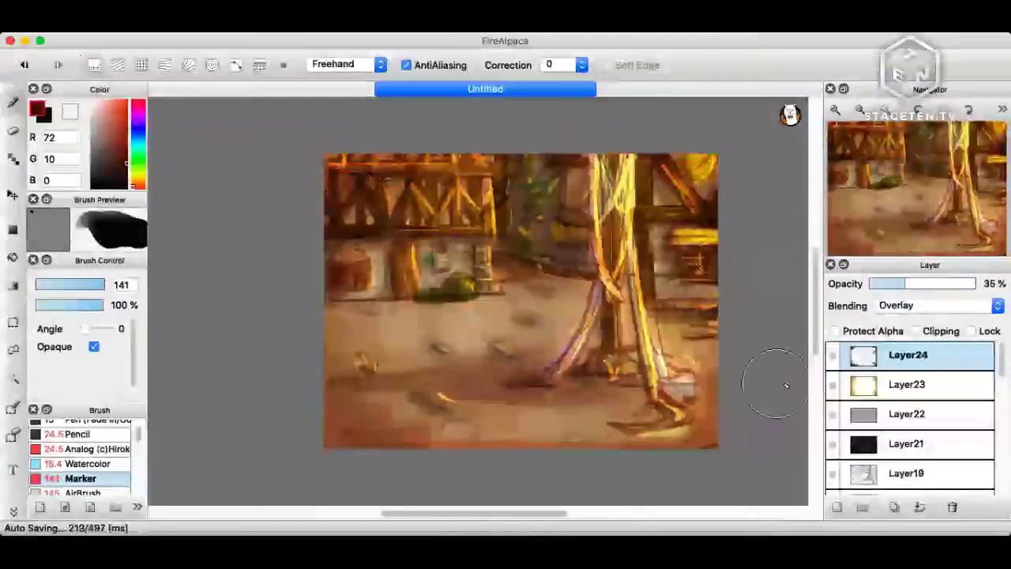
# Duplicate the painted border layer with Normal blending, and recolour the copy orange (255, 163, 0) by merging a filled clipping layer into it.
pyautogui.click(837, 508)
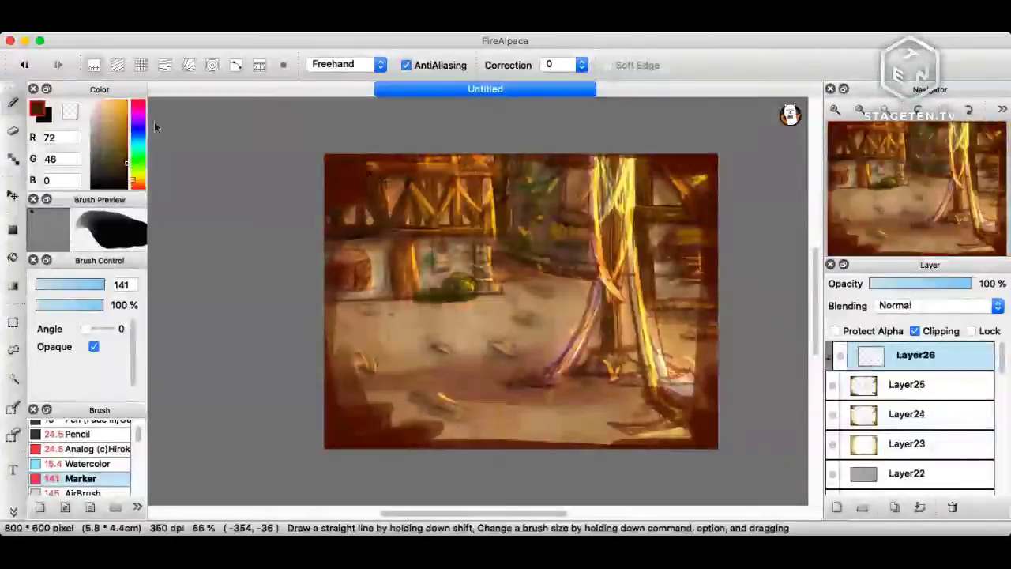
pyautogui.click(13, 229)
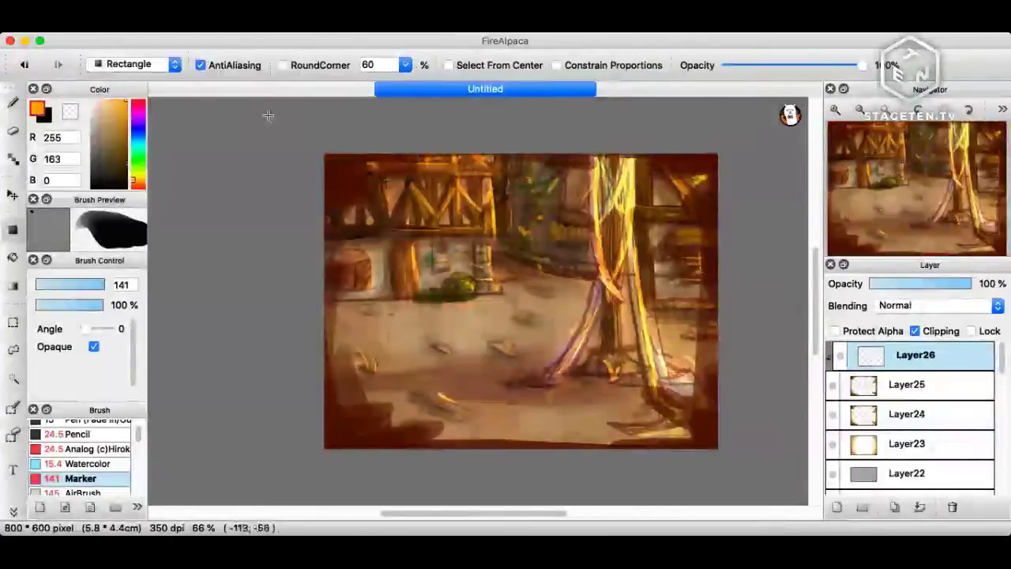
pyautogui.moveTo(264, 115); pyautogui.dragTo(817, 472)
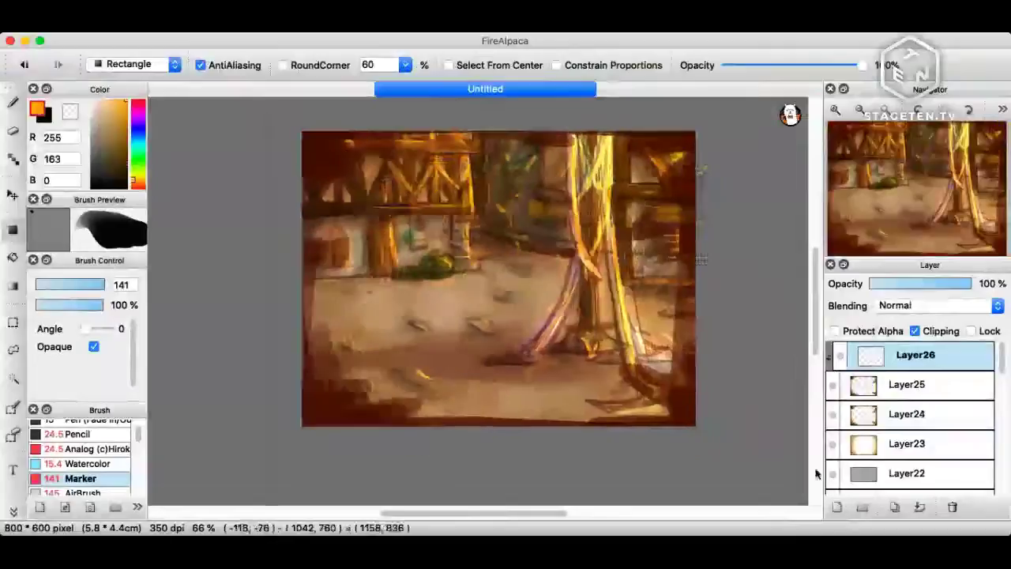
pyautogui.click(920, 508)
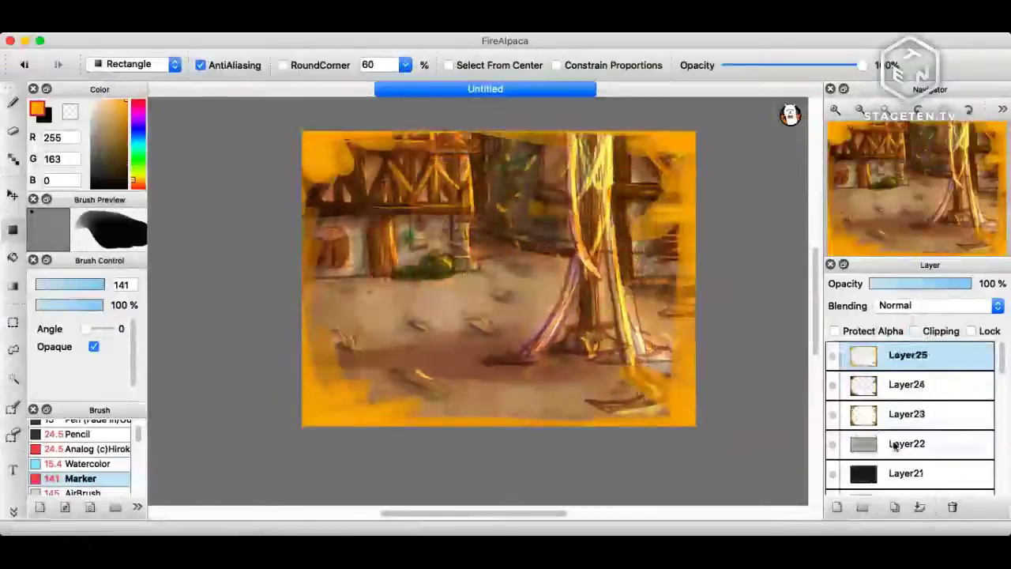